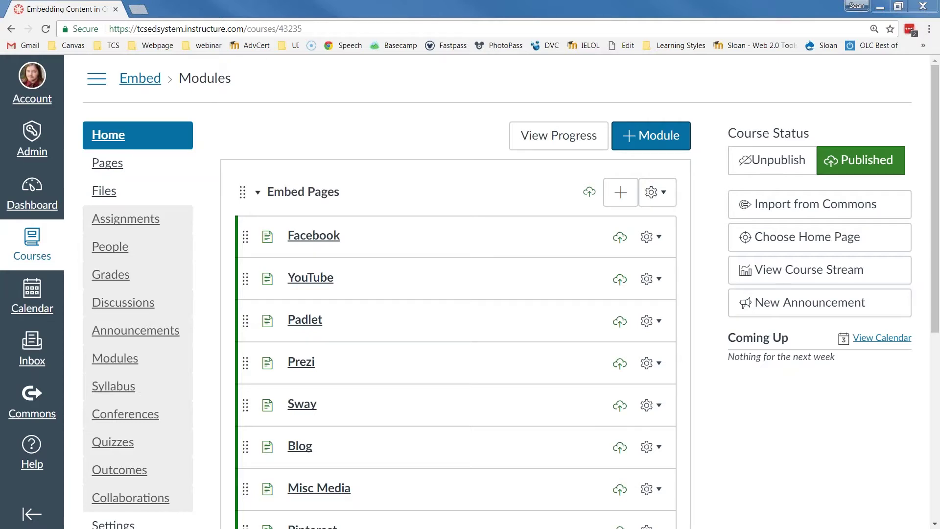
pyautogui.hotkey('ctrl', 'l')
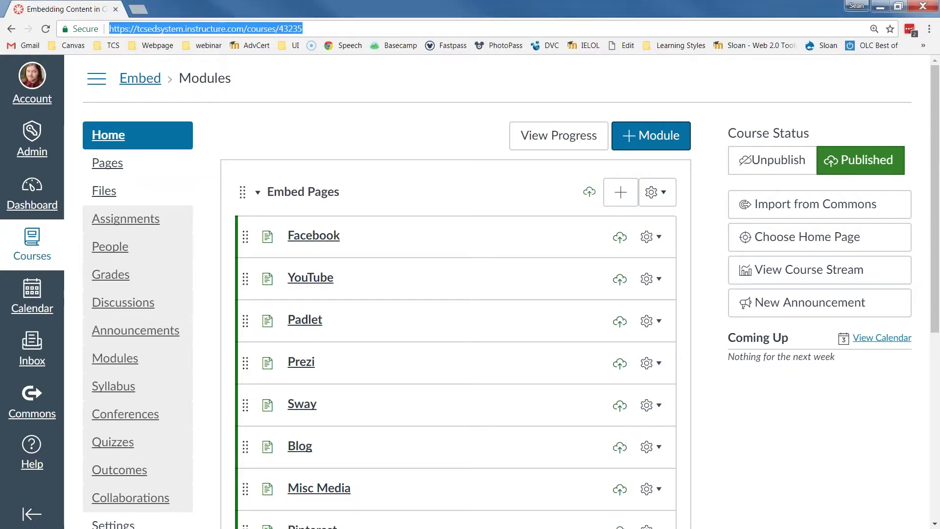
pyautogui.hotkey('alt', 'Tab')
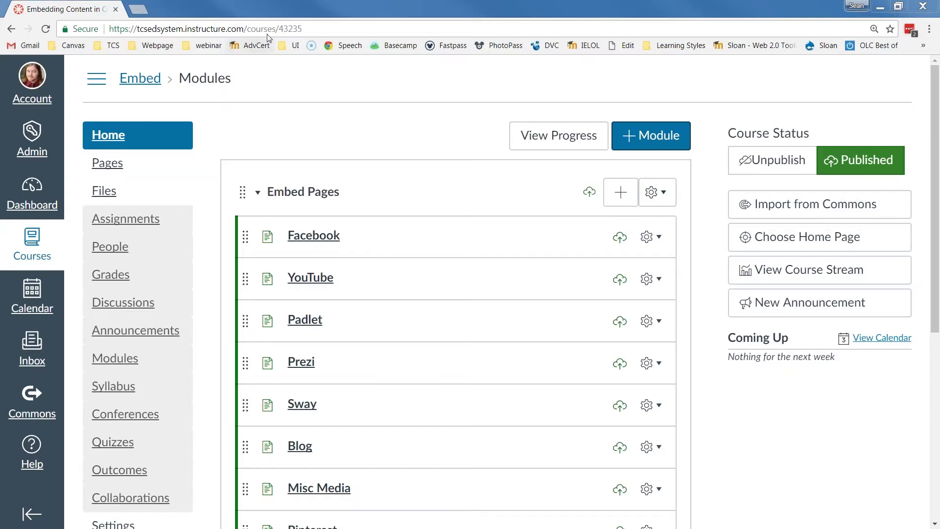
# Open the Embed Sandbox page from the "Try it Yourself!" module.
pyautogui.scroll(-6, 237, 133)
pyautogui.click(229, 31)
pyautogui.click(212, 315)
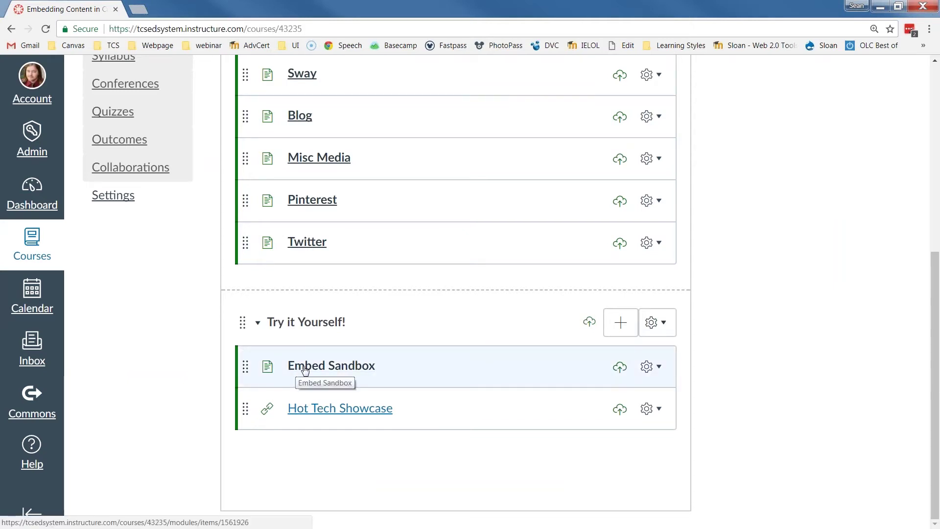
pyautogui.click(331, 365)
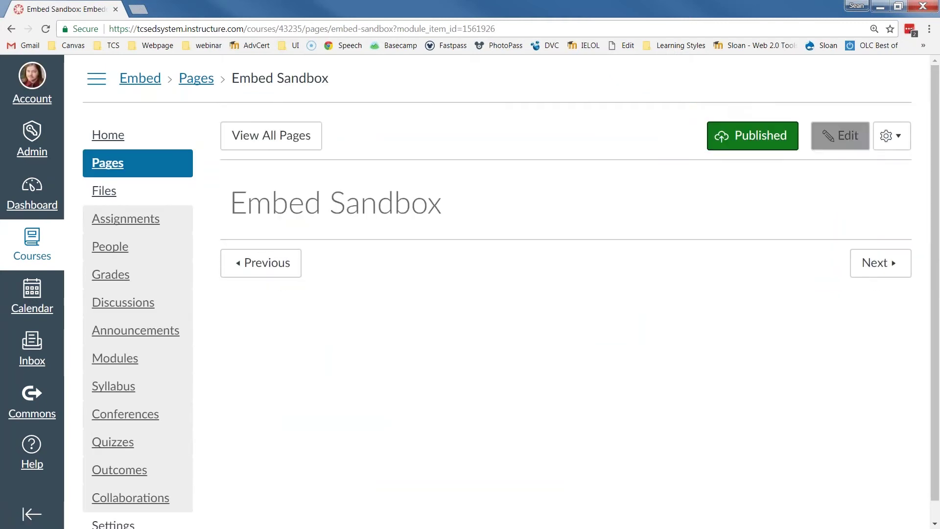
# Inspect the Embed Sandbox page's editor and its page-editing role options, and leave the editor without saving.
pyautogui.click(845, 151)
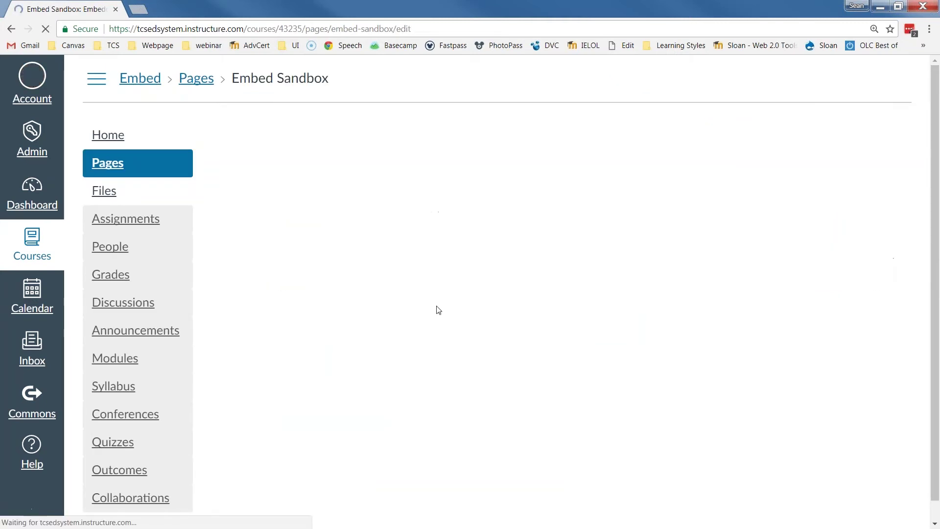
pyautogui.scroll(-3, 467, 421)
pyautogui.click(468, 422)
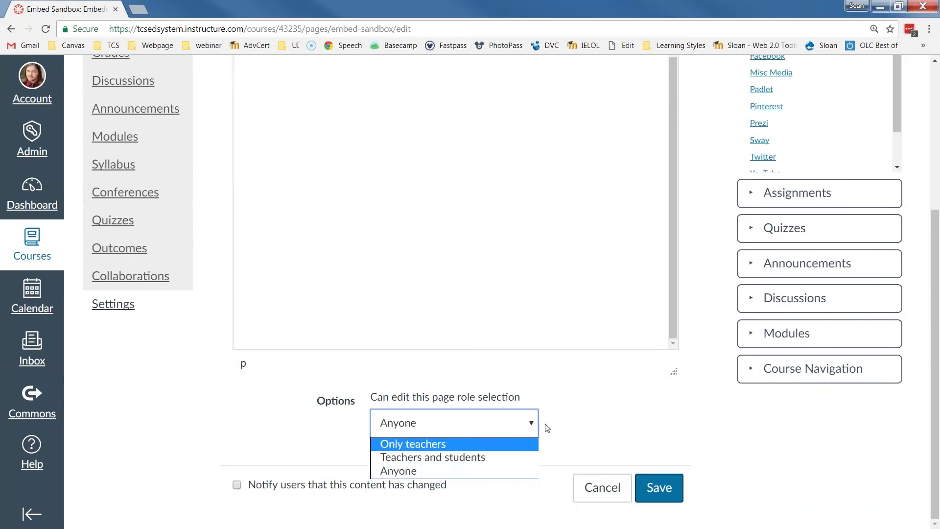
pyautogui.click(580, 420)
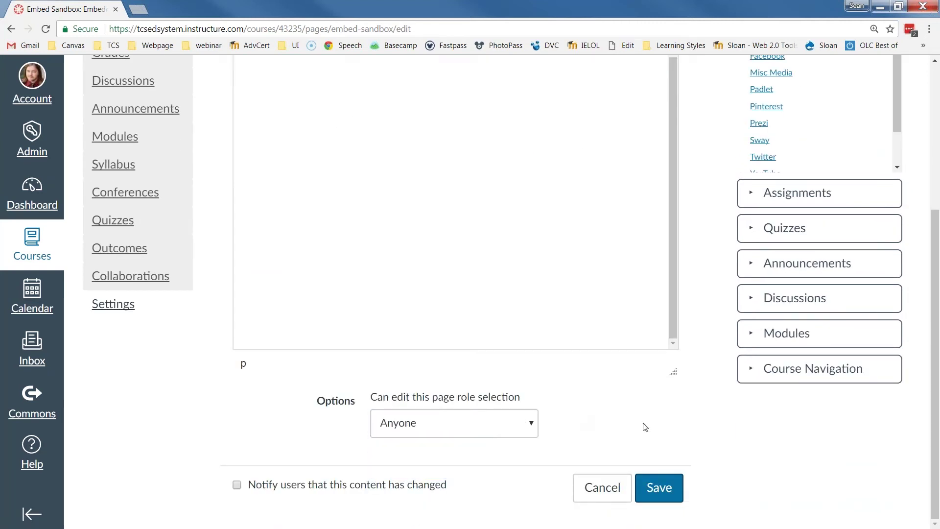
pyautogui.click(596, 487)
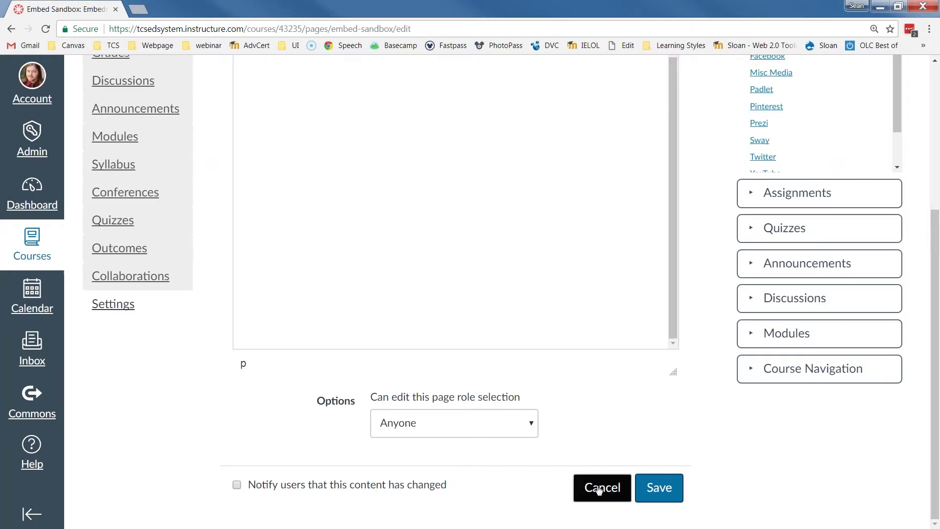
pyautogui.scroll(1, 594, 453)
pyautogui.scroll(1, 595, 453)
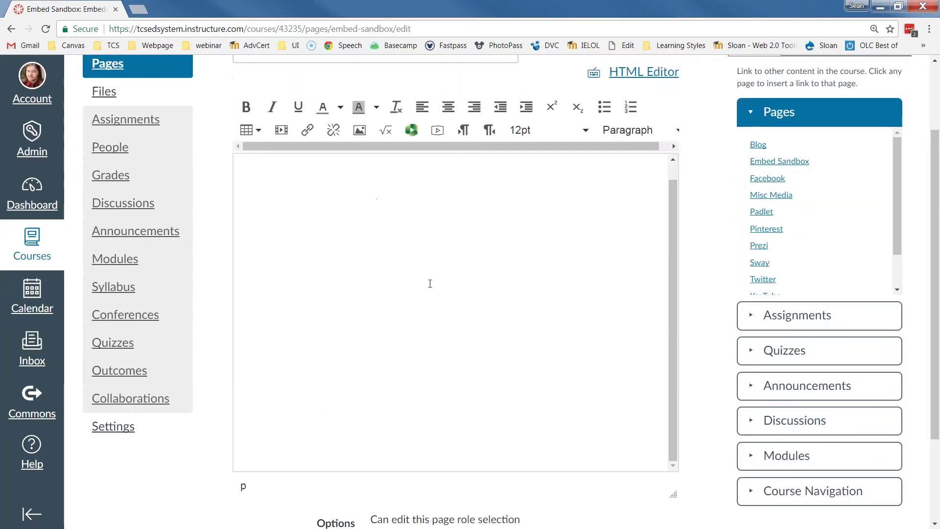
pyautogui.scroll(-2, 596, 443)
pyautogui.scroll(-1, 600, 503)
pyautogui.click(602, 491)
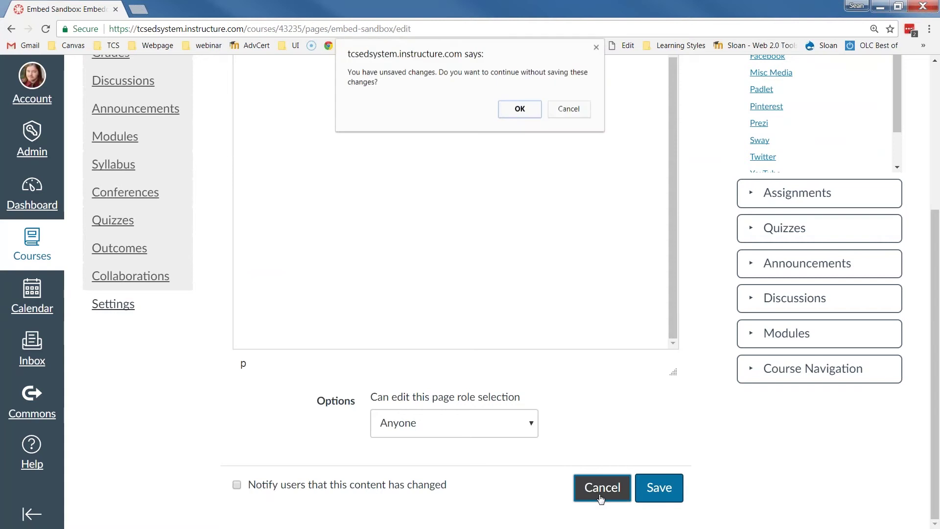
pyautogui.click(518, 109)
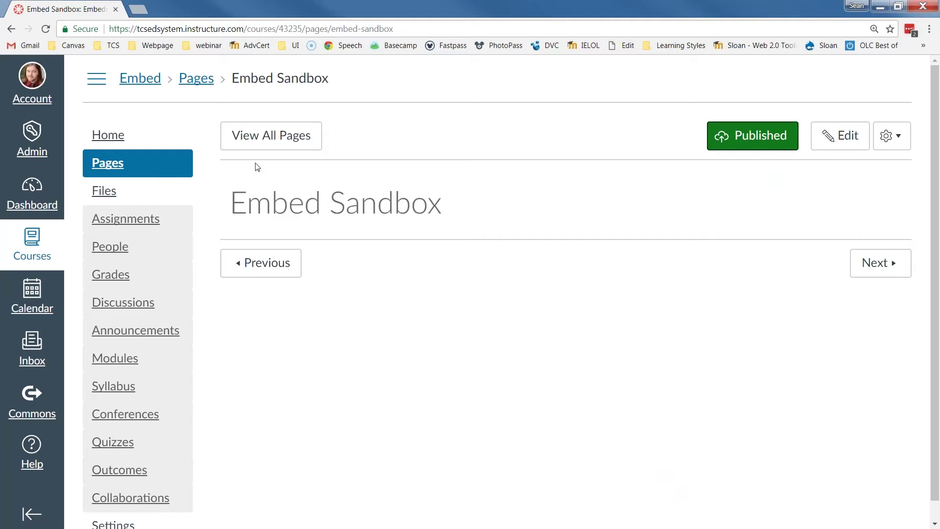
# Return to the course home page and open the Facebook page in the Embed Pages module.
pyautogui.click(105, 138)
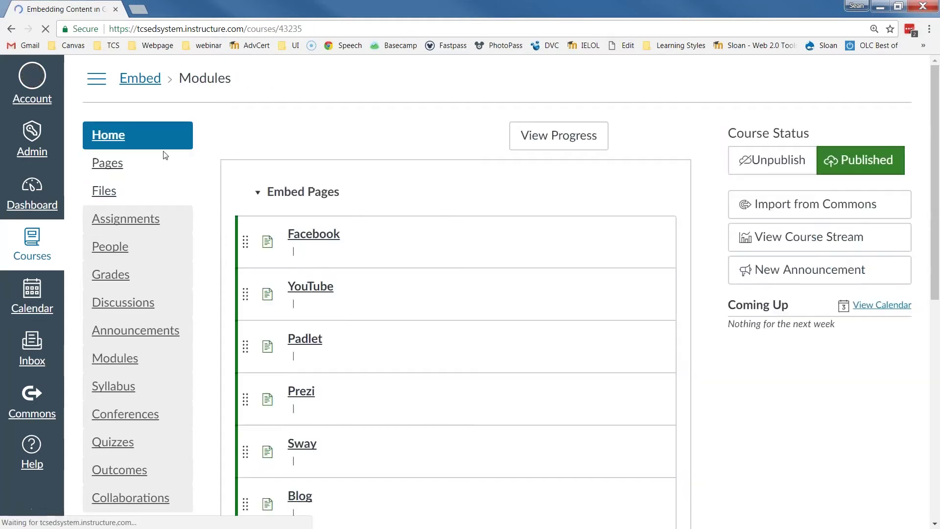
pyautogui.scroll(-2, 279, 300)
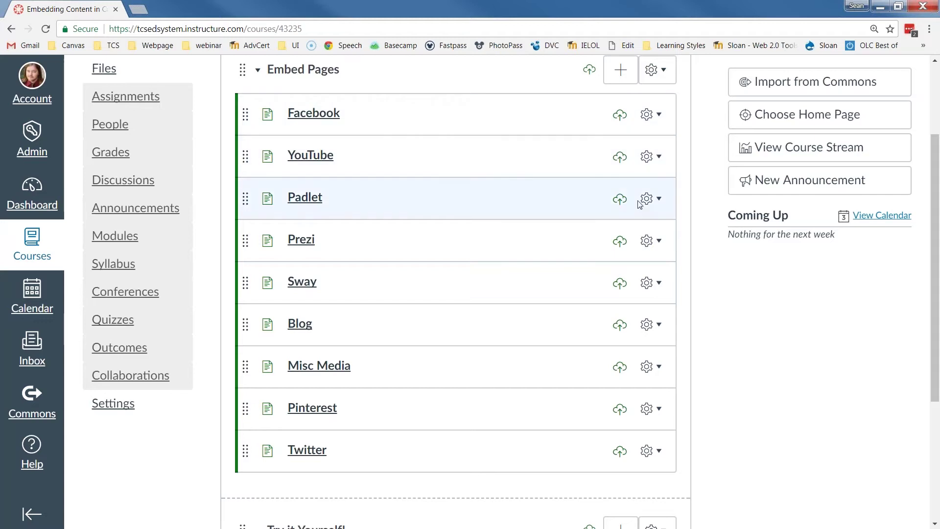
pyautogui.scroll(2, 701, 212)
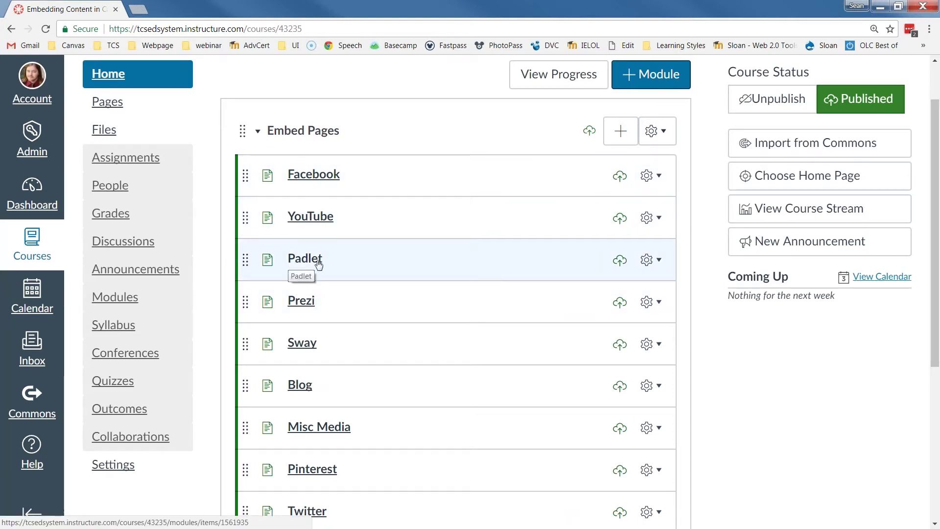
pyautogui.click(311, 177)
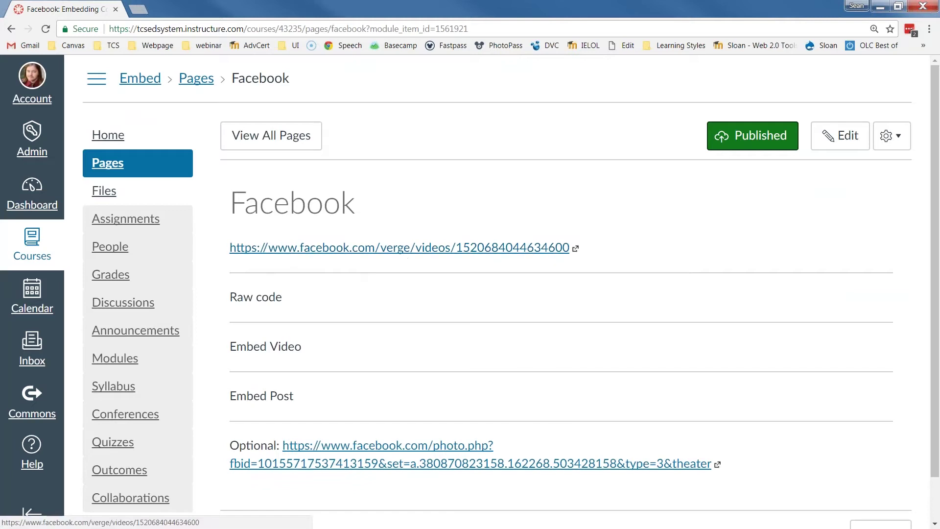
# Follow the page's link to The Verge's Facebook video and close the enlarged video view.
pyautogui.click(294, 248)
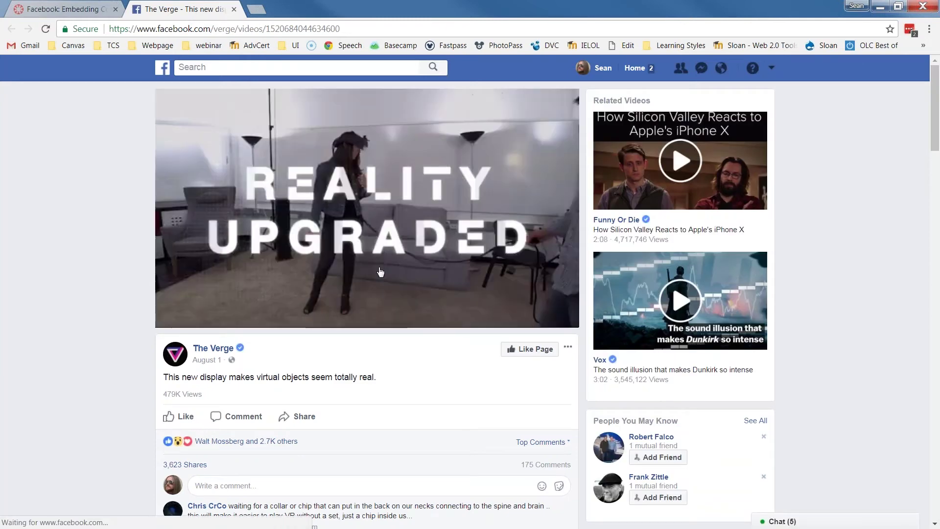
pyautogui.click(245, 312)
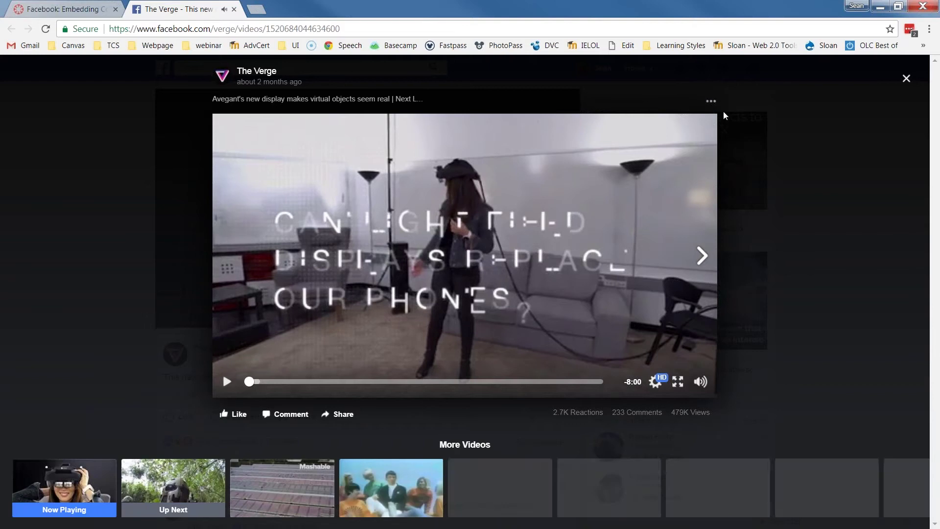
pyautogui.click(907, 79)
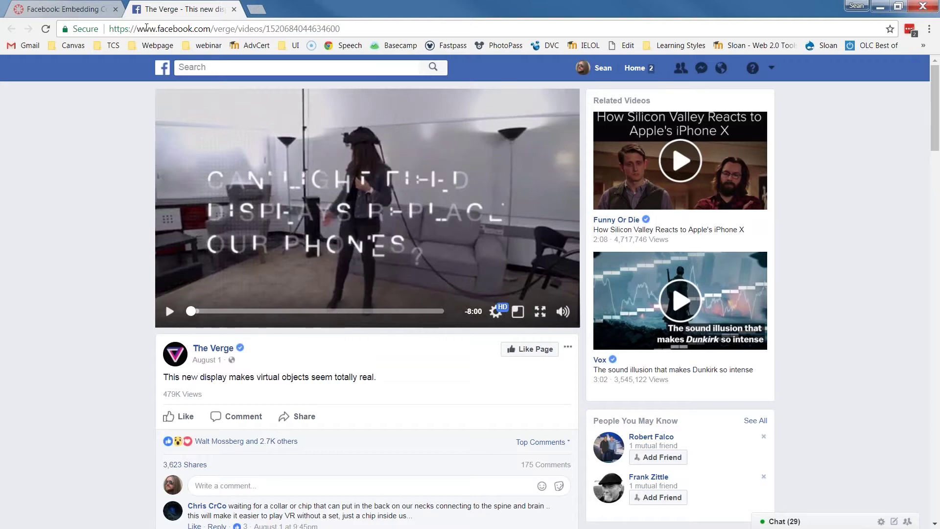
# Open the video link again from the Canvas Facebook page and close one of the two duplicate video tabs.
pyautogui.click(71, 14)
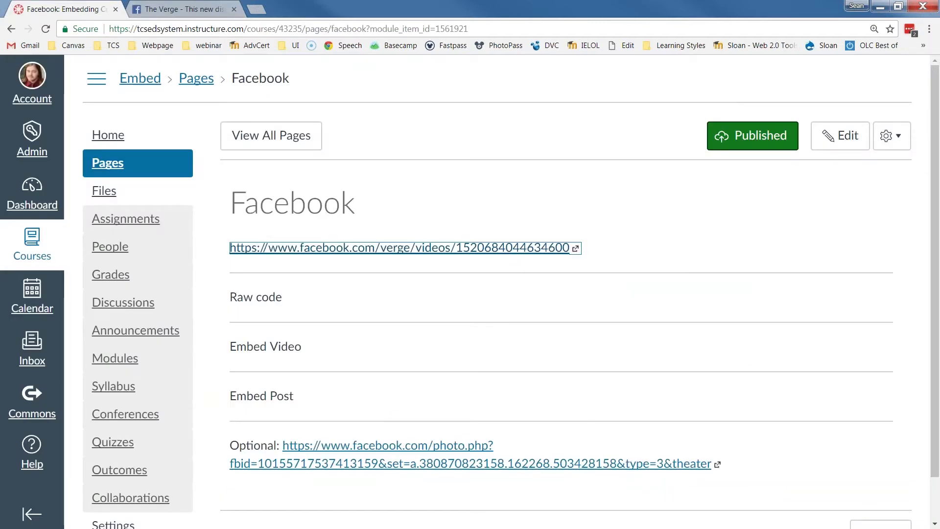
pyautogui.click(527, 229)
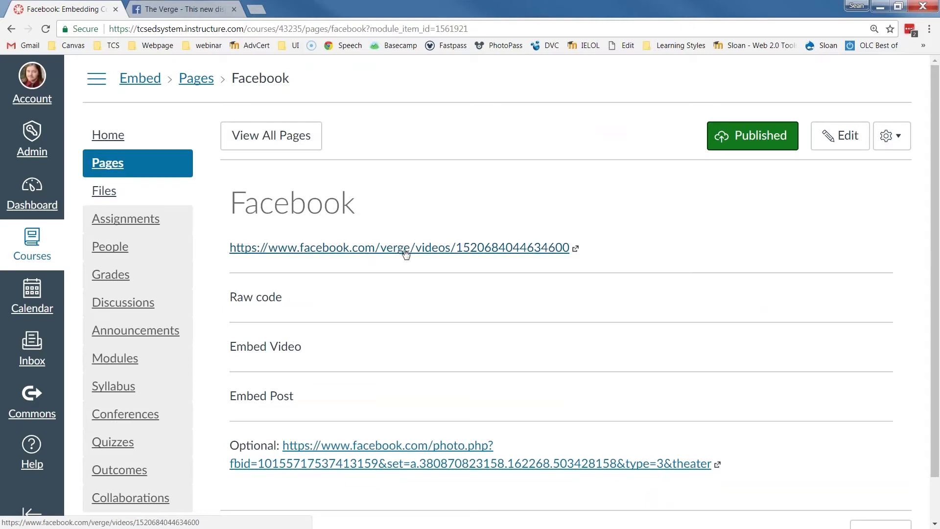
pyautogui.click(377, 253)
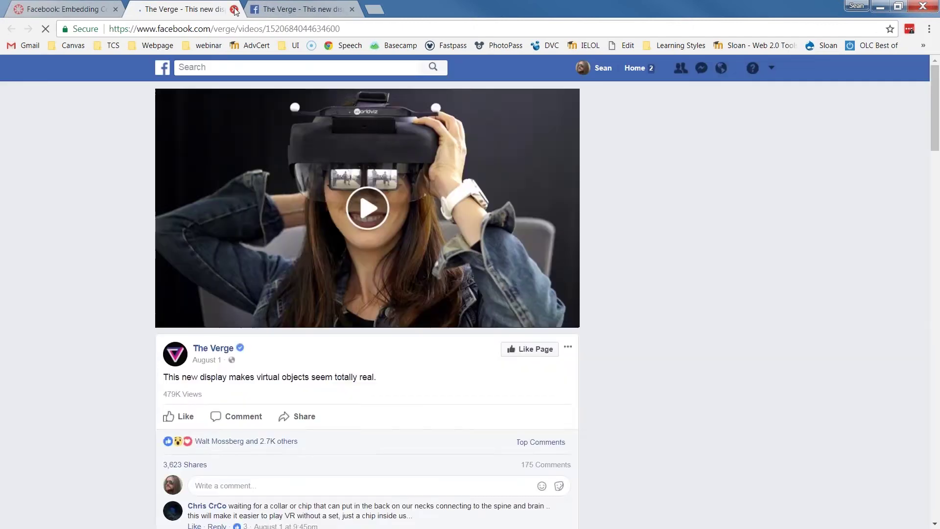
pyautogui.click(235, 9)
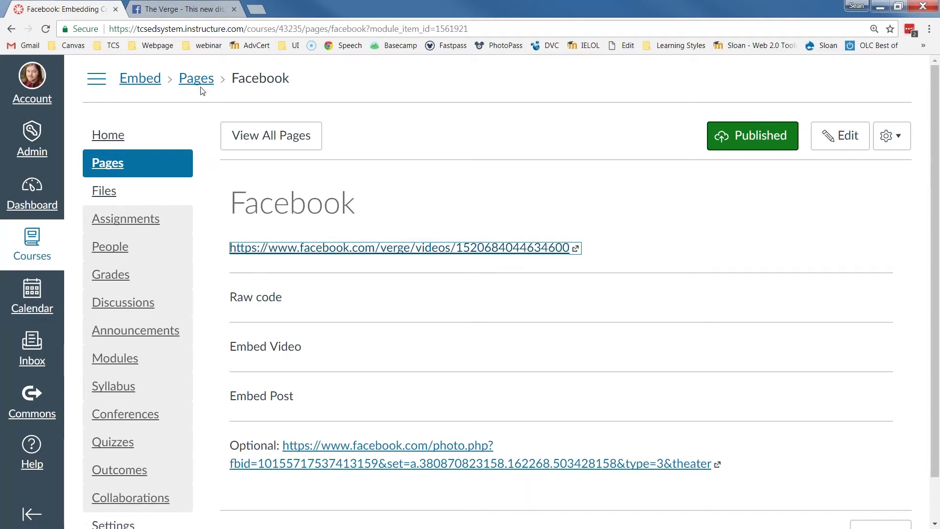
# Examine the Embed Video dialog of The Verge's post and the post's sharing options.
pyautogui.click(193, 10)
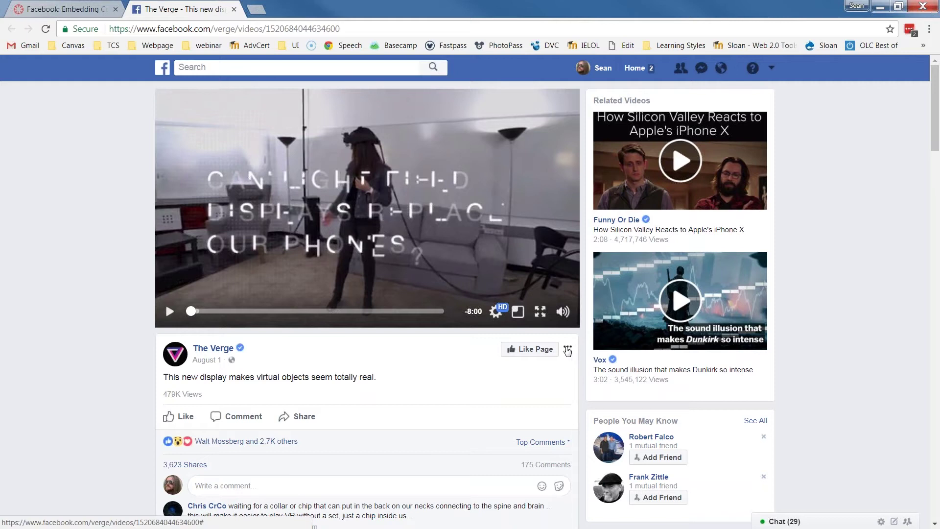
pyautogui.click(568, 347)
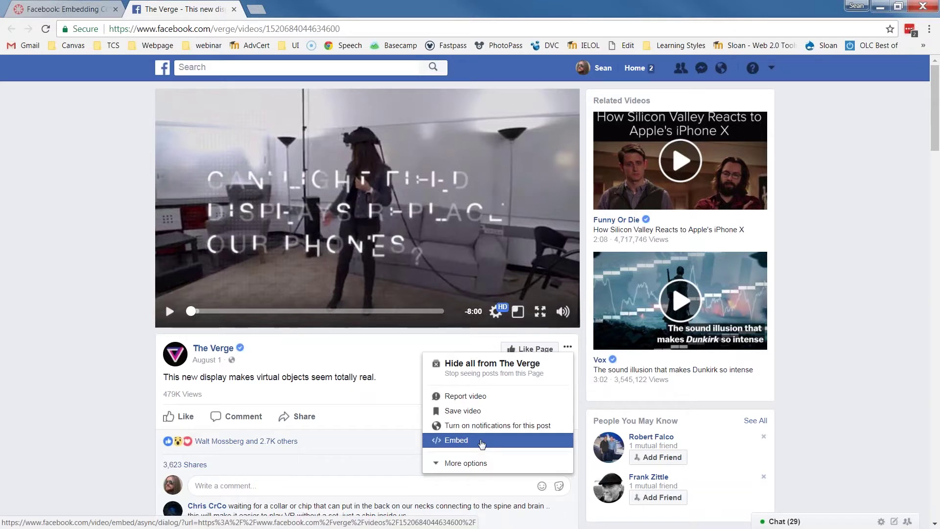
pyautogui.click(483, 444)
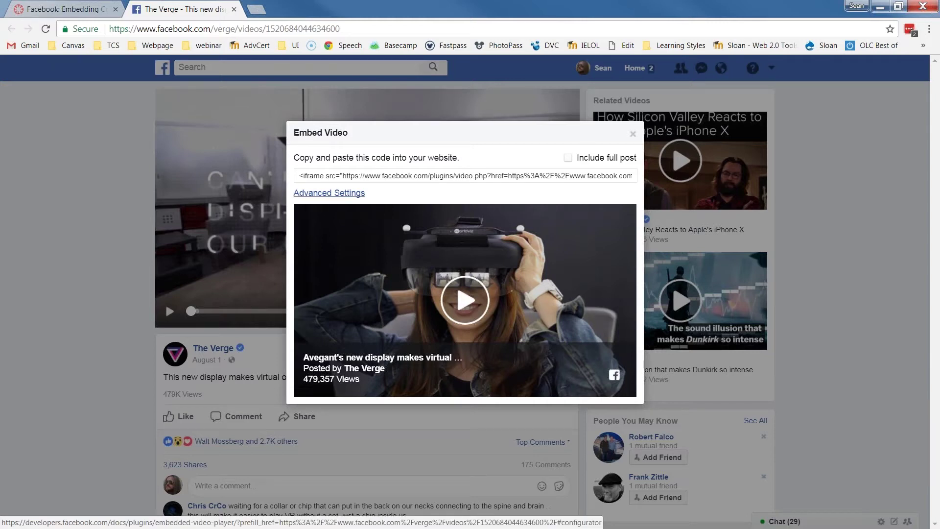
pyautogui.click(632, 134)
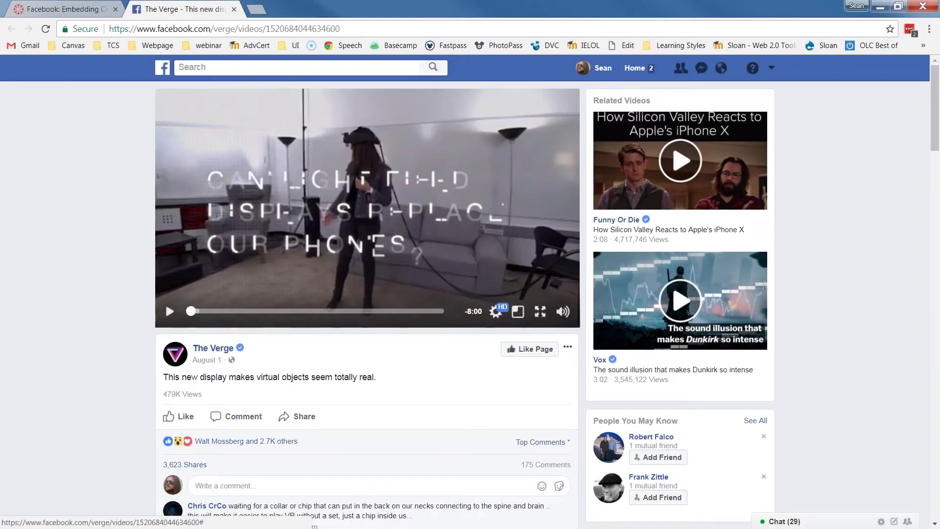
pyautogui.click(568, 346)
pyautogui.click(300, 417)
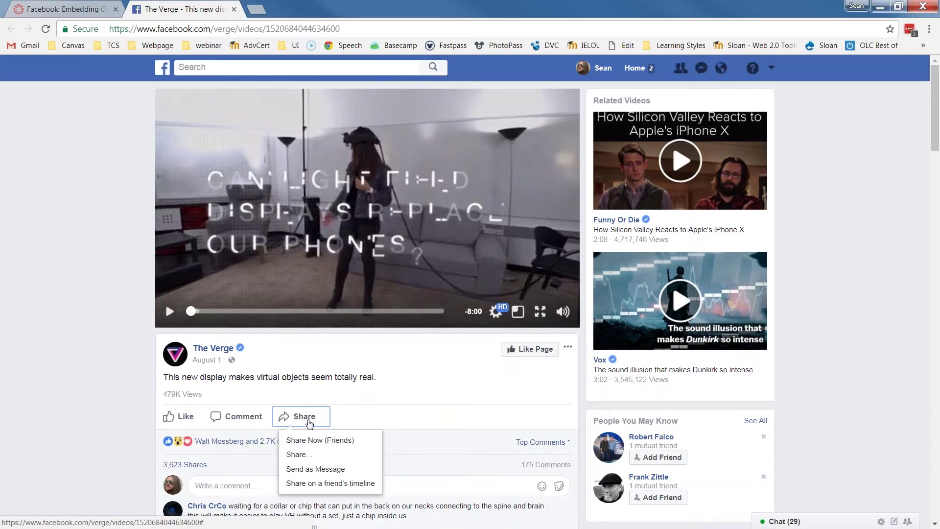
pyautogui.press('Down')
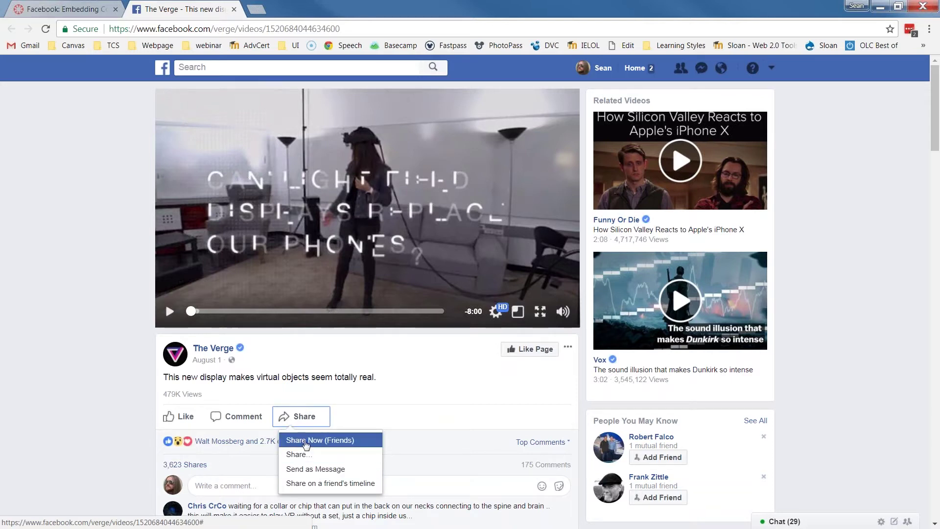
# Open the video's Embed option and copy its iframe code.
pyautogui.click(568, 346)
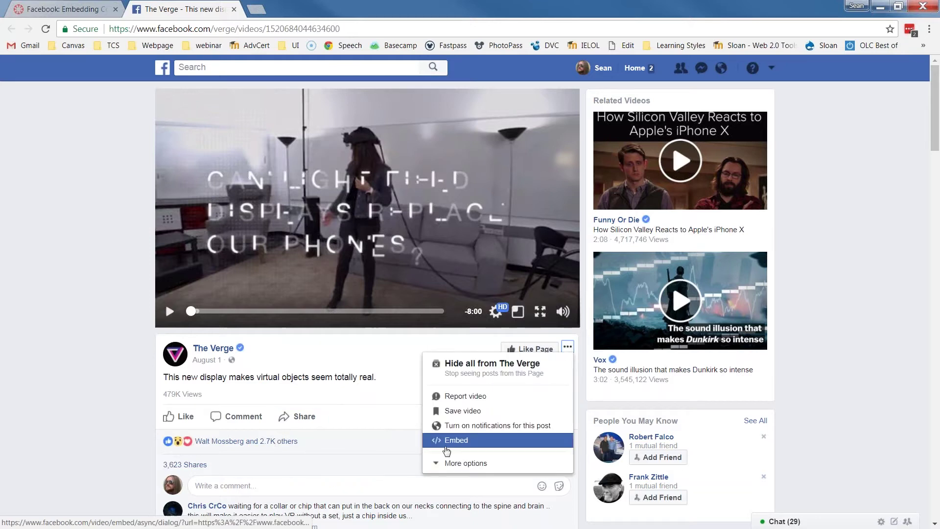
pyautogui.click(457, 440)
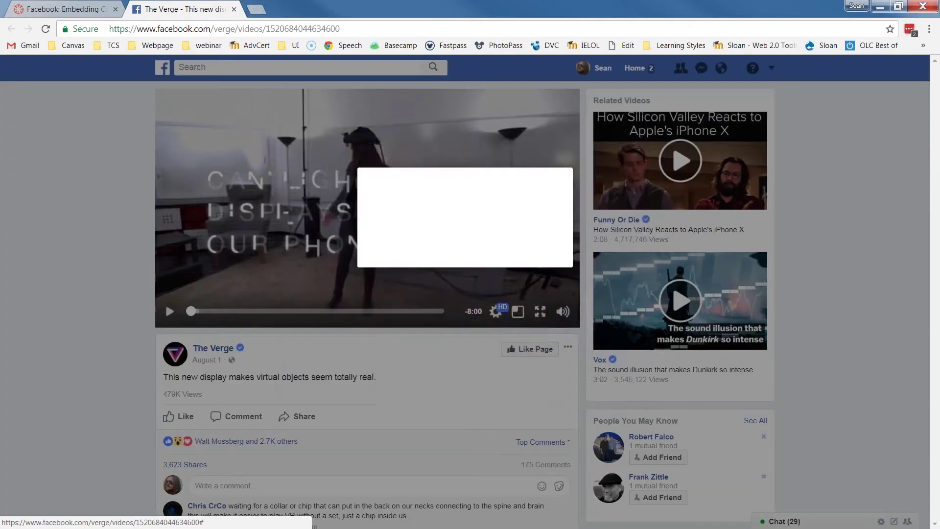
pyautogui.rightClick(334, 175)
pyautogui.click(363, 198)
# Switch back to the Canvas Facebook page and open it for editing.
pyautogui.click(63, 8)
pyautogui.moveTo(233, 298); pyautogui.dragTo(313, 401)
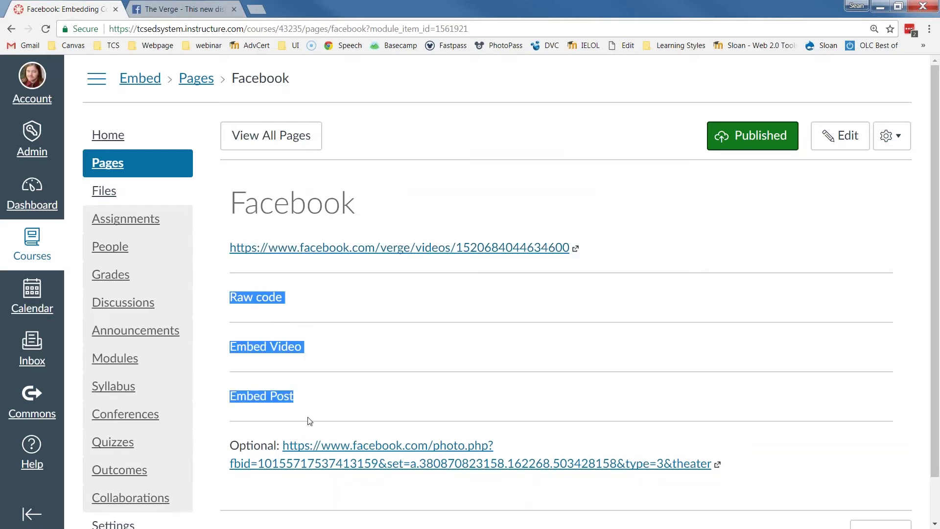
pyautogui.click(846, 136)
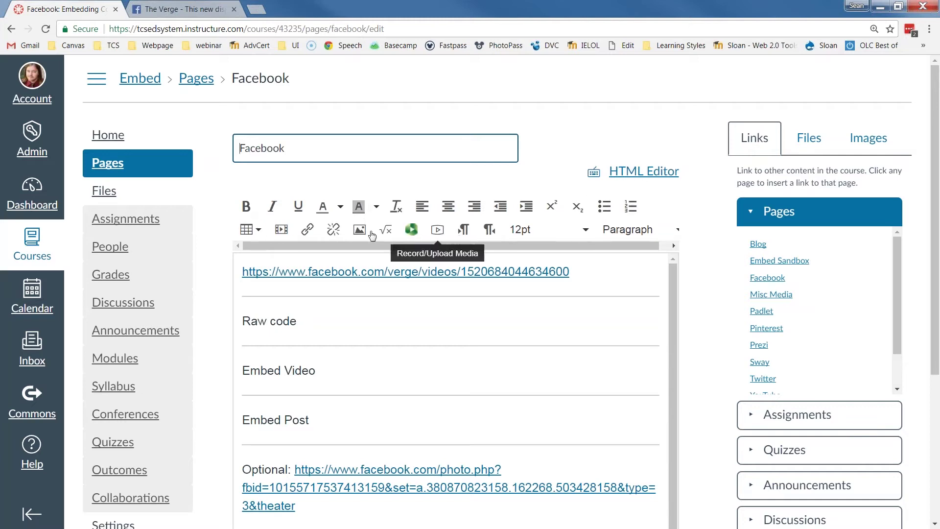
# Try bold and italic formatting on the word "Raw" in the "Raw code" line.
pyautogui.doubleClick(258, 321)
pyautogui.click(248, 211)
pyautogui.click(273, 210)
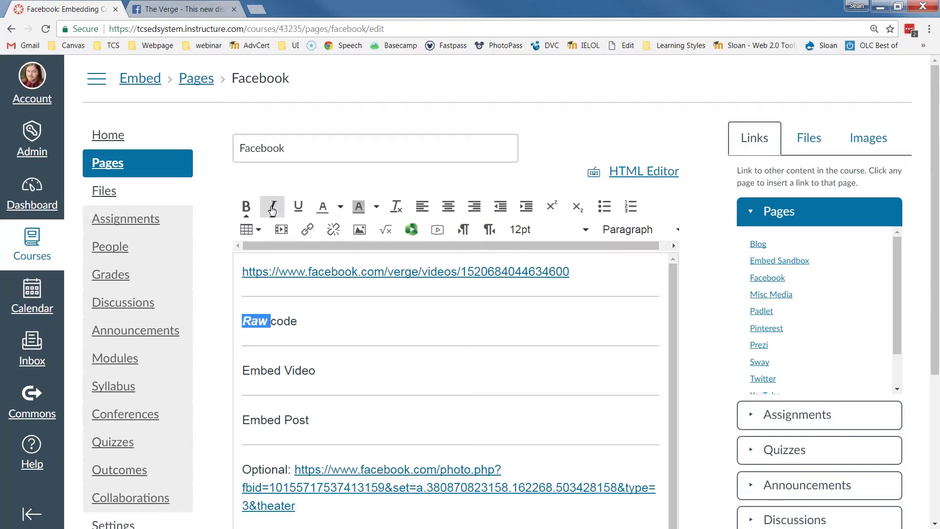
pyautogui.click(300, 322)
pyautogui.doubleClick(256, 321)
pyautogui.hotkey('ctrl', 'b')
# Replace the "Raw code" text with the copied Facebook video iframe code and select the pasted code.
pyautogui.moveTo(298, 321); pyautogui.dragTo(242, 322)
pyautogui.rightClick(254, 319)
pyautogui.click(310, 369)
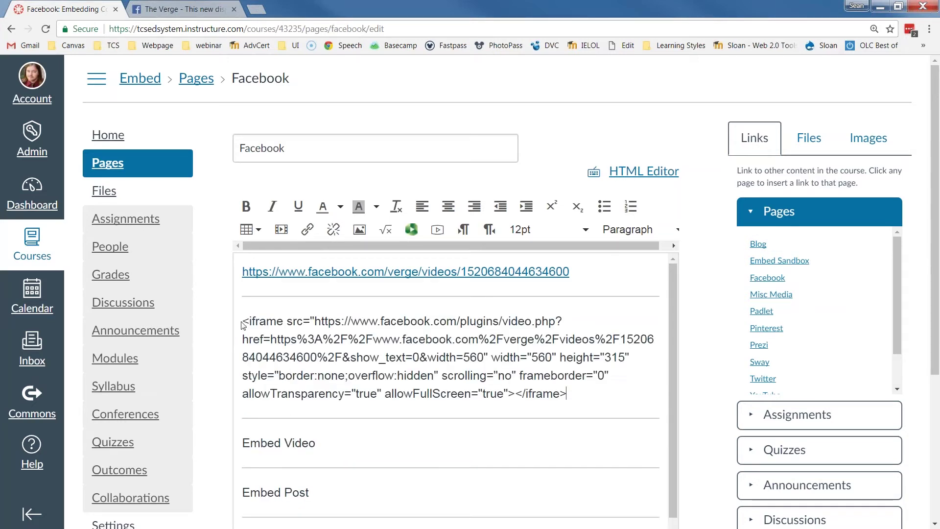
pyautogui.moveTo(242, 322); pyautogui.dragTo(568, 395)
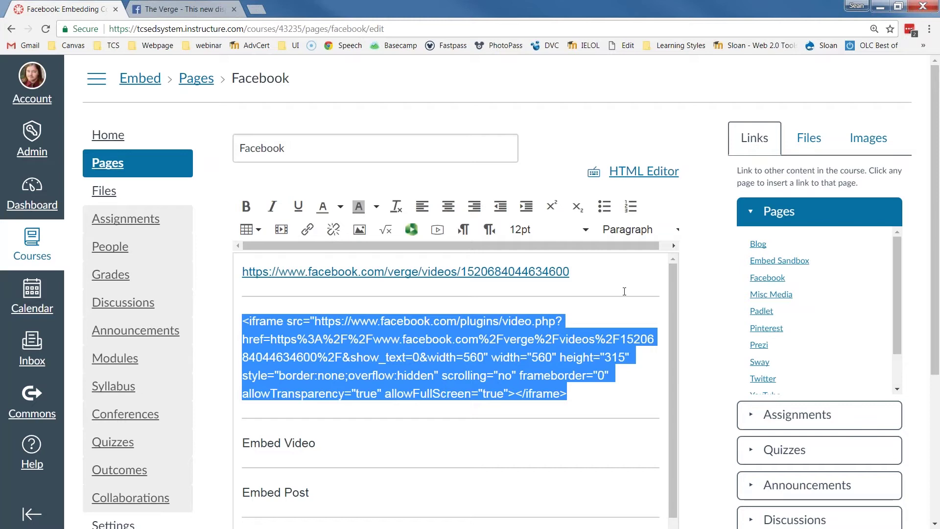
# Save the Facebook page and select the raw iframe code text on the saved page.
pyautogui.click(690, 292)
pyautogui.scroll(-5, 688, 292)
pyautogui.click(659, 487)
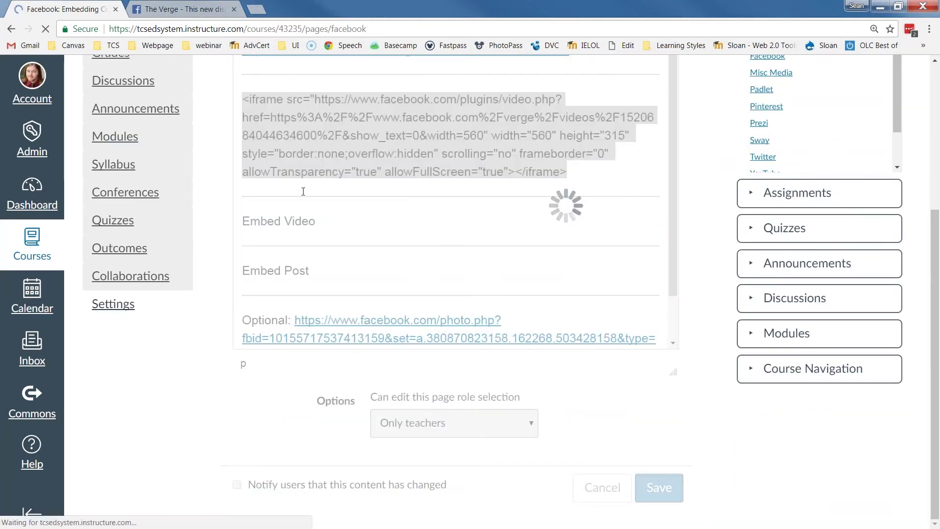
pyautogui.moveTo(229, 303); pyautogui.dragTo(430, 355)
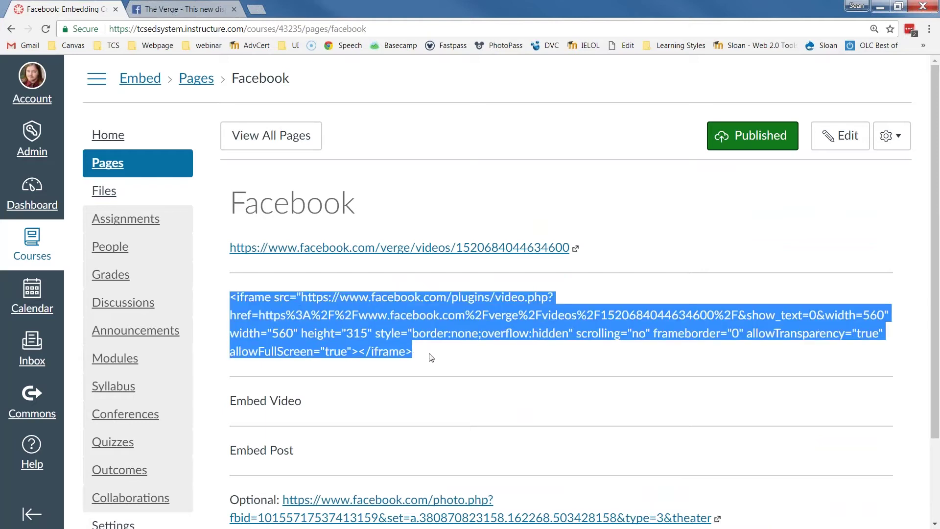
# Reopen the Facebook page for editing and compare its rich content view with its HTML source.
pyautogui.click(837, 145)
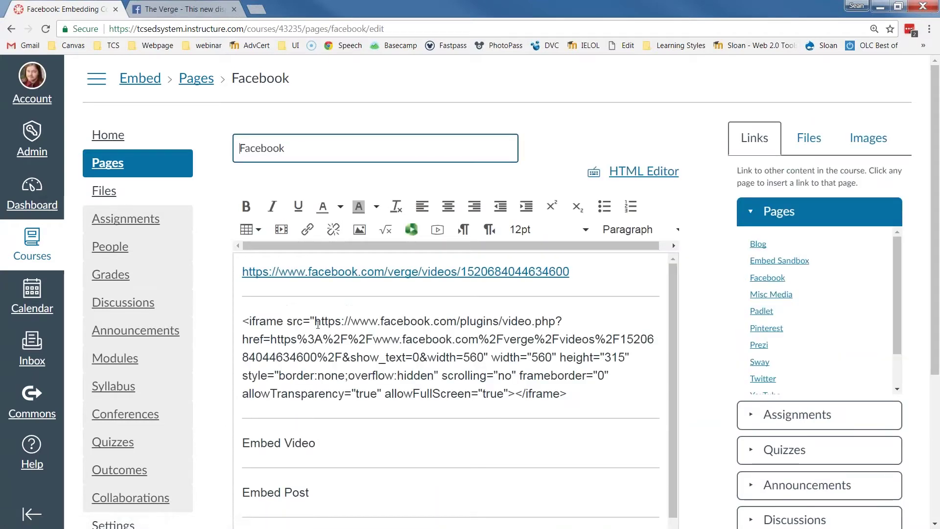
pyautogui.moveTo(250, 442); pyautogui.dragTo(335, 425)
pyautogui.click(644, 170)
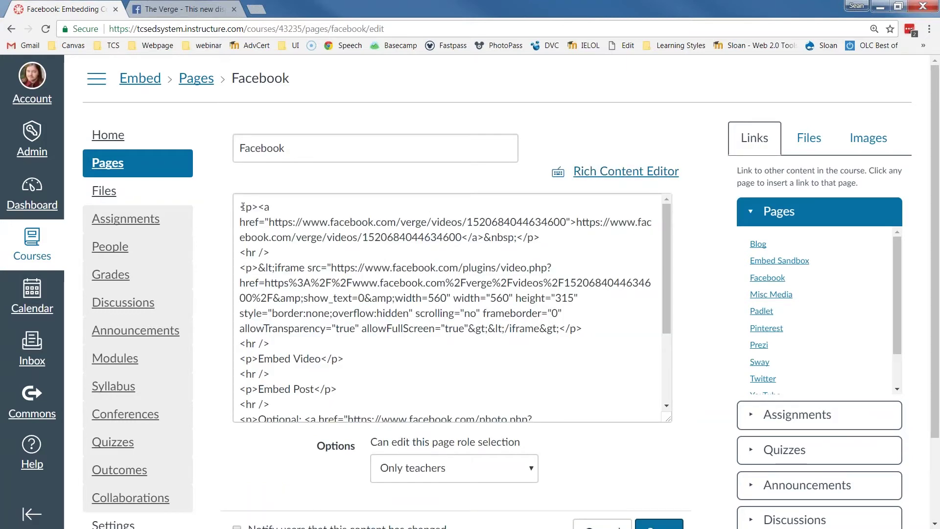
pyautogui.click(612, 171)
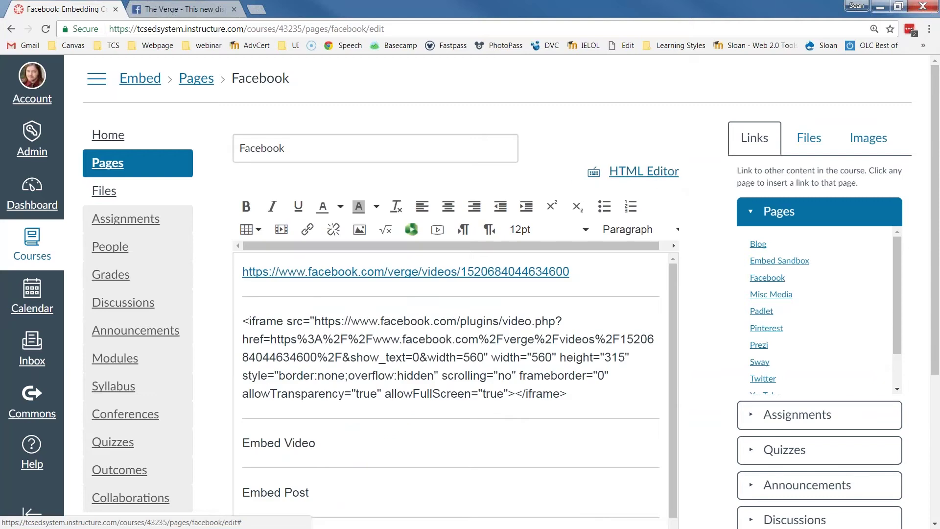
pyautogui.click(622, 177)
pyautogui.click(626, 174)
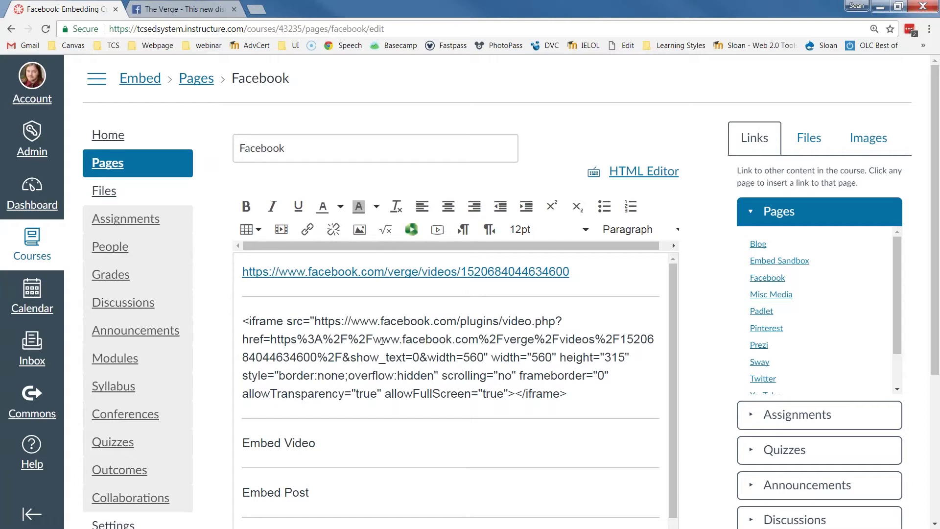
pyautogui.click(663, 173)
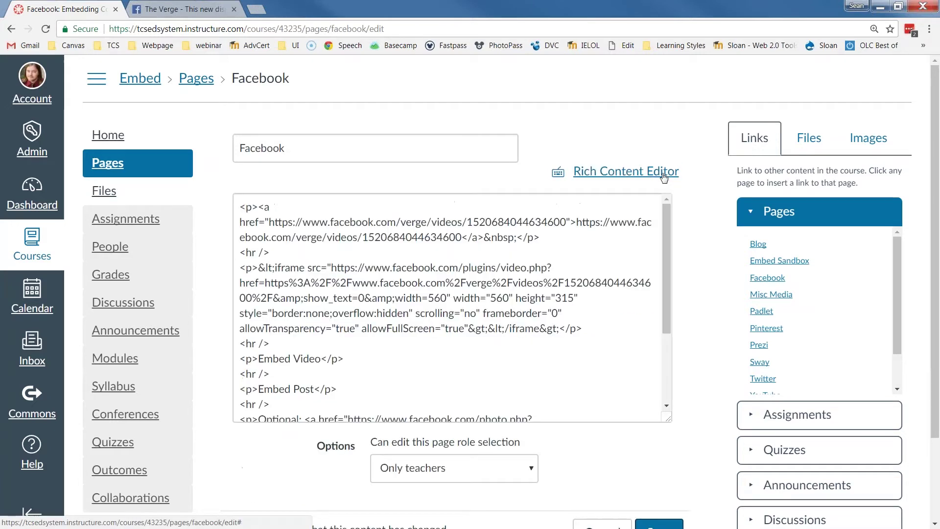
pyautogui.click(597, 173)
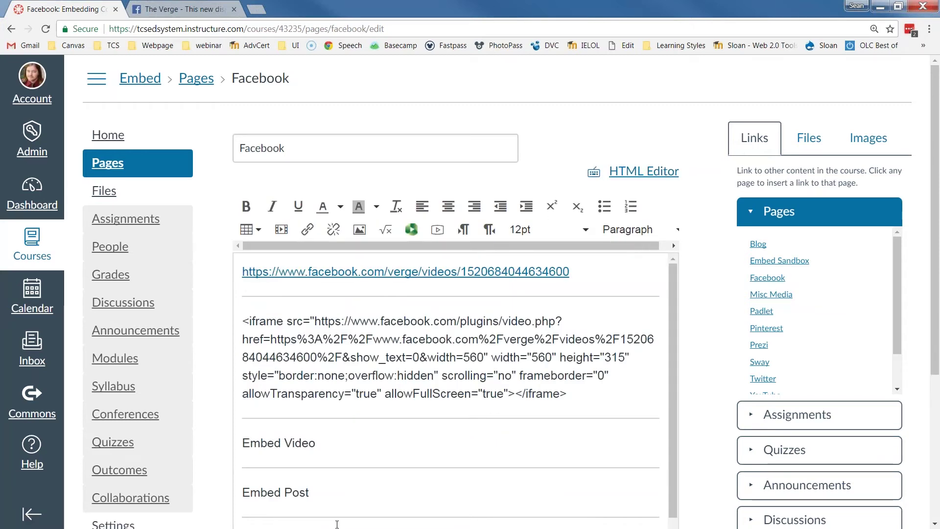
# Examine the page's full HTML source and return to the rich content view.
pyautogui.scroll(-1, 685, 366)
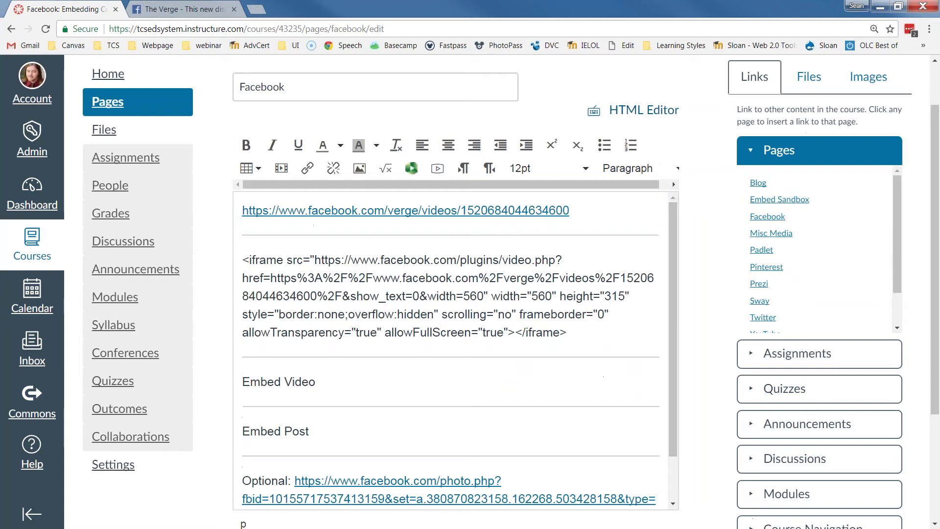
pyautogui.click(659, 116)
pyautogui.moveTo(244, 150); pyautogui.dragTo(406, 383)
pyautogui.click(399, 371)
pyautogui.scroll(5, 344, 397)
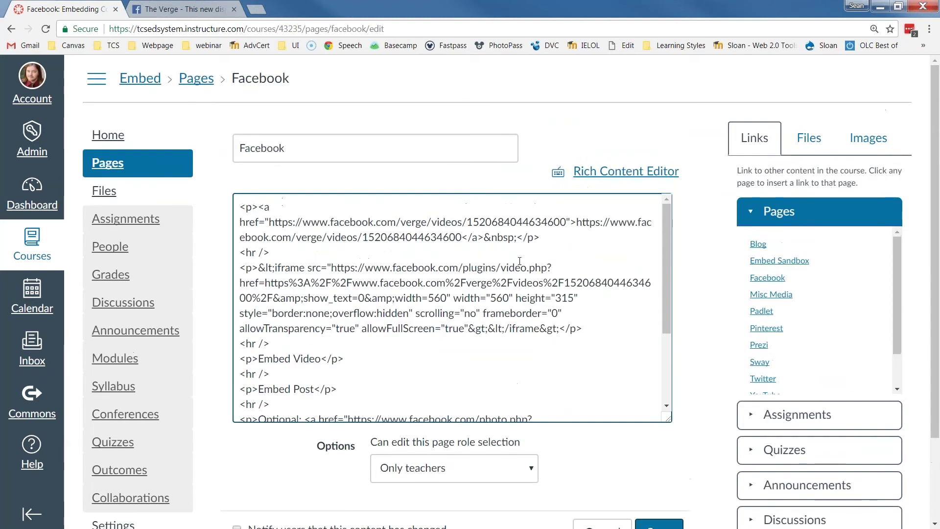
pyautogui.click(625, 173)
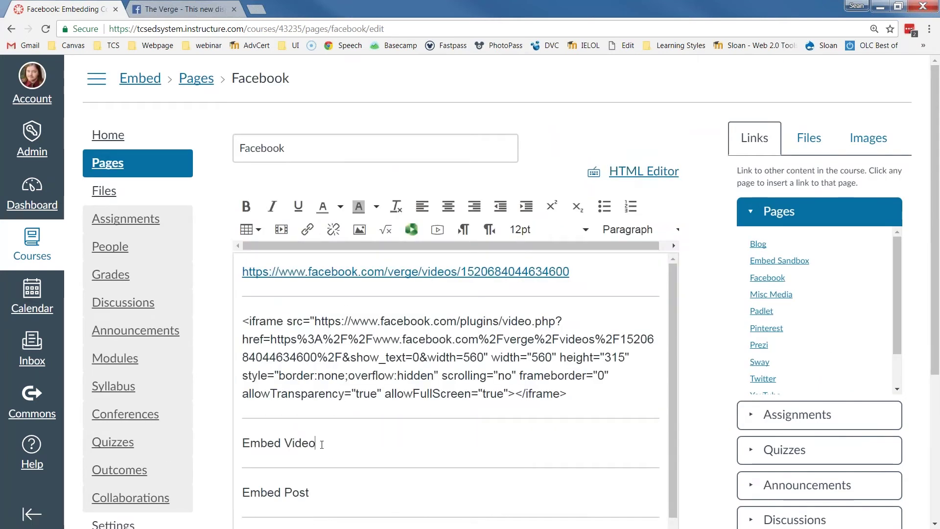
# Add a placeholder line "AAAAAAAAAAAA" below the "Embed Video" text.
pyautogui.press('Return')
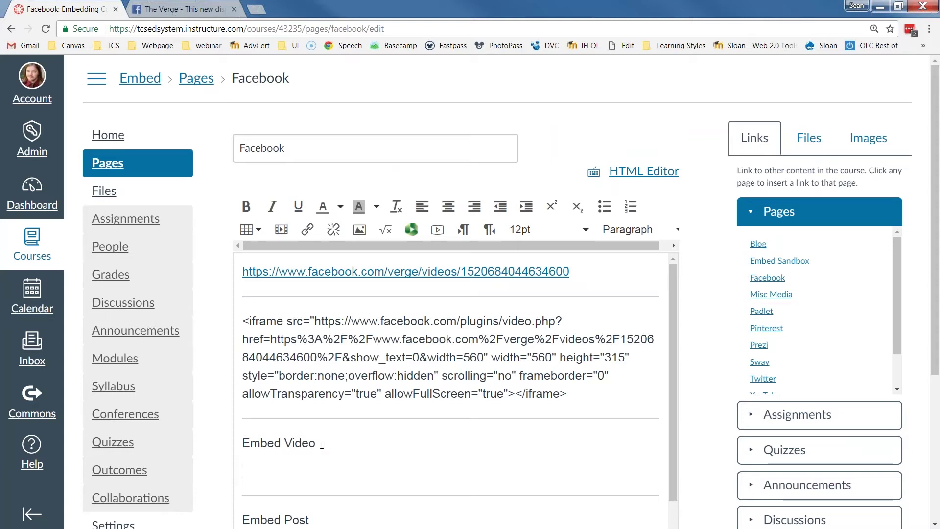
pyautogui.write('AAAAAAAAAAAA')
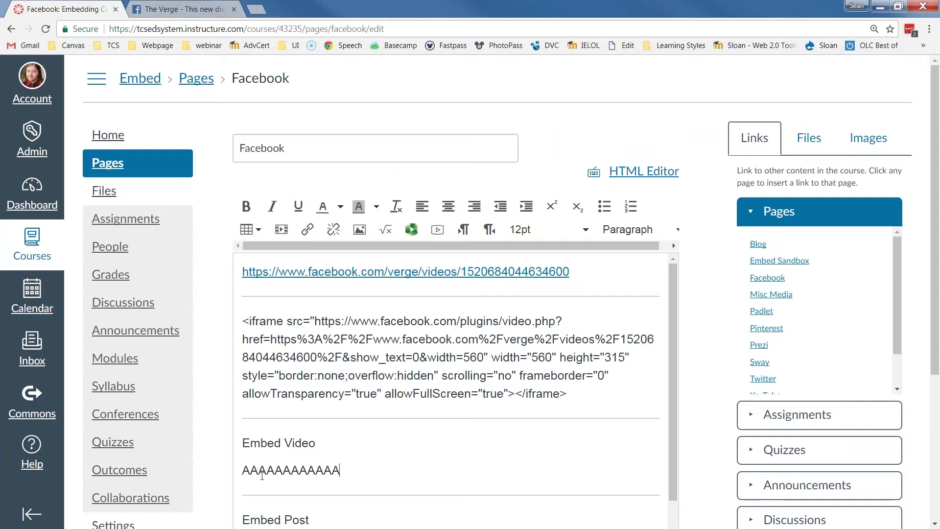
pyautogui.moveTo(260, 475); pyautogui.dragTo(340, 473)
pyautogui.click(344, 472)
# In the HTML source, replace the "Embed Video" and placeholder paragraphs with the copied Facebook iframe code, pasted as plain text.
pyautogui.click(650, 175)
pyautogui.moveTo(272, 374); pyautogui.dragTo(225, 360)
pyautogui.press('BackSpace')
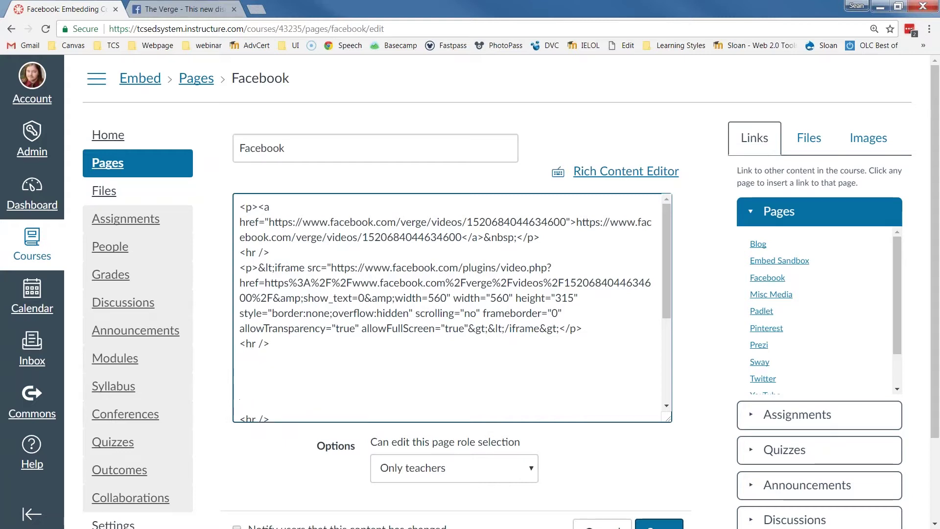
pyautogui.moveTo(246, 343); pyautogui.dragTo(254, 342)
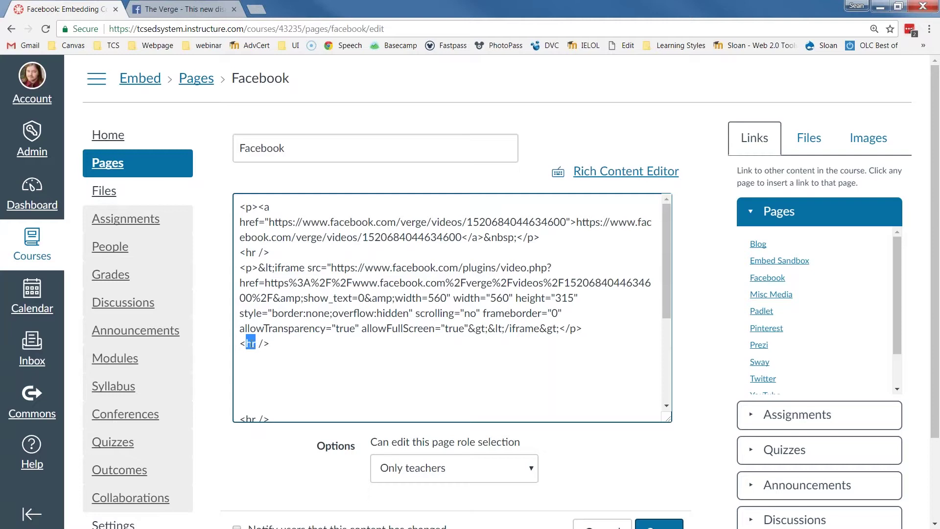
pyautogui.click(261, 378)
pyautogui.rightClick(247, 377)
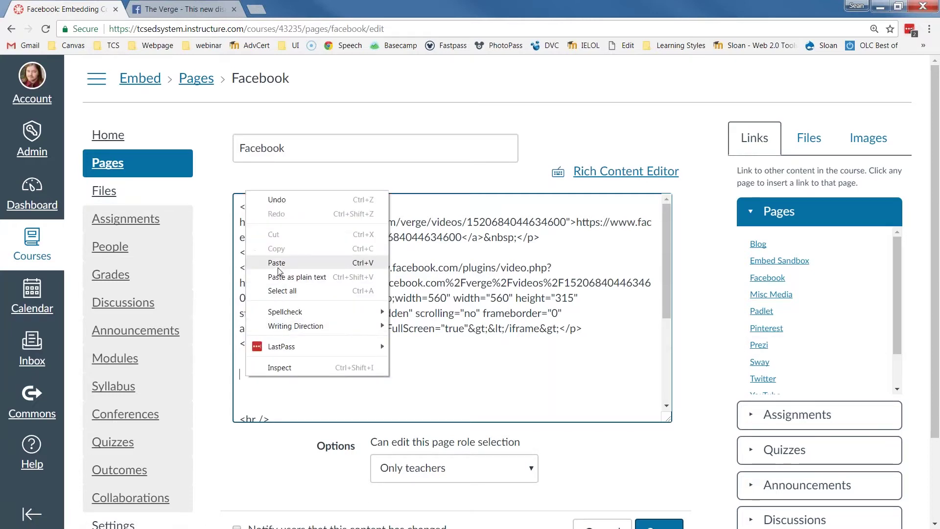
pyautogui.click(297, 277)
pyautogui.scroll(-5, 359, 371)
pyautogui.scroll(-1, 358, 371)
pyautogui.scroll(3, 290, 194)
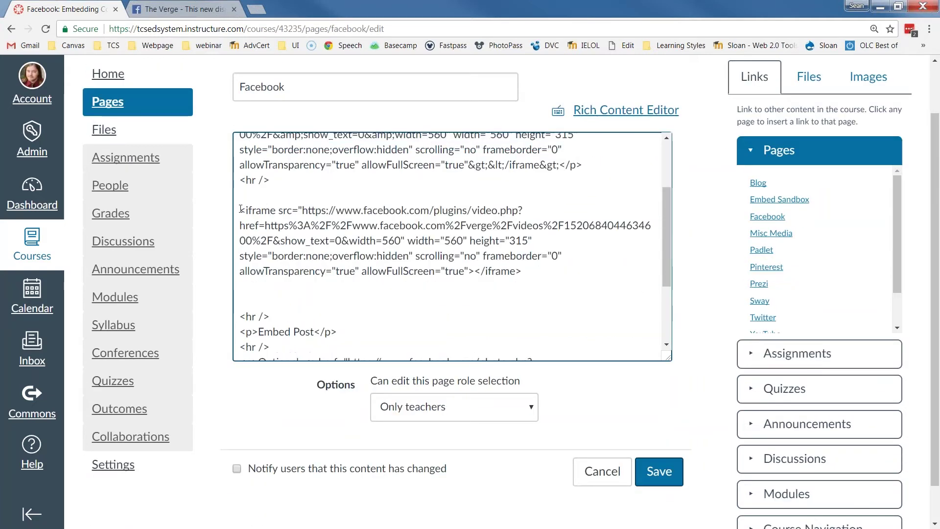
# Select the pasted iframe code and compare it with the code in Facebook's Embed Video dialog.
pyautogui.moveTo(240, 210); pyautogui.dragTo(523, 273)
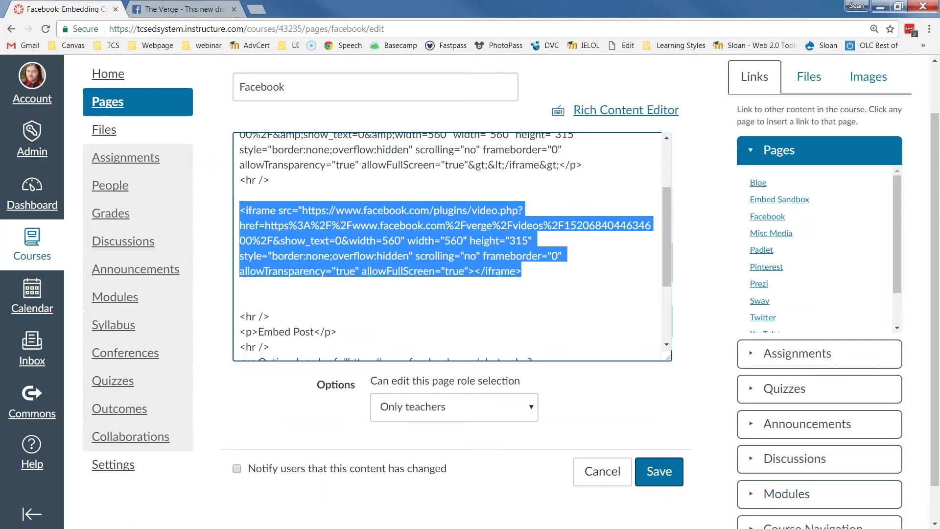
pyautogui.click(182, 10)
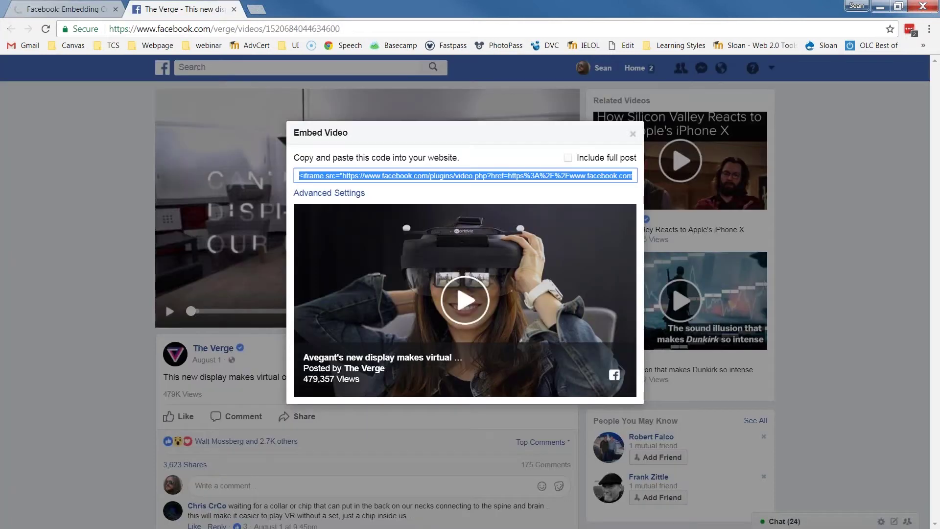
pyautogui.click(82, 13)
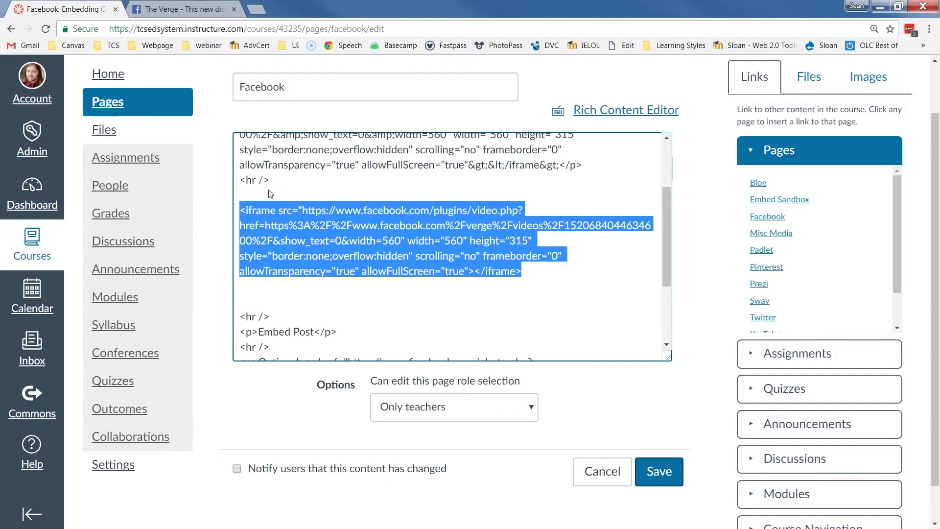
# Separate the opening "<iframe" from its attributes with a blank line and highlight it.
pyautogui.click(275, 210)
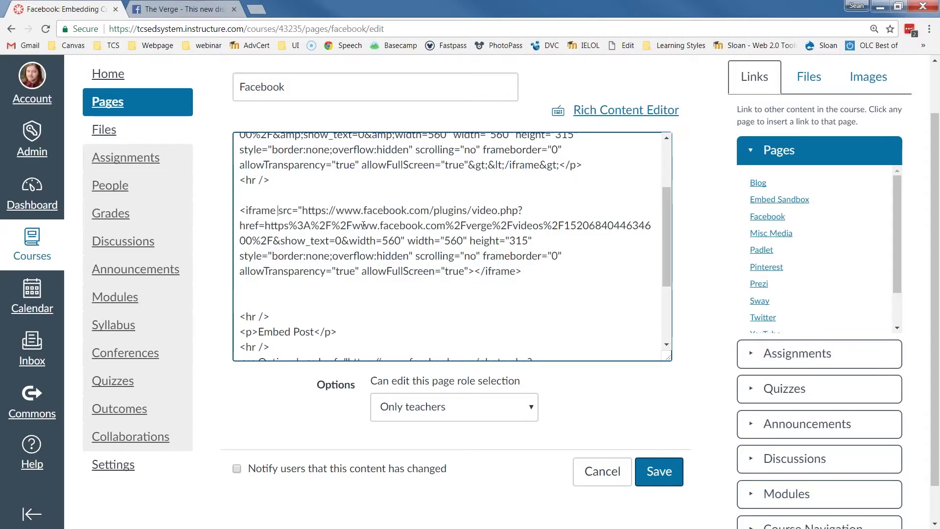
pyautogui.press('Return')
pyautogui.press('Return')
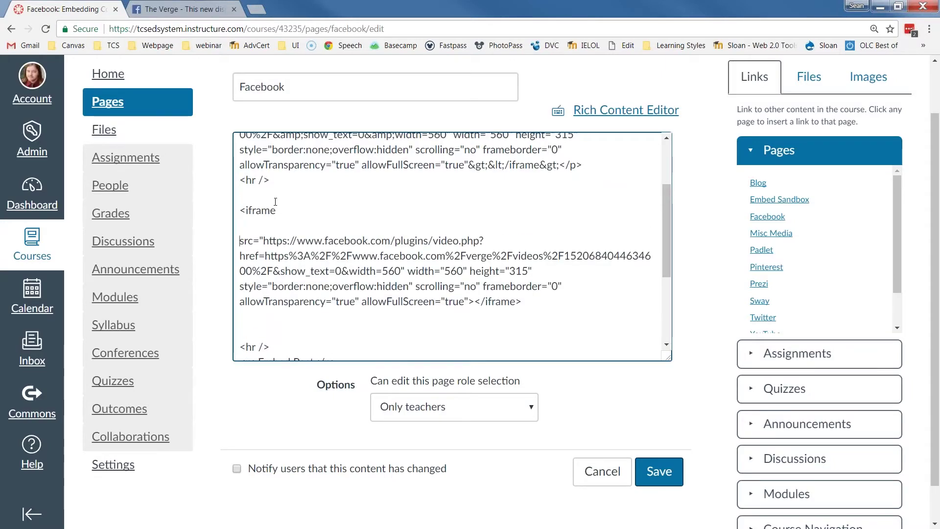
pyautogui.hotkey('shift', 'Left')
pyautogui.hotkey('shift', 'Left')
pyautogui.hotkey('shift', 'Left')
pyautogui.hotkey('shift', 'Left')
pyautogui.hotkey('shift', 'Left')
pyautogui.hotkey('shift', 'Left')
pyautogui.hotkey('shift', 'Left')
pyautogui.hotkey('shift', 'Left')
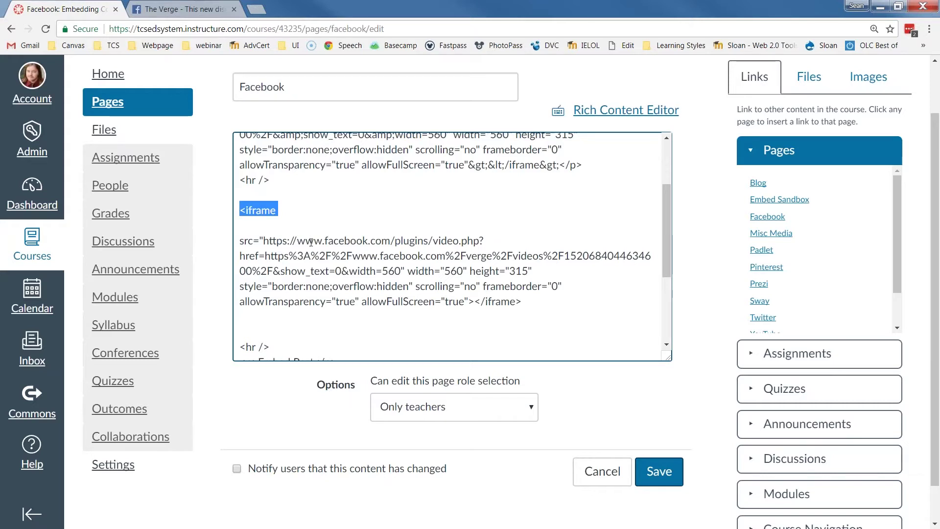
pyautogui.click(290, 207)
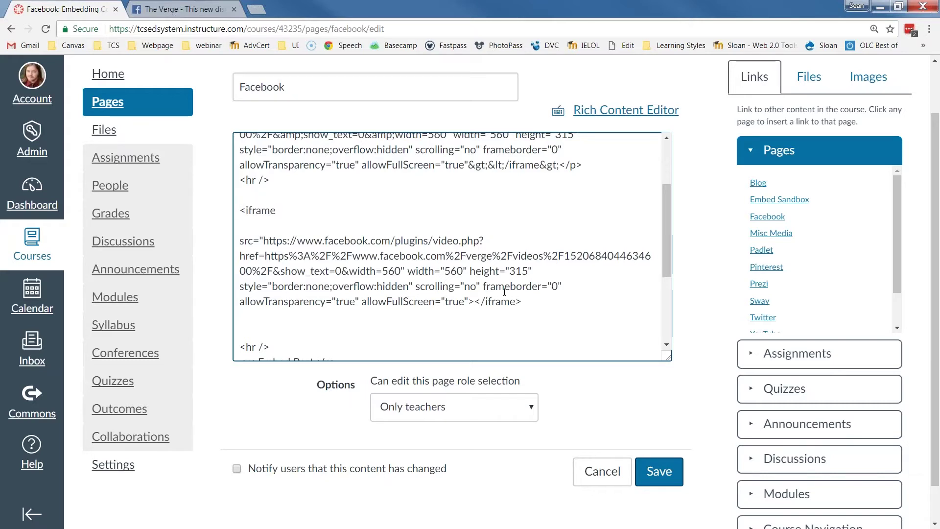
# Move the closing "</iframe>" tag to its own line, separated from the attributes by a blank line.
pyautogui.moveTo(522, 301); pyautogui.dragTo(478, 307)
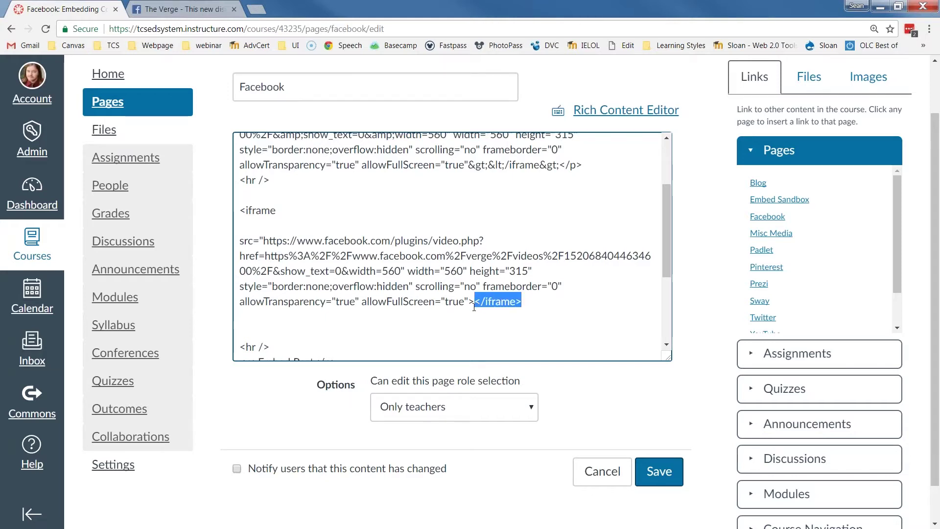
pyautogui.click(473, 307)
pyautogui.press('Return')
pyautogui.press('Return')
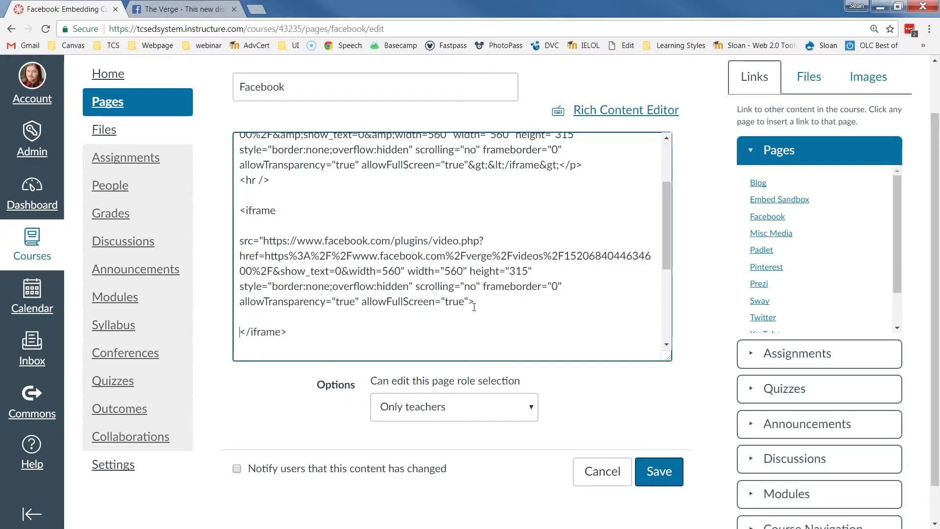
# Examine the opening and closing iframe tags and the src attribute of the pasted code.
pyautogui.moveTo(239, 211); pyautogui.dragTo(279, 214)
pyautogui.moveTo(290, 332); pyautogui.dragTo(247, 335)
pyautogui.moveTo(238, 240); pyautogui.dragTo(261, 238)
pyautogui.click(264, 240)
# Try replacing the iframe's src URL with google.com and gmail.com, and undo the edits.
pyautogui.moveTo(264, 240); pyautogui.dragTo(401, 270)
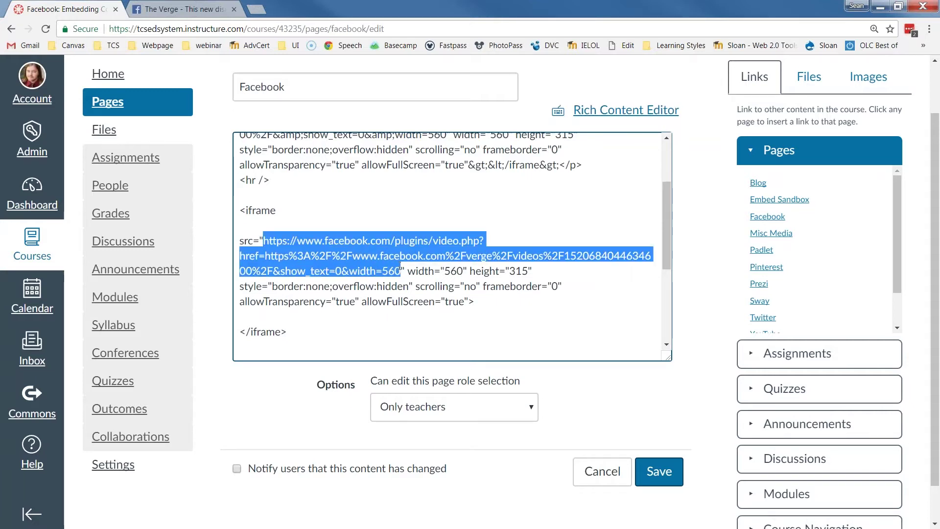
pyautogui.press('BackSpace')
pyautogui.write('google.com')
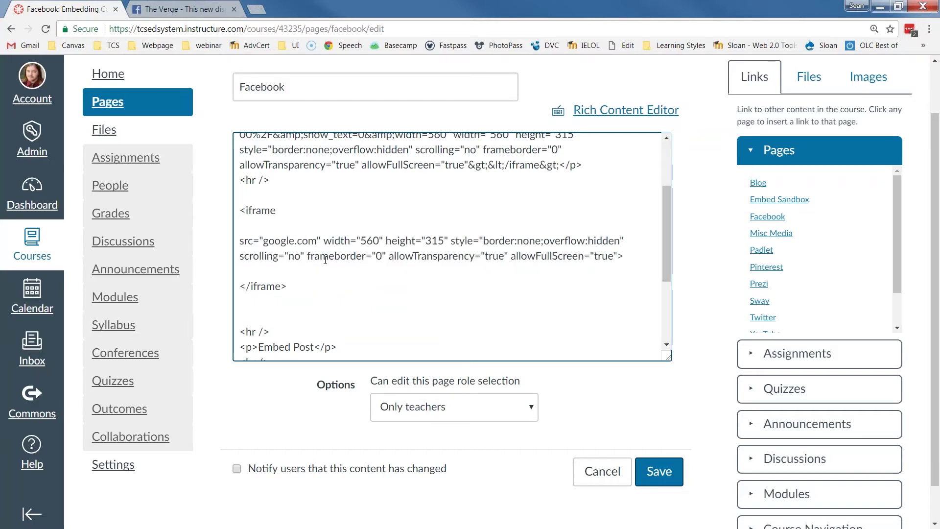
pyautogui.write('gmail.')
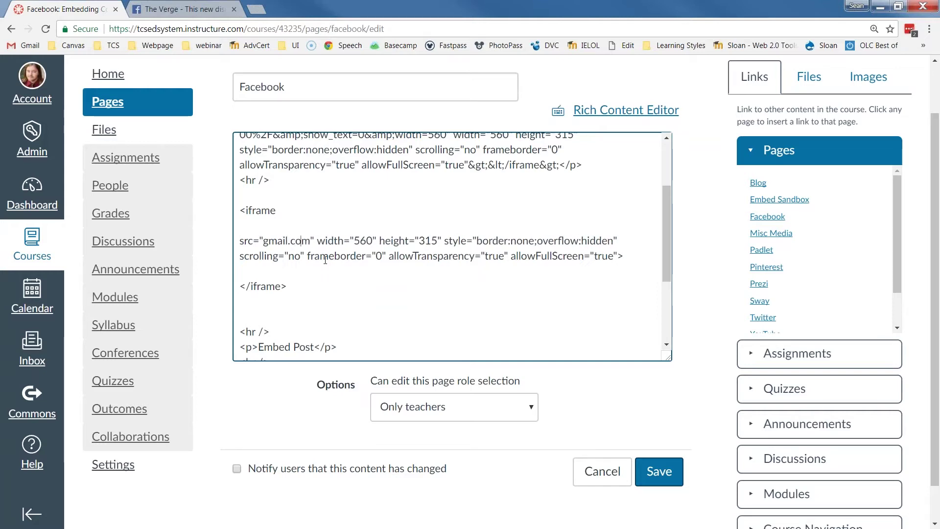
pyautogui.hotkey('ctrl', 'z')
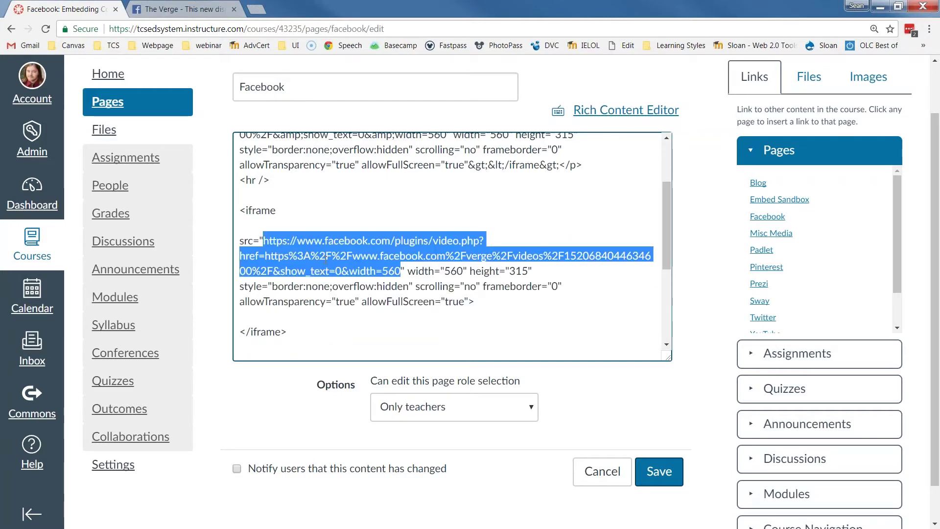
# Examine the iframe's remaining attributes, from width, height and style to frameborder and allowTransparency.
pyautogui.click(406, 271)
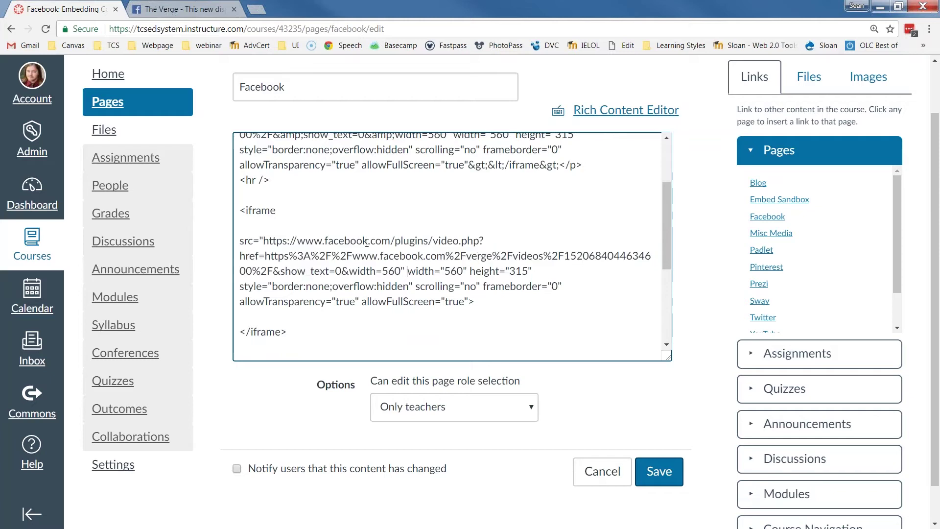
pyautogui.moveTo(409, 271); pyautogui.dragTo(519, 284)
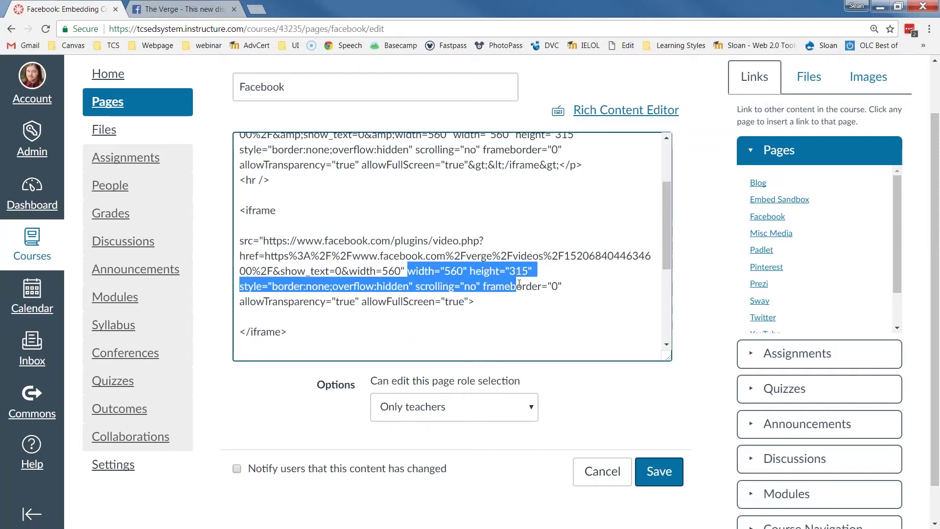
pyautogui.click(317, 286)
pyautogui.moveTo(255, 287); pyautogui.dragTo(426, 301)
pyautogui.click(493, 301)
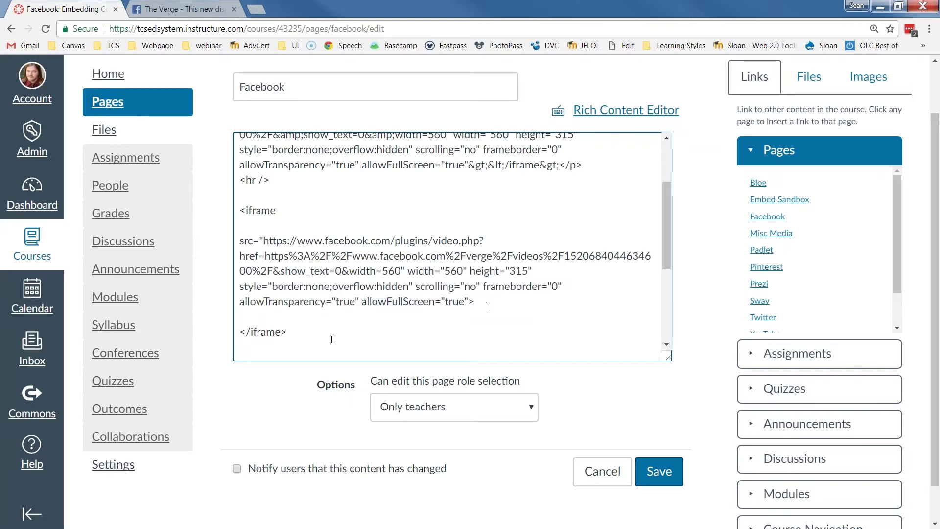
# Save the Facebook page and view the embedded video on it.
pyautogui.click(658, 471)
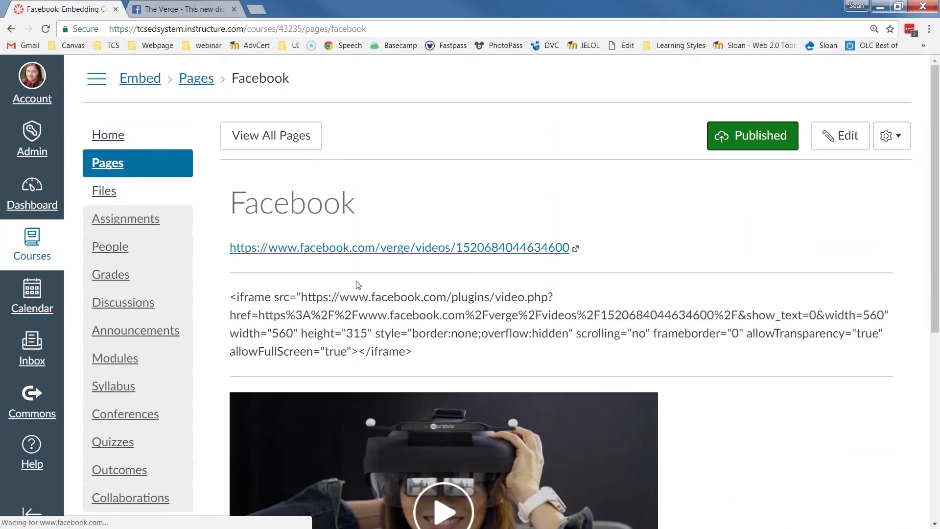
pyautogui.scroll(-2, 631, 313)
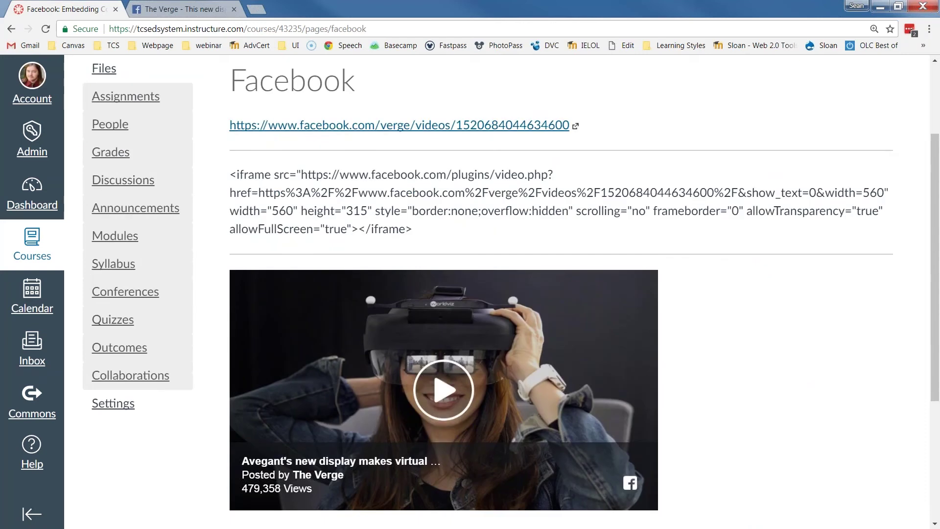
# Play the embedded video below the iframe code, trying its quality settings and full-screen view.
pyautogui.moveTo(255, 174); pyautogui.dragTo(405, 226)
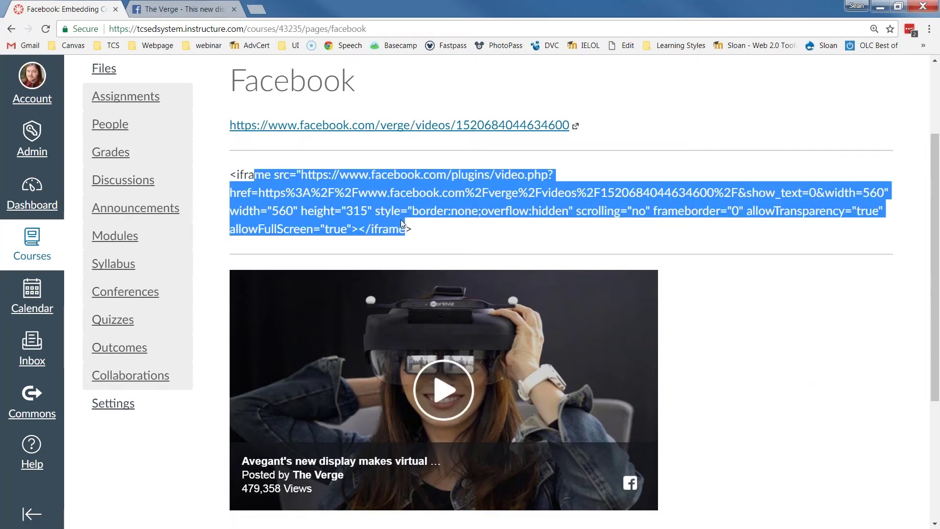
pyautogui.click(626, 246)
pyautogui.scroll(-2, 603, 265)
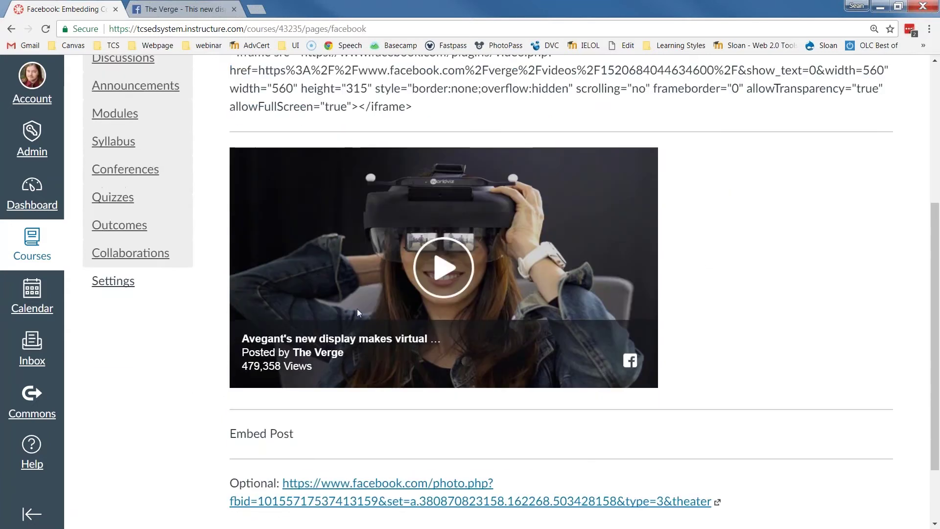
pyautogui.click(448, 272)
pyautogui.click(556, 369)
pyautogui.click(556, 369)
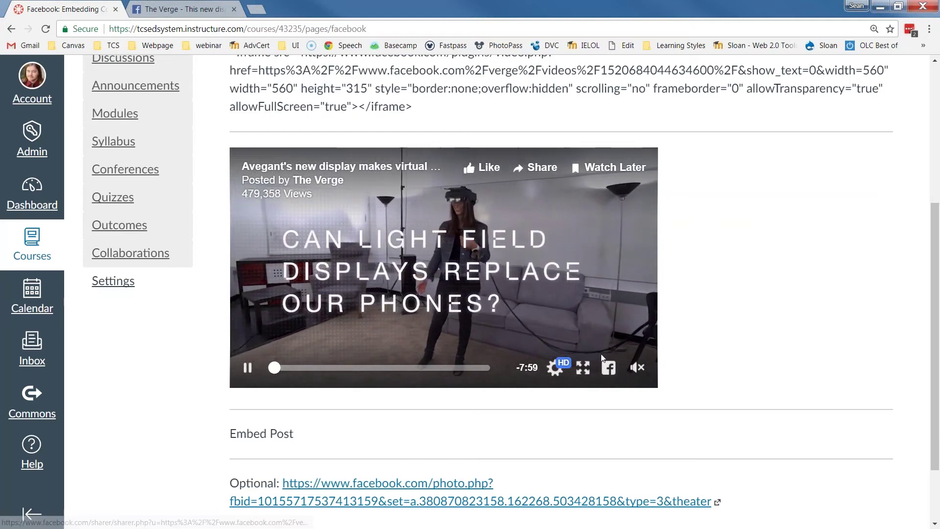
pyautogui.click(583, 367)
pyautogui.press('Escape')
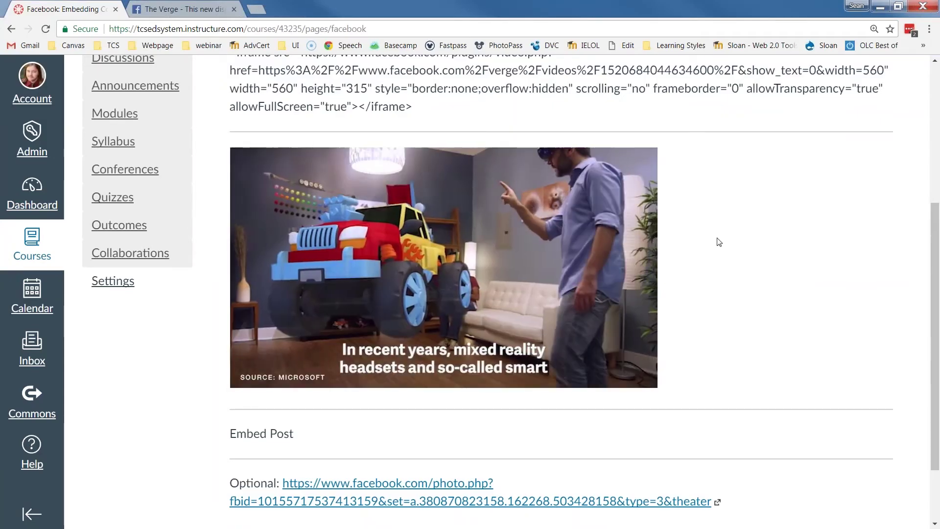
pyautogui.scroll(4, 718, 242)
pyautogui.scroll(-3, 718, 242)
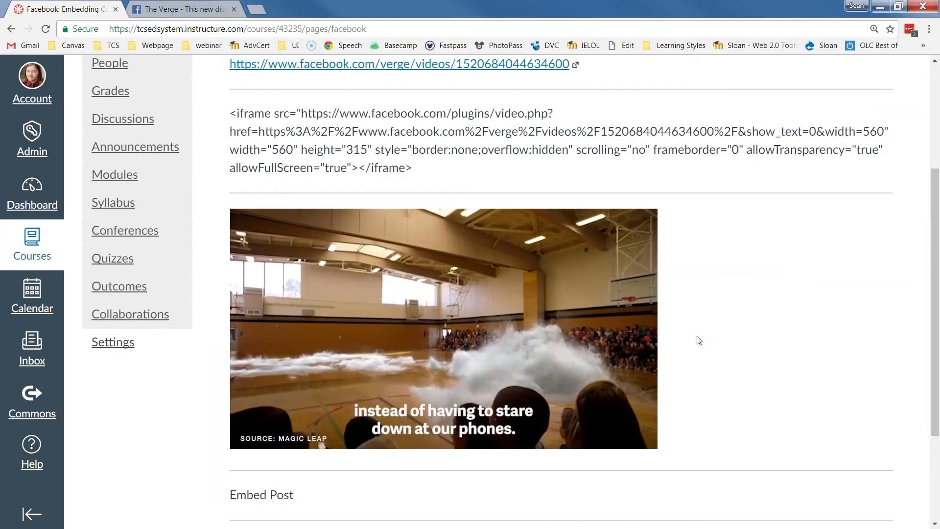
pyautogui.scroll(-1, 699, 340)
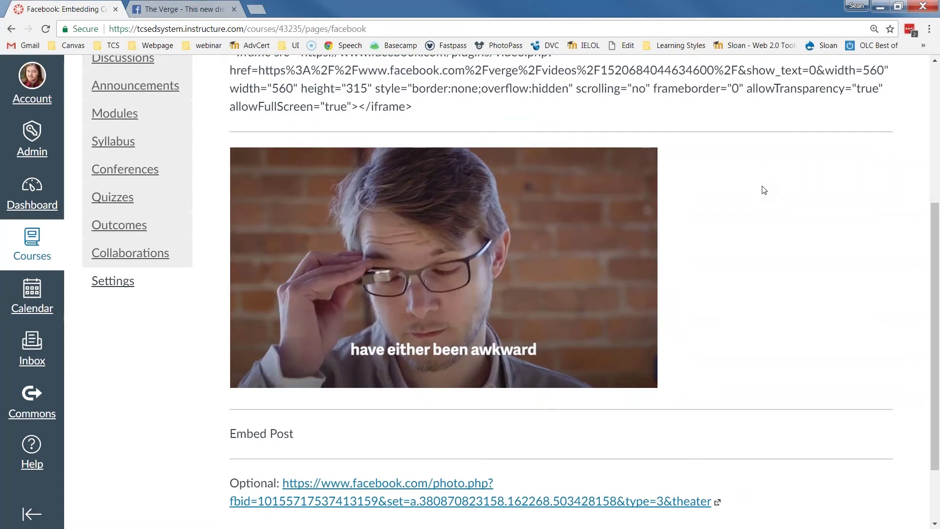
# Reopen the Verge video's embed dialog on Facebook and compare the preview with and without the full post included.
pyautogui.click(205, 13)
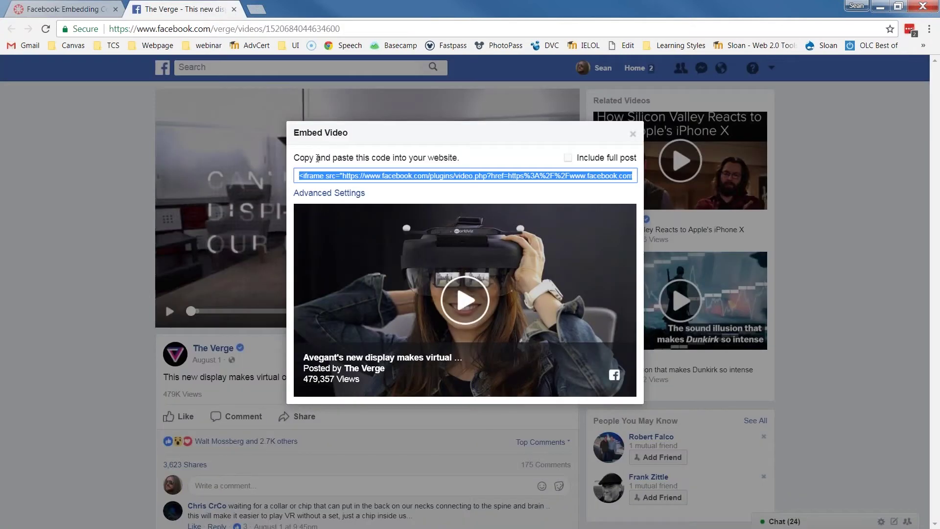
pyautogui.moveTo(303, 132); pyautogui.dragTo(349, 133)
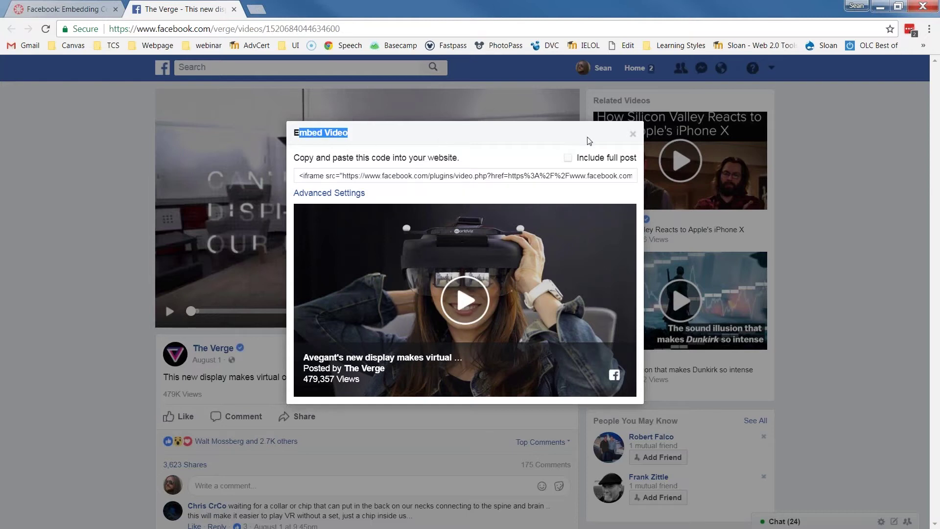
pyautogui.click(633, 134)
pyautogui.click(567, 349)
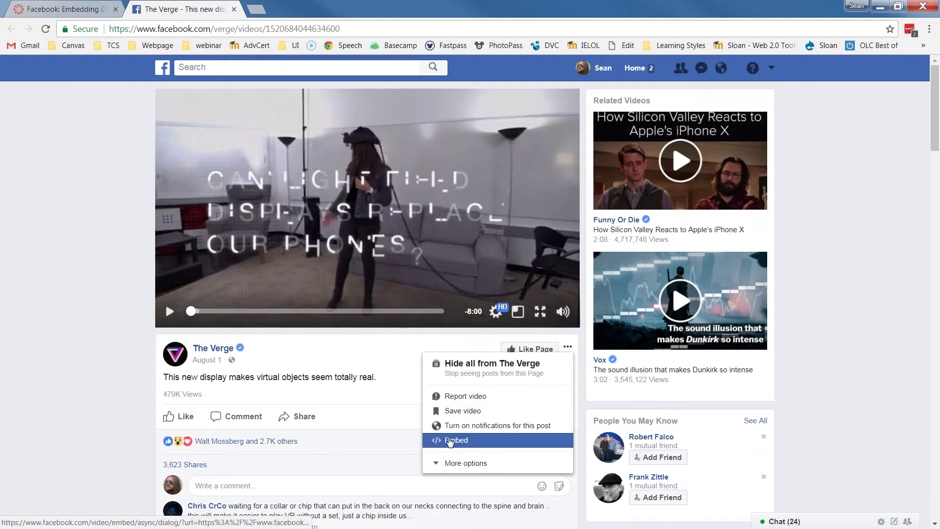
pyautogui.click(460, 441)
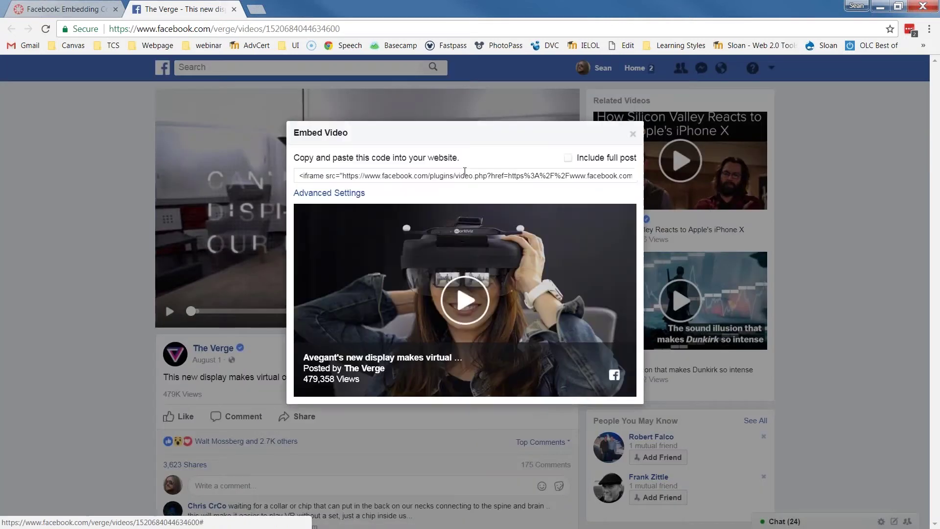
pyautogui.click(569, 159)
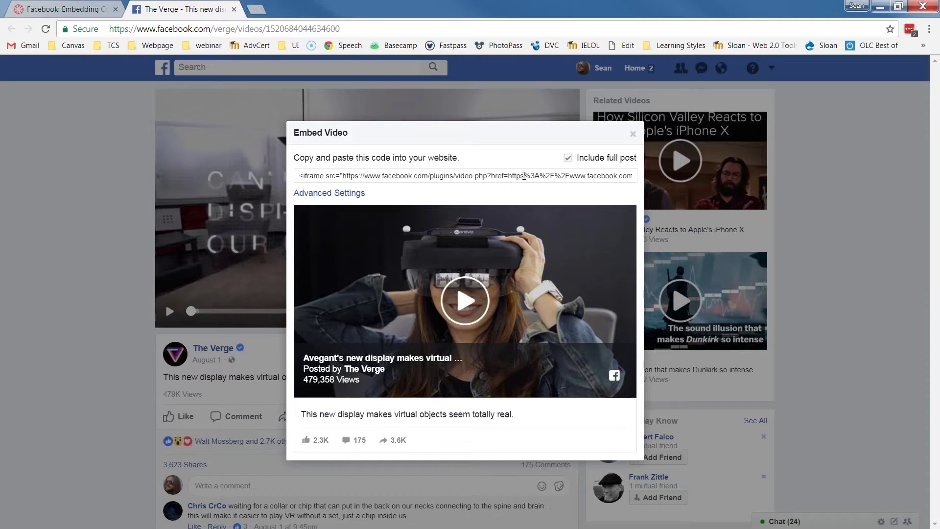
pyautogui.click(568, 158)
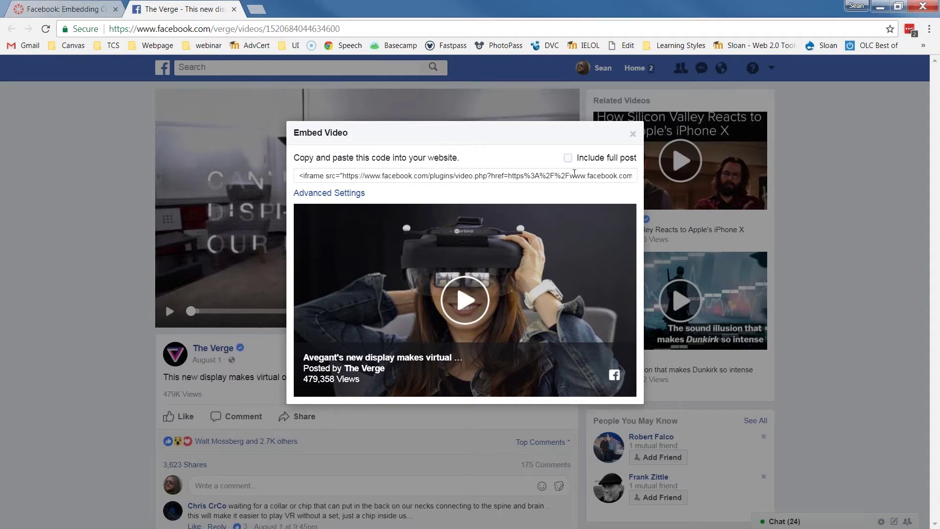
pyautogui.click(569, 159)
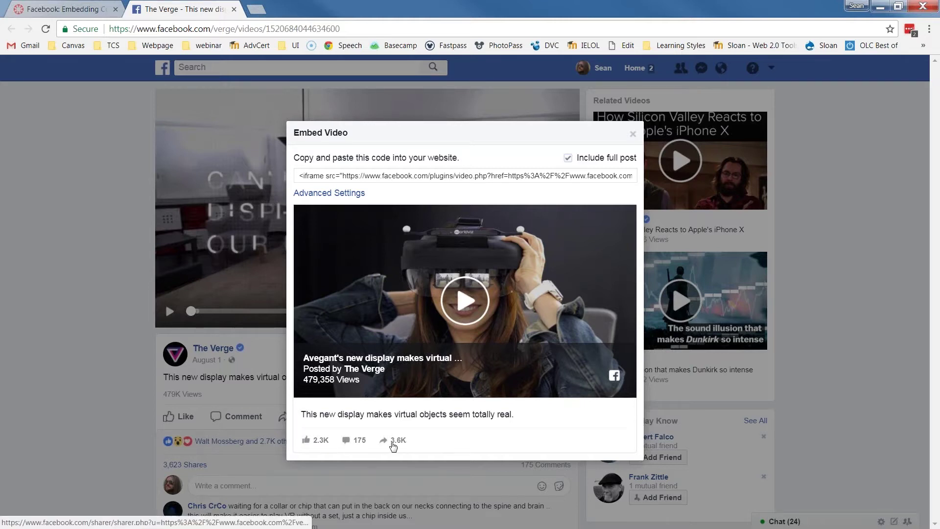
pyautogui.moveTo(314, 414); pyautogui.dragTo(508, 410)
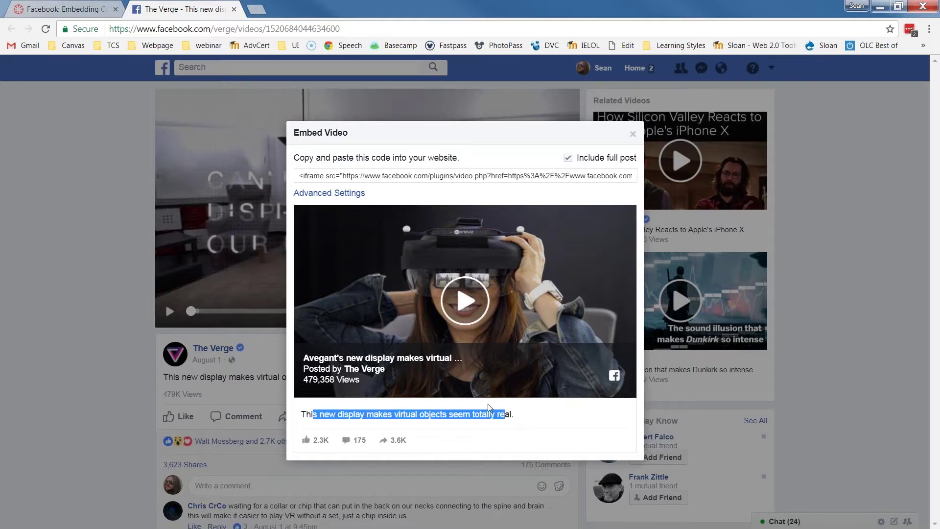
pyautogui.click(633, 133)
pyautogui.moveTo(187, 377); pyautogui.dragTo(343, 381)
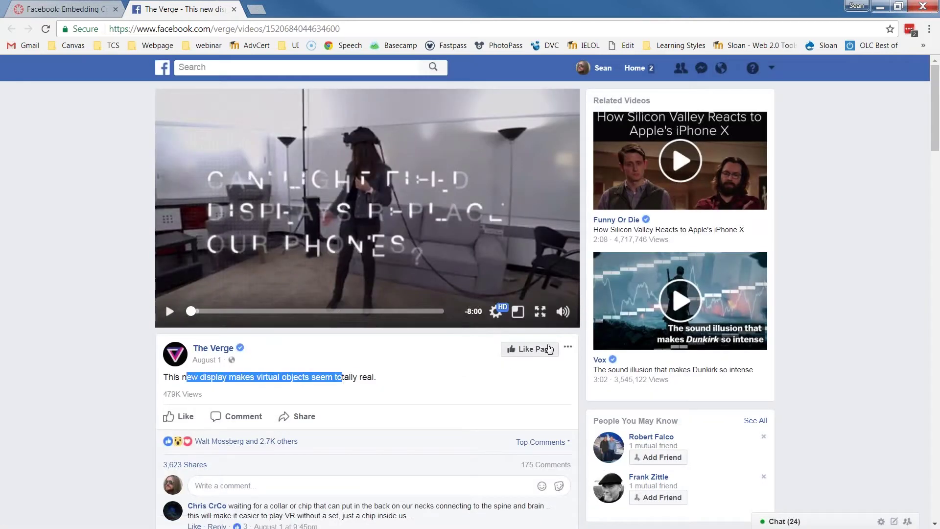
# Copy the Verge video's embed code from Facebook with the full post included.
pyautogui.click(567, 347)
pyautogui.click(450, 440)
pyautogui.click(568, 159)
pyautogui.click(534, 175)
pyautogui.rightClick(533, 175)
pyautogui.click(560, 200)
# Switch to Canvas, edit the Facebook page and add a placeholder line of repeated capital Bs below "Embed Post".
pyautogui.click(55, 10)
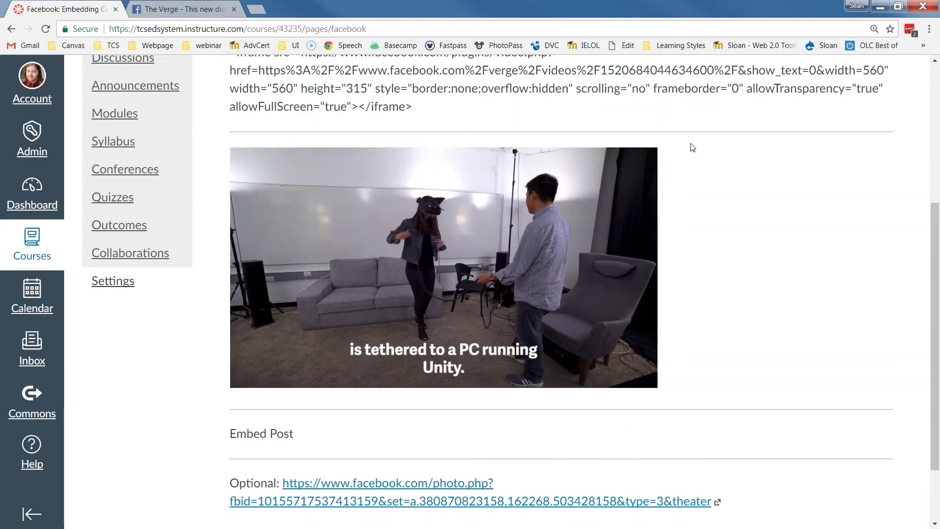
pyautogui.press('F5')
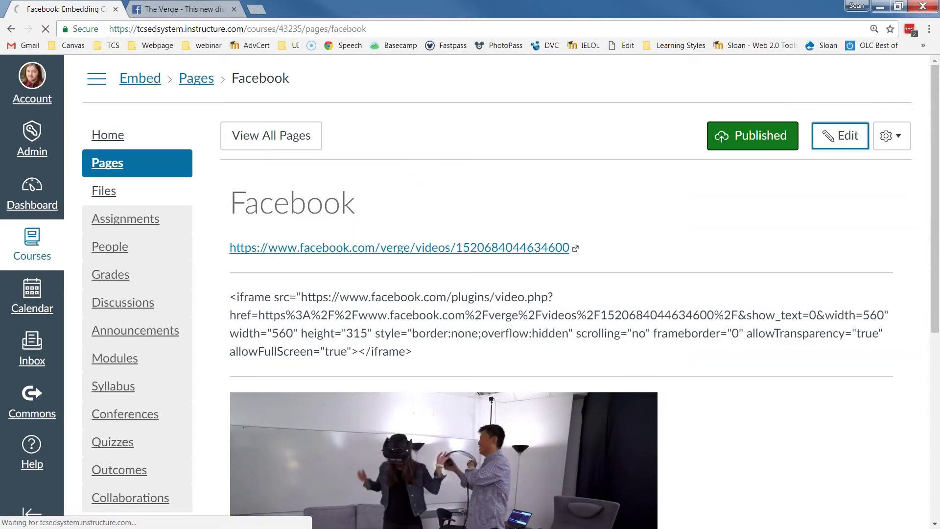
pyautogui.click(832, 142)
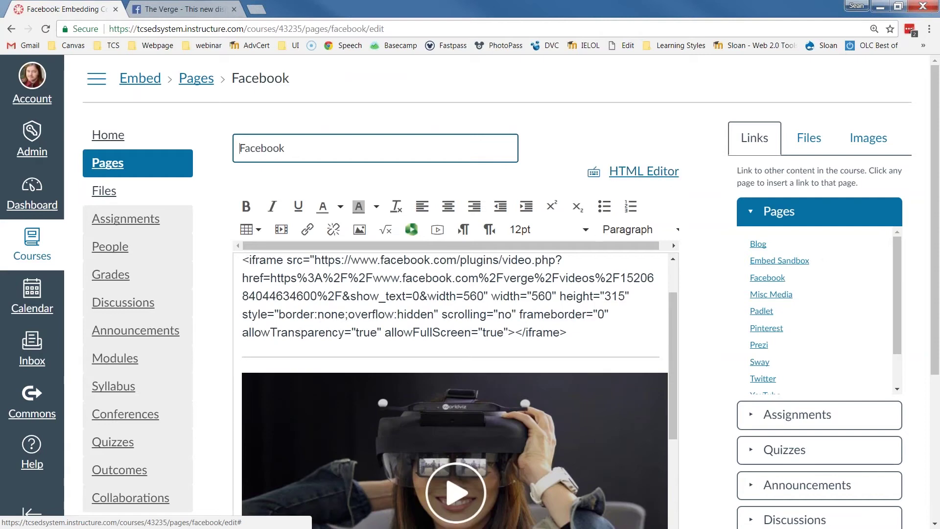
pyautogui.click(632, 175)
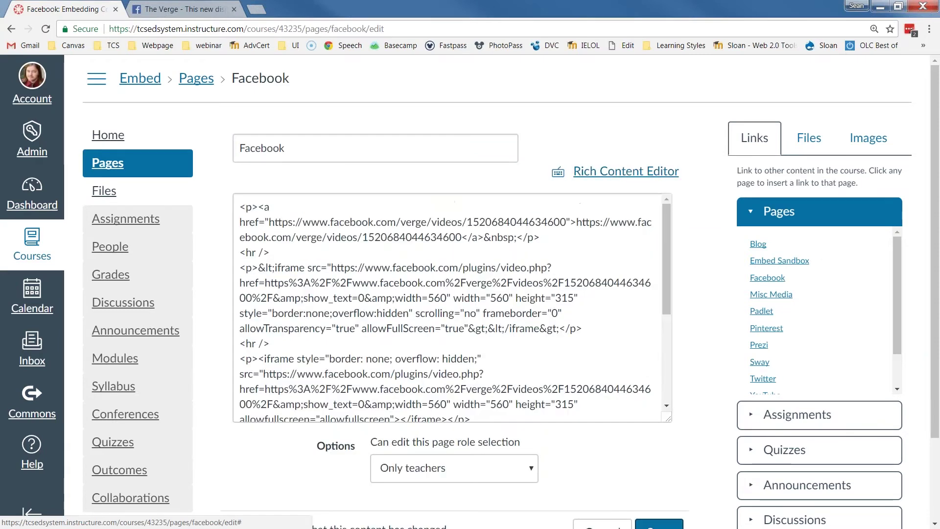
pyautogui.click(611, 174)
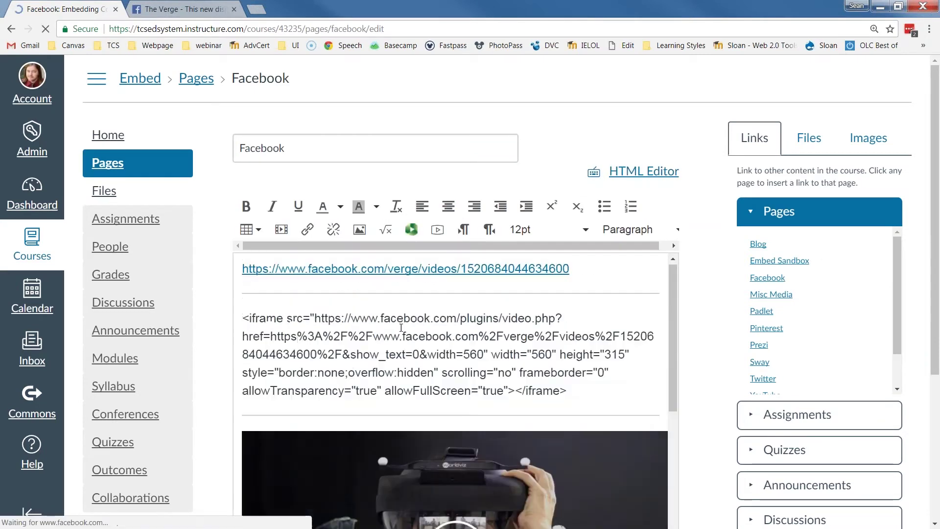
pyautogui.scroll(-2, 265, 434)
pyautogui.moveTo(247, 428); pyautogui.dragTo(283, 428)
pyautogui.click(316, 428)
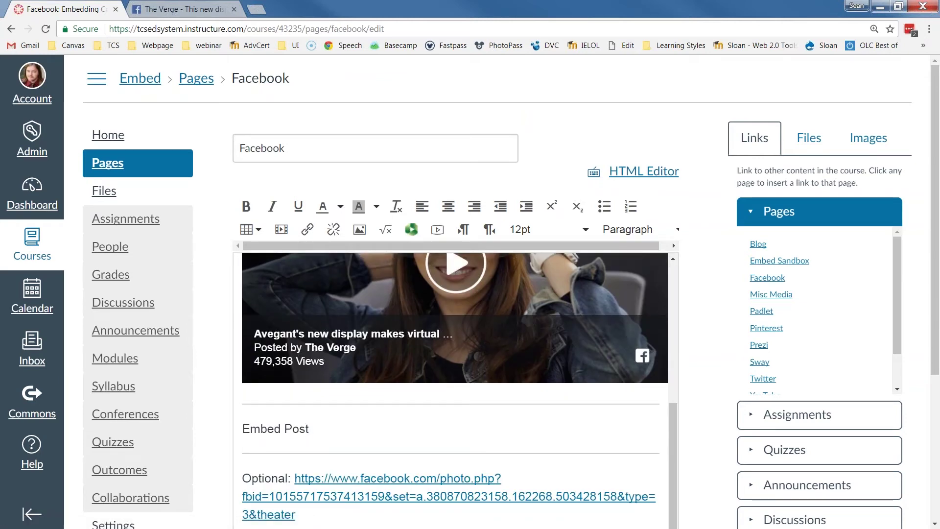
pyautogui.press('Return')
pyautogui.write('BBBBBBBBBBBBB')
# In the page's HTML source, replace the placeholder paragraph of Bs with the copied full-post iframe code.
pyautogui.click(641, 171)
pyautogui.scroll(-5, 421, 338)
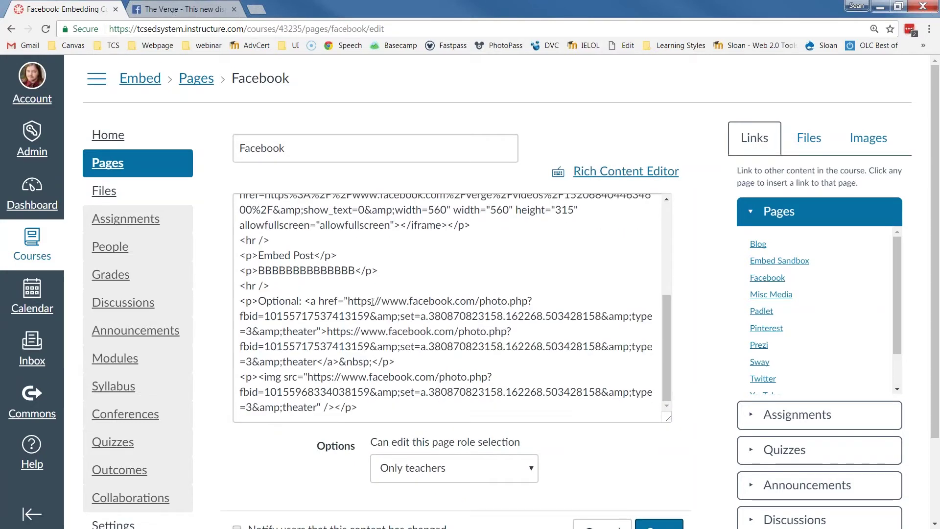
pyautogui.tripleClick(284, 269)
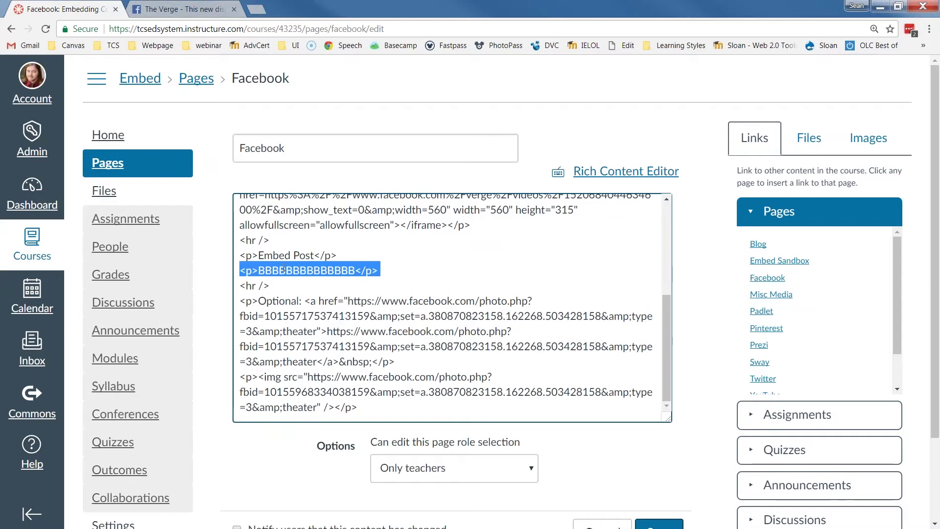
pyautogui.press('Delete')
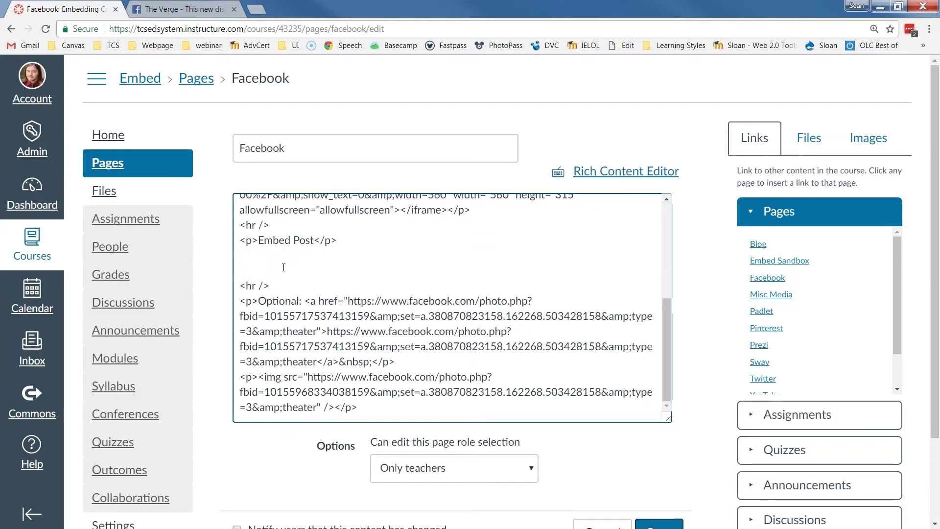
pyautogui.hotkey('ctrl', 'v')
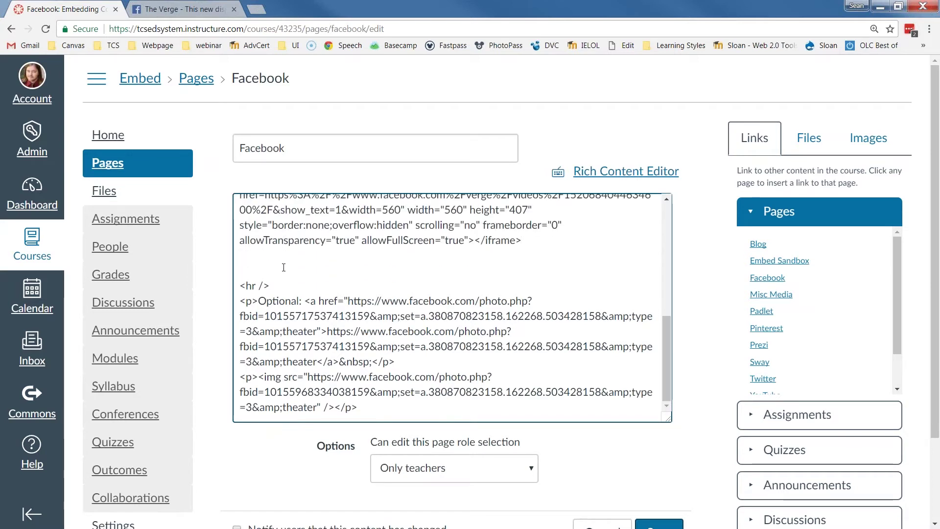
pyautogui.scroll(2, 299, 300)
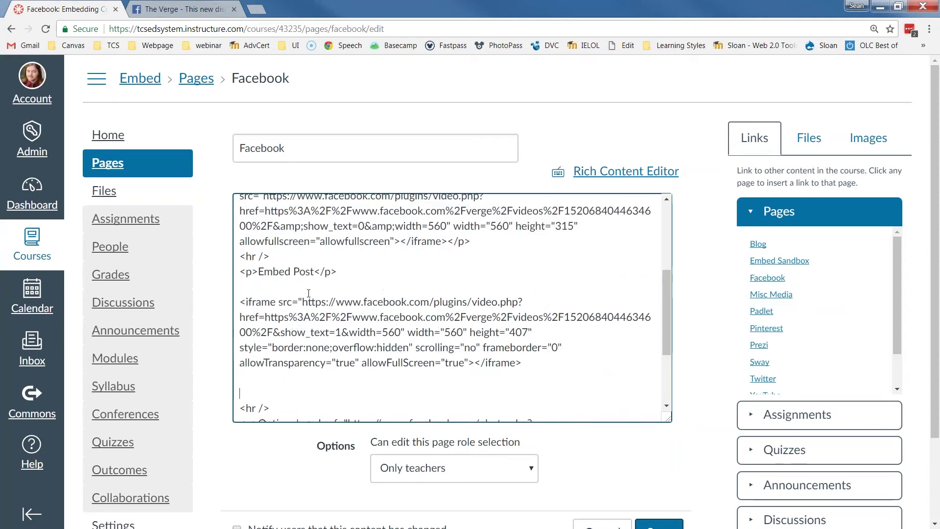
# Reword the "Embed Post" paragraph in the HTML source to "Here is where I will embed the post".
pyautogui.moveTo(264, 271); pyautogui.dragTo(295, 271)
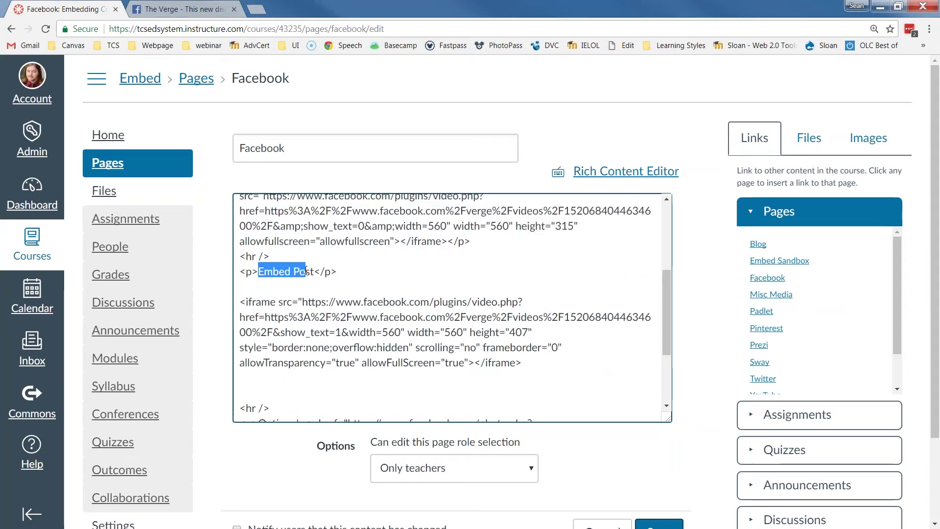
pyautogui.click(256, 272)
pyautogui.write('Here is whe')
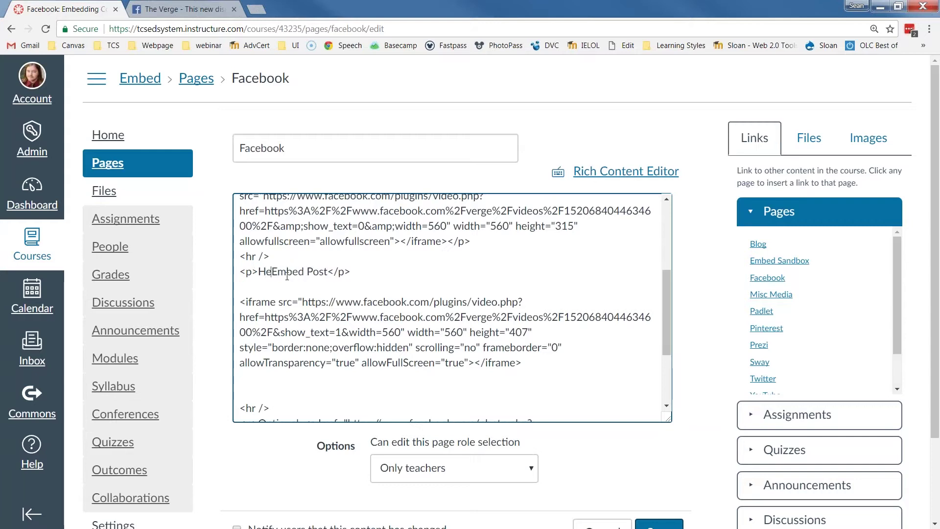
pyautogui.write('re ')
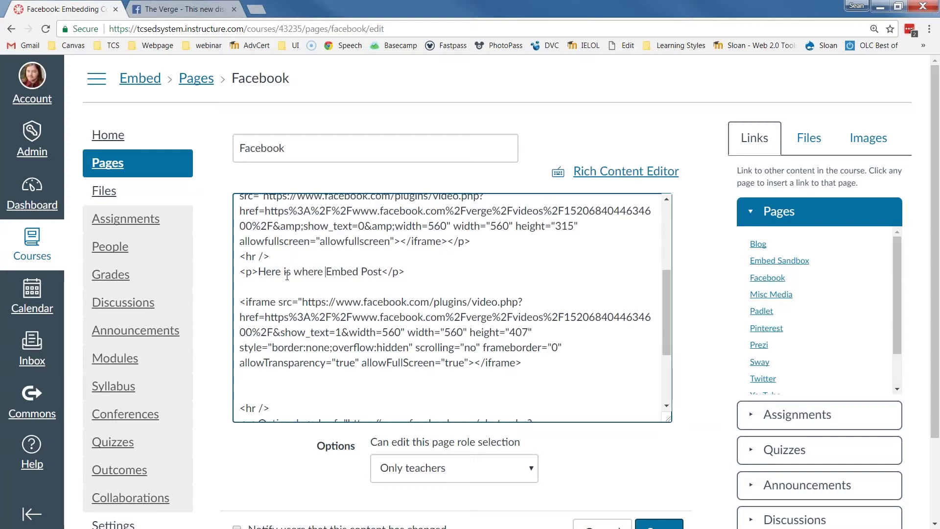
pyautogui.write('I will')
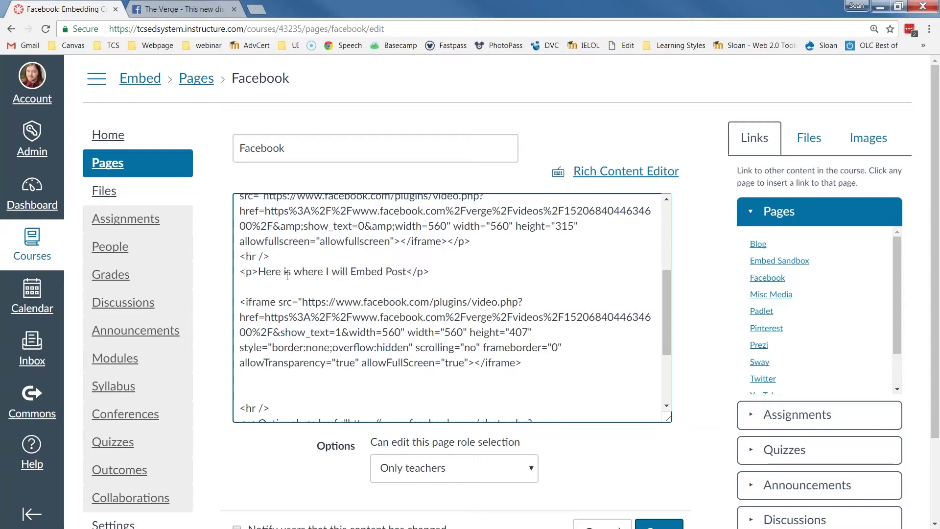
pyautogui.press('Delete')
pyautogui.write('e')
pyautogui.press('Right')
pyautogui.press('Delete')
pyautogui.write('the p')
# Check the reworded line and the embedded post in the rich content view, and save the Facebook page.
pyautogui.click(636, 171)
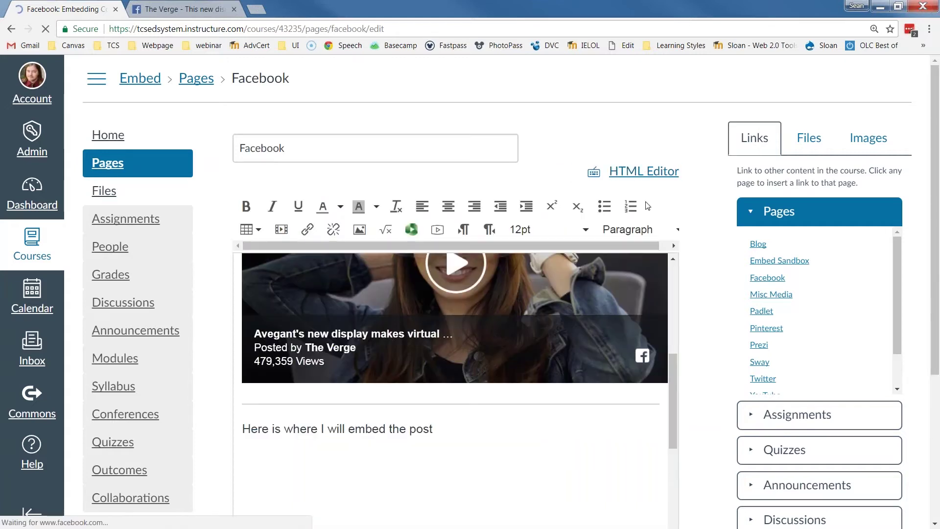
pyautogui.moveTo(675, 370); pyautogui.dragTo(674, 392)
pyautogui.moveTo(268, 377); pyautogui.dragTo(415, 380)
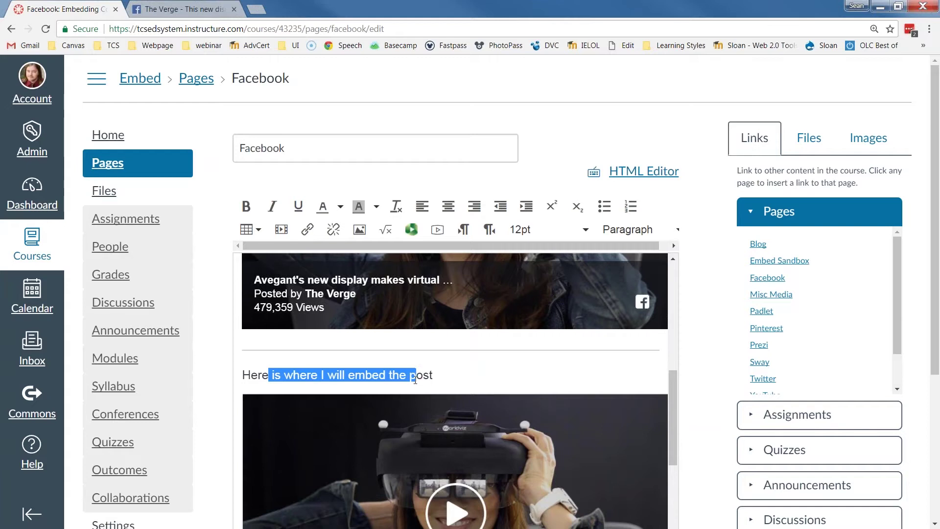
pyautogui.moveTo(675, 390); pyautogui.dragTo(670, 454)
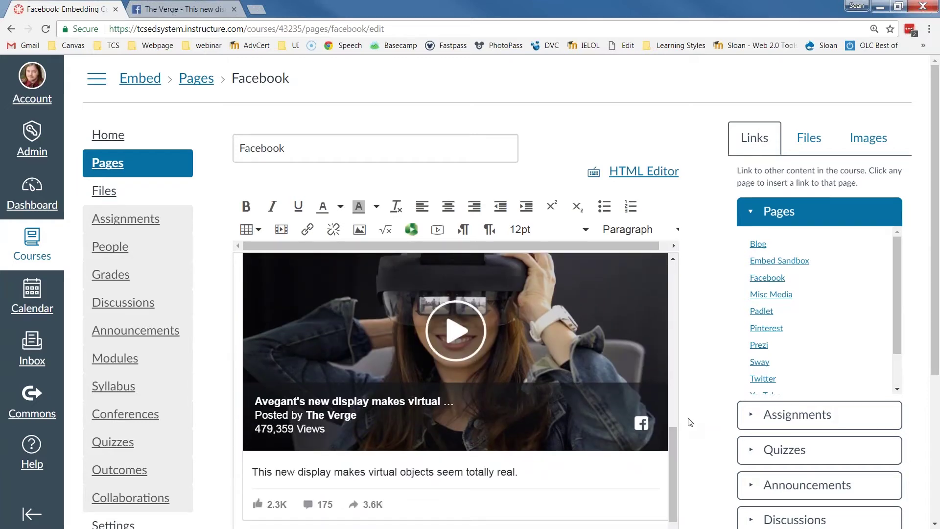
pyautogui.scroll(-5, 689, 422)
pyautogui.click(659, 487)
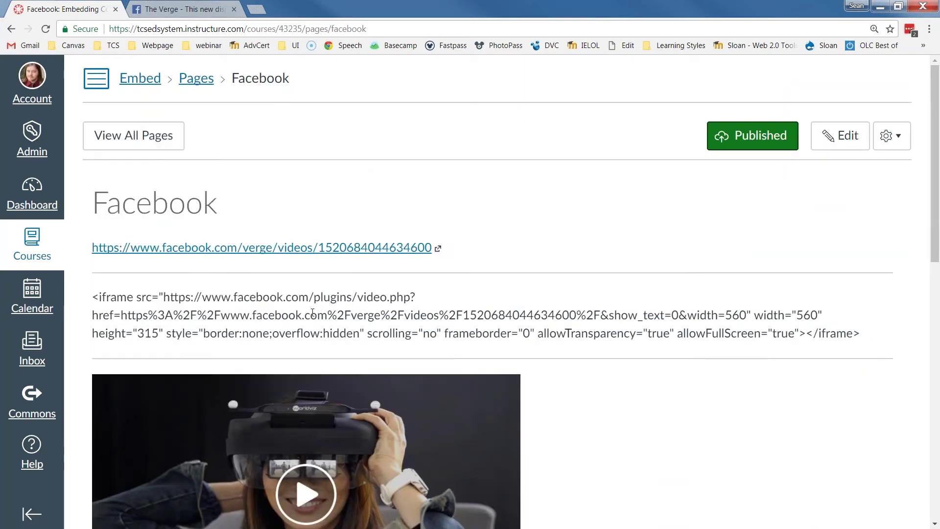
# Examine the iframe code shown as plain text on the saved Facebook page.
pyautogui.doubleClick(220, 314)
pyautogui.tripleClick(221, 313)
pyautogui.click(269, 312)
pyautogui.moveTo(120, 297); pyautogui.dragTo(837, 333)
pyautogui.click(850, 334)
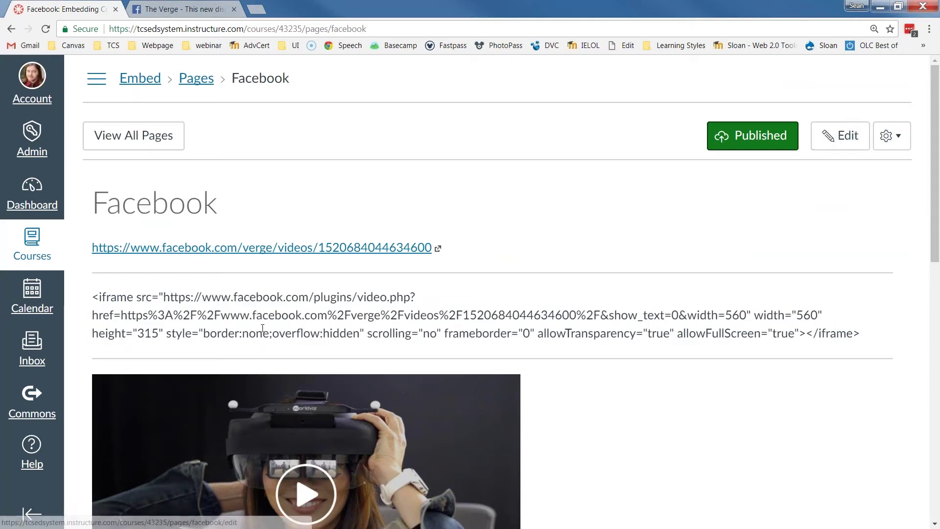
# Examine the embedded video and the embedded full post on the saved Facebook page.
pyautogui.scroll(-4, 346, 316)
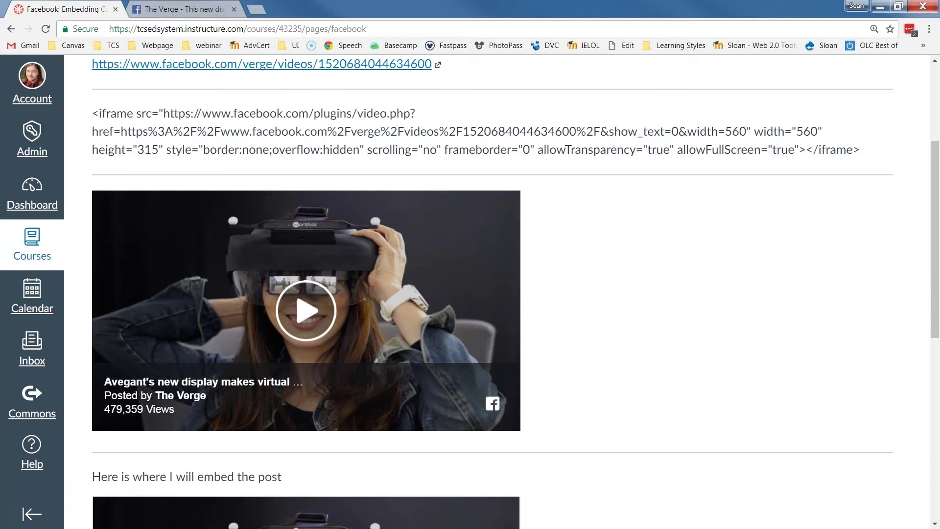
pyautogui.scroll(-3, 598, 307)
pyautogui.scroll(-3, 654, 208)
pyautogui.scroll(2, 260, 245)
pyautogui.scroll(-4, 136, 314)
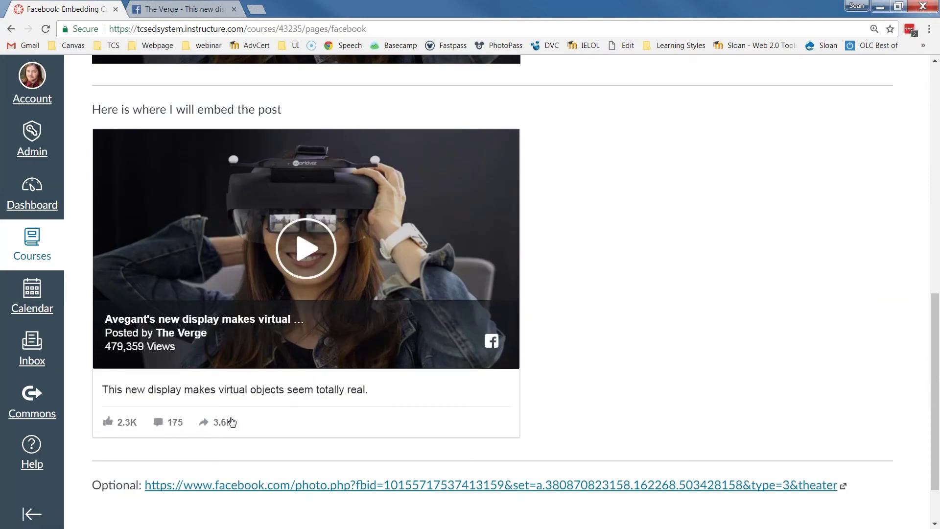
# Try the embedded post's comment and share links, closing each Facebook view they open without posting.
pyautogui.click(175, 424)
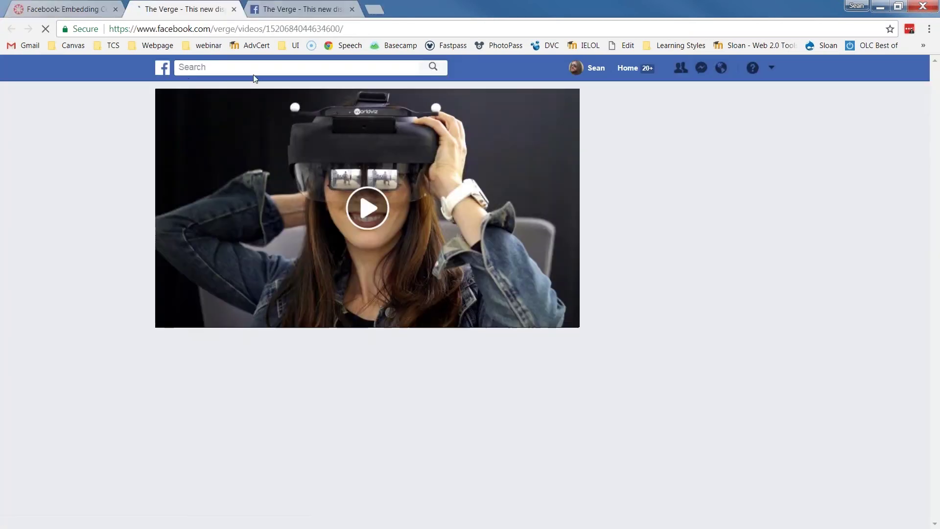
pyautogui.scroll(-2, 646, 387)
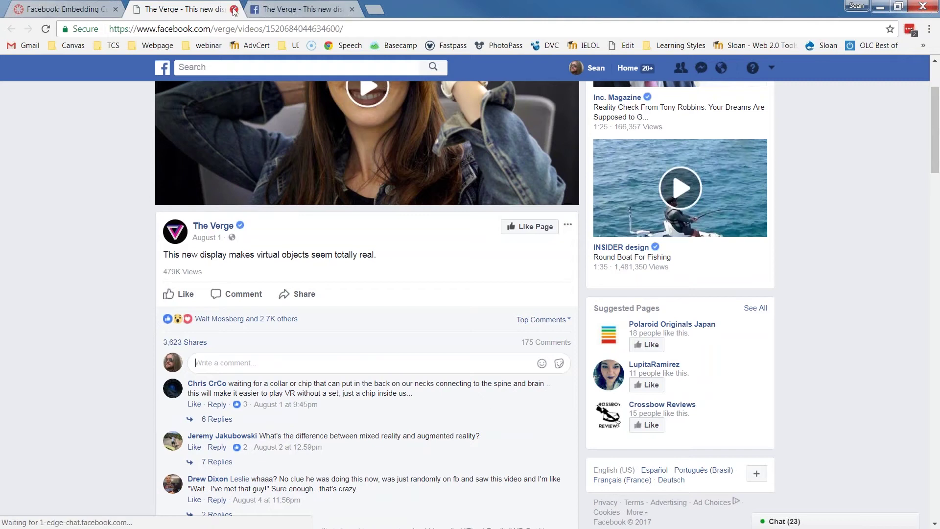
pyautogui.hotkey('ctrl', 'w')
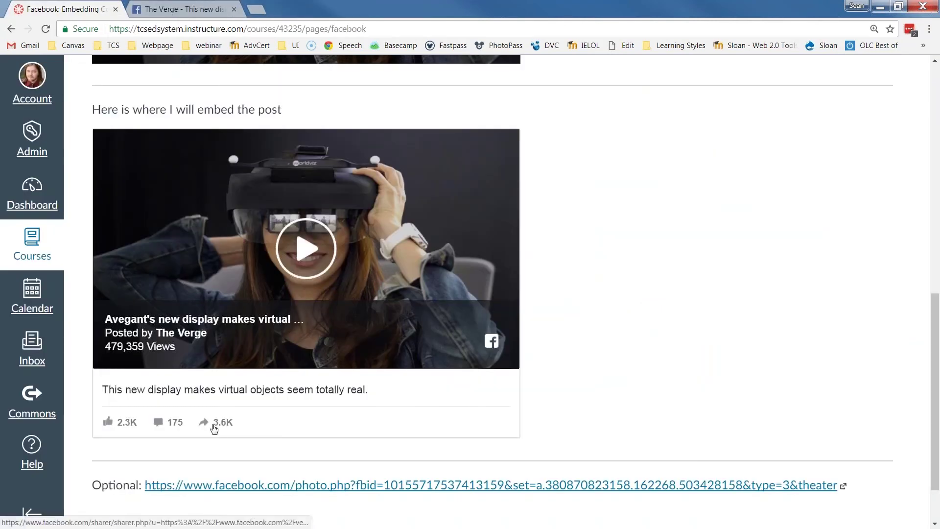
pyautogui.click(214, 424)
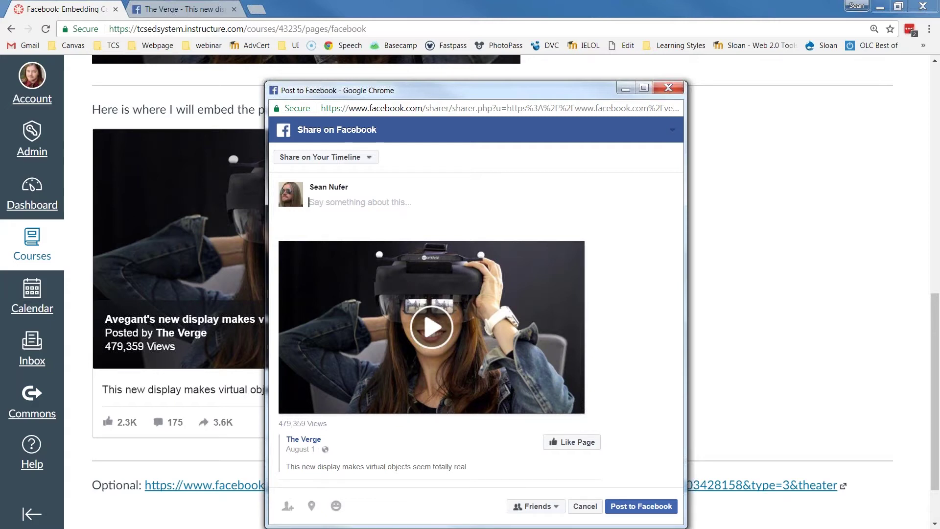
pyautogui.click(668, 88)
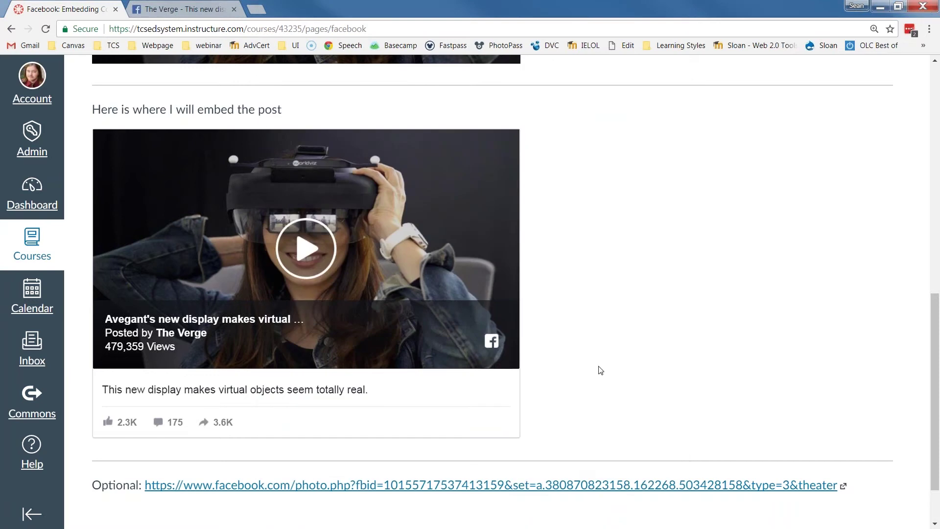
# Open the Optional Facebook photo link, view the sports and leisure chart in the photo viewer, and copy its image address.
pyautogui.scroll(-1, 608, 368)
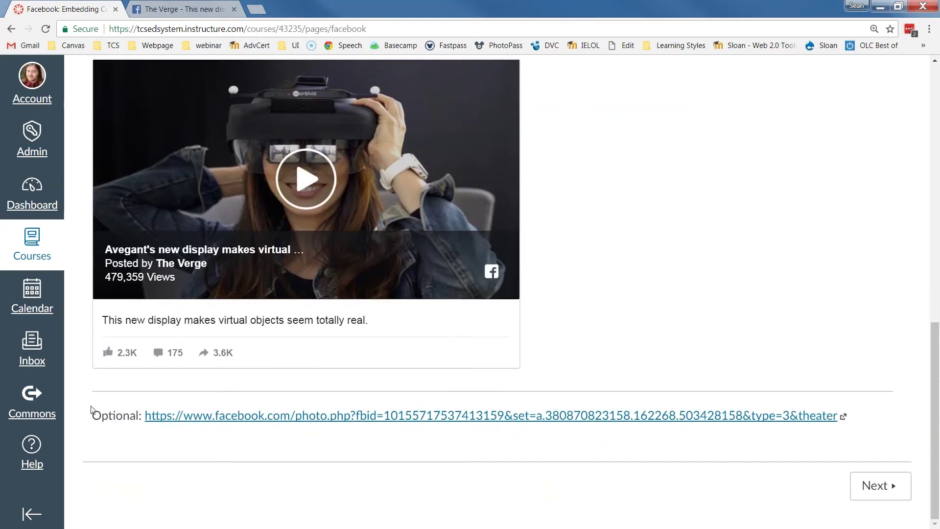
pyautogui.click(273, 416)
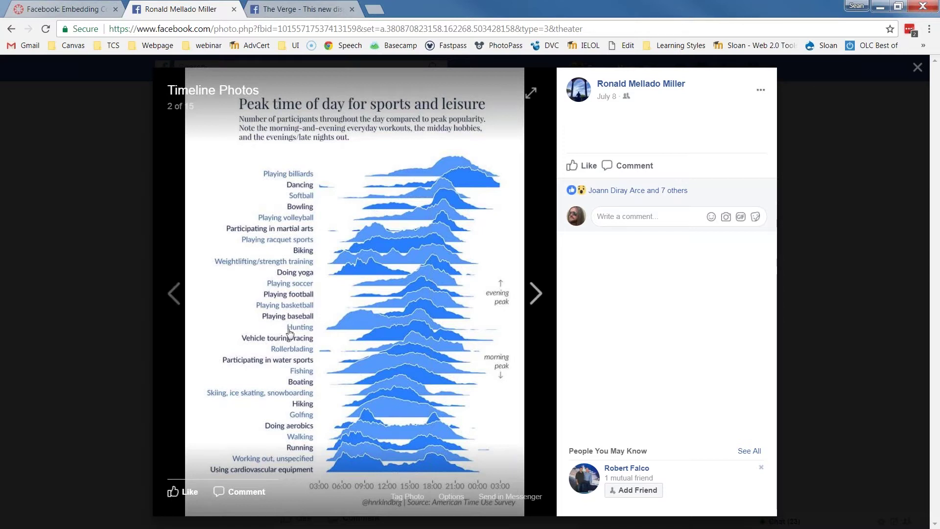
pyautogui.press('Escape')
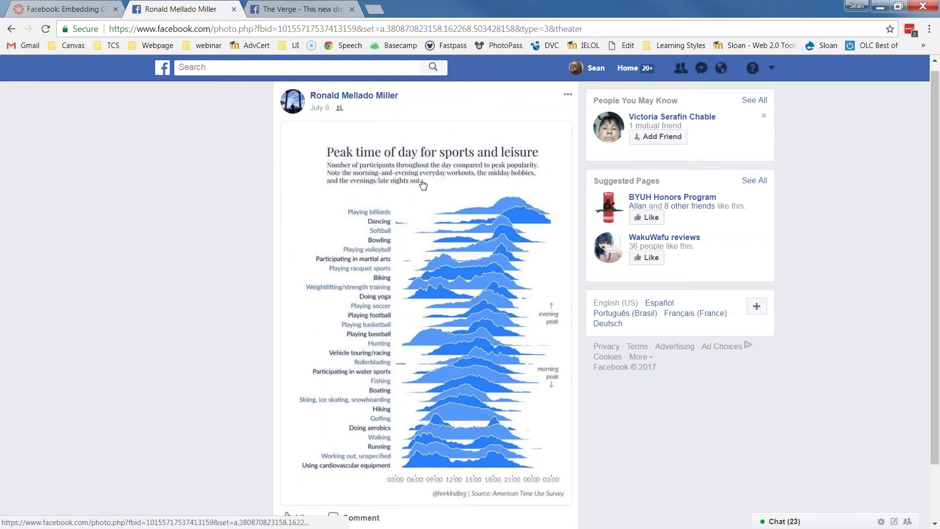
pyautogui.click(370, 183)
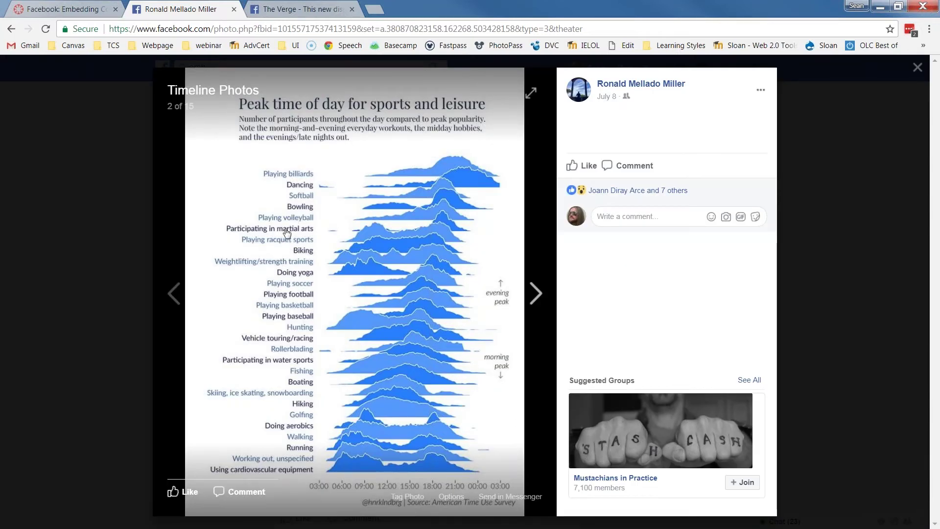
pyautogui.rightClick(270, 203)
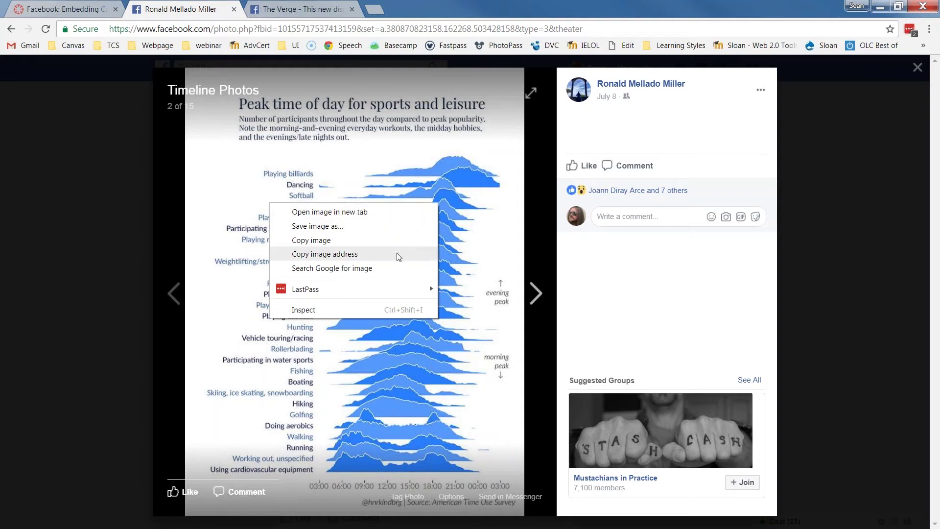
pyautogui.click(329, 255)
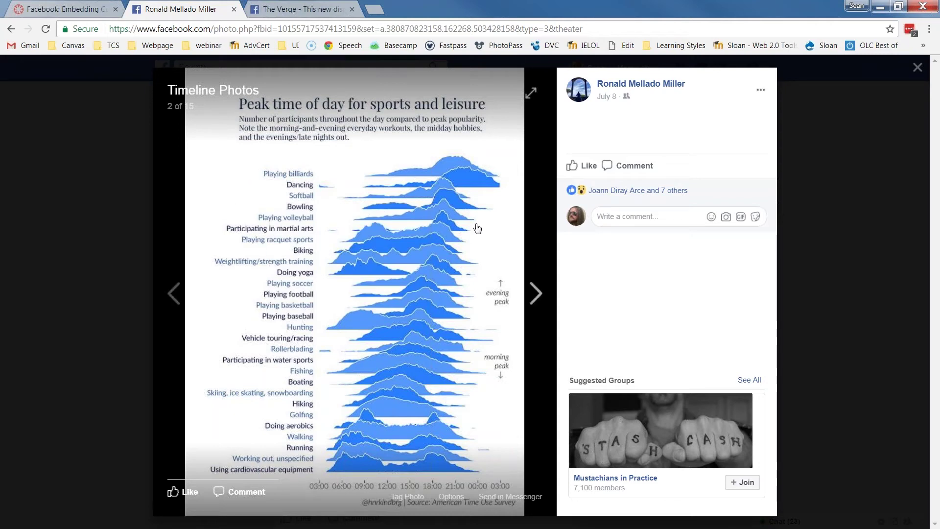
# Open the chart image in its own browser tab and examine its full direct web address.
pyautogui.rightClick(254, 211)
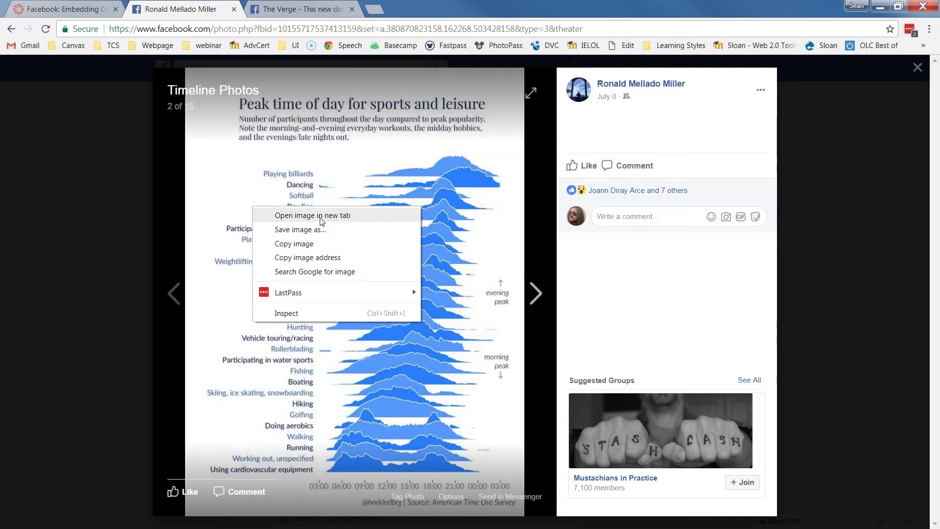
pyautogui.click(321, 220)
pyautogui.click(304, 11)
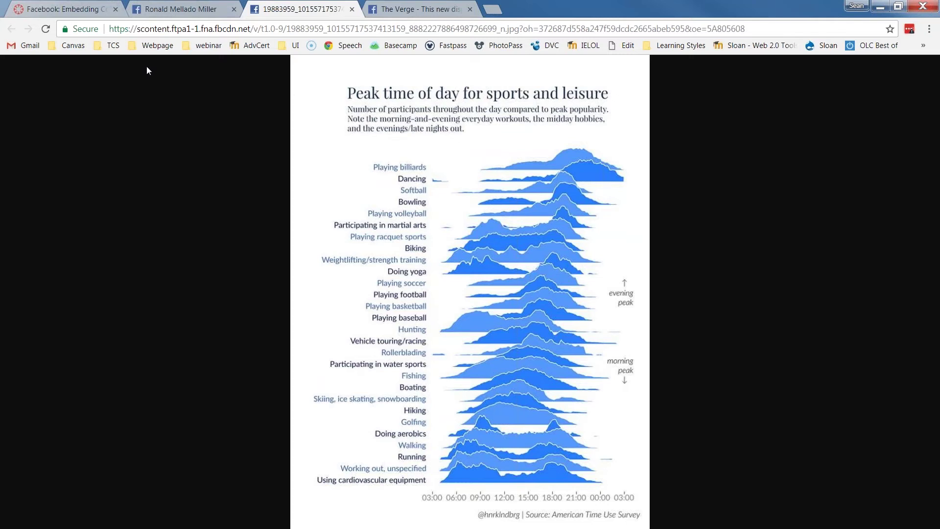
pyautogui.click(345, 29)
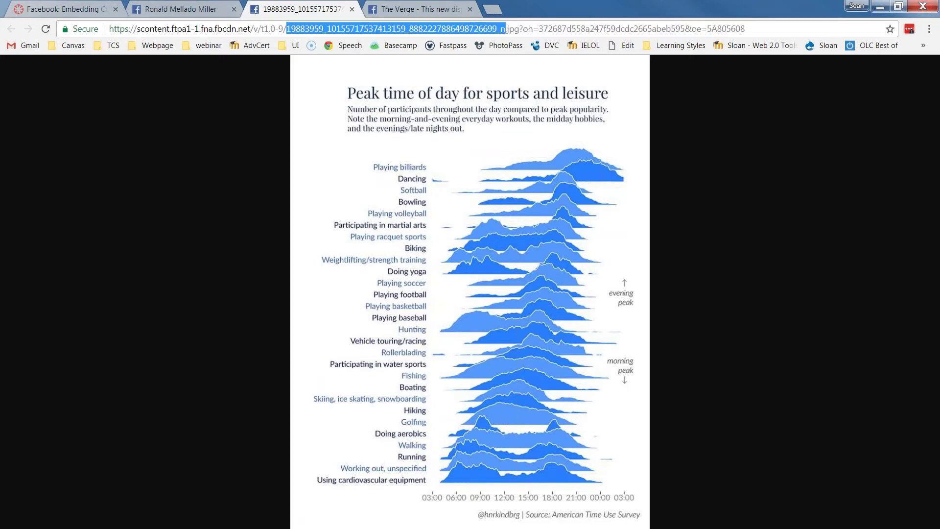
pyautogui.rightClick(349, 27)
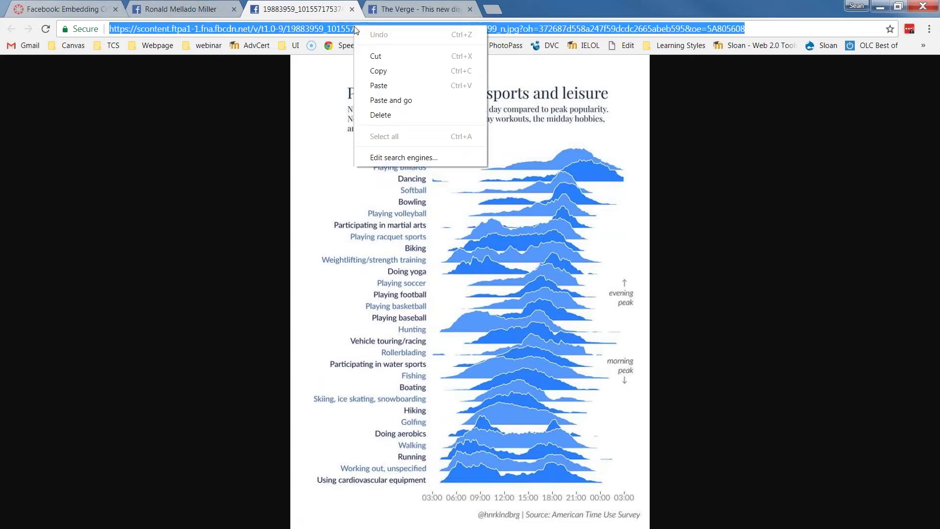
pyautogui.click(184, 9)
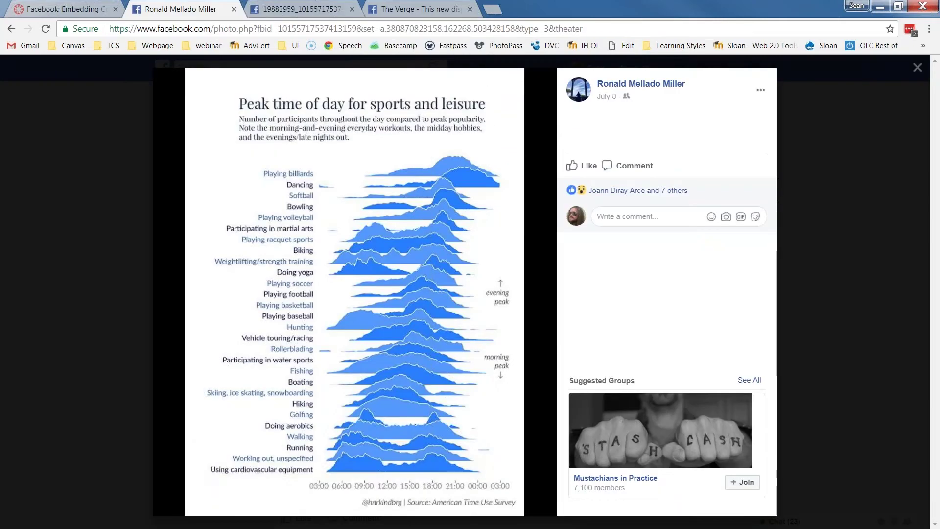
# Copy the chart's image address from the Facebook photo viewer and compare it with the separately opened image.
pyautogui.rightClick(306, 194)
pyautogui.click(340, 244)
pyautogui.click(296, 11)
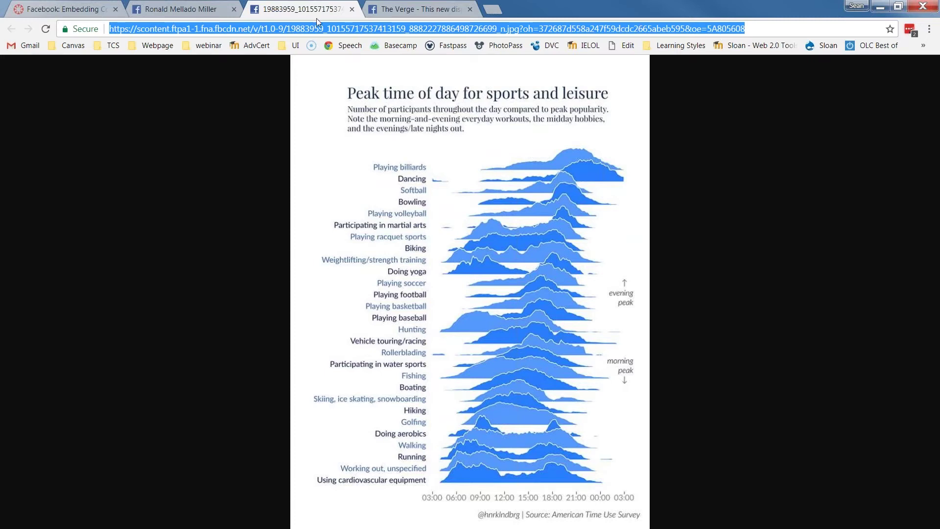
# Return to the Canvas Facebook page, open it for editing, and place the cursor on the blank line below the Optional link.
pyautogui.click(70, 10)
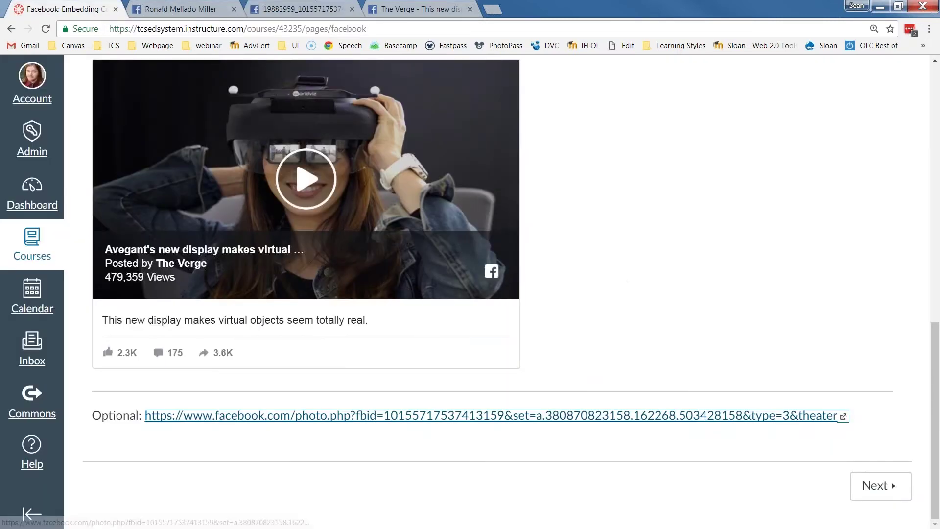
pyautogui.scroll(15, 839, 382)
pyautogui.click(841, 135)
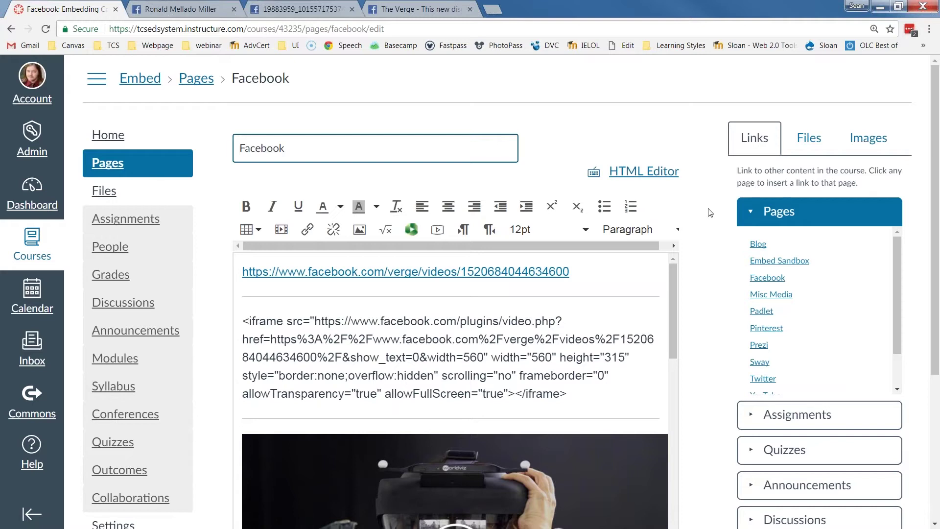
pyautogui.scroll(-5, 710, 212)
pyautogui.scroll(-6, 484, 228)
pyautogui.scroll(-4, 485, 228)
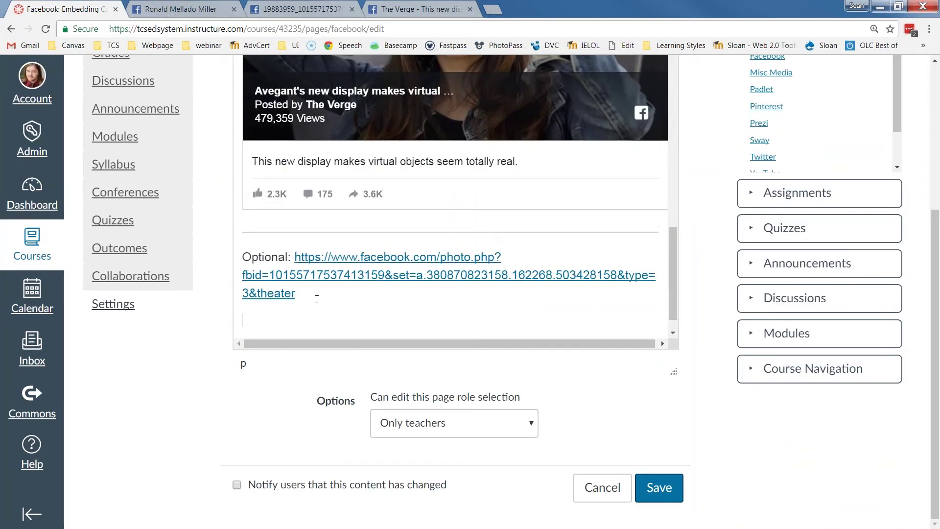
pyautogui.scroll(3, 220, 309)
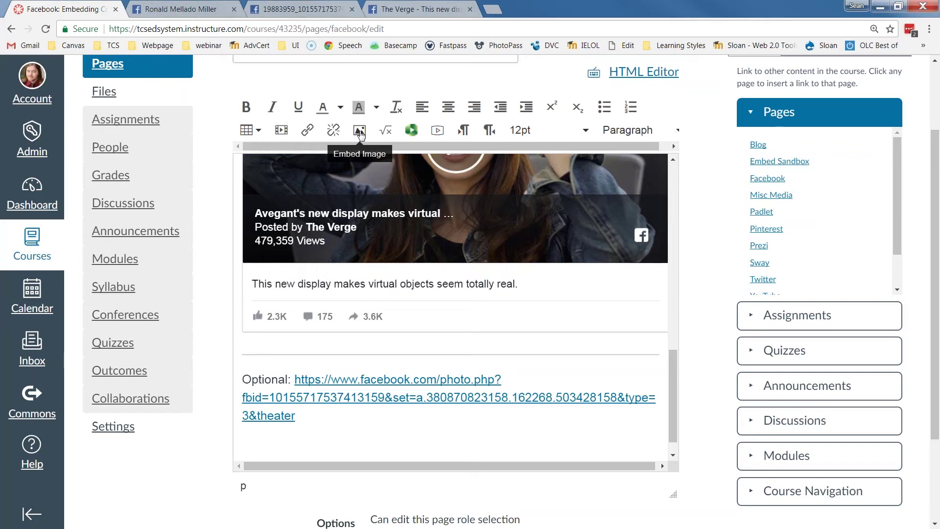
# Start embedding an image from a URL and paste the copied chart image address as plain text for its source.
pyautogui.click(359, 132)
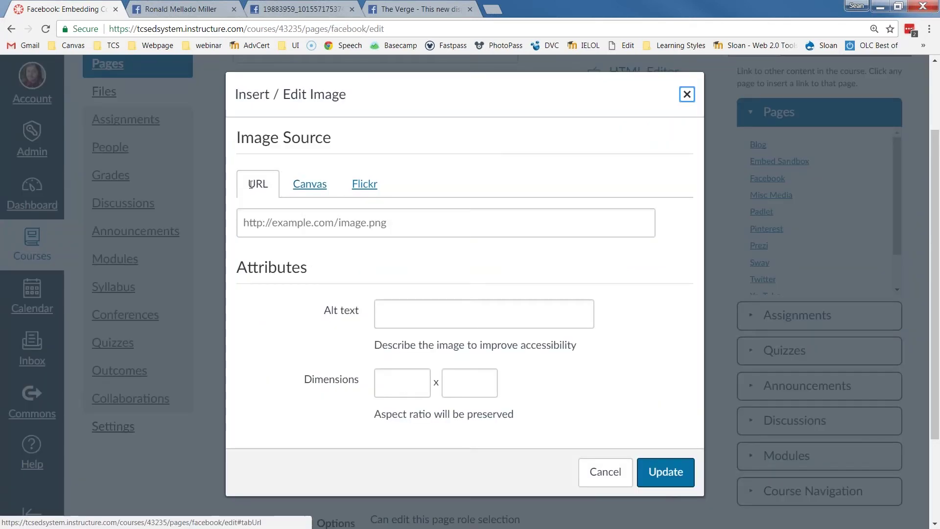
pyautogui.rightClick(275, 224)
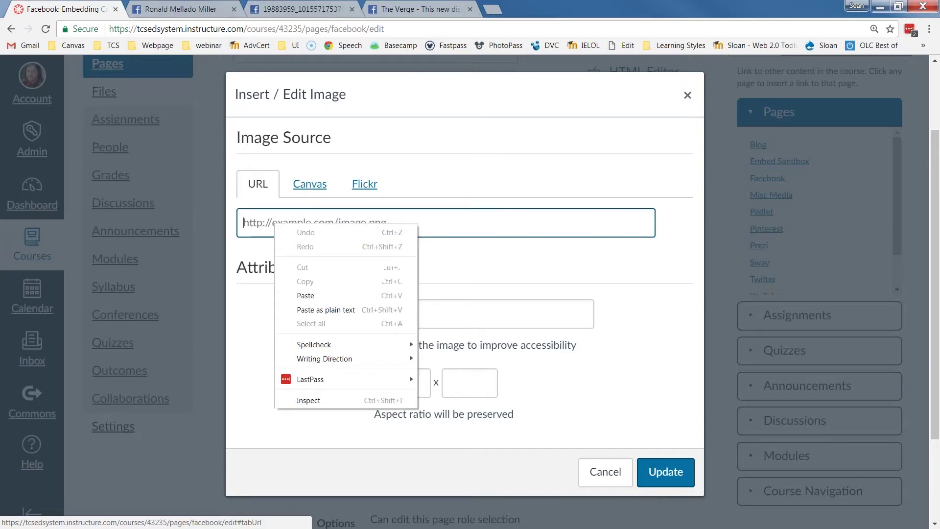
pyautogui.click(343, 309)
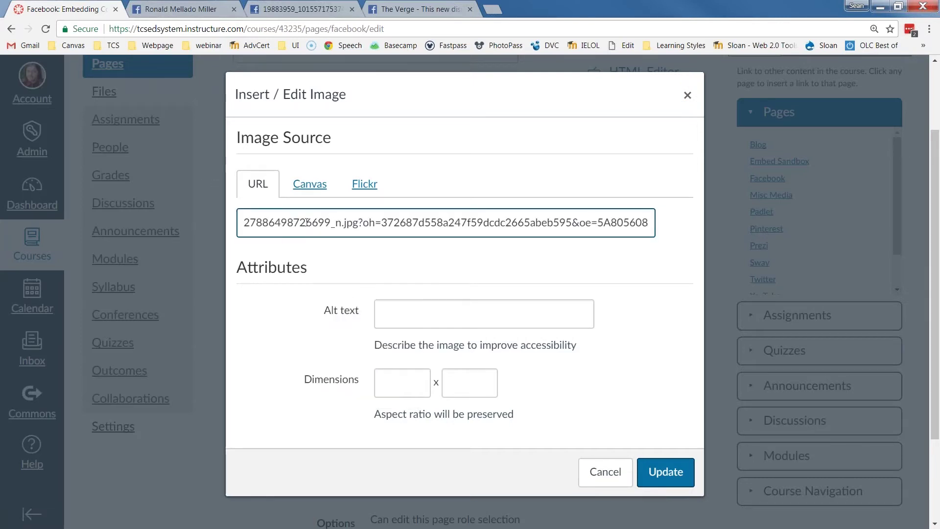
pyautogui.moveTo(307, 222); pyautogui.dragTo(224, 228)
pyautogui.click(328, 223)
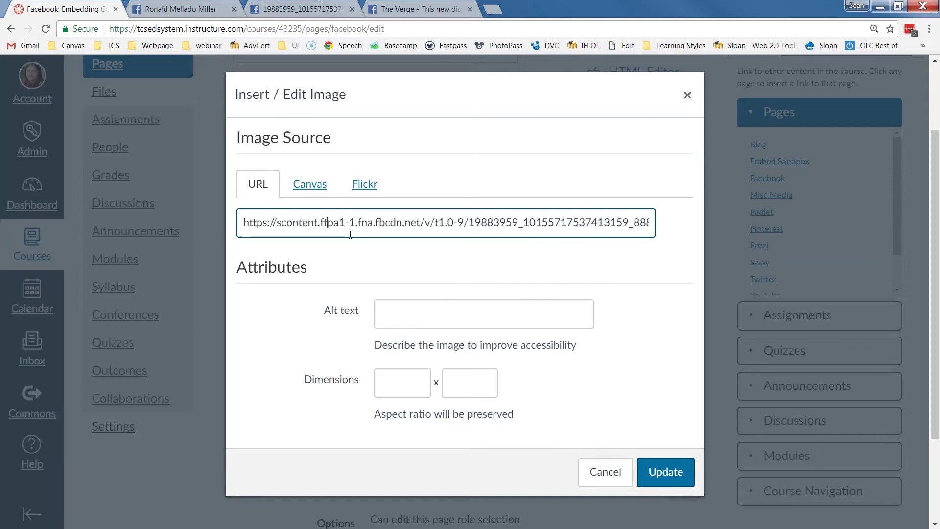
# Check the image dimensions filled in for the chart and view the original at full size for comparison.
pyautogui.click(405, 320)
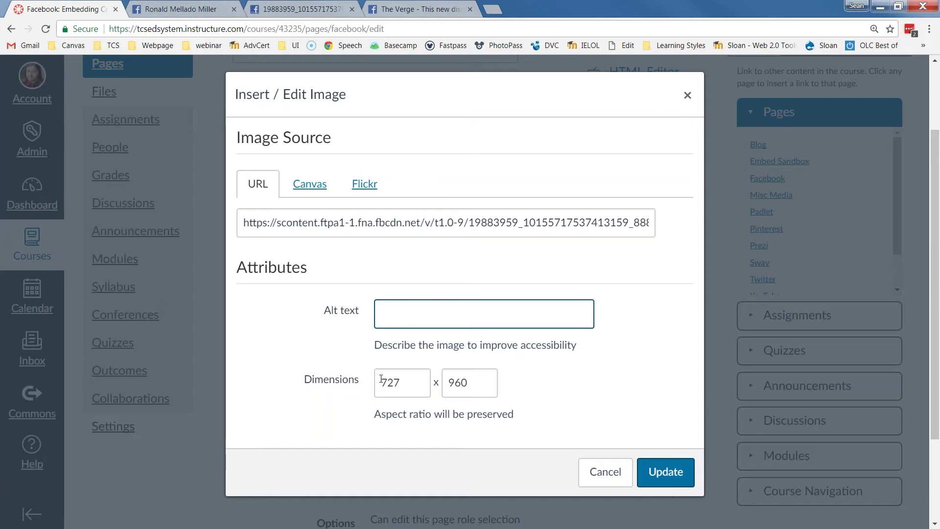
pyautogui.moveTo(383, 382); pyautogui.dragTo(471, 384)
pyautogui.click(301, 5)
pyautogui.click(583, 74)
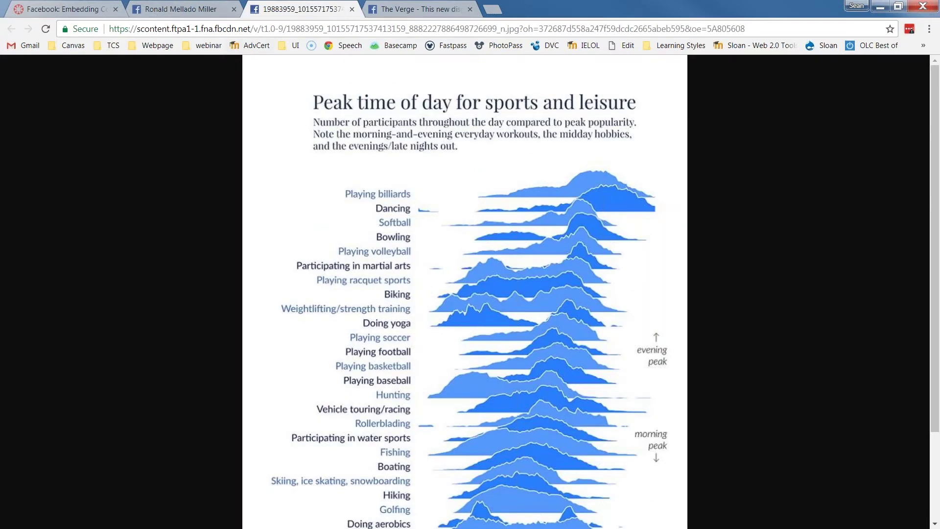
pyautogui.click(91, 10)
# Set the image width to 400 with the aspect ratio preserved and insert the chart below the Optional link.
pyautogui.click(414, 378)
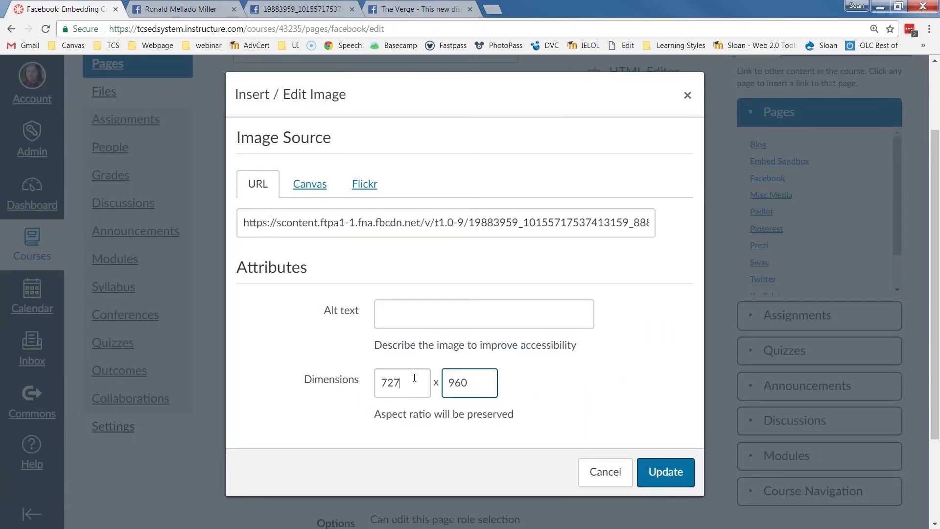
pyautogui.moveTo(414, 378); pyautogui.dragTo(376, 384)
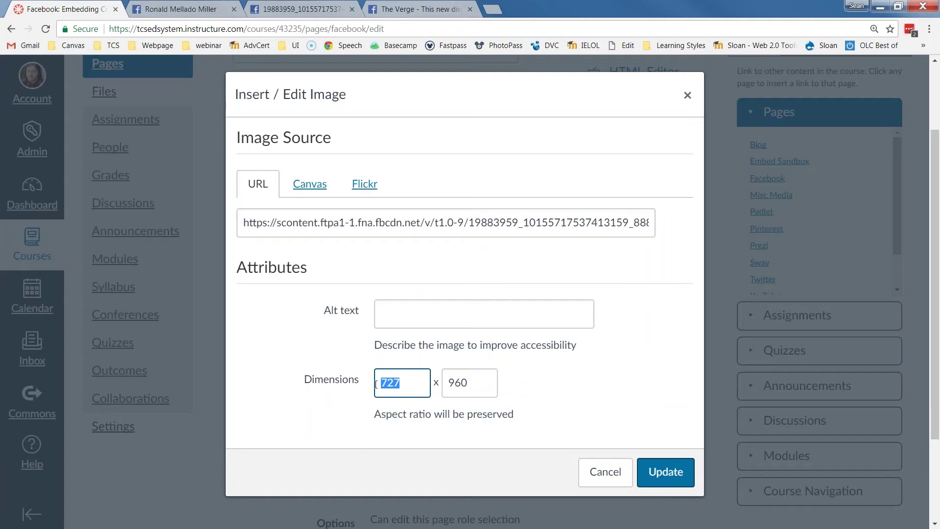
pyautogui.write('400')
pyautogui.click(470, 383)
pyautogui.click(660, 473)
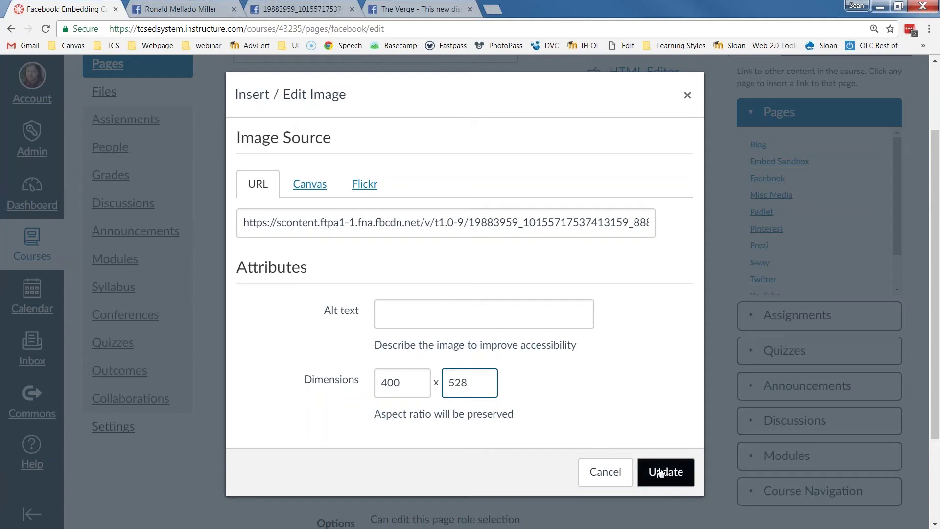
pyautogui.click(664, 472)
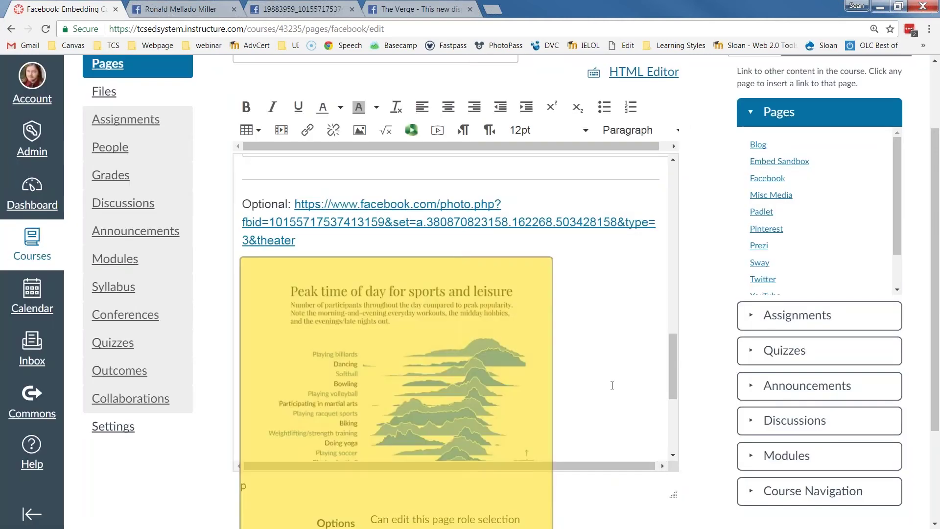
pyautogui.scroll(-4, 578, 328)
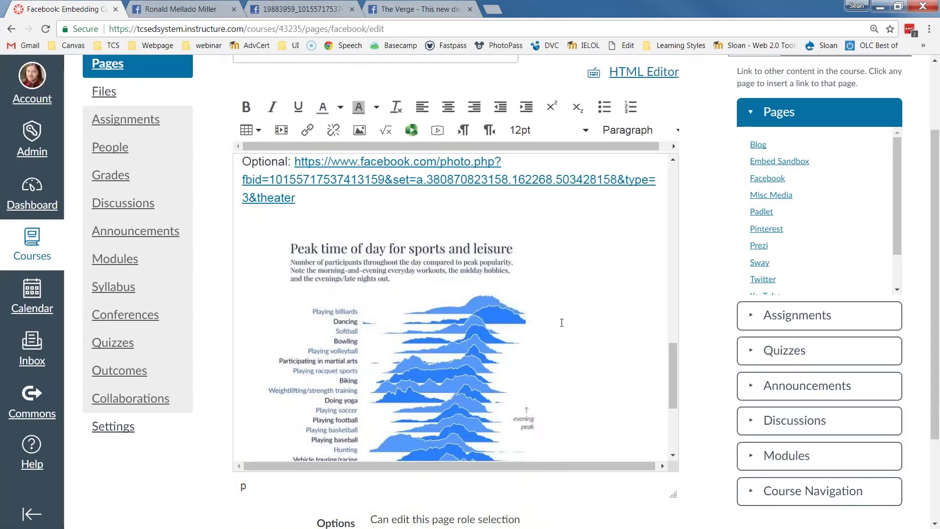
pyautogui.scroll(-3, 561, 323)
pyautogui.scroll(6, 561, 324)
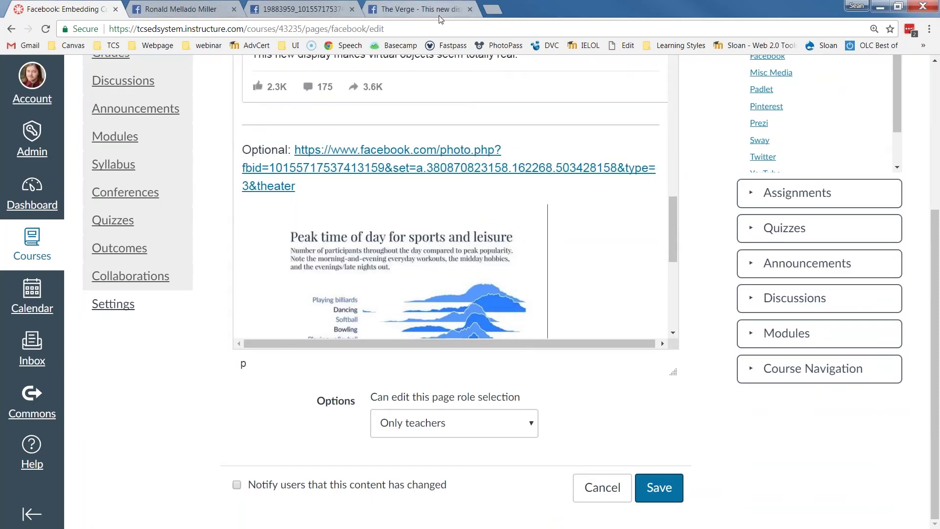
# Load thechicagoschool.edu in place of the chart image and go to the school's Online location page.
pyautogui.click(332, 13)
pyautogui.click(329, 29)
pyautogui.write('thechicagoschool.edu')
pyautogui.press('Return')
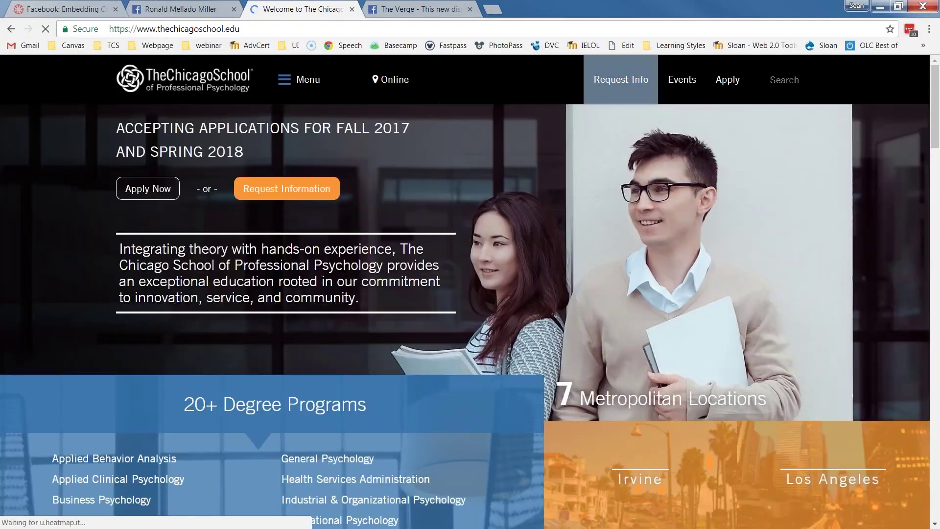
pyautogui.moveTo(394, 83)
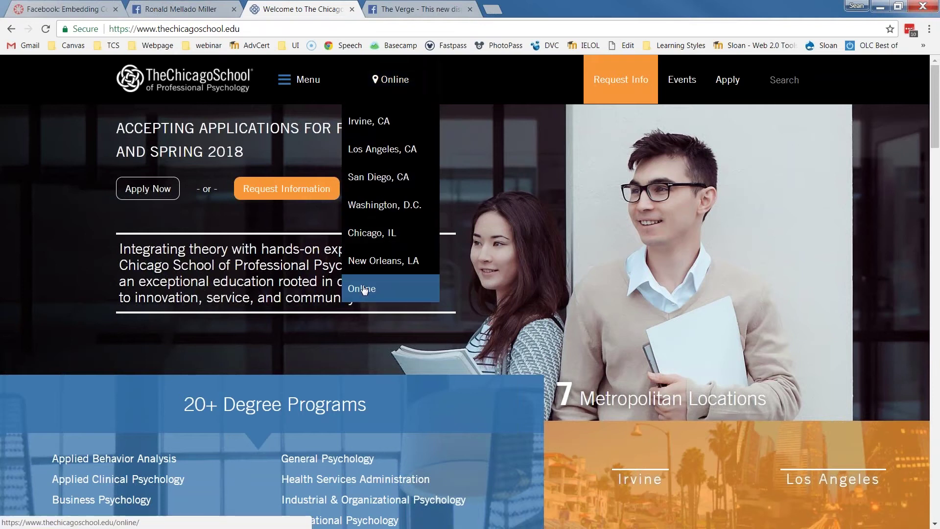
pyautogui.click(386, 288)
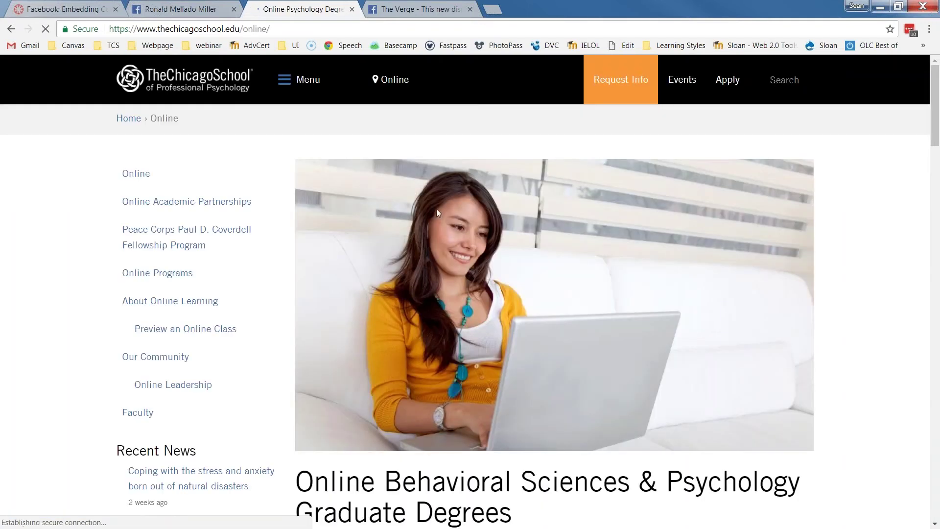
# Open the Online page's main photo of the woman with a laptop on its own and copy its image address.
pyautogui.rightClick(560, 215)
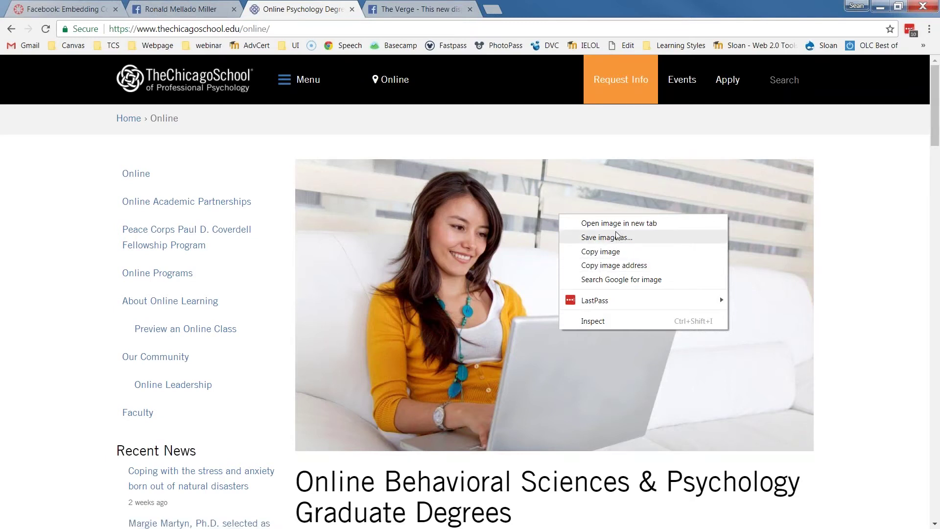
pyautogui.click(612, 266)
pyautogui.rightClick(559, 234)
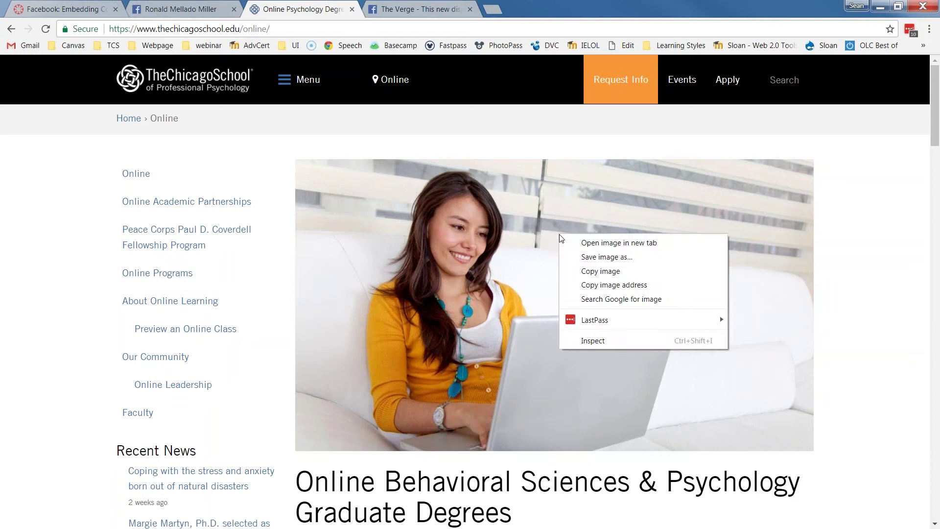
pyautogui.click(582, 243)
pyautogui.click(401, 11)
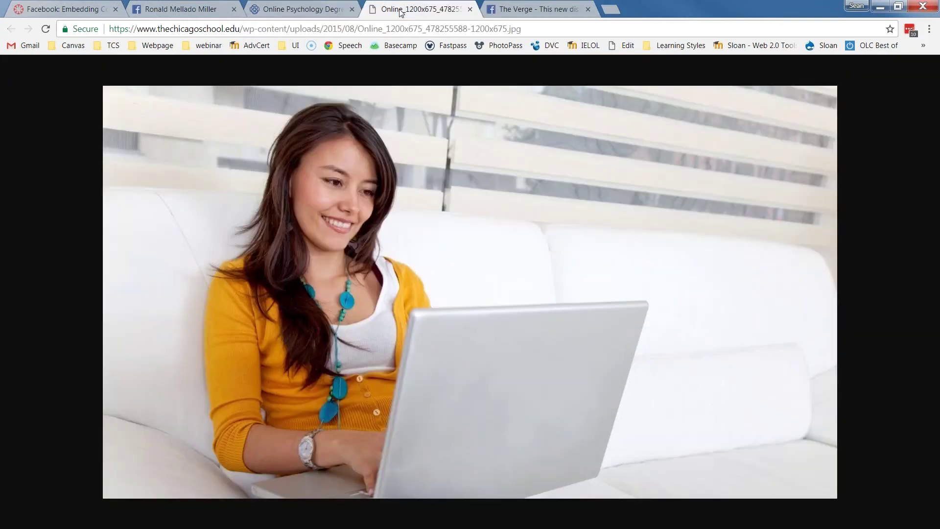
pyautogui.click(531, 29)
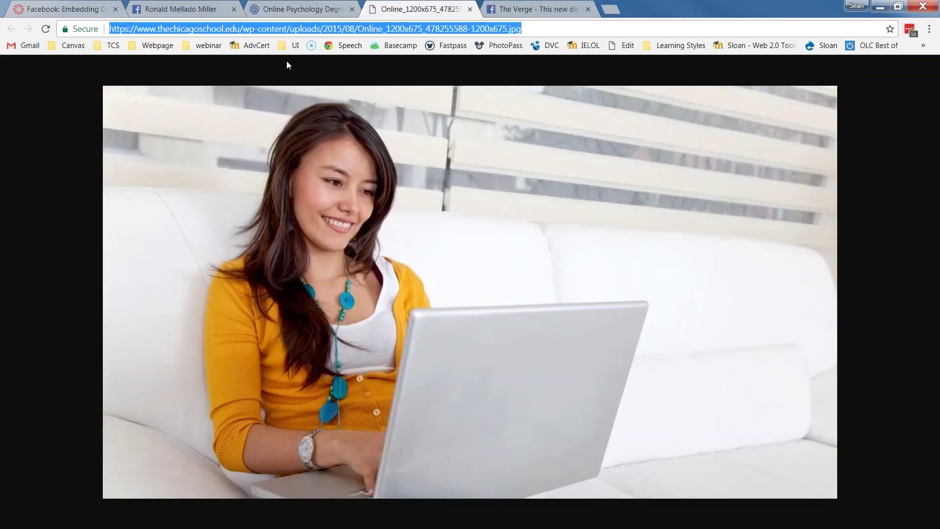
pyautogui.rightClick(511, 31)
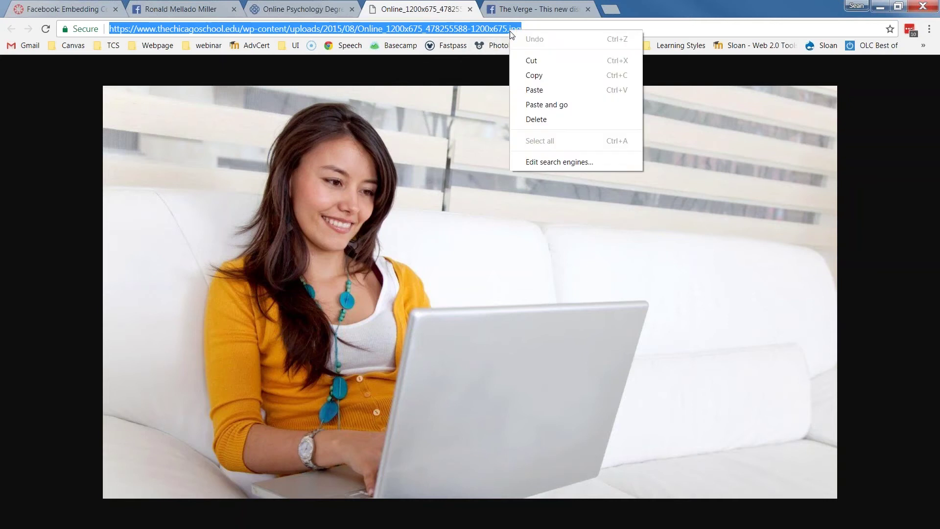
pyautogui.click(537, 76)
# Return to the Canvas Facebook page being edited, start embedding an image below the chart, and paste the copied photo address as its source URL.
pyautogui.click(103, 15)
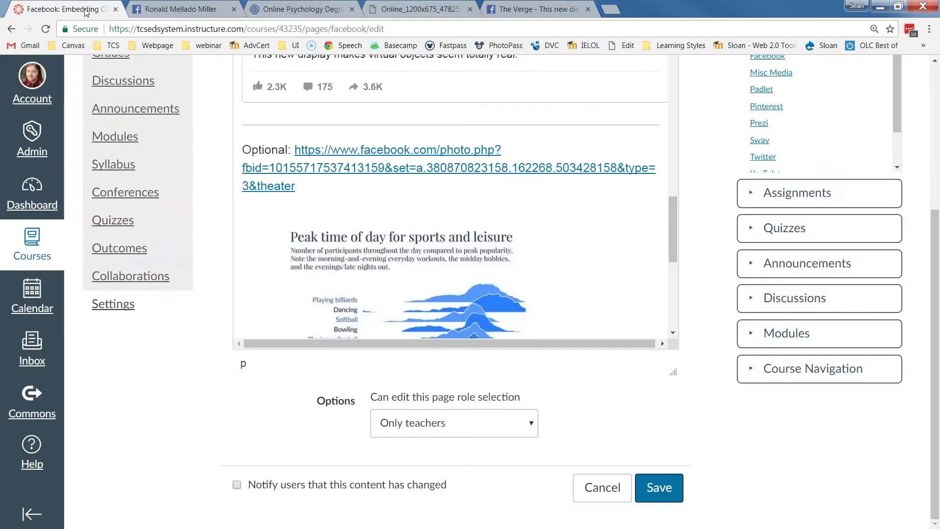
pyautogui.scroll(-3, 607, 270)
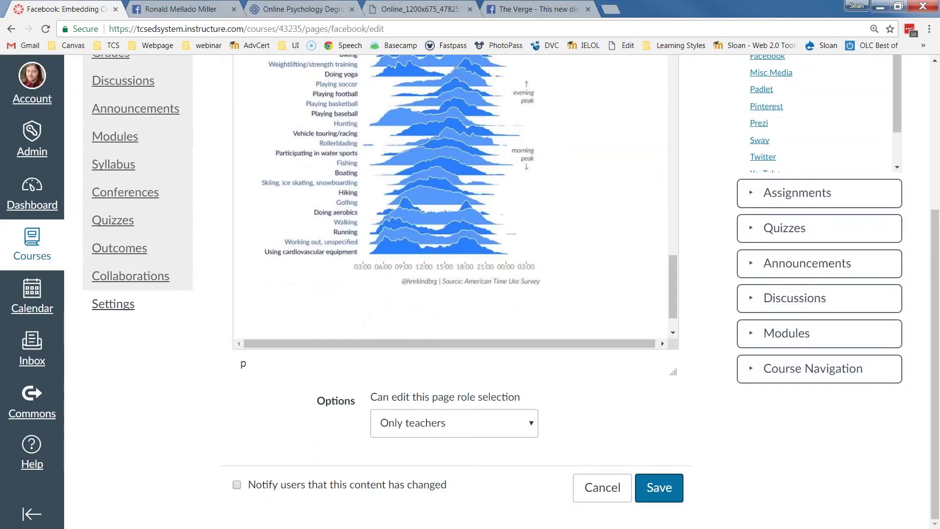
pyautogui.scroll(2, 203, 253)
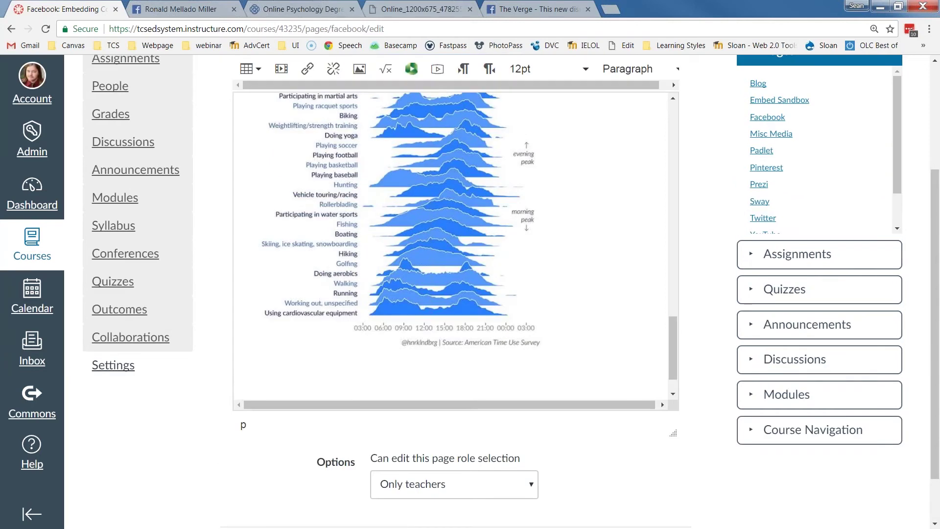
pyautogui.click(360, 71)
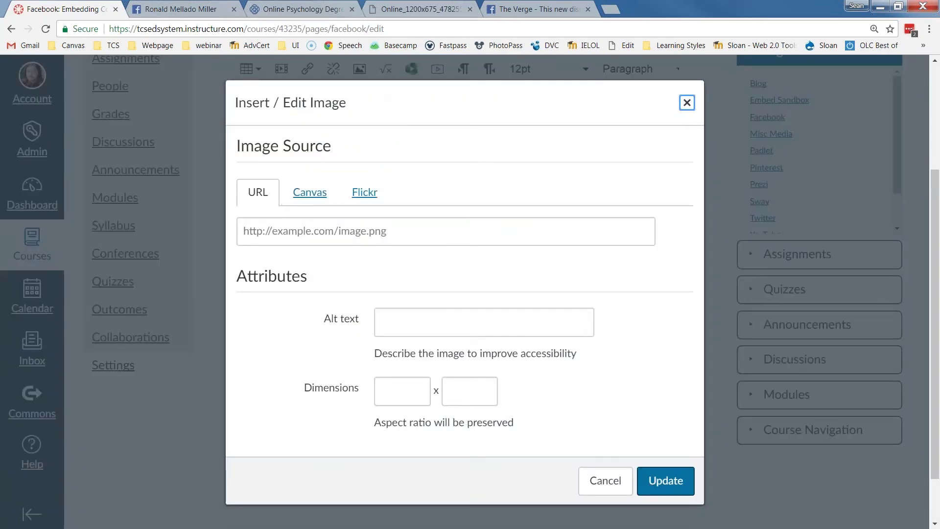
pyautogui.rightClick(321, 230)
pyautogui.click(371, 316)
# Set the photo's width to 400 with the aspect ratio preserved and insert it below the chart.
pyautogui.click(405, 391)
pyautogui.moveTo(383, 391); pyautogui.dragTo(404, 389)
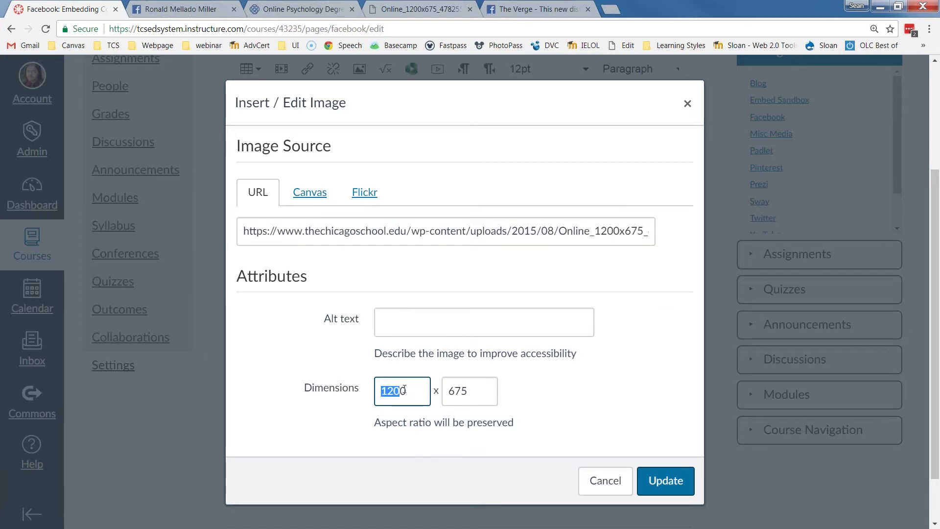
pyautogui.write('400')
pyautogui.click(461, 391)
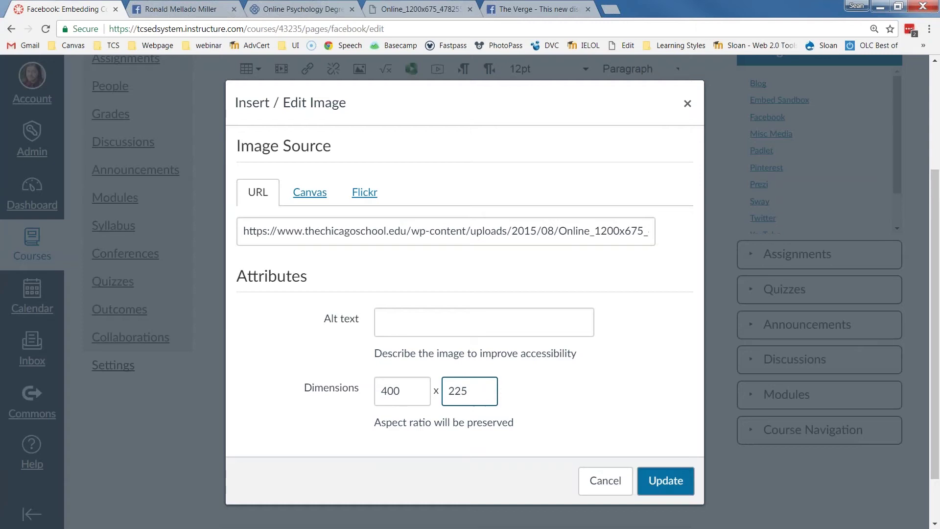
pyautogui.click(659, 485)
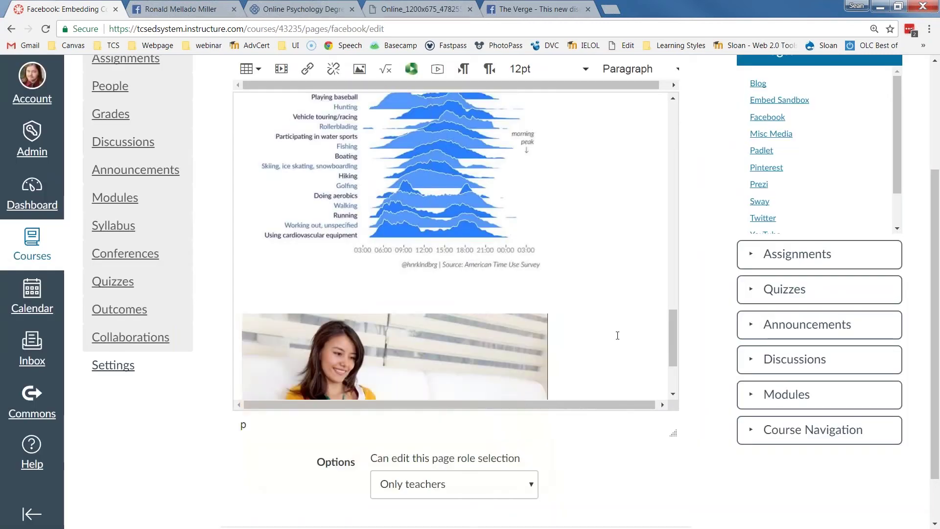
# Check the inserted photo and chart in the editor and save the Facebook page.
pyautogui.scroll(-1, 460, 351)
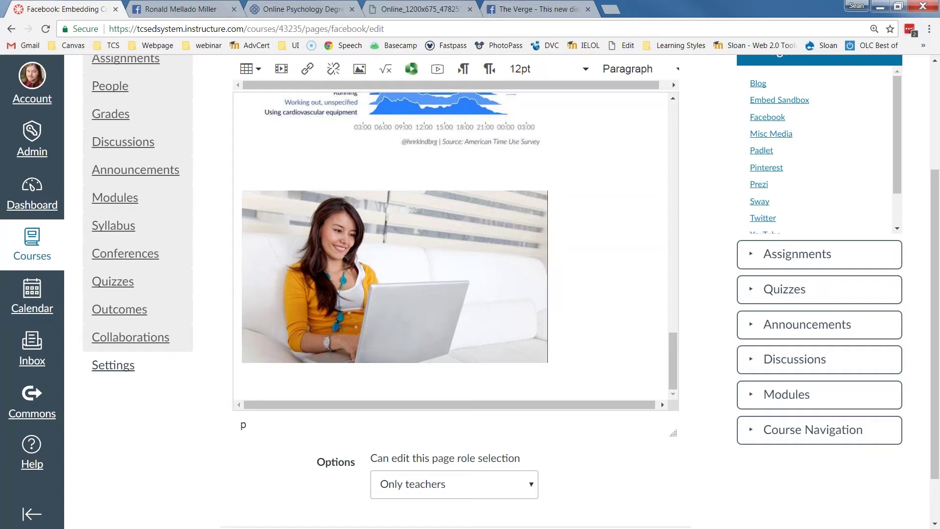
pyautogui.click(590, 364)
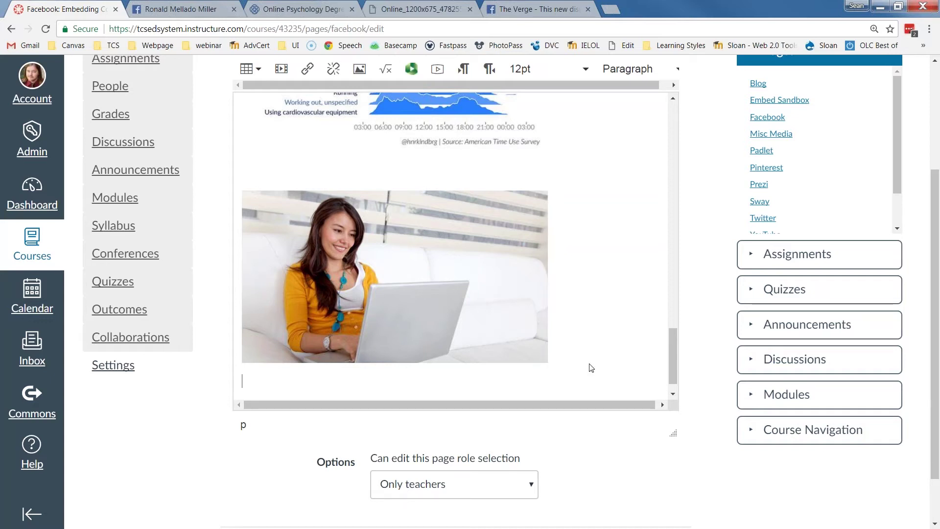
pyautogui.scroll(10, 606, 314)
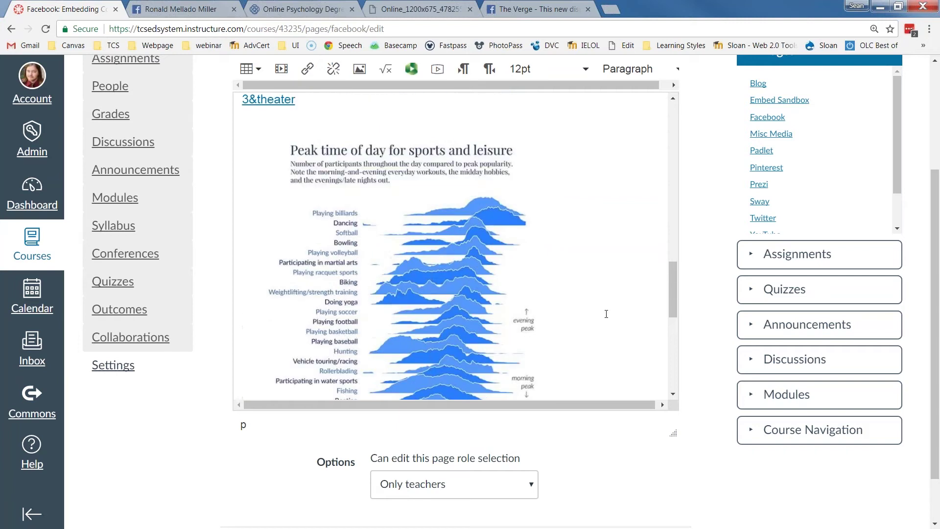
pyautogui.scroll(3, 606, 314)
pyautogui.scroll(2, 596, 285)
pyautogui.scroll(-1, 628, 327)
pyautogui.click(662, 488)
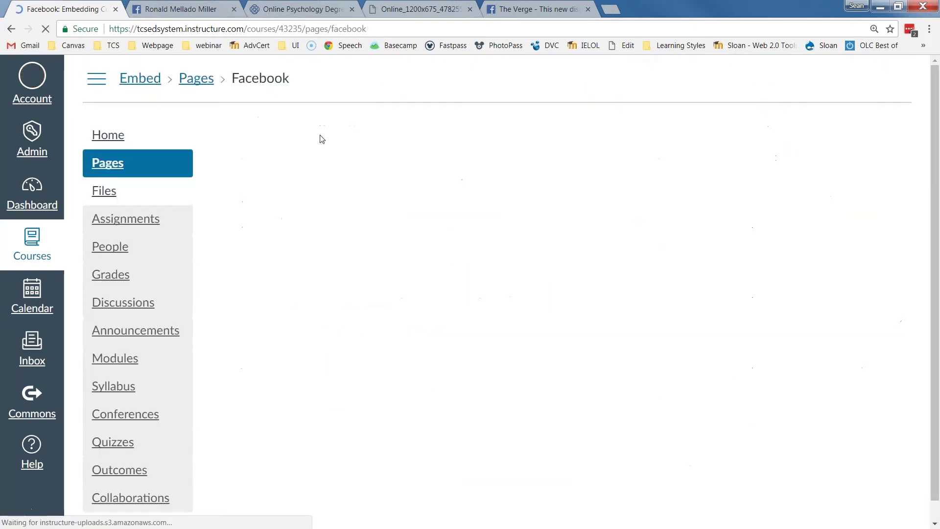
# Examine the saved Facebook page from the link and iframe code through the embedded video, post, chart and photo.
pyautogui.scroll(-2, 935, 145)
pyautogui.moveTo(272, 198); pyautogui.dragTo(365, 252)
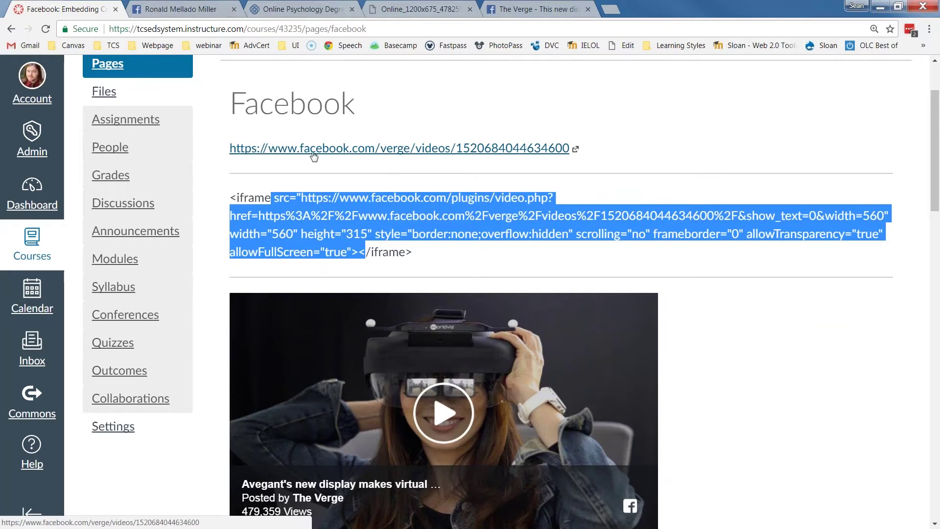
pyautogui.click(289, 162)
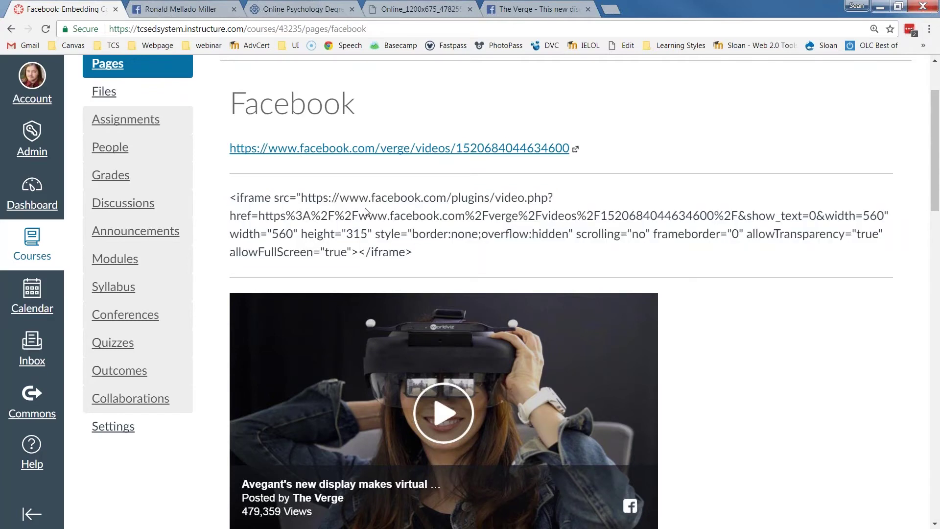
pyautogui.scroll(-10, 804, 263)
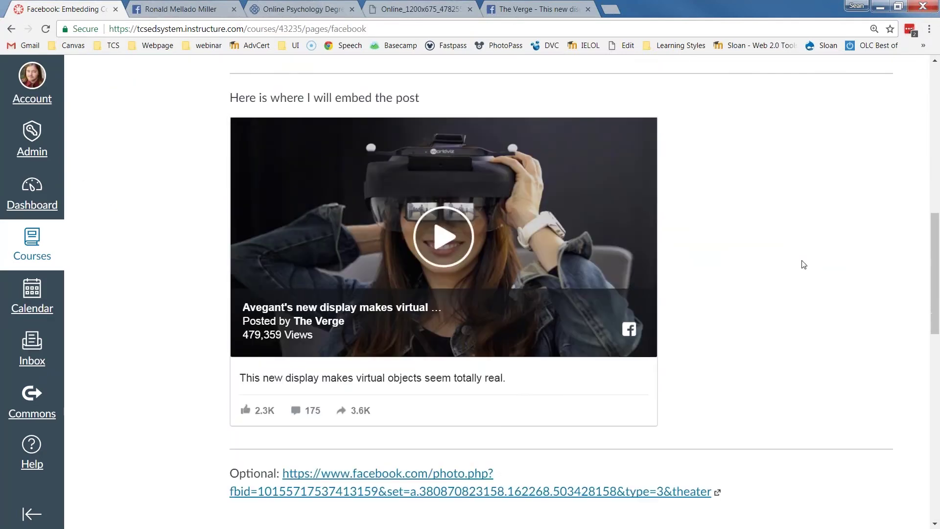
pyautogui.scroll(-8, 803, 264)
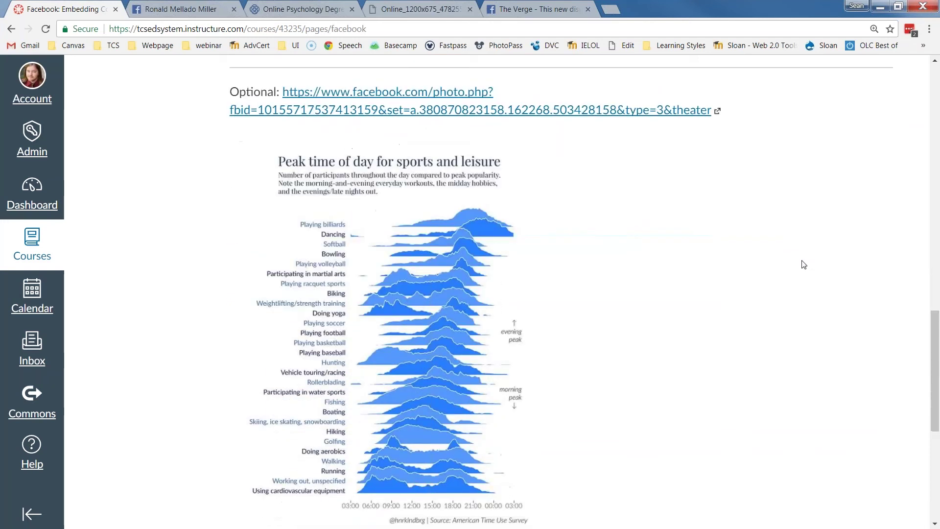
pyautogui.scroll(-2, 804, 264)
pyautogui.scroll(12, 803, 264)
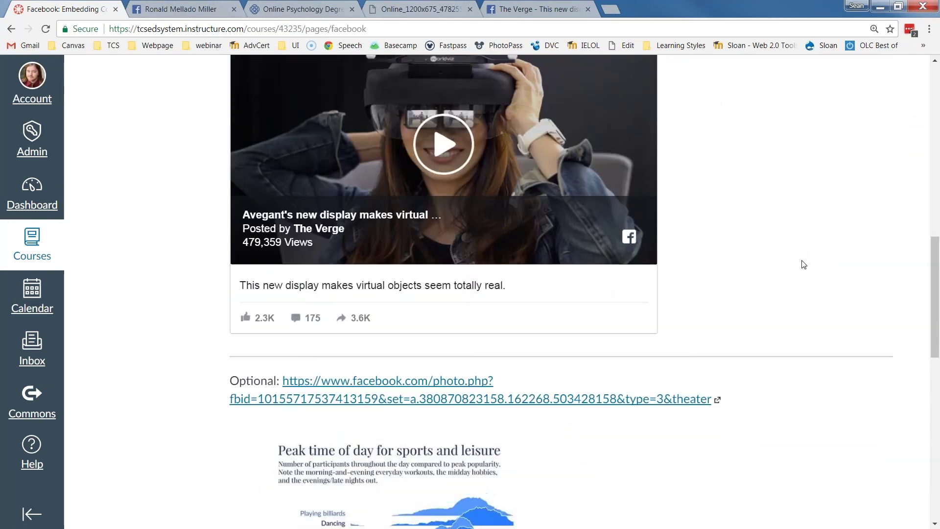
pyautogui.scroll(-15, 833, 321)
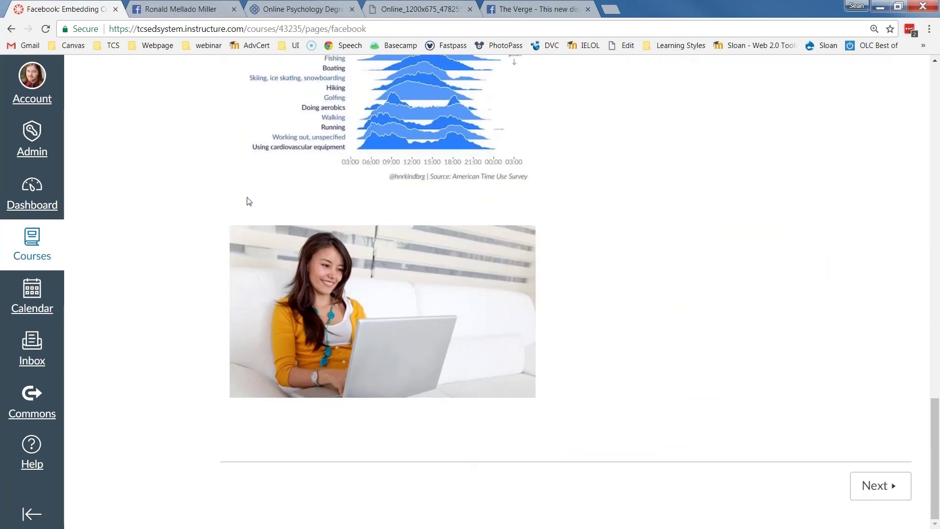
# Go to the next course page, YouTube, look over its link and embed code examples, and open it for editing.
pyautogui.click(872, 493)
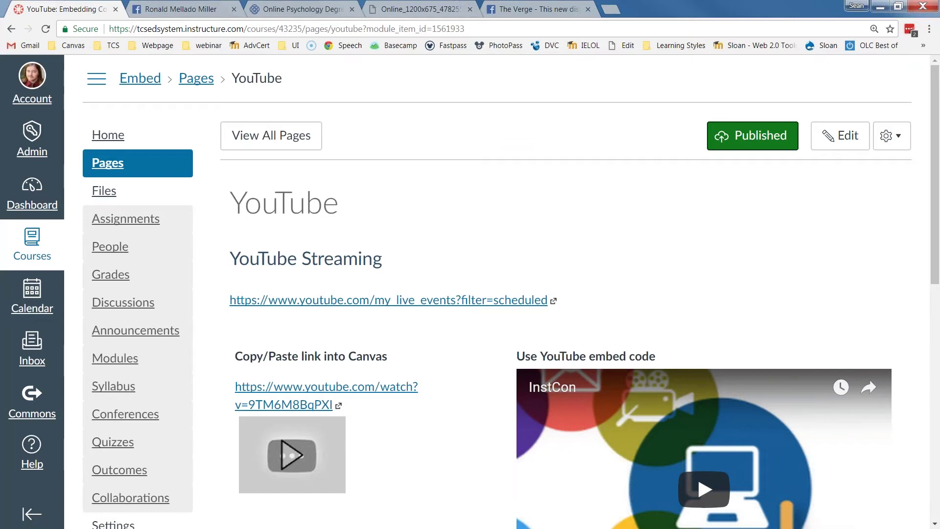
pyautogui.scroll(-2, 338, 208)
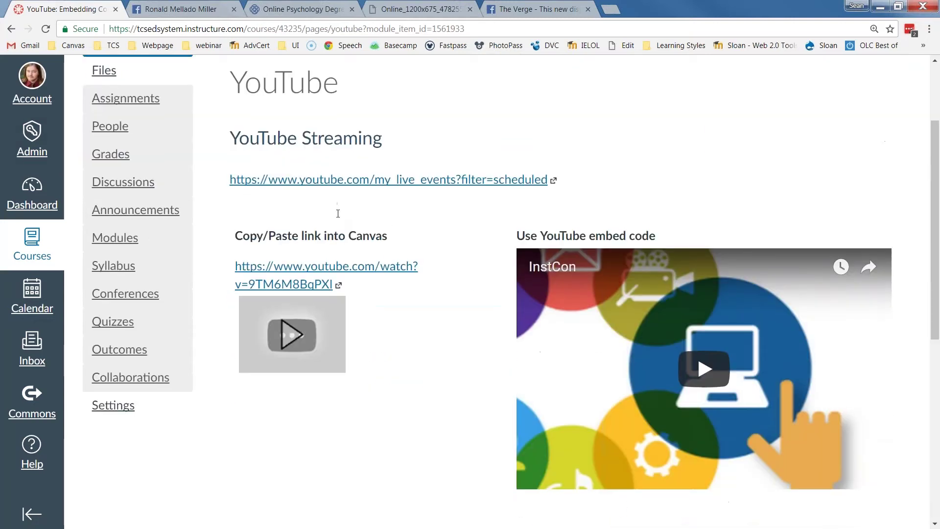
pyautogui.scroll(-1, 340, 217)
pyautogui.scroll(3, 310, 224)
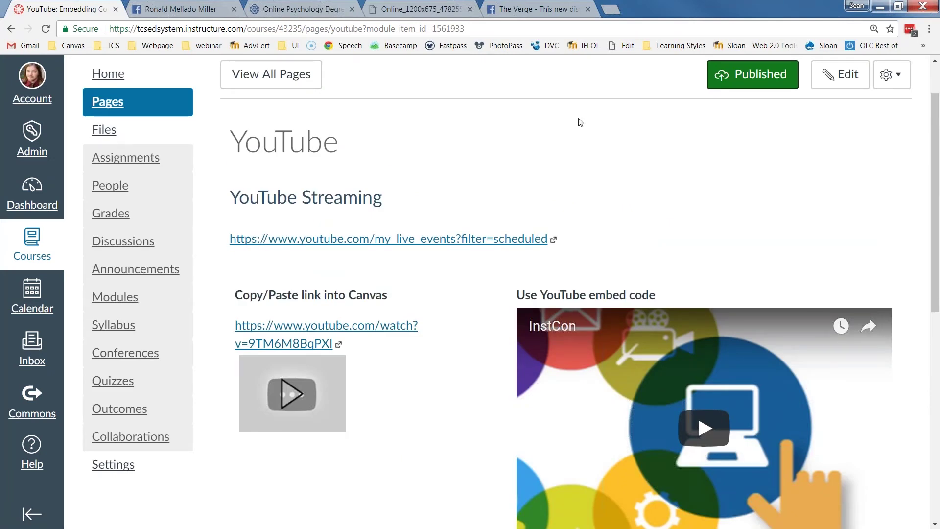
pyautogui.click(839, 74)
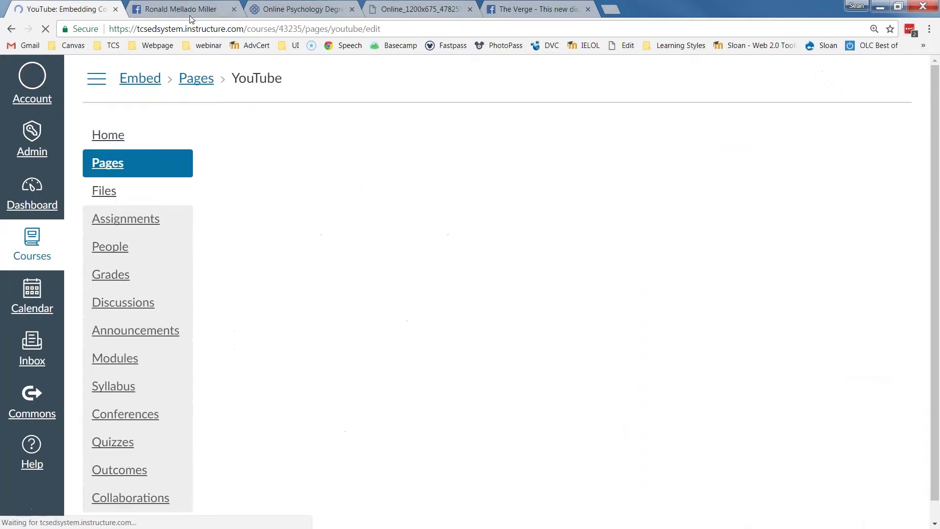
# Close all browser tabs except the Canvas one and open the YouTube site in a new tab.
pyautogui.rightClick(88, 9)
pyautogui.click(134, 134)
pyautogui.hotkey('ctrl', 't')
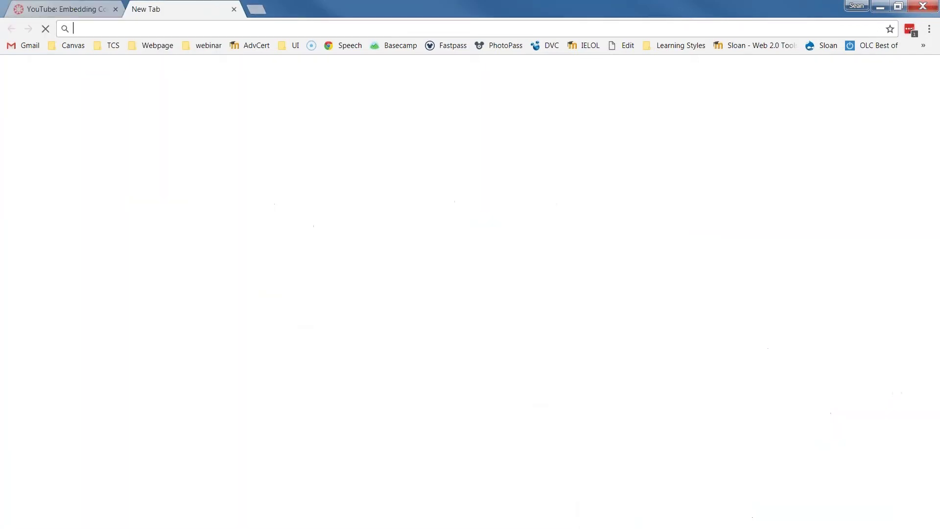
pyautogui.write('yout')
pyautogui.press('Return')
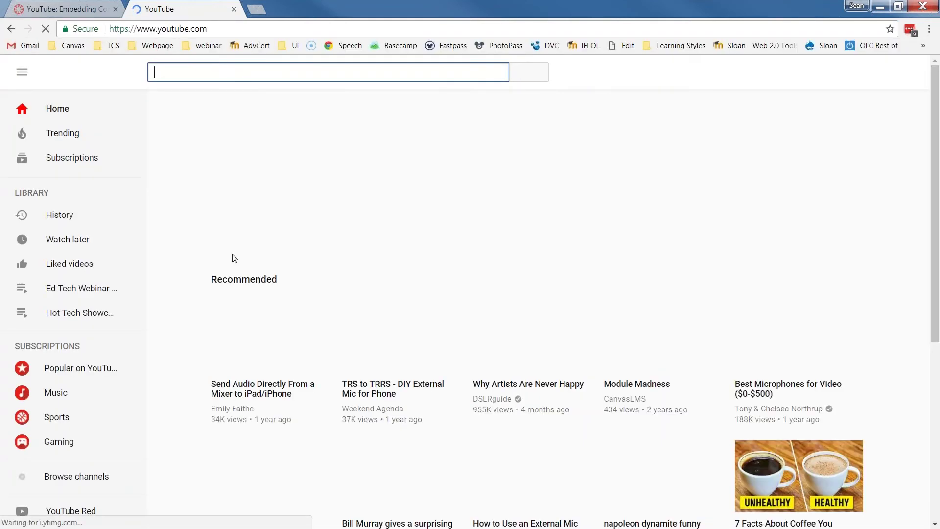
# Open the recommended TEDx video "Semantic Interaction for Sense-making", copy its web address, and return to the Canvas YouTube page being edited.
pyautogui.scroll(-3, 368, 250)
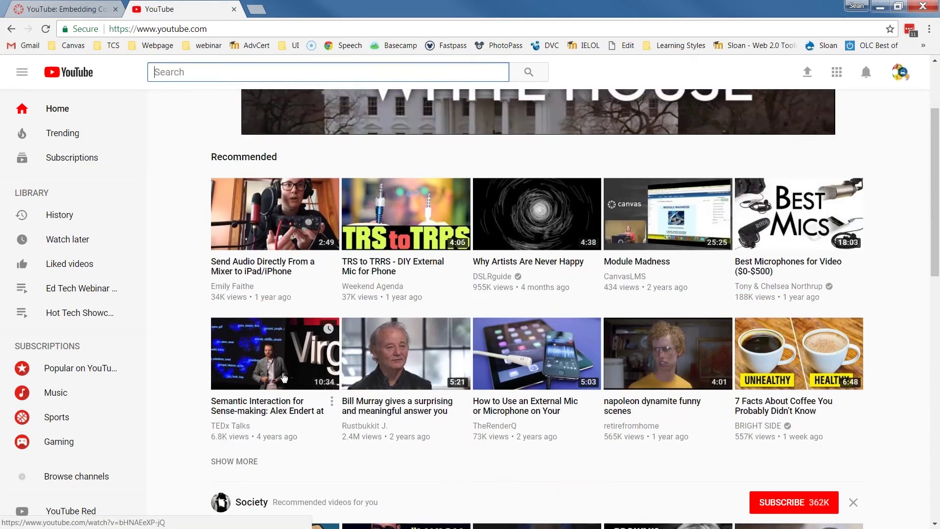
pyautogui.click(276, 410)
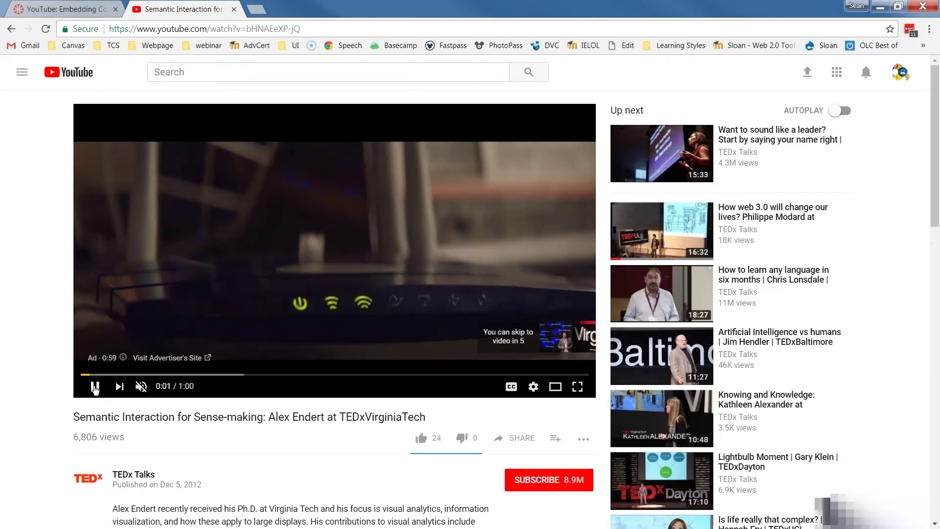
pyautogui.click(182, 28)
pyautogui.rightClick(182, 29)
pyautogui.click(212, 74)
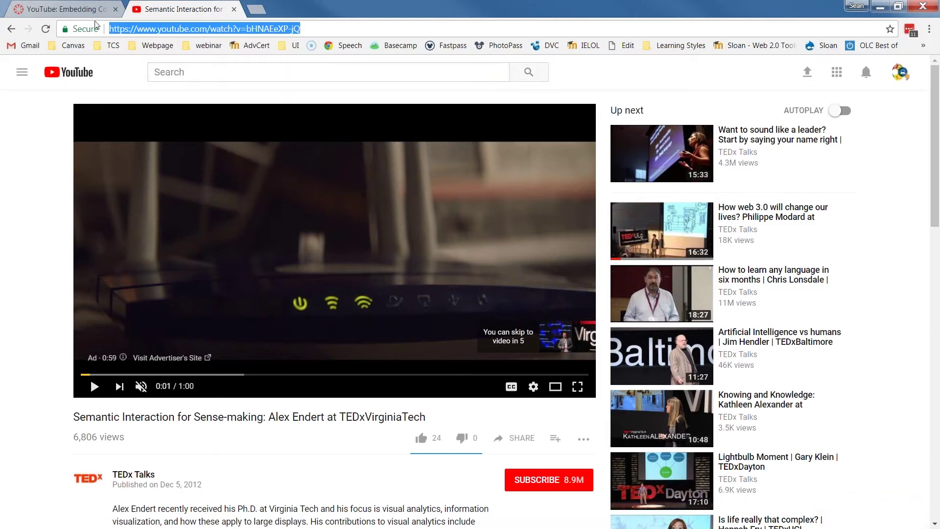
pyautogui.hotkey('ctrl', 'Tab')
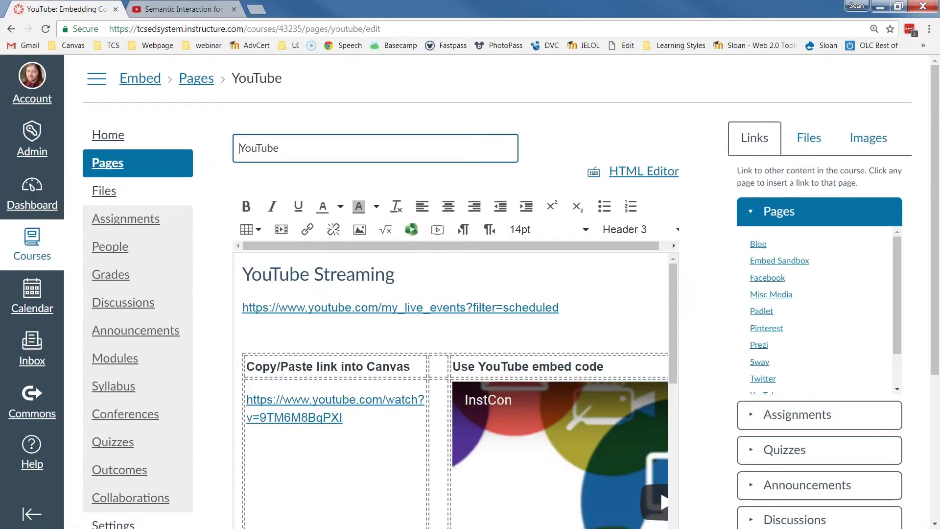
# Paste the copied TEDx video address on a new line below the live events link and save the page.
pyautogui.click(582, 312)
pyautogui.press('Return')
pyautogui.hotkey('ctrl', 'v')
pyautogui.press('Return')
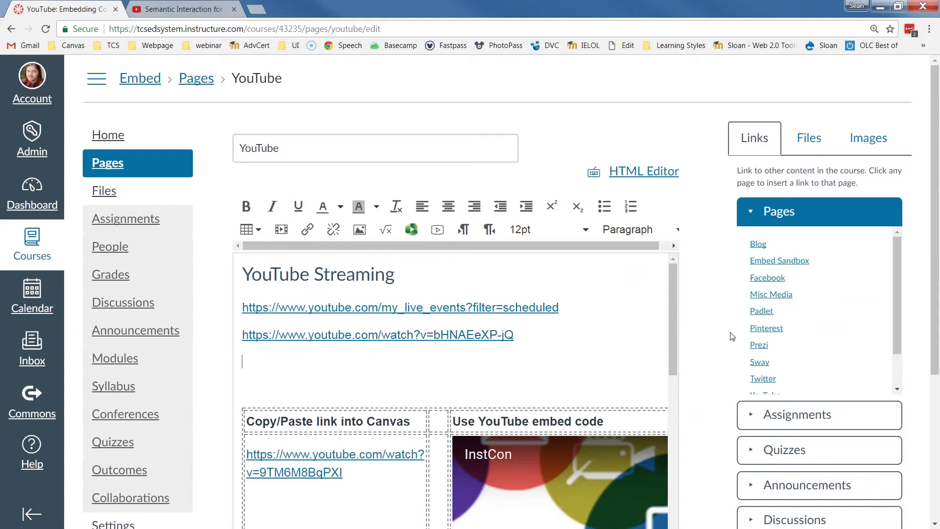
pyautogui.scroll(-5, 719, 337)
pyautogui.click(659, 487)
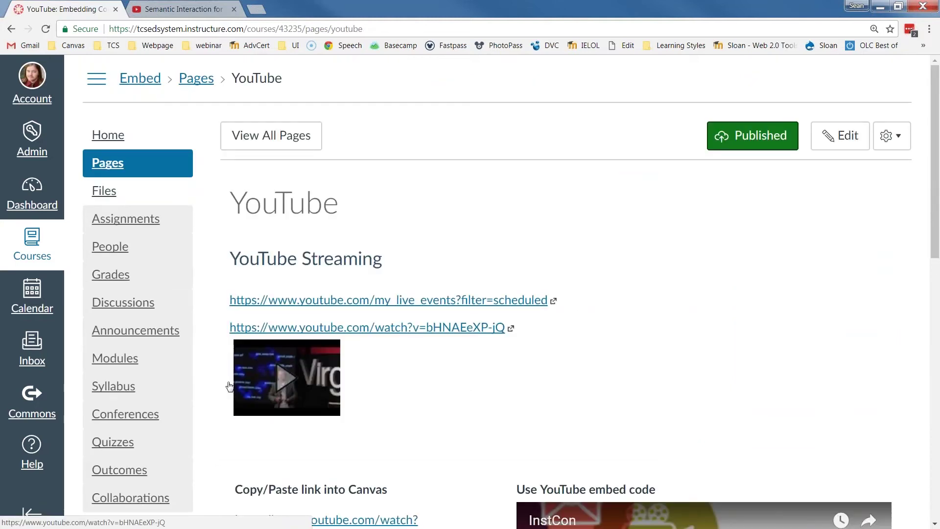
# Edit the page again, delete the pasted TEDx video link below the live events link, and save.
pyautogui.click(839, 136)
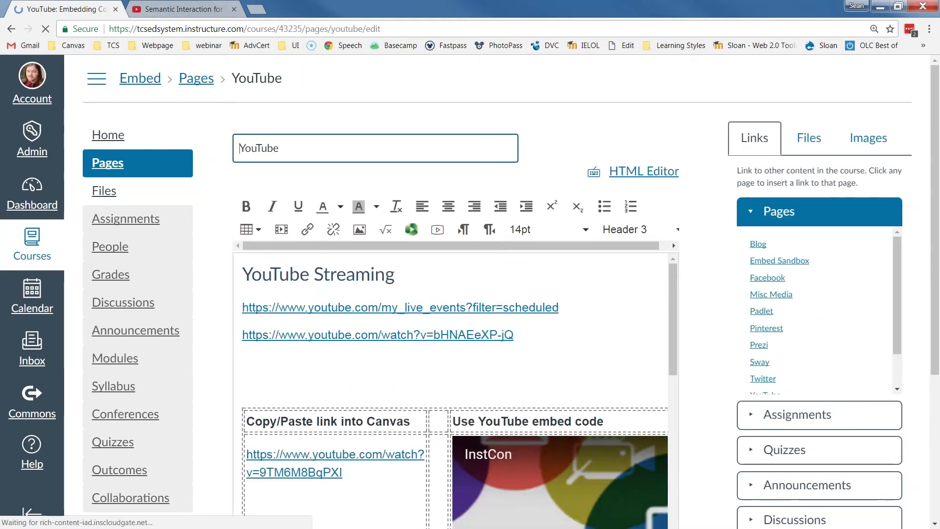
pyautogui.tripleClick(527, 336)
pyautogui.press('BackSpace')
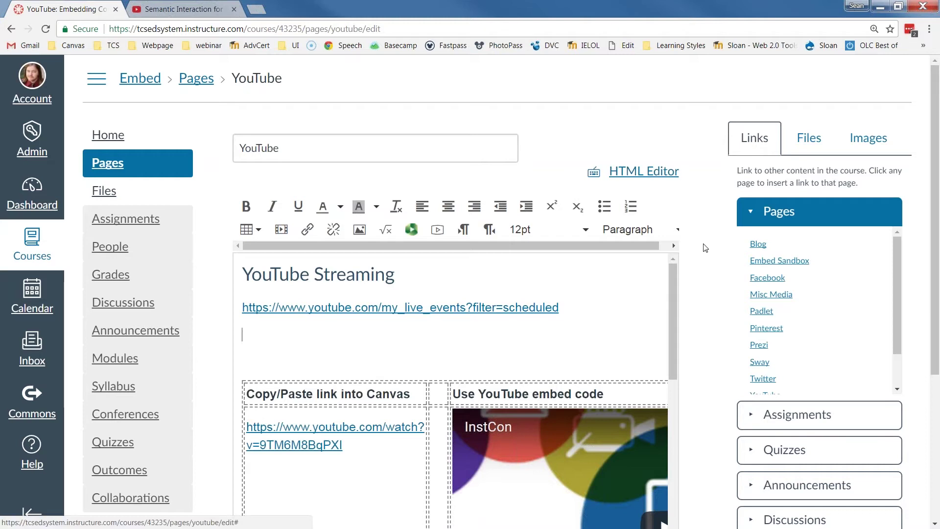
pyautogui.scroll(-5, 703, 317)
pyautogui.click(682, 501)
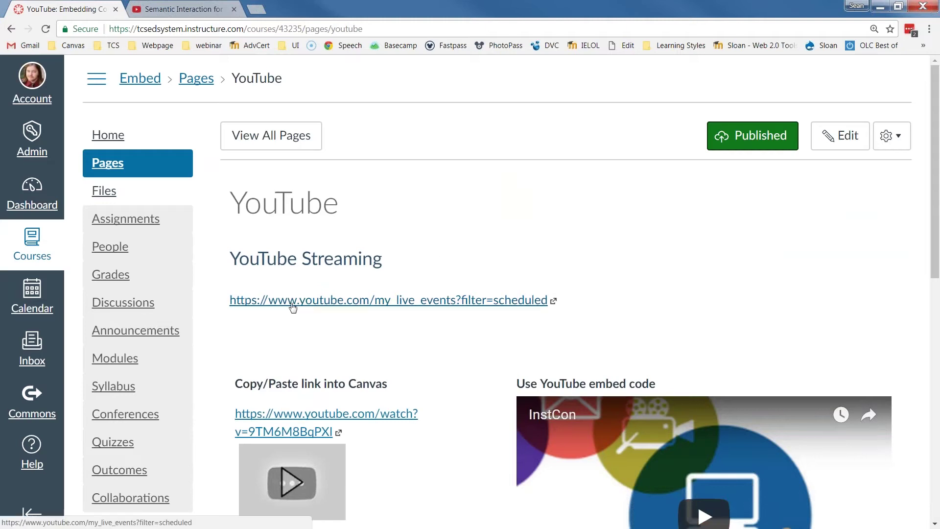
# Try the pasted InstCon link by opening its video page and closing it, and expand and minimize its inline preview.
pyautogui.scroll(-2, 310, 343)
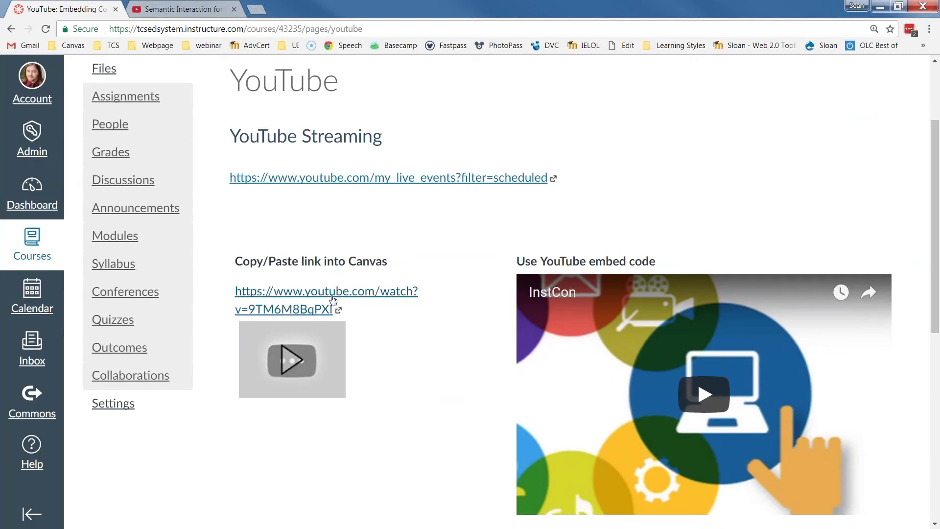
pyautogui.click(292, 295)
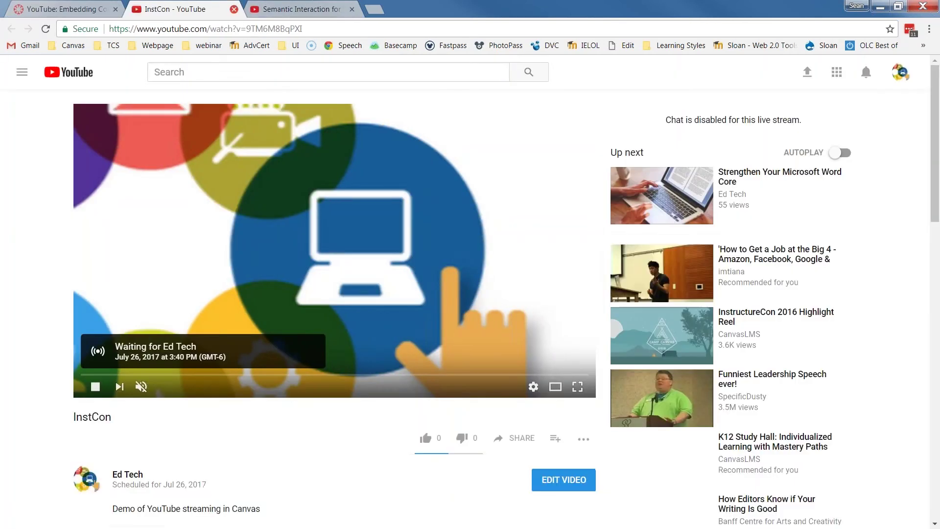
pyautogui.click(234, 9)
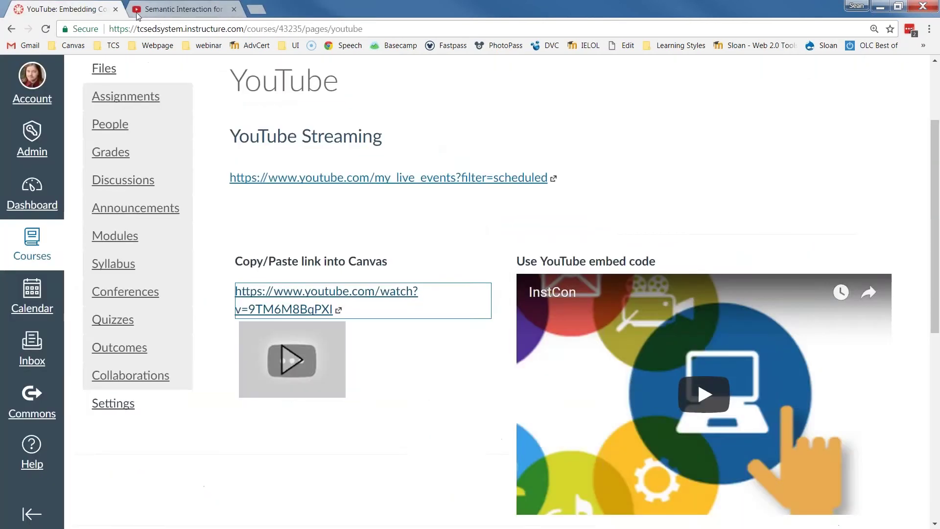
pyautogui.click(293, 362)
pyautogui.scroll(-2, 407, 296)
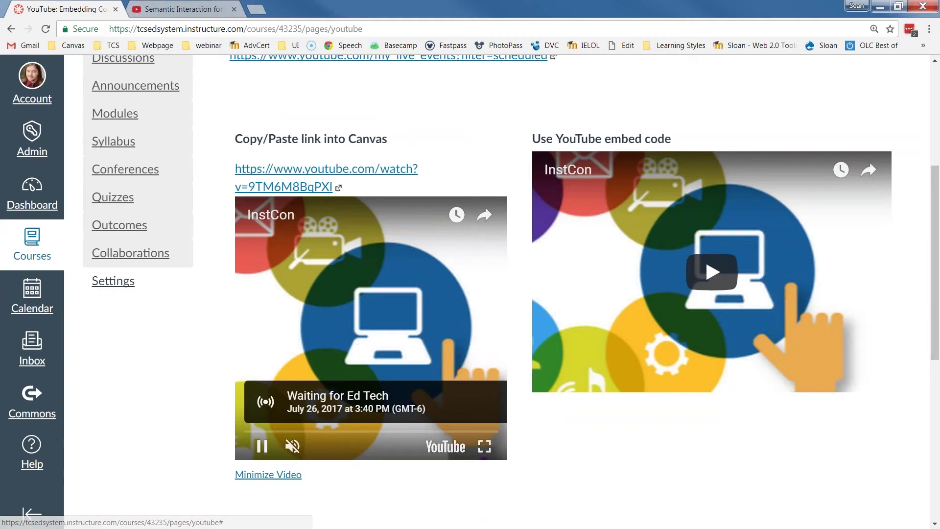
pyautogui.click(260, 476)
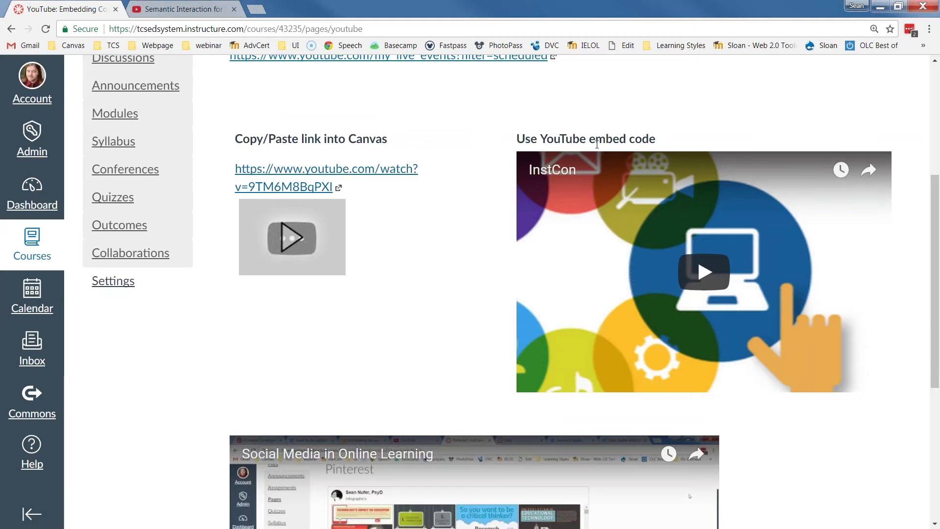
# Play the embedded "Social Media in Online Learning" video, view its share link, and close the share overlay.
pyautogui.scroll(-5, 479, 294)
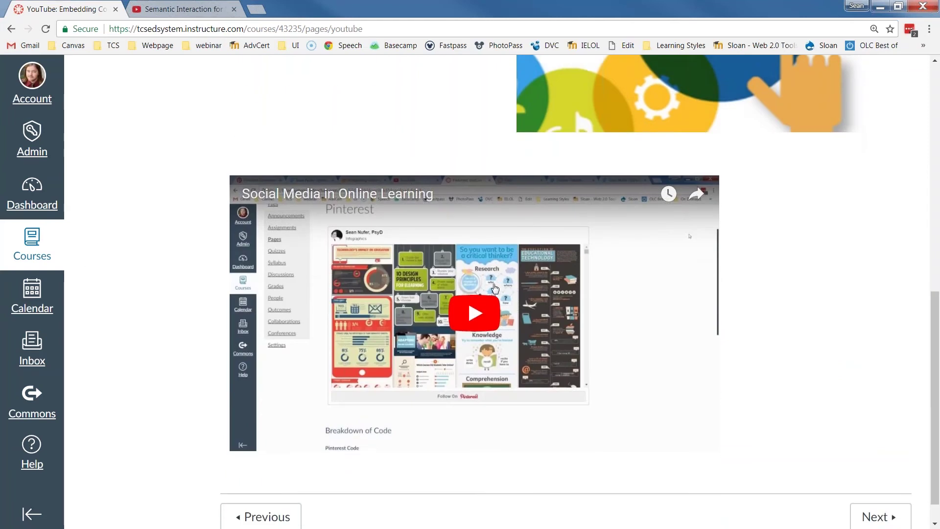
pyautogui.click(689, 204)
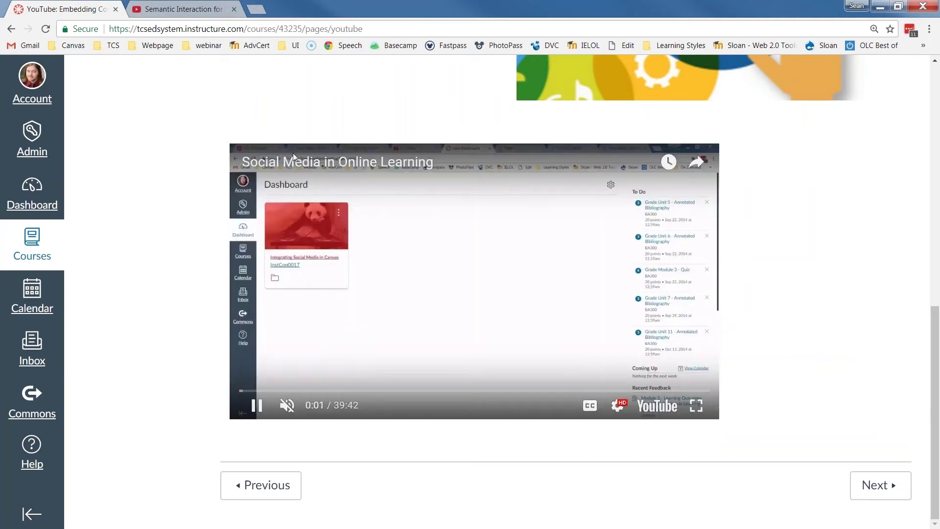
pyautogui.click(697, 167)
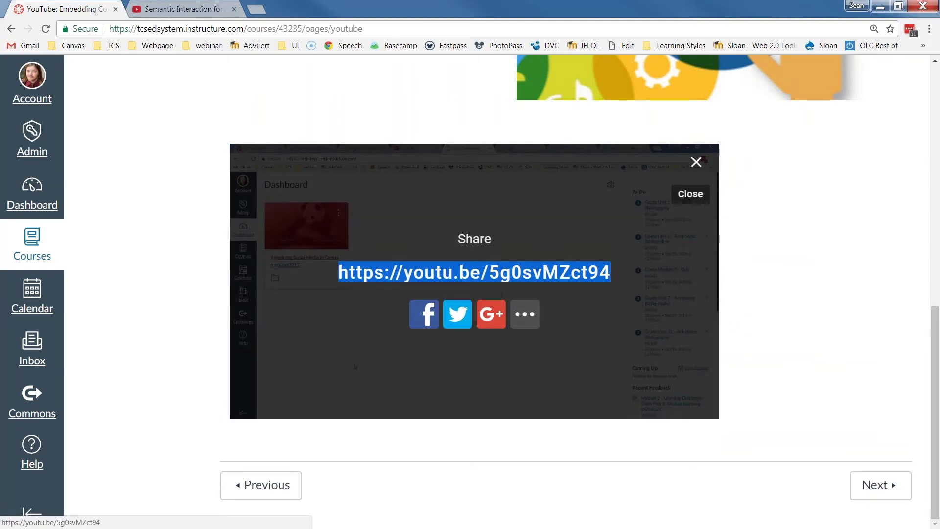
pyautogui.click(699, 165)
# Try the embedded video's playback speed at 0.5 and set it to 1.5.
pyautogui.click(617, 406)
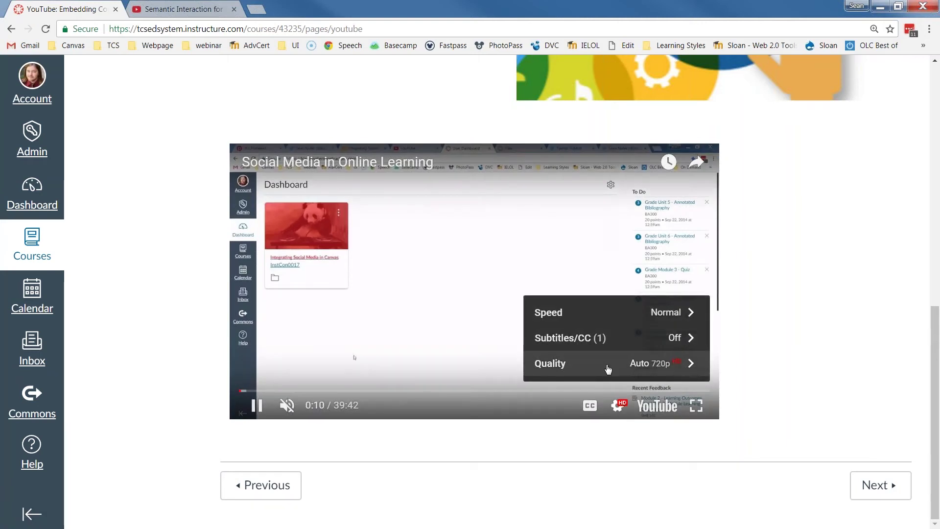
pyautogui.click(598, 314)
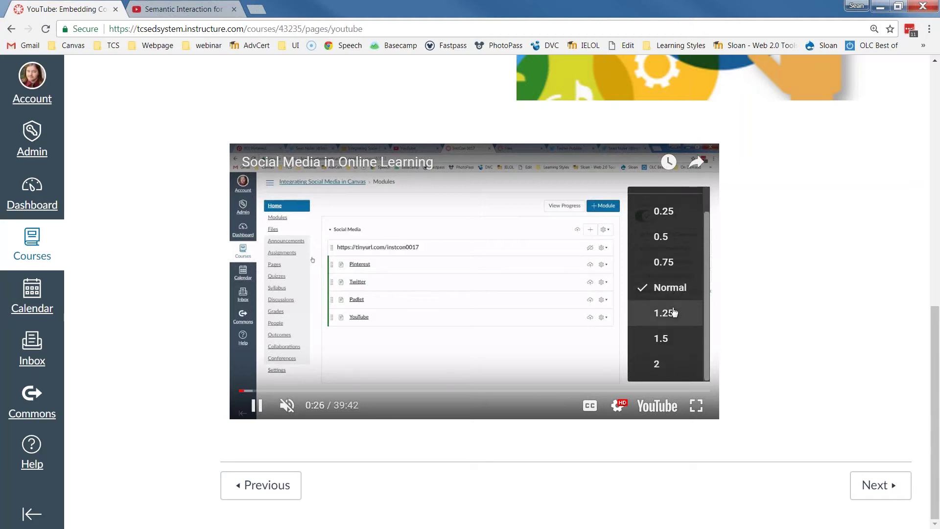
pyautogui.click(665, 267)
pyautogui.click(670, 312)
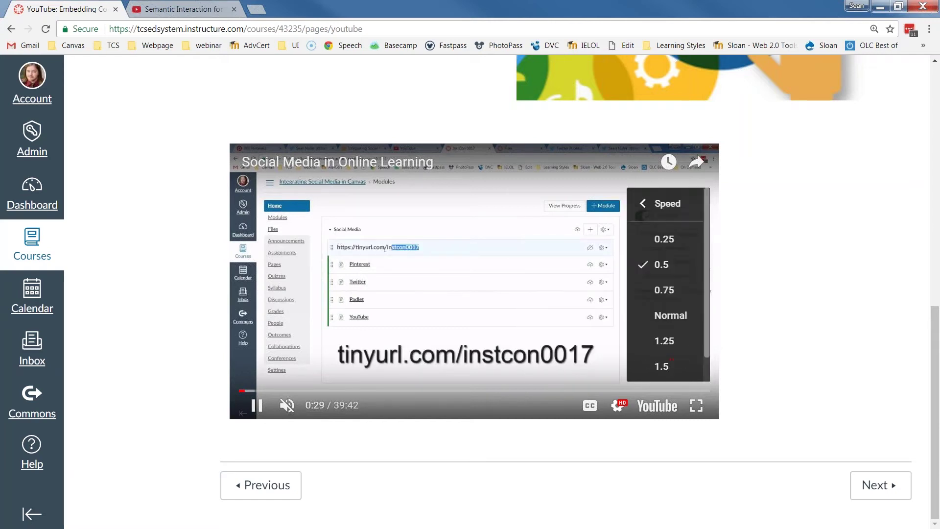
pyautogui.scroll(-1, 676, 289)
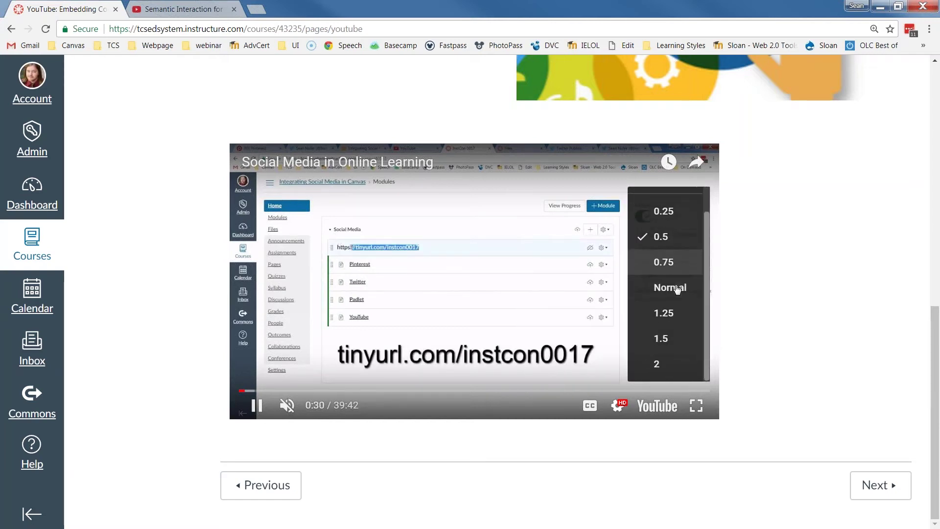
pyautogui.click(667, 341)
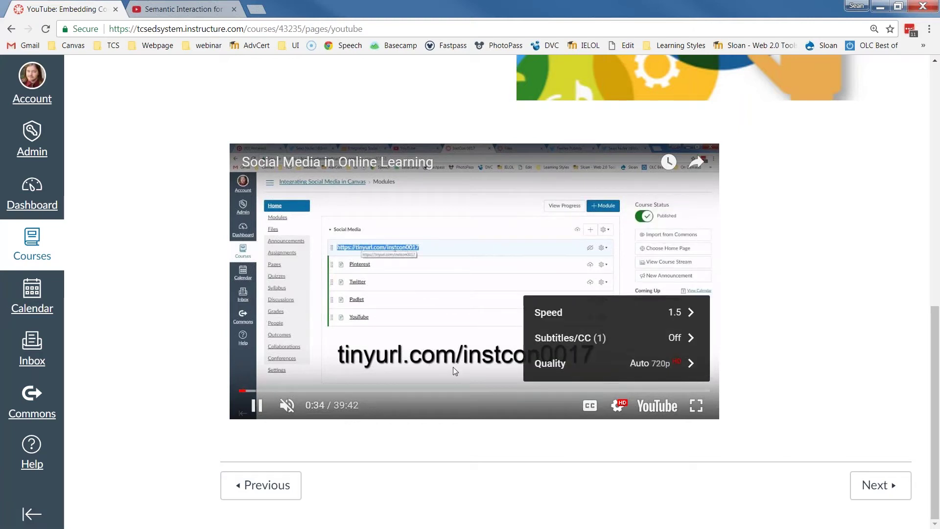
# Expand the InstCon link's inline preview once more, minimize it, and return to the embedded "Social Media in Online Learning" video.
pyautogui.scroll(5, 285, 168)
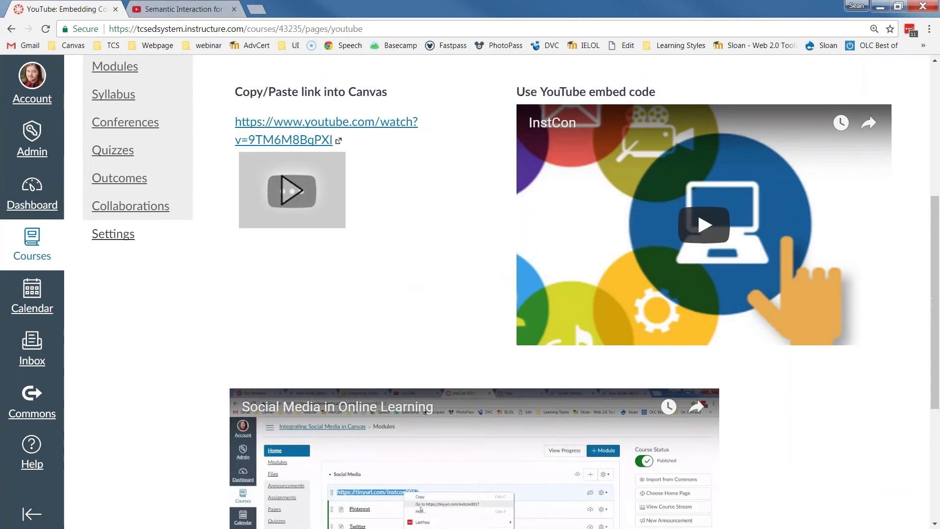
pyautogui.click(286, 168)
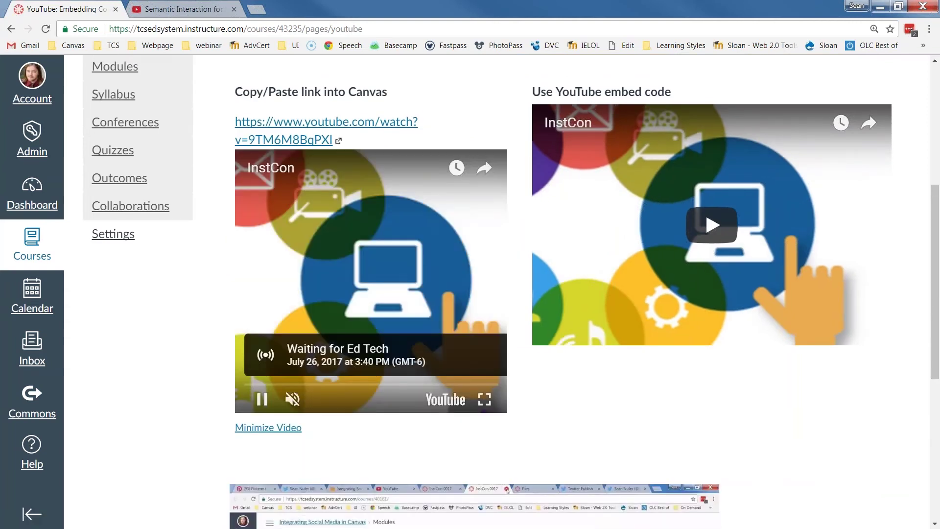
pyautogui.click(268, 427)
pyautogui.scroll(-5, 388, 351)
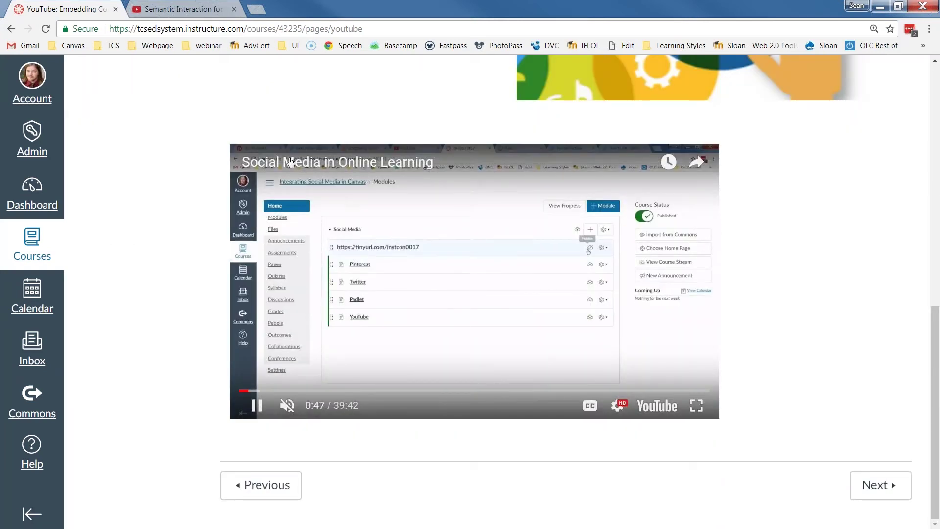
# Open the embedded video's share link in a new tab, close the TEDx video tab, and select the opened video's web address.
pyautogui.click(694, 166)
pyautogui.rightClick(431, 272)
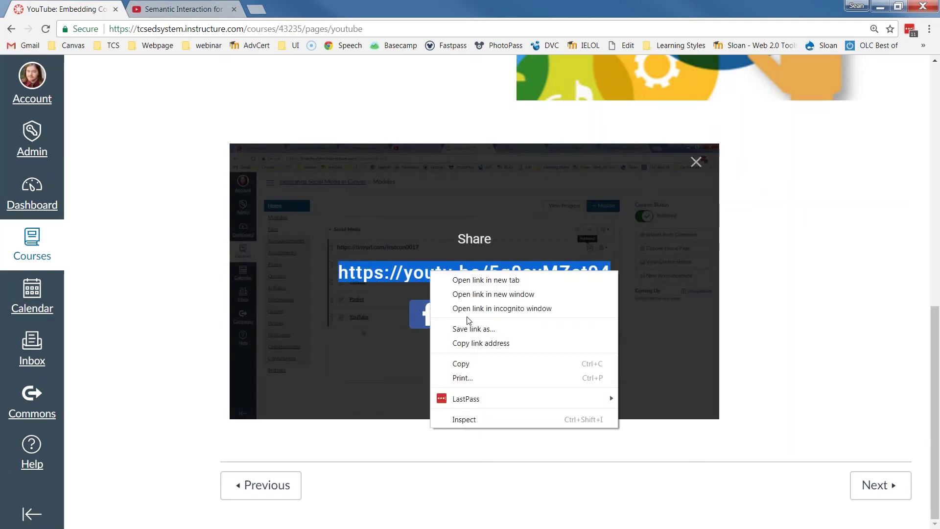
pyautogui.click(469, 280)
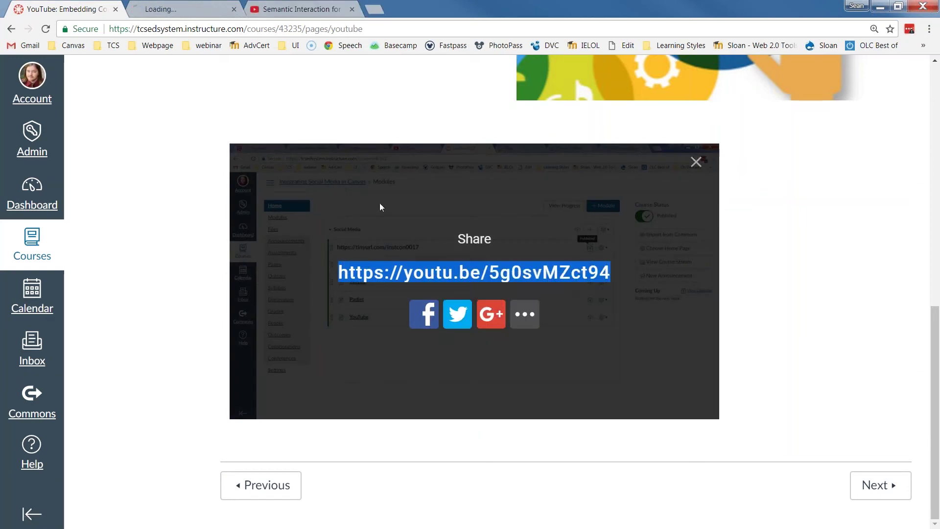
pyautogui.click(196, 14)
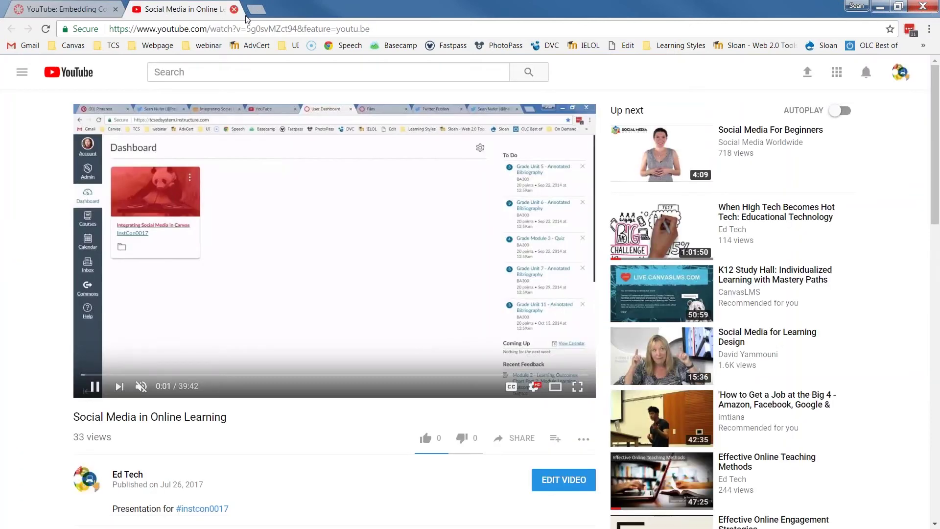
pyautogui.click(246, 29)
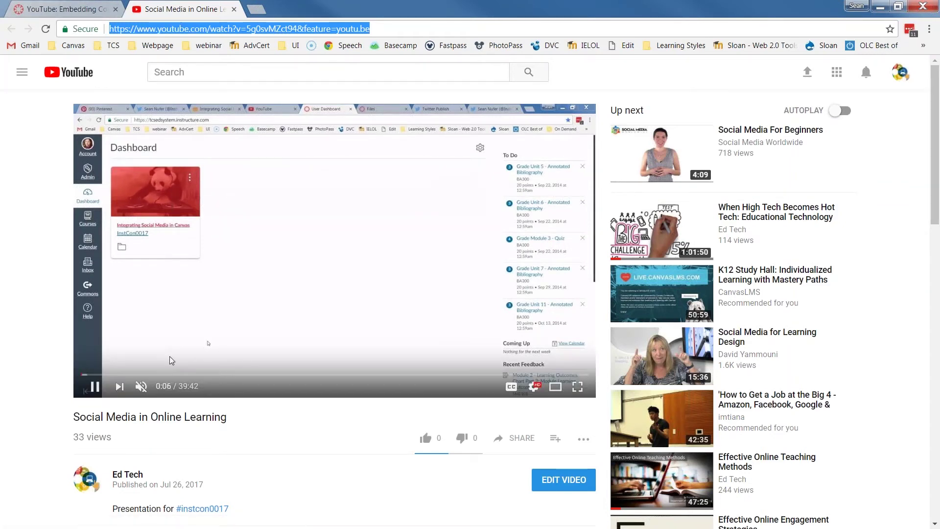
# Open the embed code of "Social Media in Online Learning" from its share options.
pyautogui.scroll(-1, 399, 371)
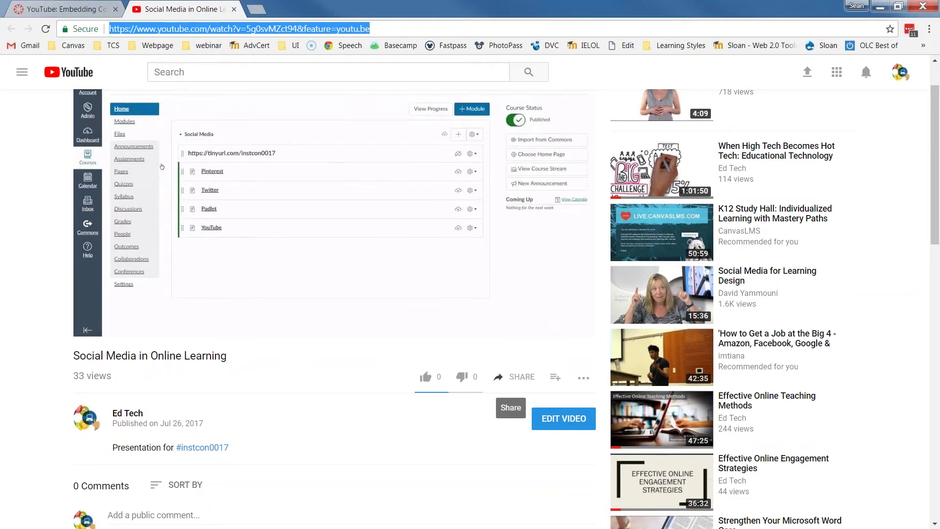
pyautogui.click(519, 378)
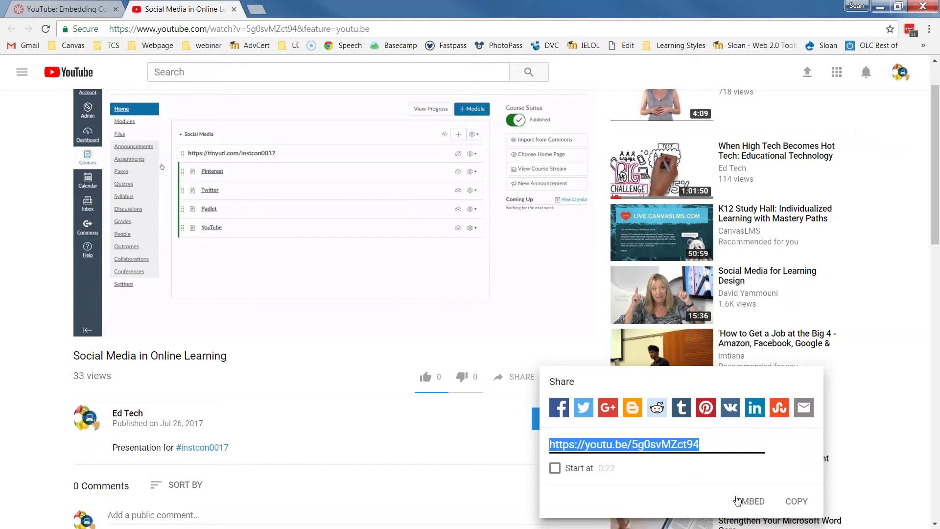
pyautogui.click(753, 504)
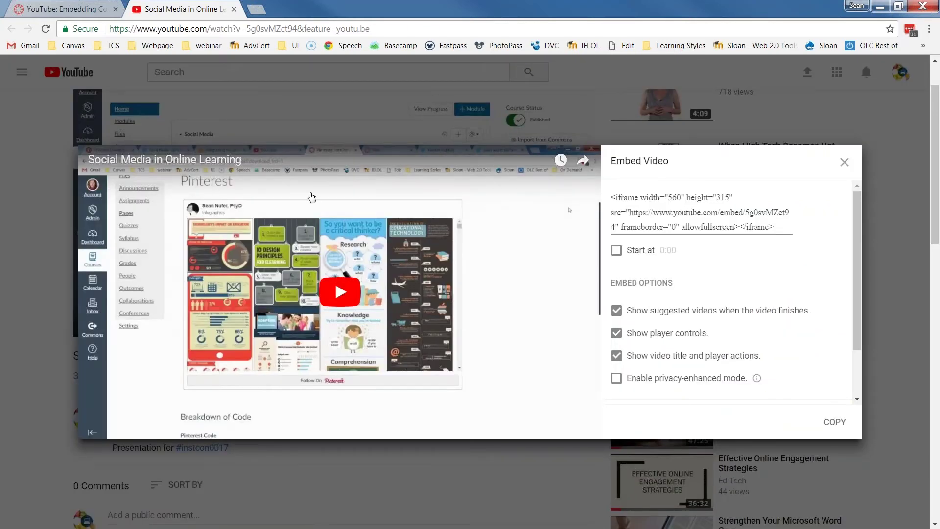
# Examine the video's iframe code, highlighting the opening line with width 560 and height 315.
pyautogui.moveTo(612, 197); pyautogui.dragTo(774, 230)
pyautogui.click(648, 194)
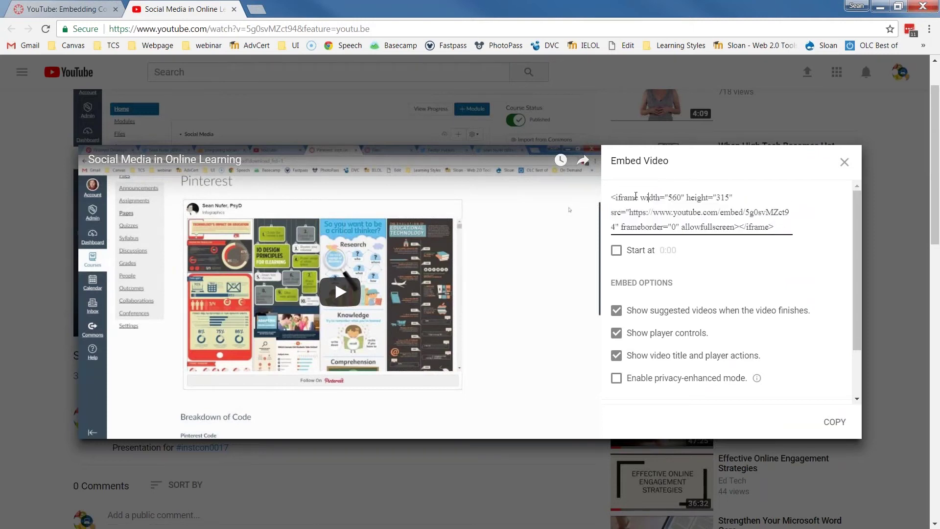
pyautogui.moveTo(620, 198); pyautogui.dragTo(737, 198)
pyautogui.tripleClick(642, 198)
pyautogui.click(644, 198)
pyautogui.tripleClick(738, 198)
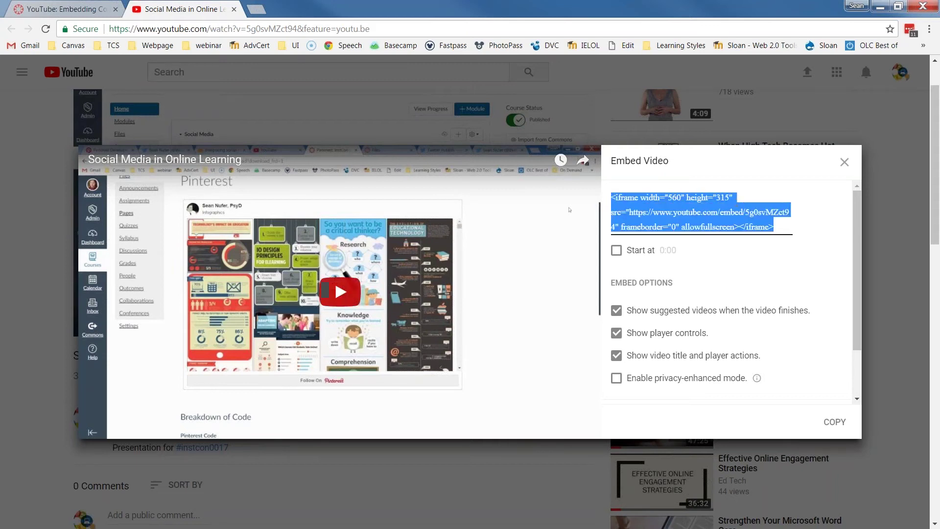
# Examine the source address, the frameborder and allowfullscreen attributes, and the size attributes of the iframe code.
pyautogui.click(675, 221)
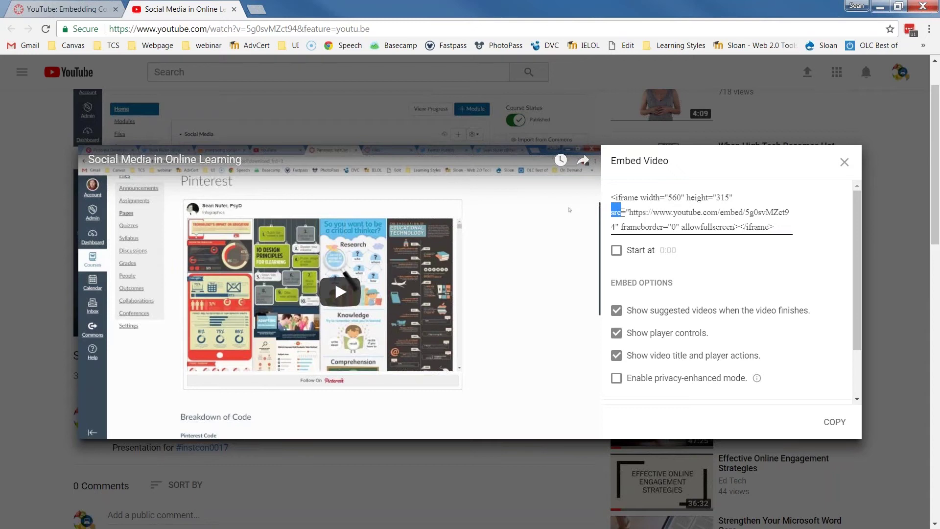
pyautogui.click(631, 212)
pyautogui.click(630, 212)
pyautogui.click(629, 212)
pyautogui.click(629, 212)
pyautogui.doubleClick(635, 212)
pyautogui.moveTo(647, 212); pyautogui.dragTo(754, 214)
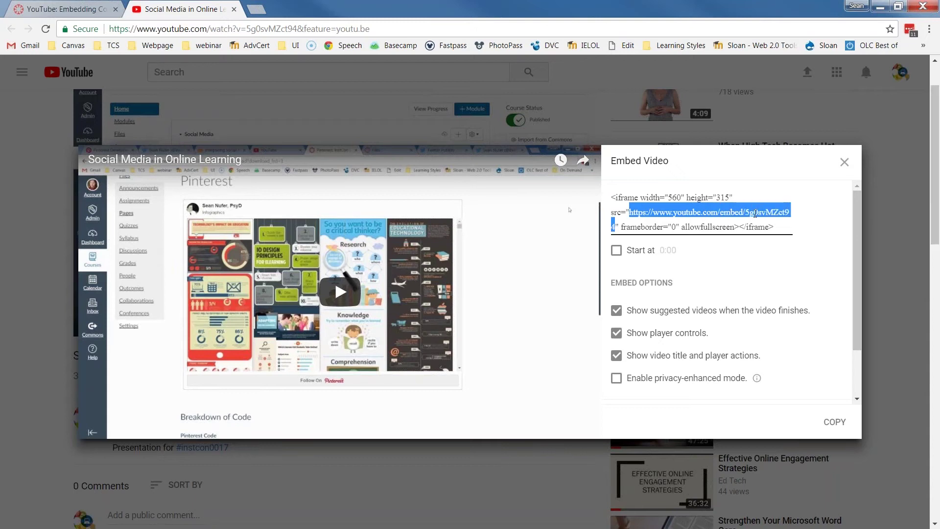
pyautogui.click(630, 234)
pyautogui.click(624, 230)
pyautogui.moveTo(623, 228); pyautogui.dragTo(736, 233)
pyautogui.click(639, 215)
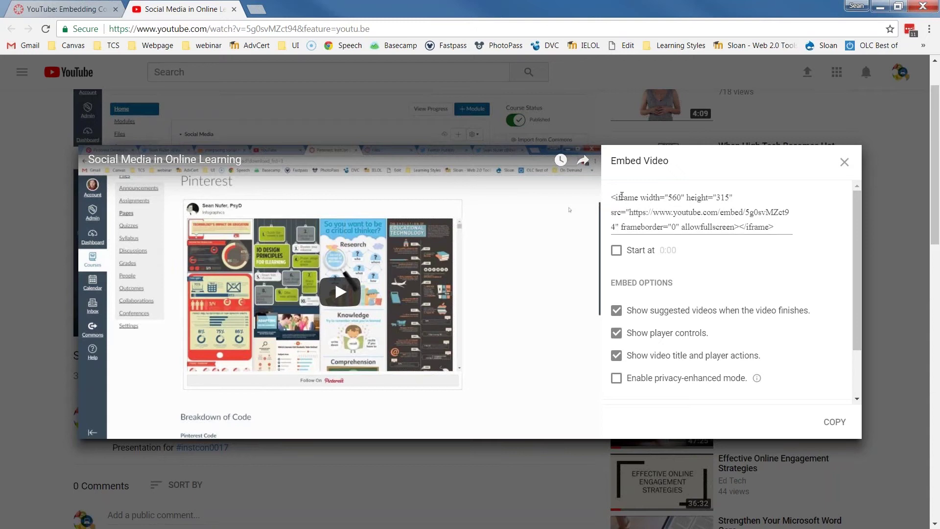
pyautogui.moveTo(641, 198); pyautogui.dragTo(730, 201)
# Select and copy the video's complete iframe embed code.
pyautogui.click(611, 218)
pyautogui.moveTo(611, 216); pyautogui.dragTo(791, 212)
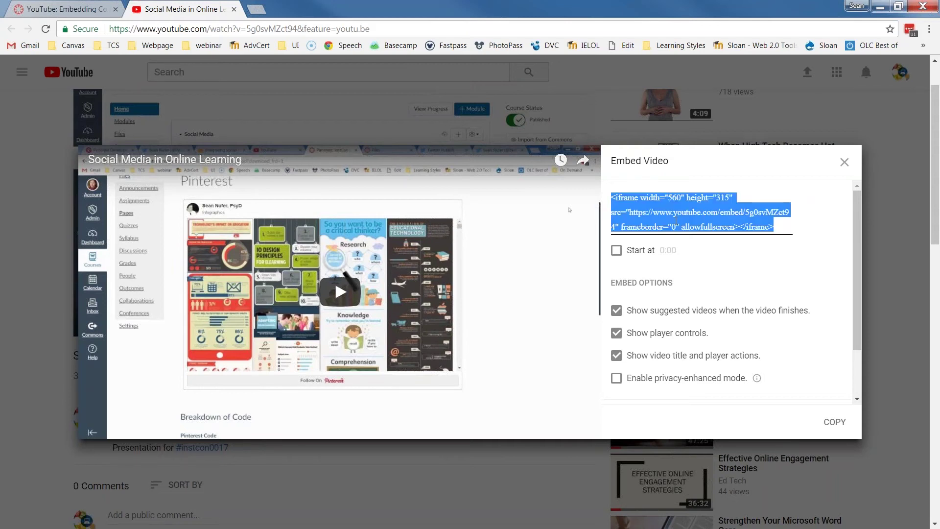
pyautogui.rightClick(606, 219)
pyautogui.click(645, 245)
pyautogui.scroll(-1, 657, 385)
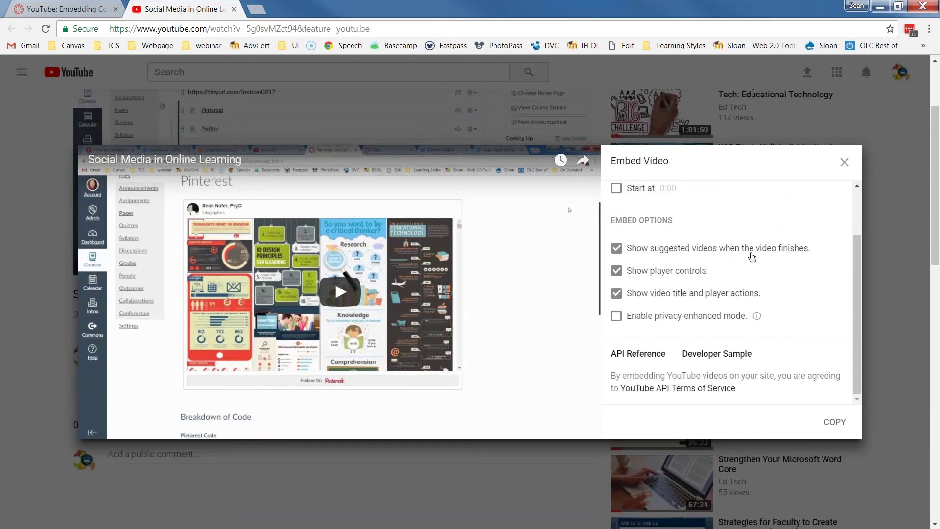
# Turn off suggested videos at the end of playback in the video's embed options.
pyautogui.scroll(1, 744, 296)
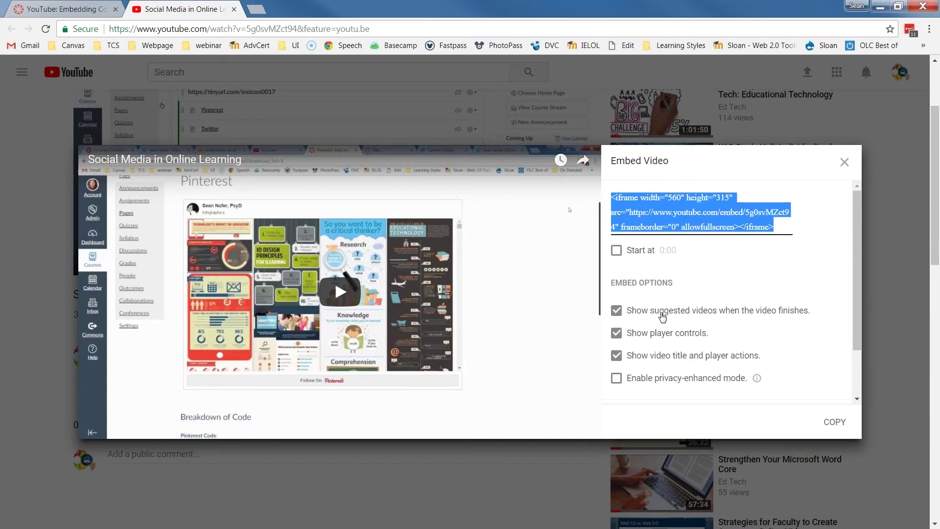
pyautogui.click(616, 311)
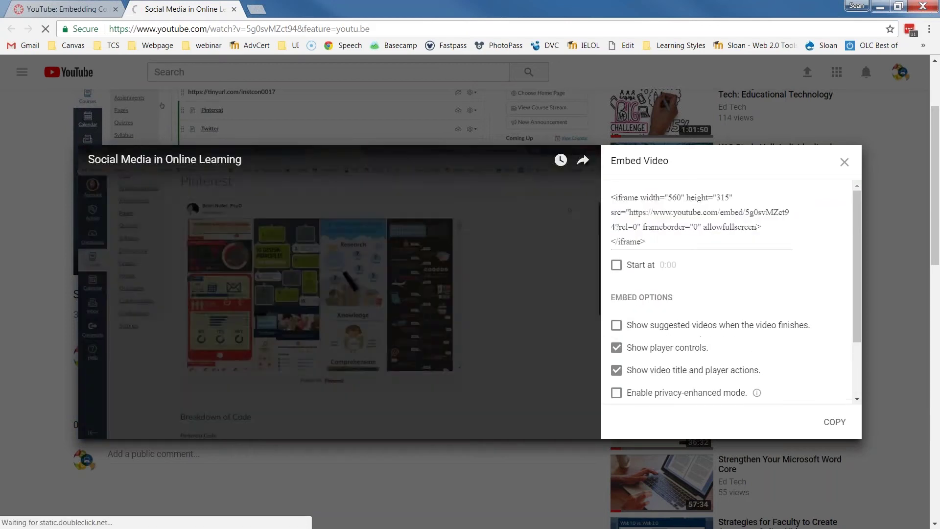
# Preview the embed without the video title, player actions and player controls, and re-enable both options.
pyautogui.scroll(-1, 706, 312)
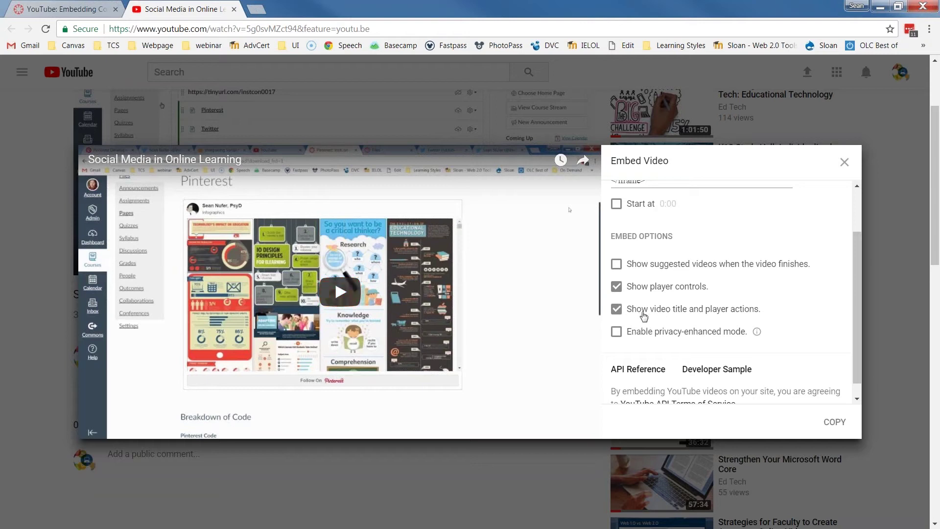
pyautogui.click(617, 310)
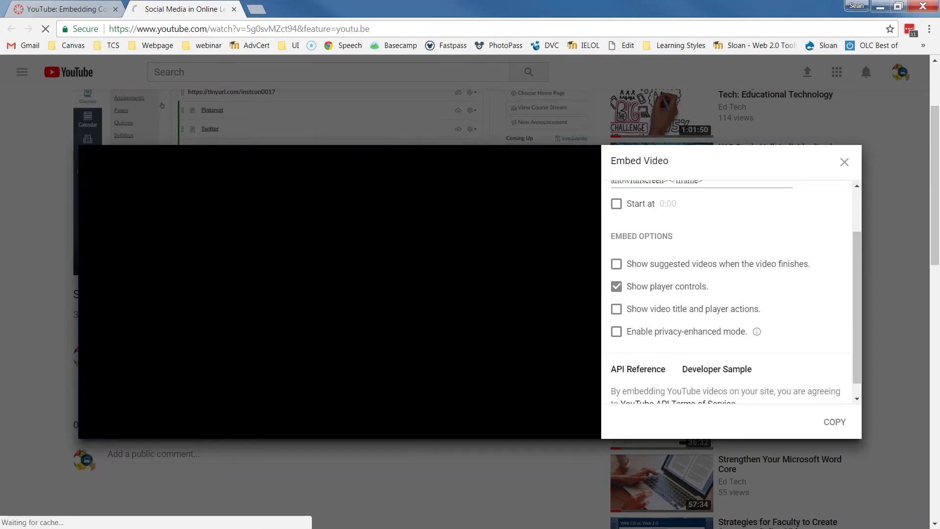
pyautogui.click(616, 287)
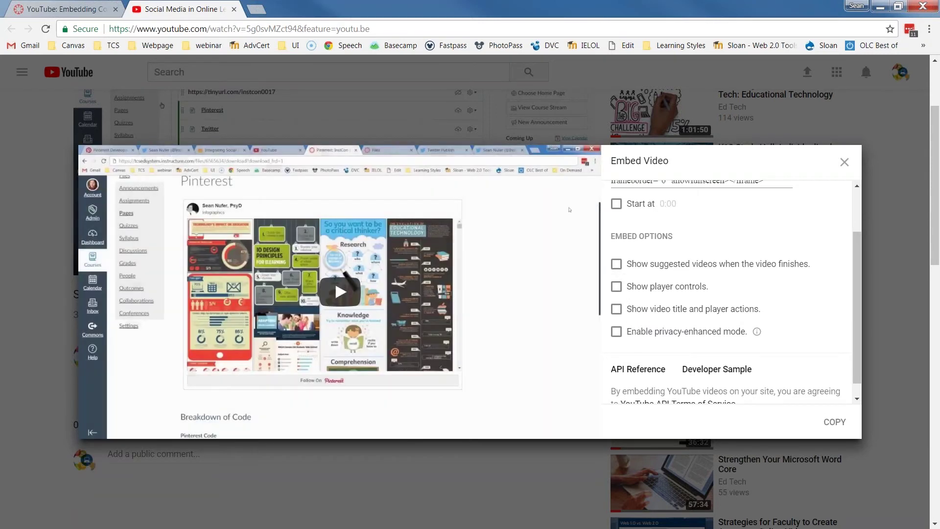
pyautogui.click(616, 286)
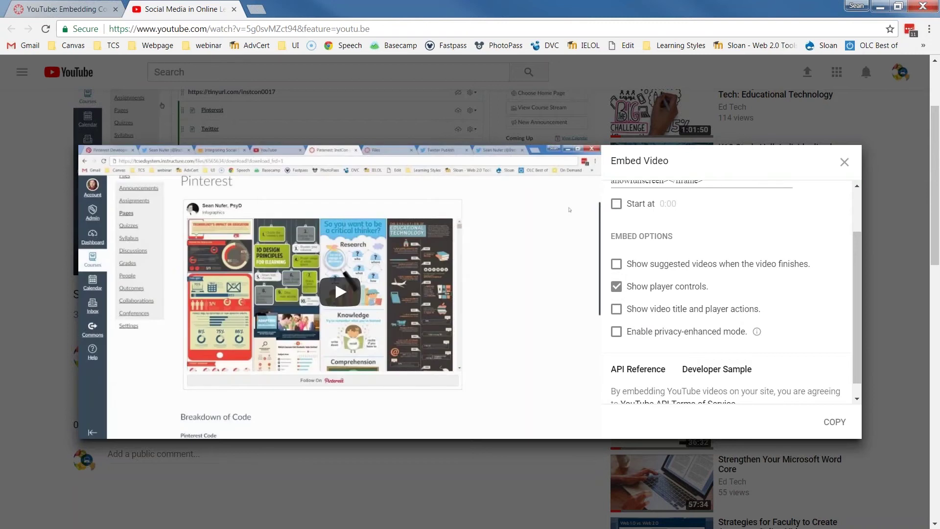
pyautogui.click(617, 309)
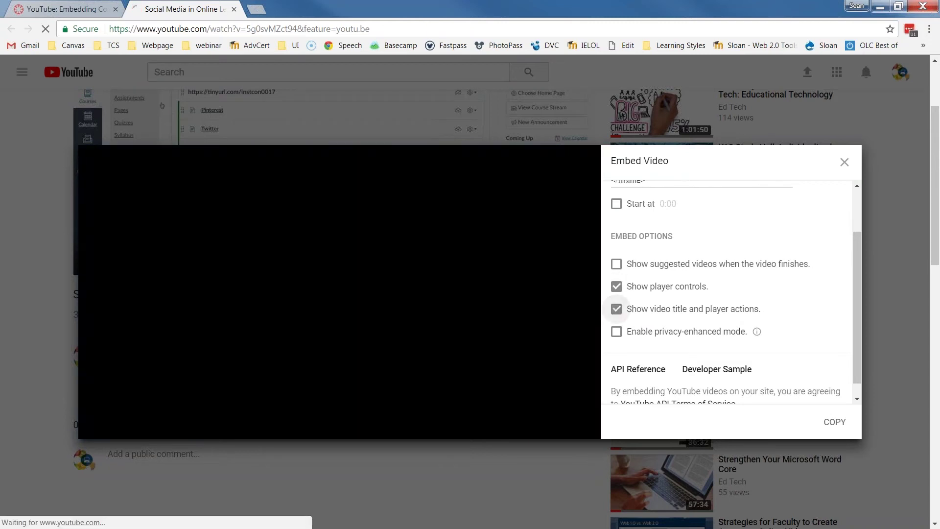
# Set the embed's start time to 15:00, highlight the resulting iframe code, and disable the start time again.
pyautogui.scroll(2, 753, 326)
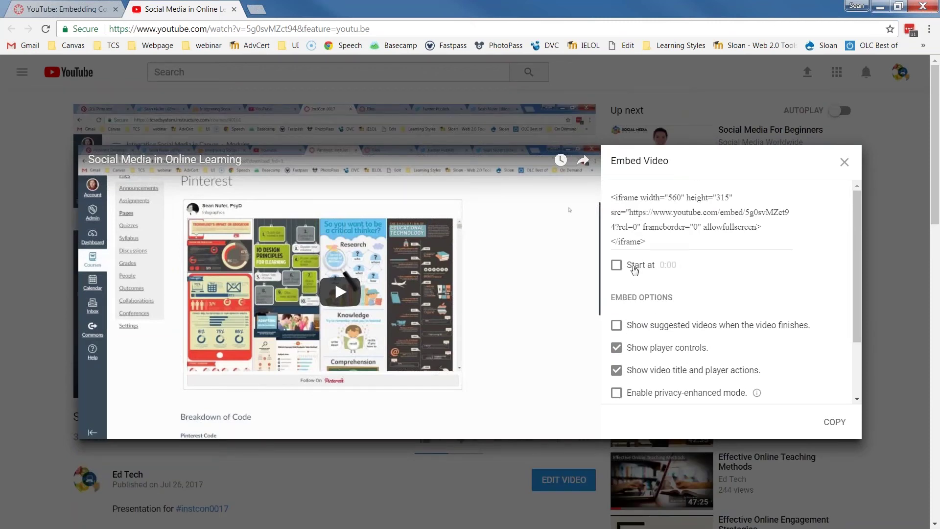
pyautogui.click(617, 270)
pyautogui.write('15:00')
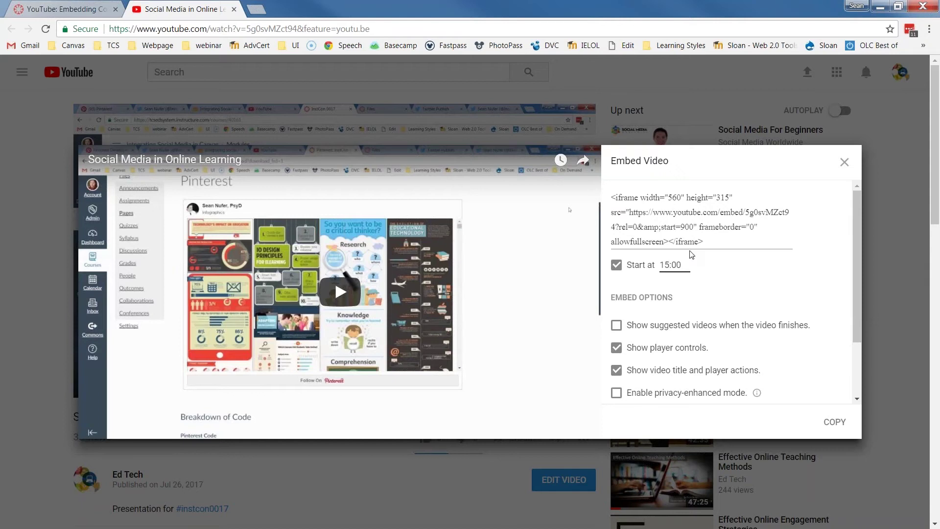
pyautogui.moveTo(634, 197); pyautogui.dragTo(703, 242)
pyautogui.click(616, 265)
# Copy the video's iframe code and open the YouTube page in Canvas for editing in the HTML editor.
pyautogui.rightClick(610, 220)
pyautogui.click(632, 242)
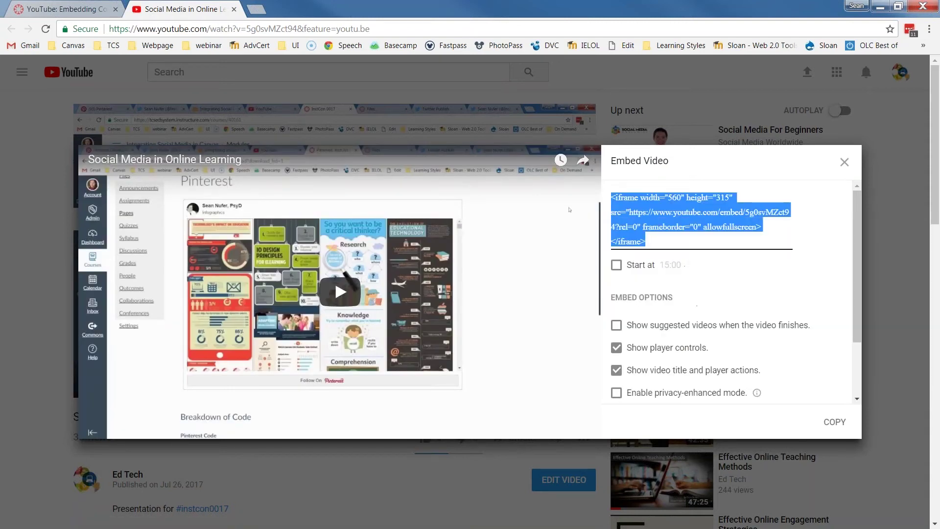
pyautogui.click(56, 10)
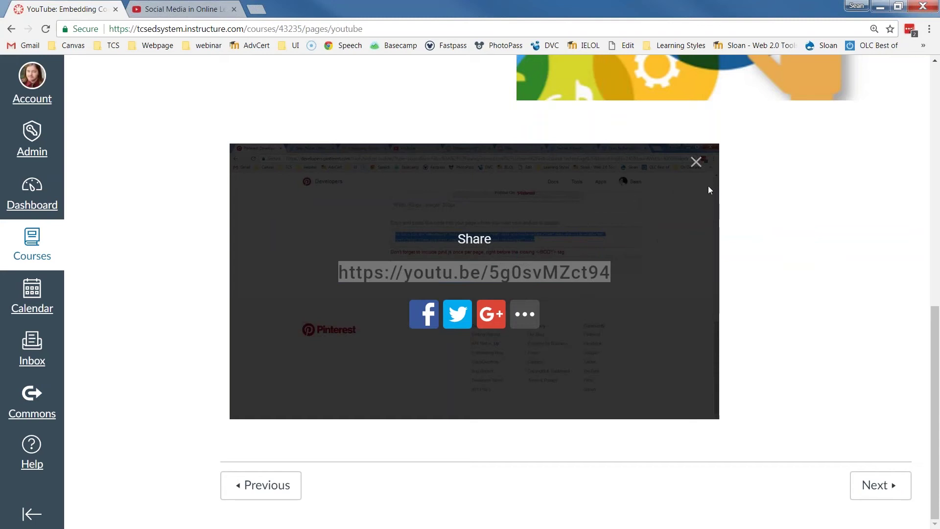
pyautogui.scroll(10, 787, 188)
pyautogui.click(839, 135)
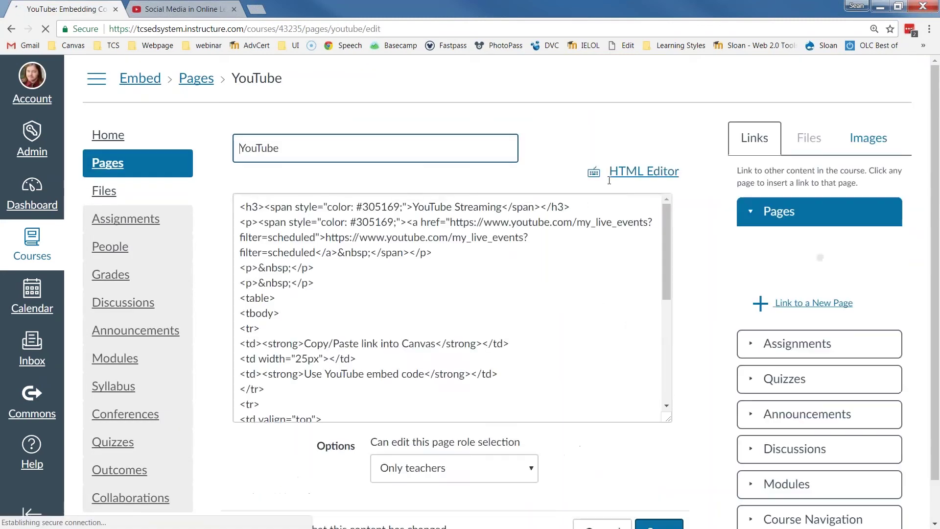
pyautogui.click(636, 171)
# Delete the old video link code at the end of the page's HTML and add an empty line there.
pyautogui.scroll(-8, 497, 316)
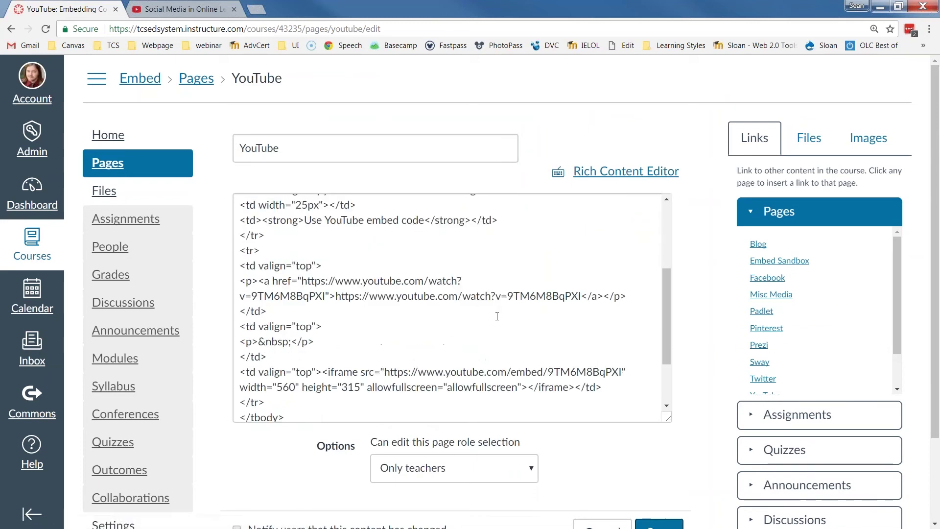
pyautogui.scroll(-1, 495, 317)
pyautogui.moveTo(240, 274); pyautogui.dragTo(538, 288)
pyautogui.hotkey('ctrl', 'x')
pyautogui.hotkey('shift', 'End')
pyautogui.press('Delete')
pyautogui.press('Return')
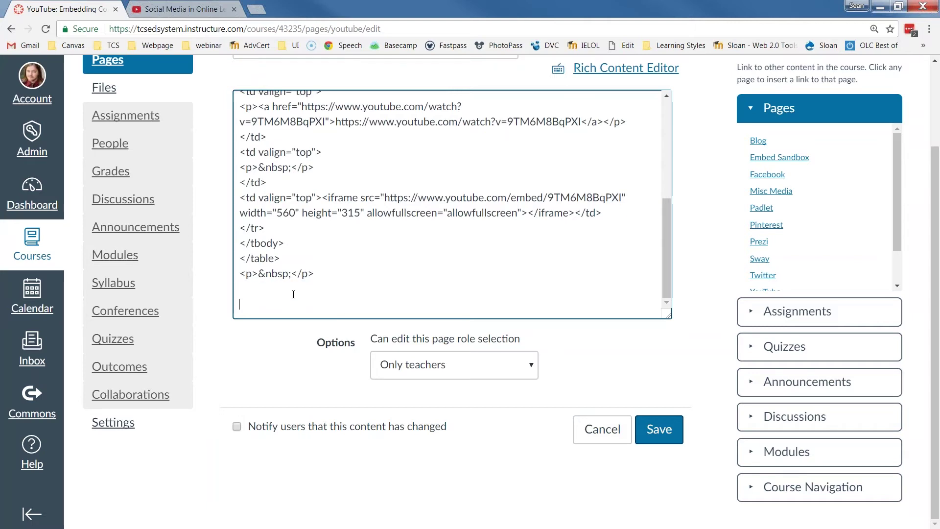
pyautogui.write('This is the')
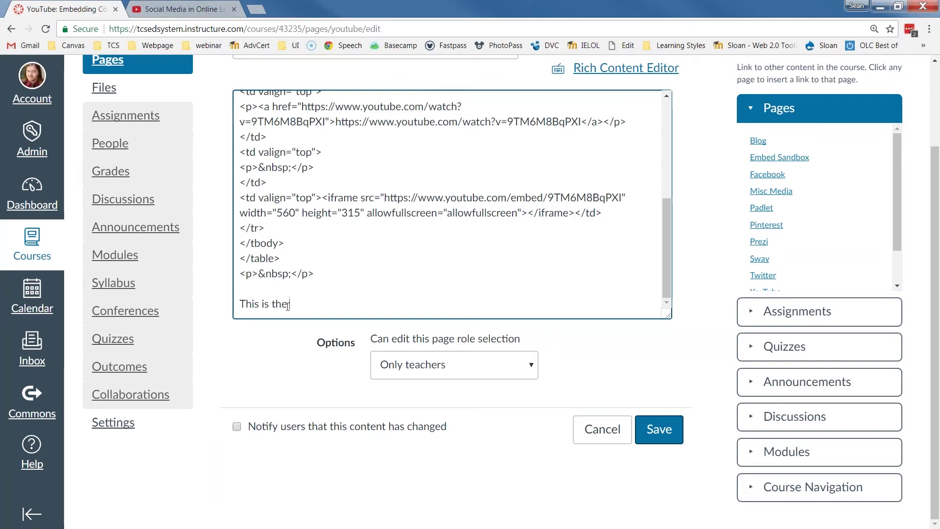
pyautogui.moveTo(292, 303); pyautogui.dragTo(227, 306)
pyautogui.press('BackSpace')
# Replace the content of the final paragraph below the table with "Watch this video:" and add a line after it.
pyautogui.moveTo(259, 277); pyautogui.dragTo(291, 277)
pyautogui.write('Watch this video:</p>')
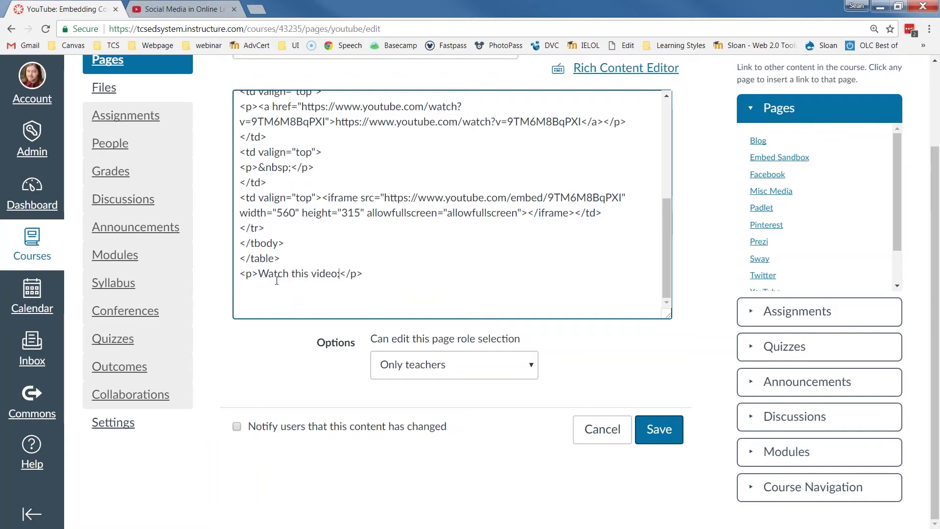
pyautogui.press('Return')
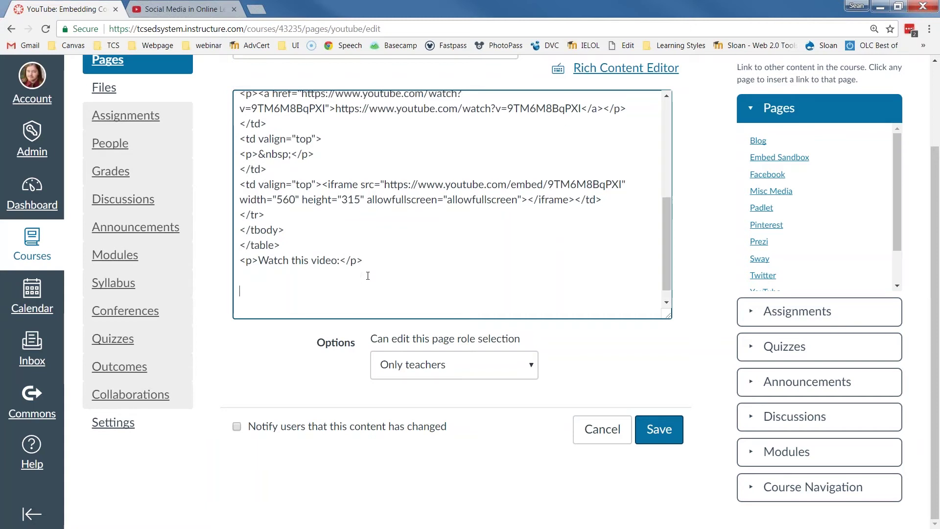
# Insert the copied iframe code as plain text below the "Watch this video:" paragraph and save the page.
pyautogui.rightClick(277, 291)
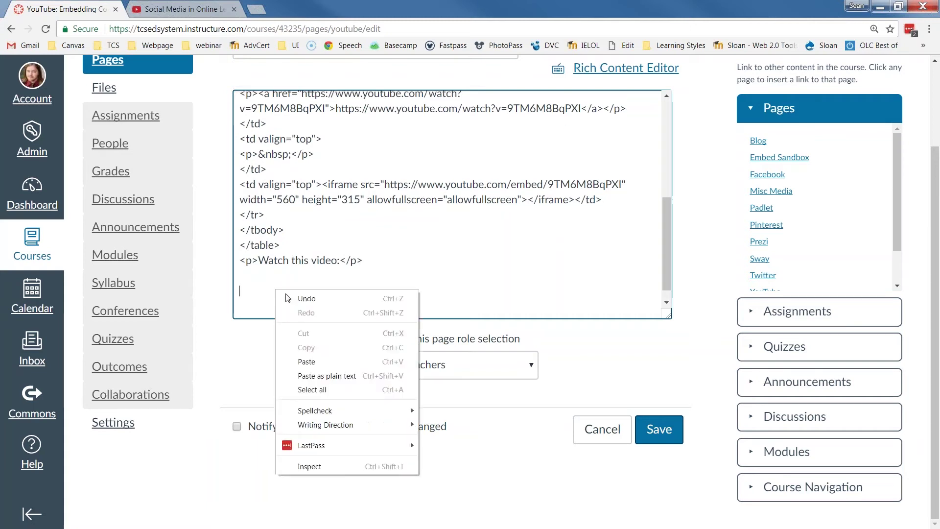
pyautogui.click(310, 375)
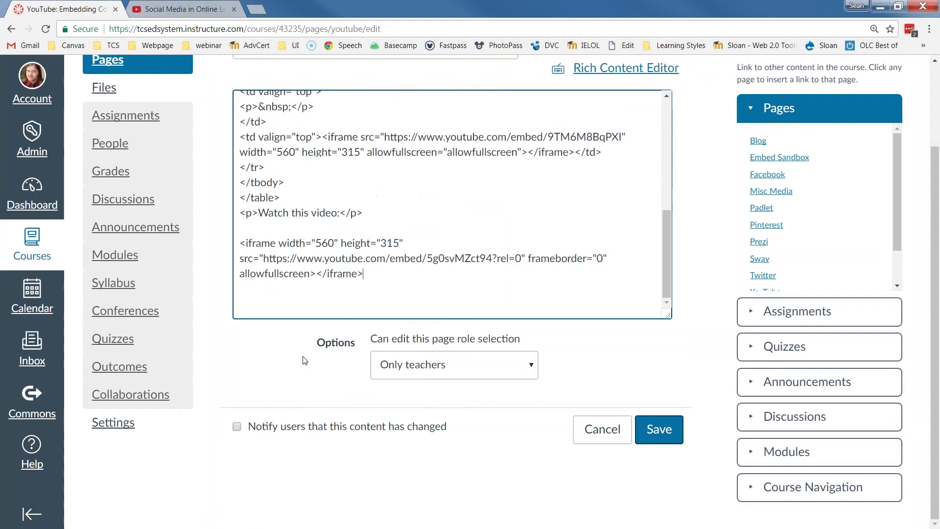
pyautogui.moveTo(240, 244); pyautogui.dragTo(363, 273)
pyautogui.click(659, 430)
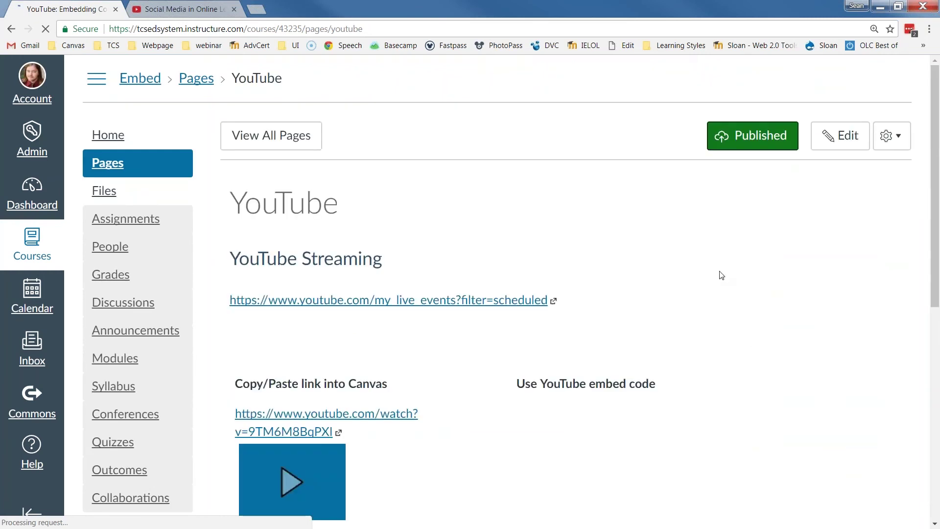
# Examine the saved page, highlighting "Watch this video:" and comparing the linked video's thumbnail with the embedded players.
pyautogui.scroll(-4, 850, 285)
pyautogui.scroll(-5, 734, 342)
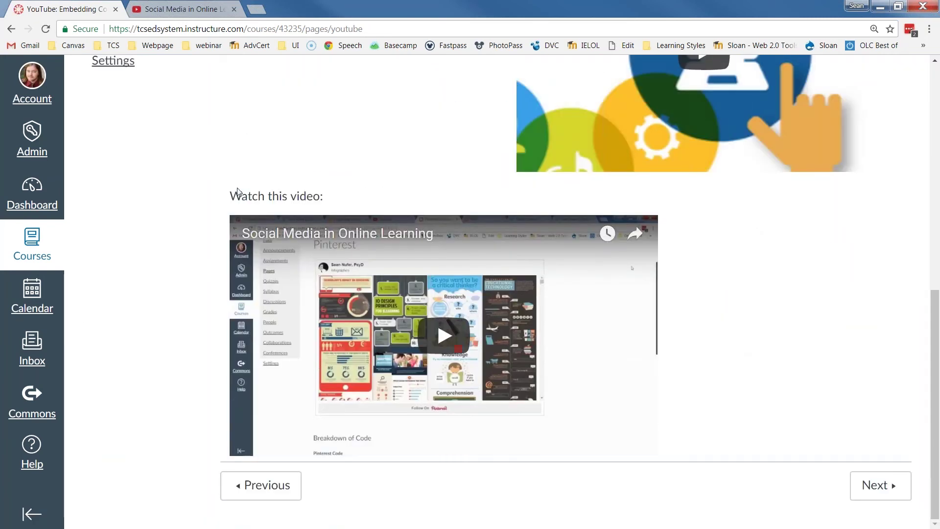
pyautogui.moveTo(229, 198); pyautogui.dragTo(323, 198)
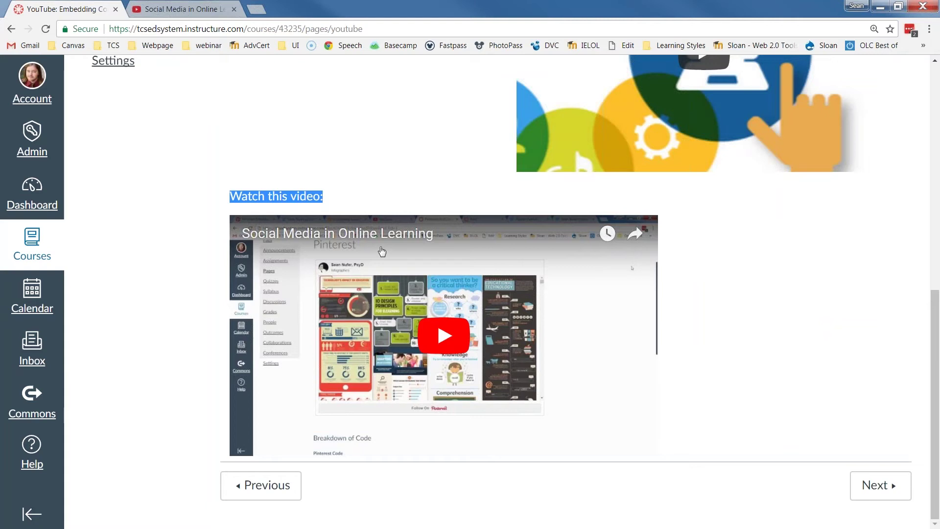
pyautogui.scroll(1, 504, 283)
pyautogui.scroll(3, 262, 138)
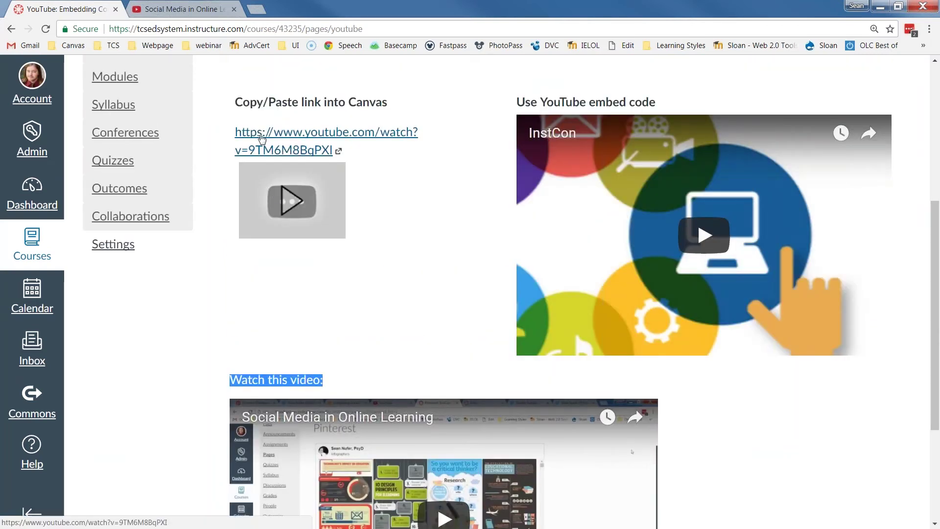
pyautogui.scroll(-2, 350, 390)
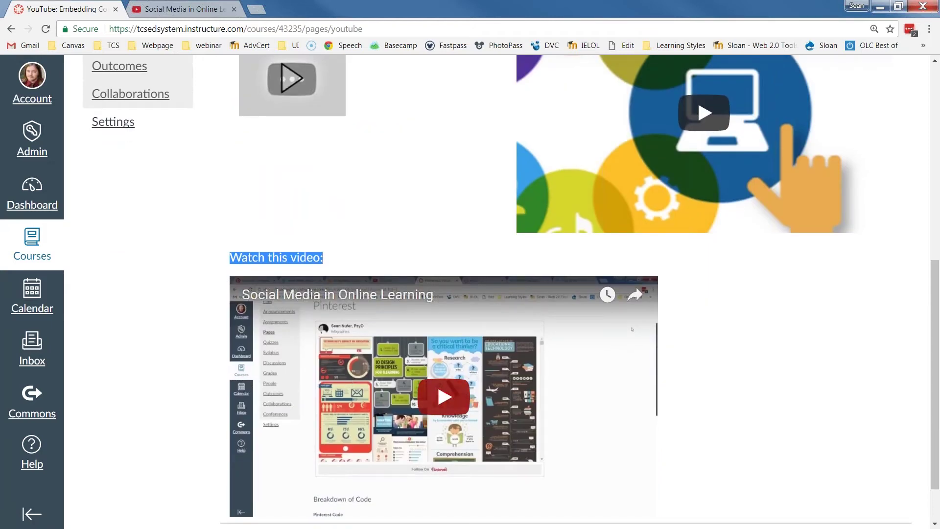
pyautogui.scroll(4, 384, 214)
pyautogui.click(303, 210)
pyautogui.click(268, 437)
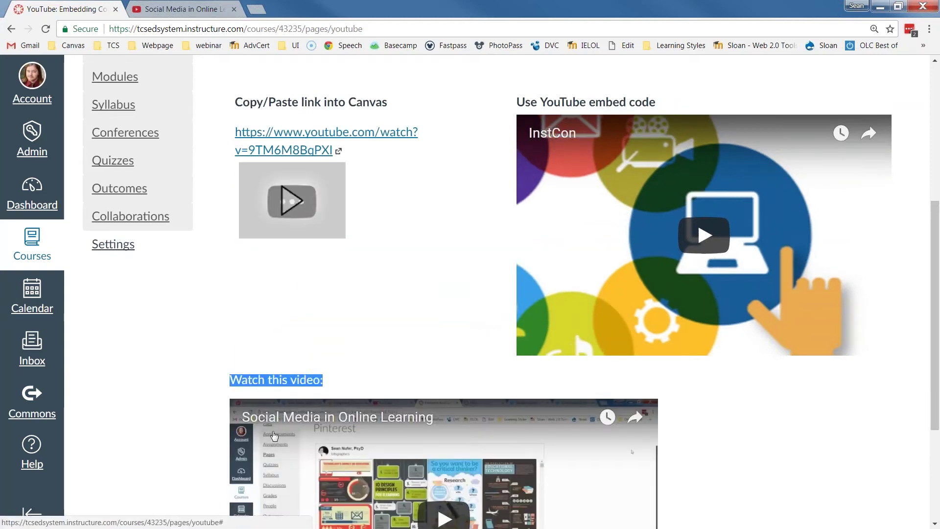
# Play the embedded "Social Media in Online Learning" video on the page and pause it.
pyautogui.scroll(-3, 367, 359)
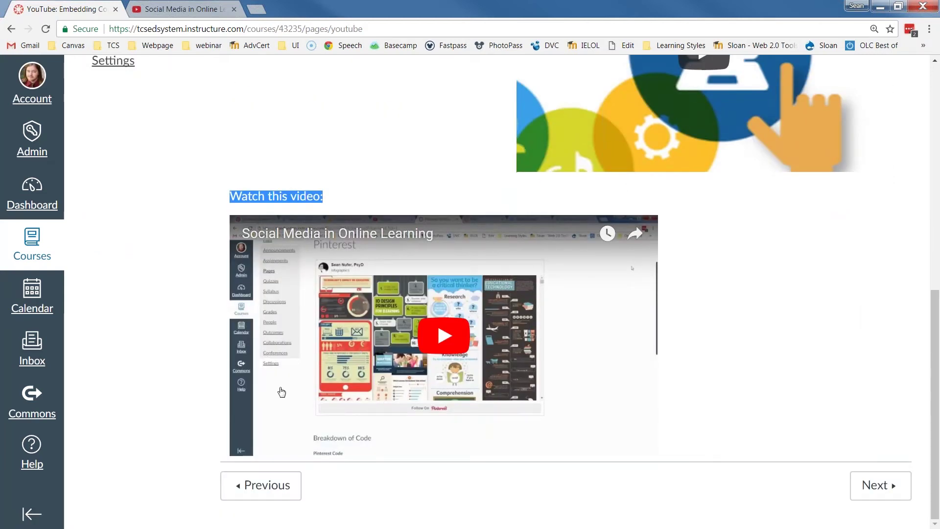
pyautogui.click(443, 336)
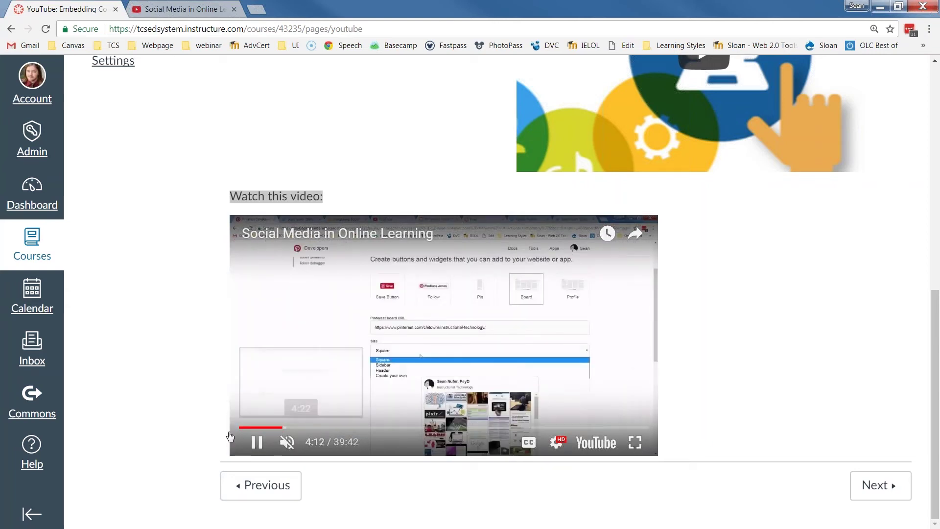
pyautogui.click(257, 443)
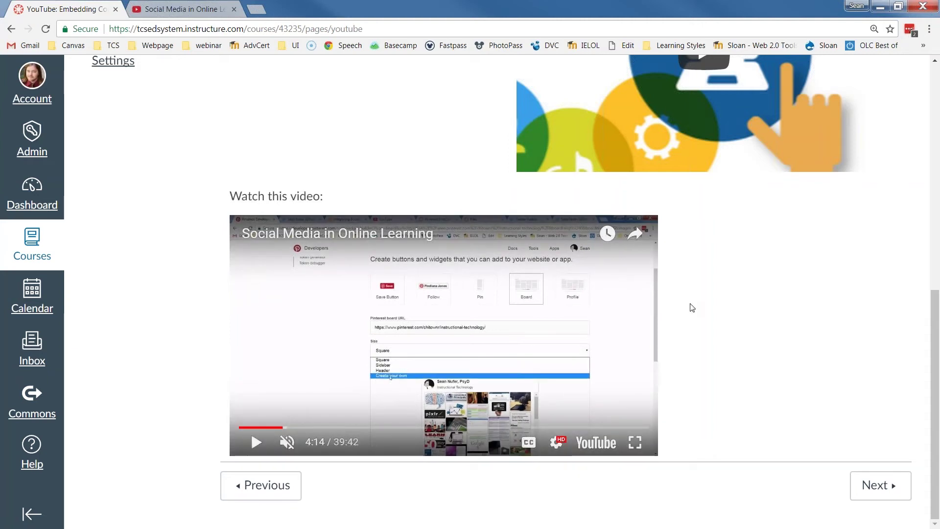
# Go to the course's next page, Padlet.
pyautogui.scroll(4, 692, 307)
pyautogui.scroll(-10, 740, 269)
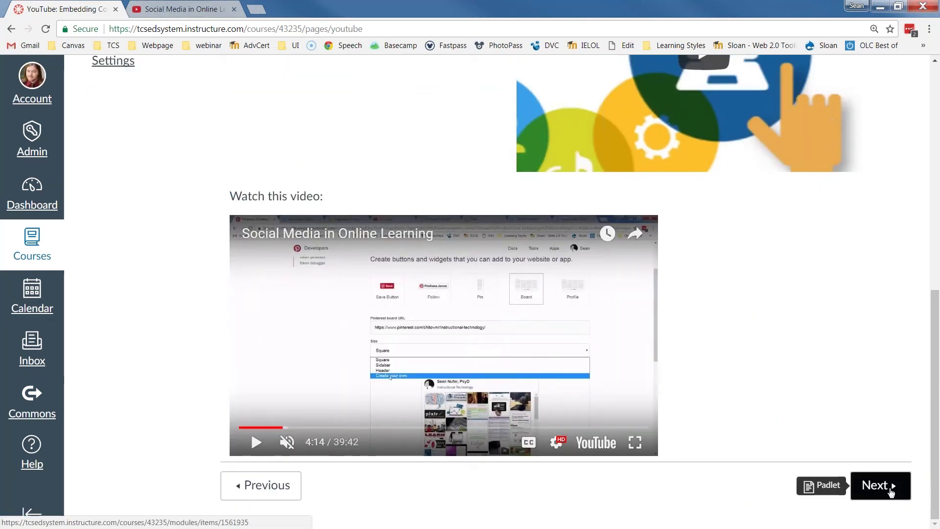
pyautogui.click(890, 489)
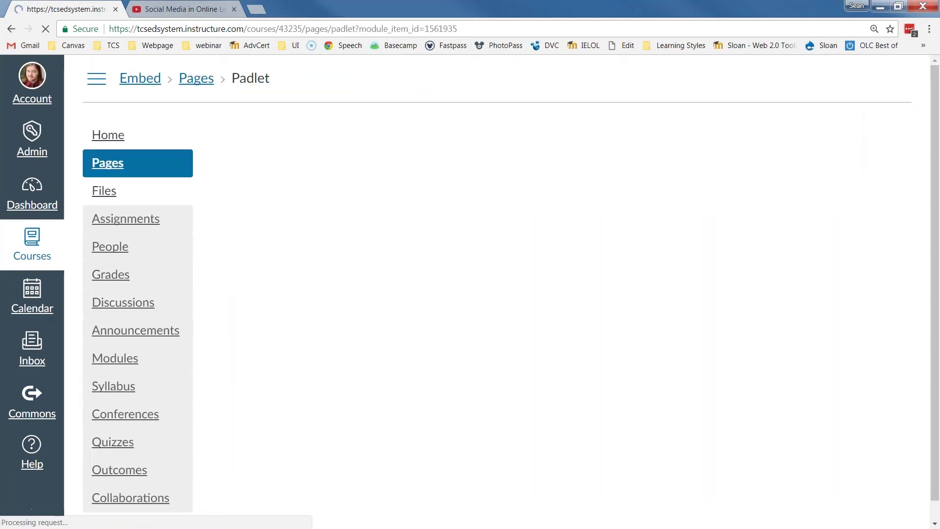
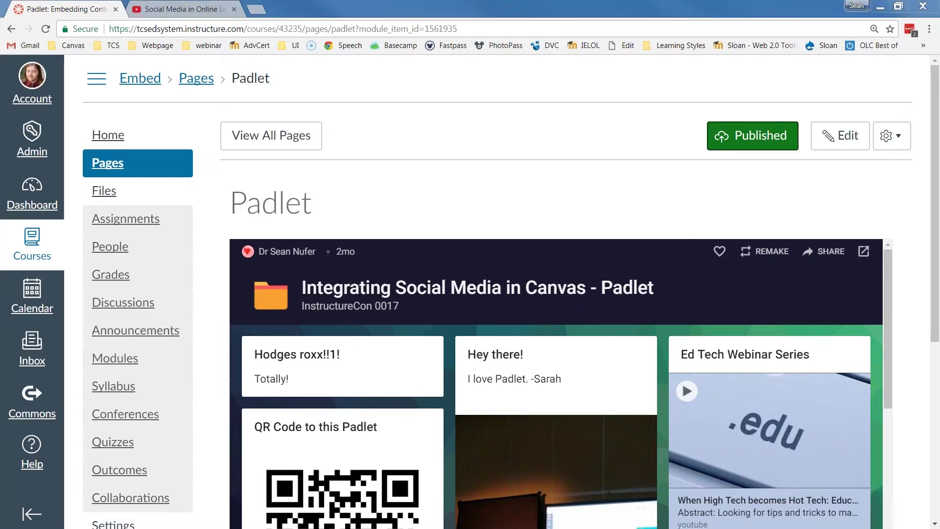
# Examine the embedded Padlet board, highlighting its title "Integrating Social Media in Canvas - Padlet" and viewing its posts.
pyautogui.click(265, 137)
pyautogui.scroll(-3, 911, 206)
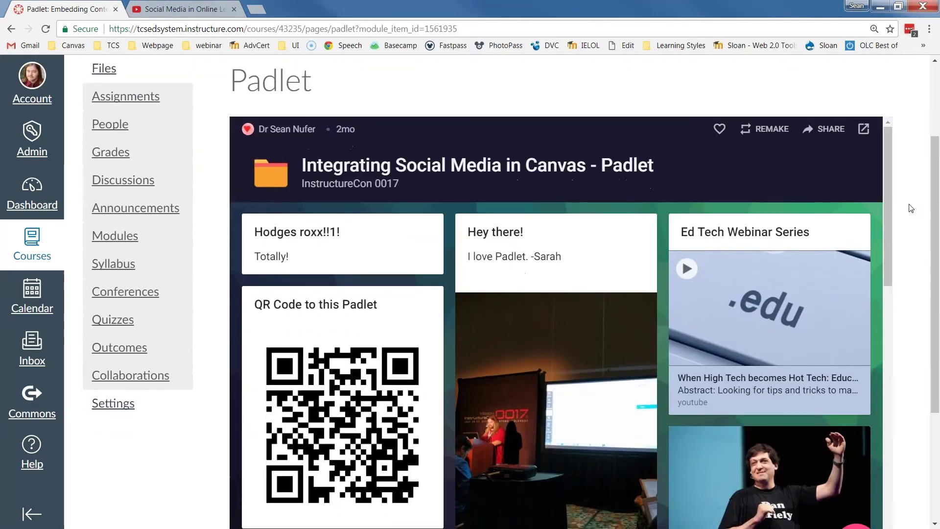
pyautogui.scroll(1, 910, 210)
pyautogui.scroll(-1, 904, 225)
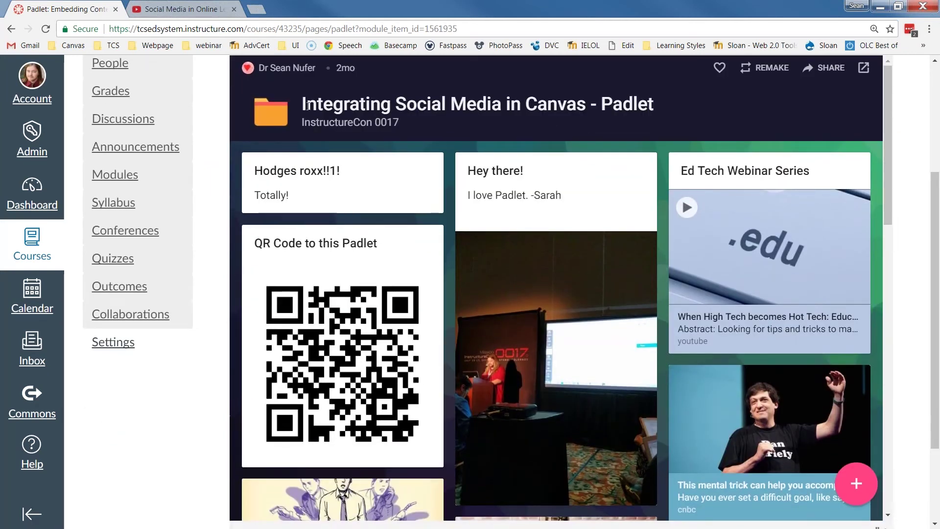
pyautogui.moveTo(304, 105); pyautogui.dragTo(648, 104)
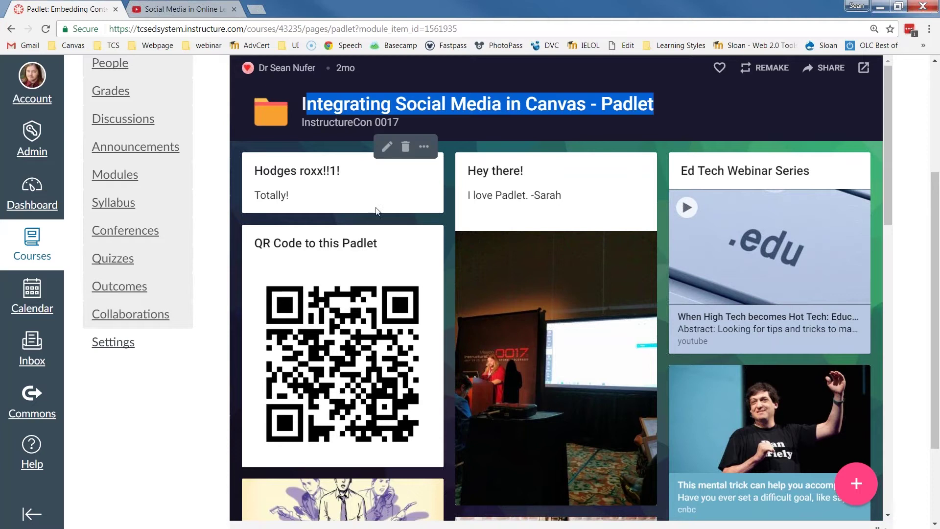
pyautogui.scroll(-3, 363, 238)
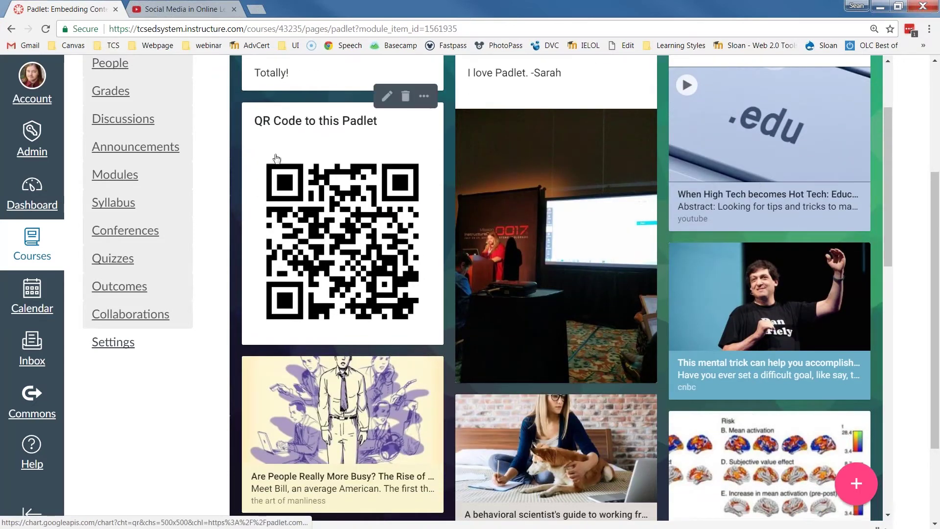
# View the CNBC article post "This mental trick can help you accomplish your most challenging goals" inside the embedded board and close it.
pyautogui.scroll(-1, 338, 372)
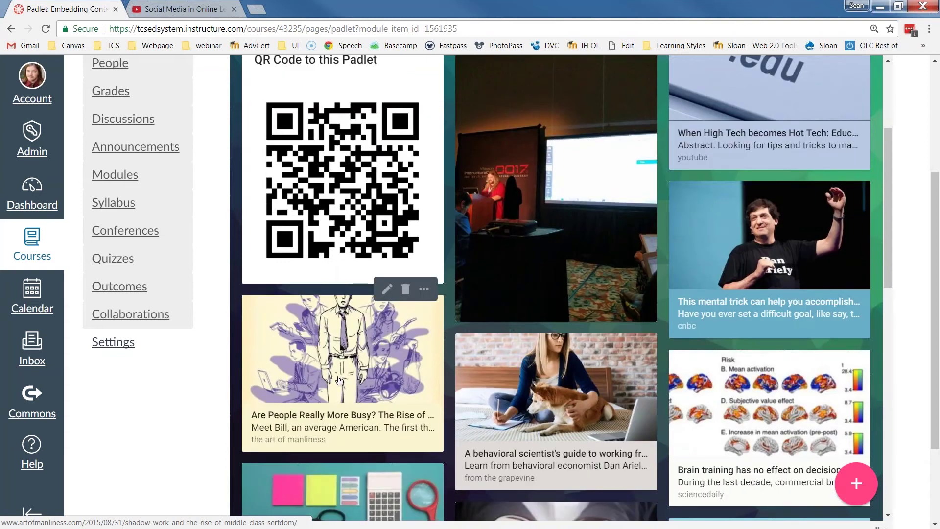
pyautogui.click(763, 235)
pyautogui.scroll(-1, 637, 235)
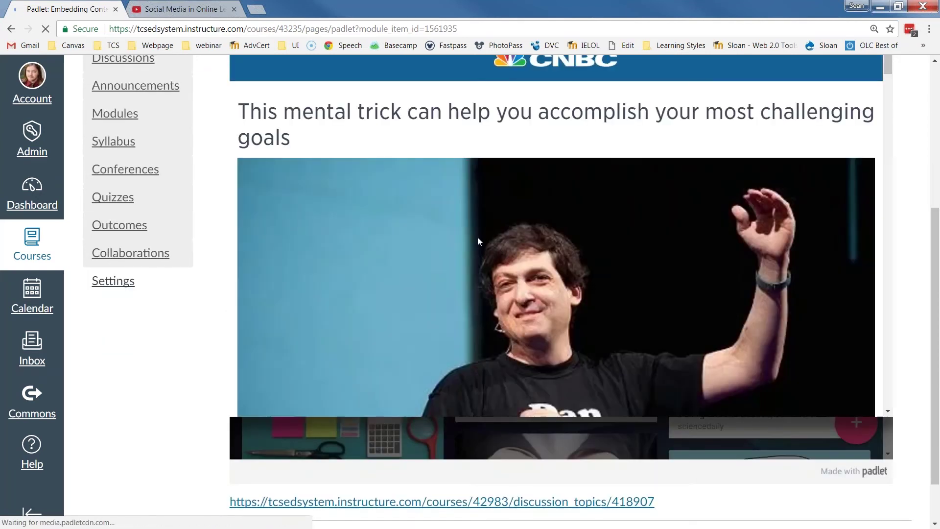
pyautogui.scroll(-2, 515, 270)
pyautogui.scroll(-5, 514, 273)
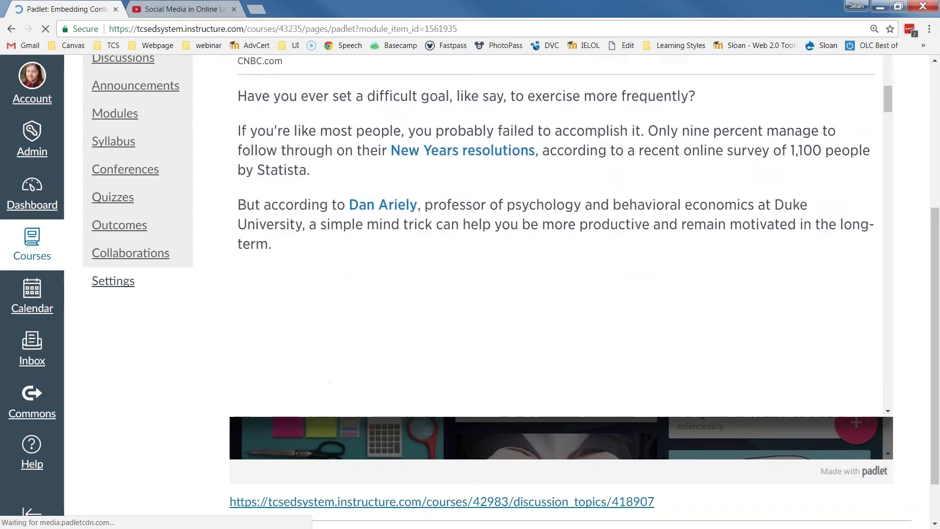
pyautogui.press('Escape')
# Play the "How we read each other's minds" post, view it and the "Synapses in the brain" article in separate tabs, and close the extra tabs.
pyautogui.scroll(-8, 661, 349)
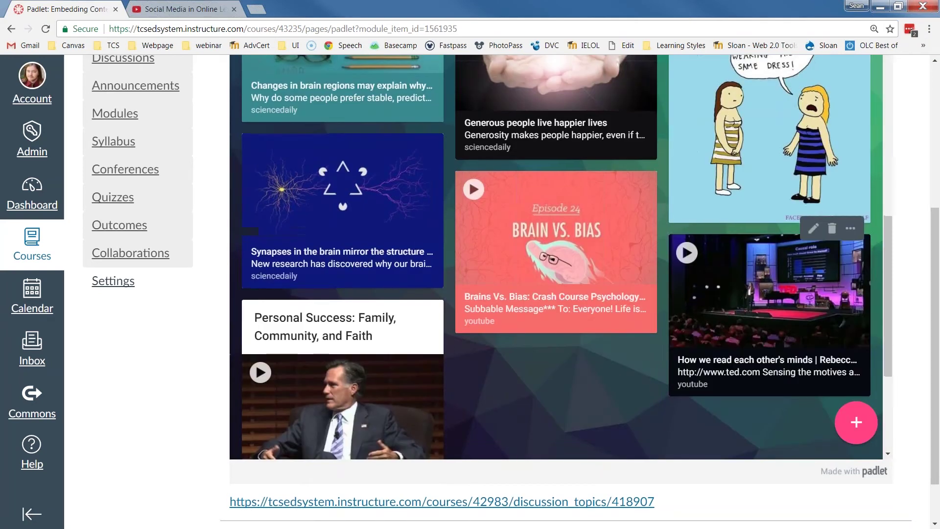
pyautogui.click(685, 254)
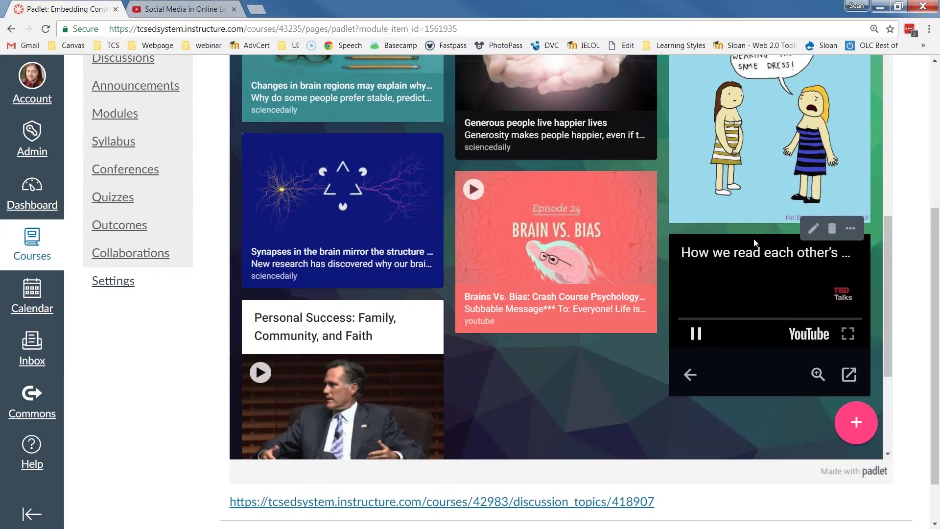
pyautogui.click(849, 374)
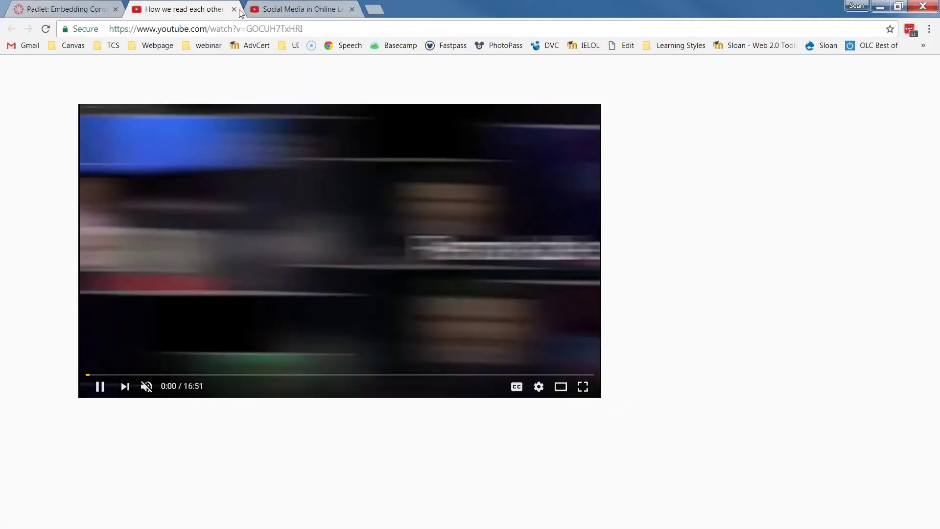
pyautogui.click(234, 9)
pyautogui.middleClick(234, 10)
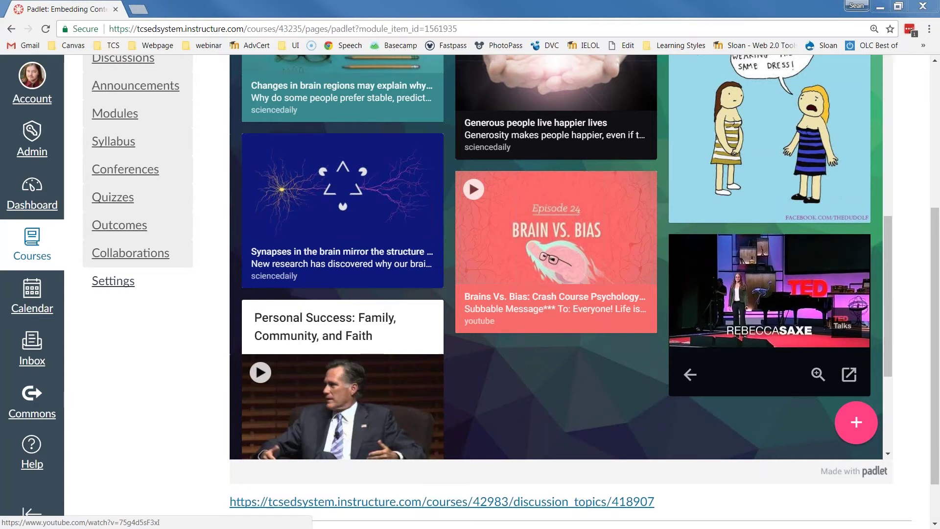
pyautogui.click(343, 211)
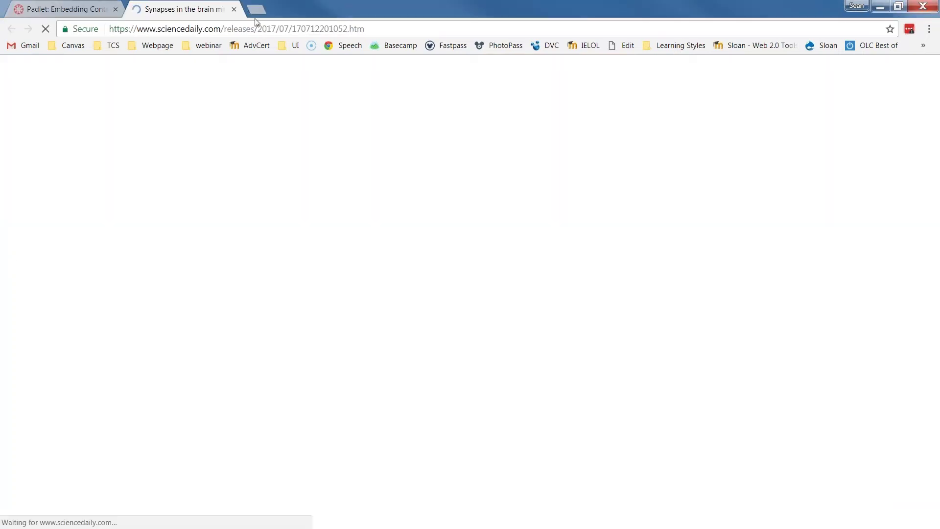
pyautogui.click(235, 10)
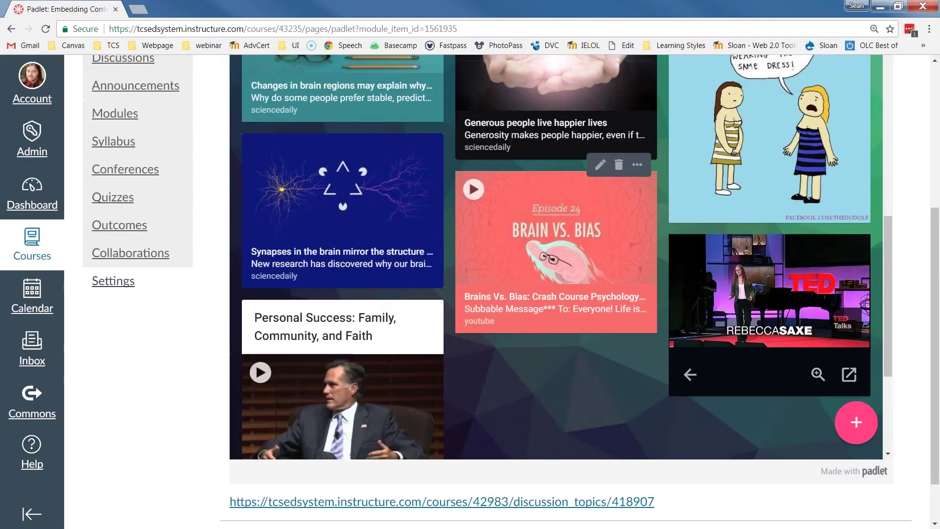
# Examine the posts and header options of the Padlet board embedded in the Canvas page.
pyautogui.scroll(8, 742, 341)
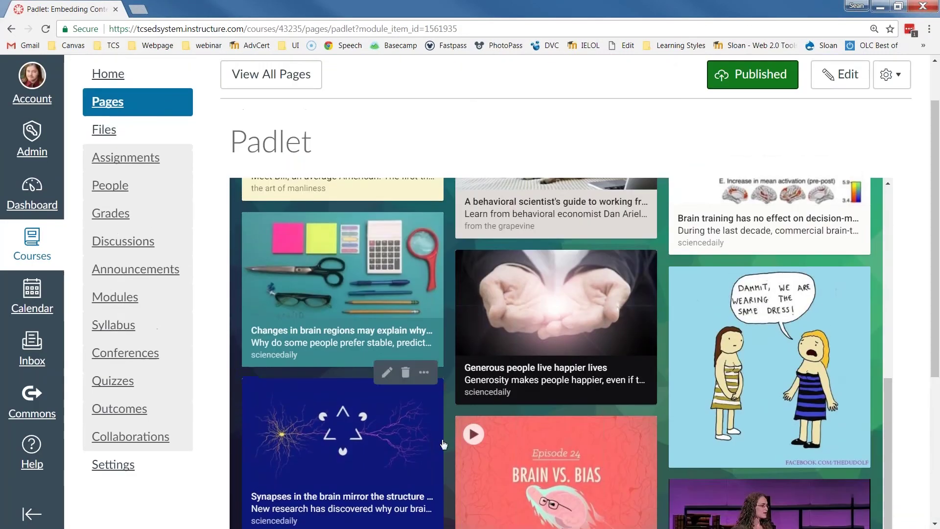
pyautogui.scroll(5, 607, 275)
pyautogui.scroll(8, 342, 372)
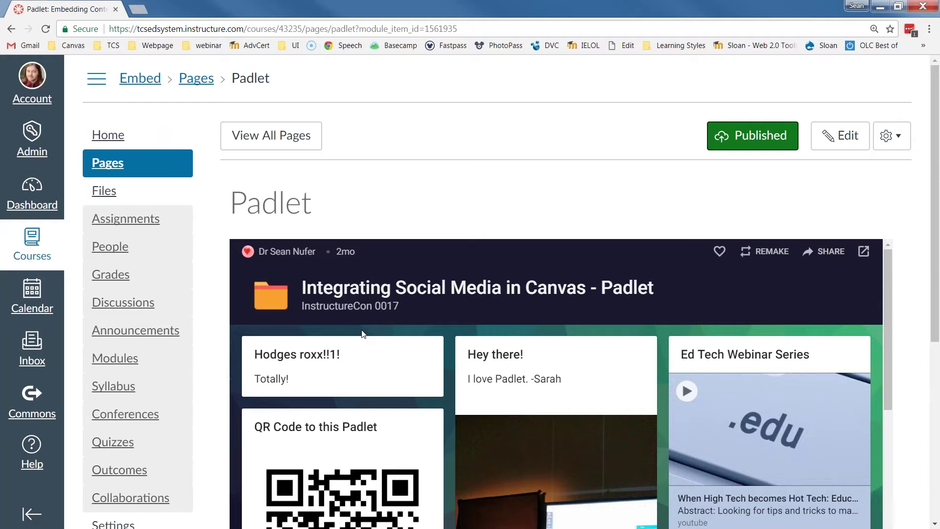
pyautogui.scroll(-2, 535, 342)
pyautogui.scroll(-4, 907, 309)
pyautogui.scroll(-2, 906, 309)
pyautogui.scroll(5, 905, 309)
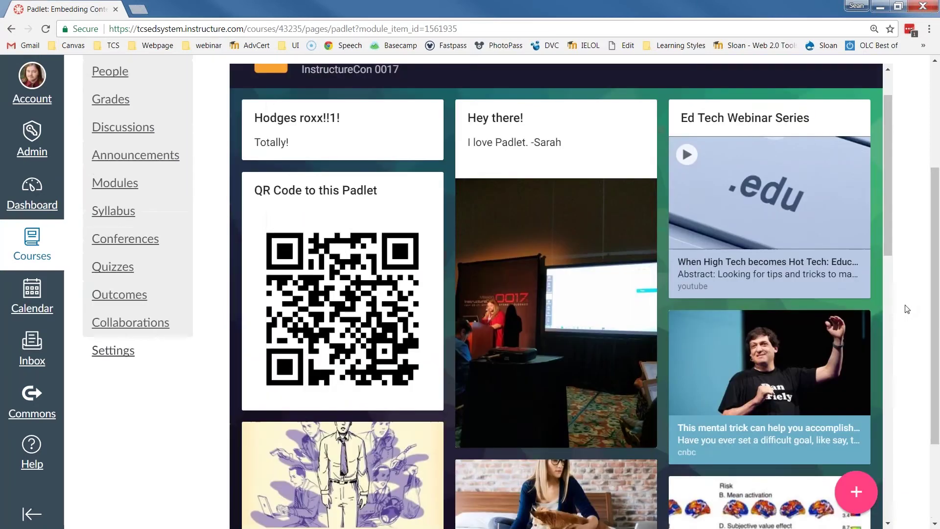
pyautogui.scroll(2, 841, 274)
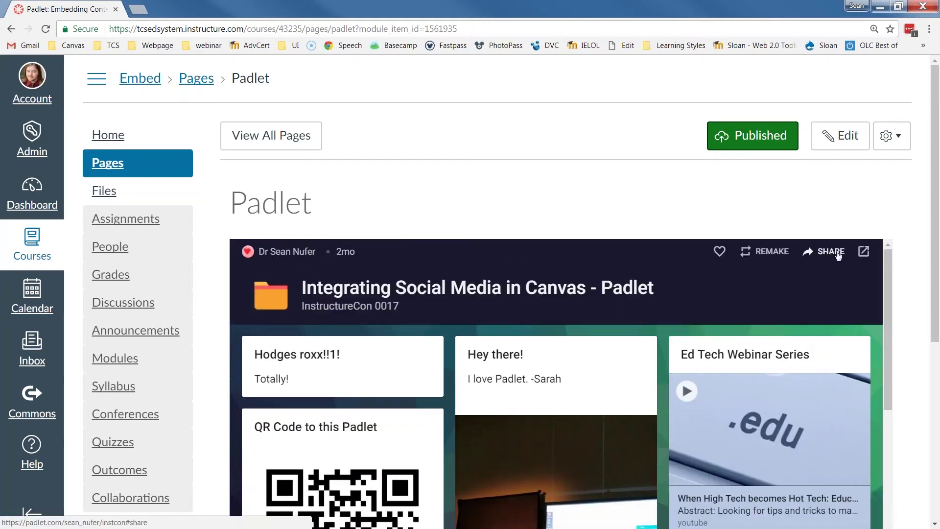
# Open the embedded board on its own Padlet page and look through its posts.
pyautogui.click(864, 253)
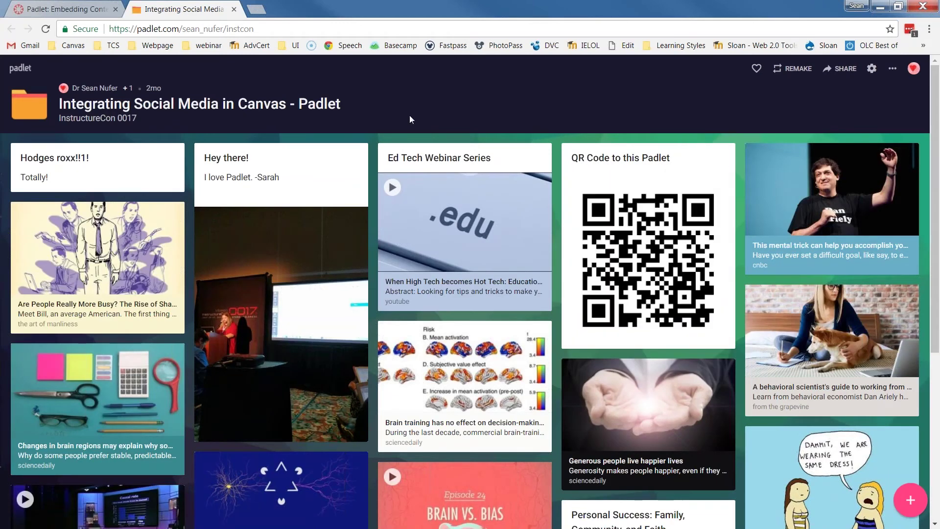
pyautogui.scroll(-4, 390, 171)
pyautogui.scroll(-2, 391, 175)
pyautogui.scroll(6, 396, 186)
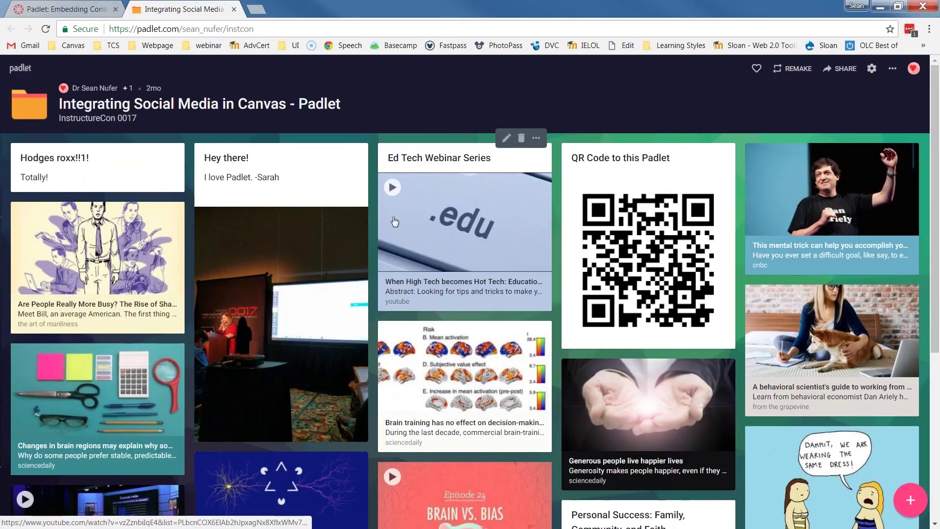
pyautogui.scroll(-5, 411, 129)
# Start a new post on the Padlet board and bring up its attachment options.
pyautogui.click(910, 500)
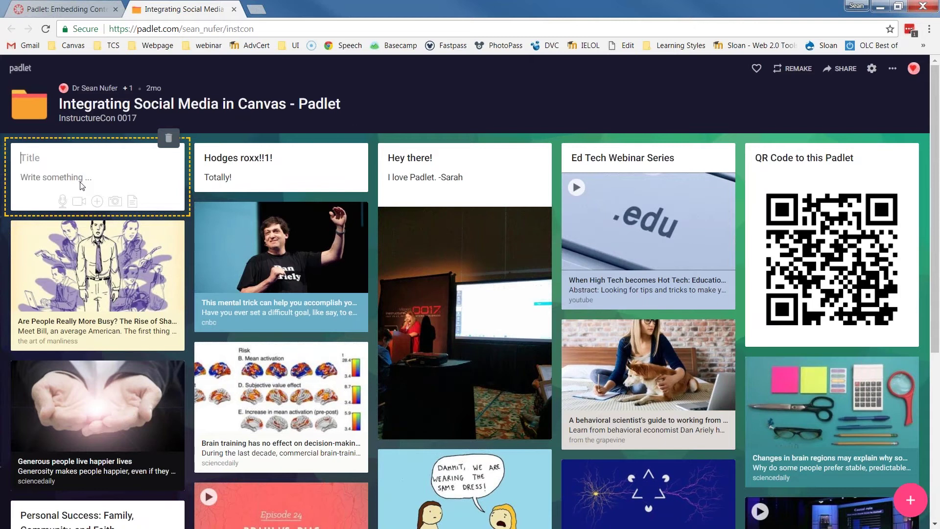
pyautogui.click(97, 202)
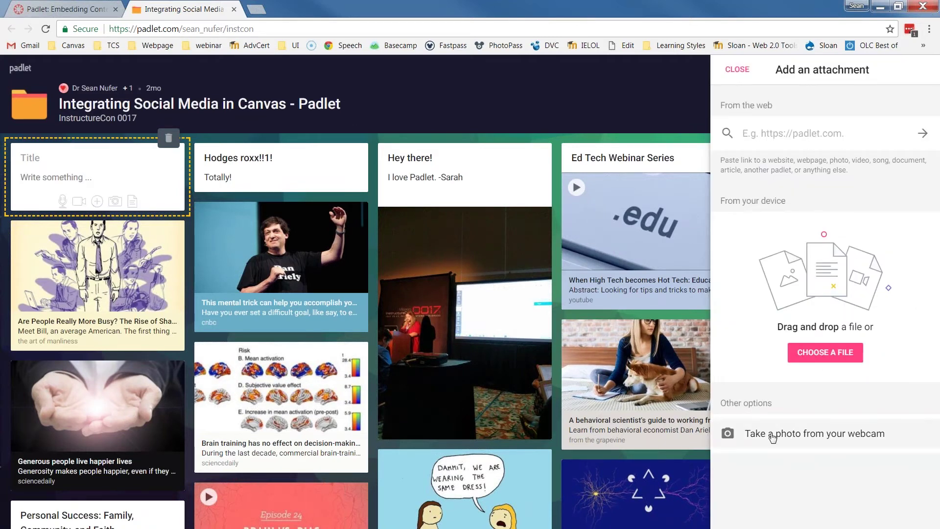
pyautogui.click(789, 438)
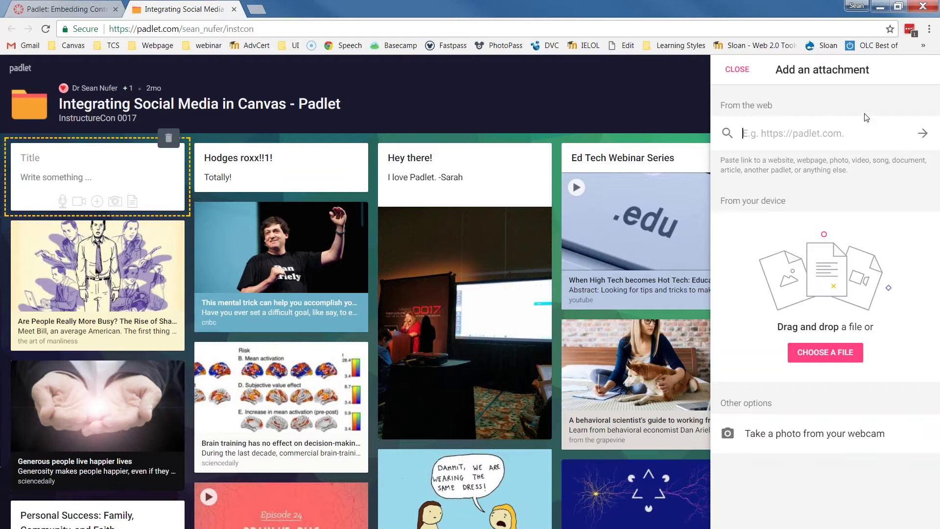
# Search the web for "forbes" in a new tab and open the Forbes article "Twitter Tests Lengthening The 140-Character Tweet".
pyautogui.click(256, 9)
pyautogui.write('forbes')
pyautogui.press('Return')
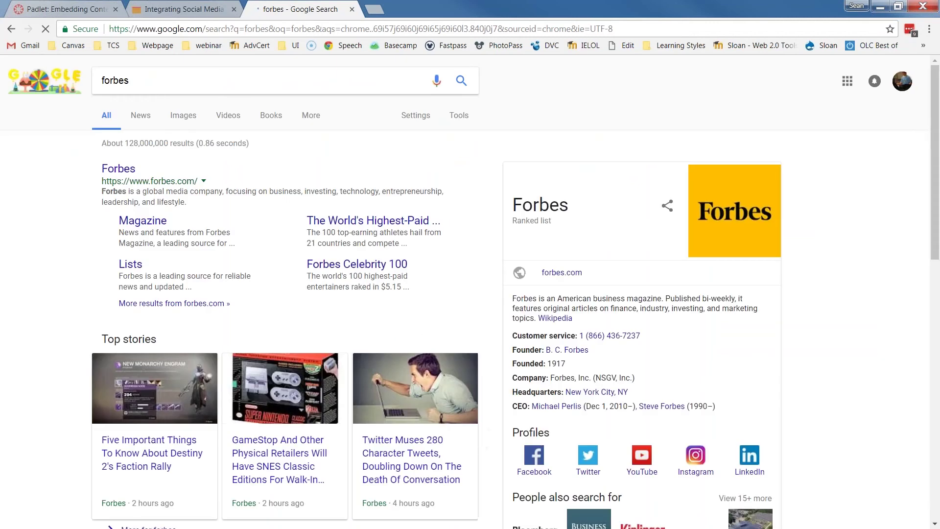
pyautogui.click(118, 169)
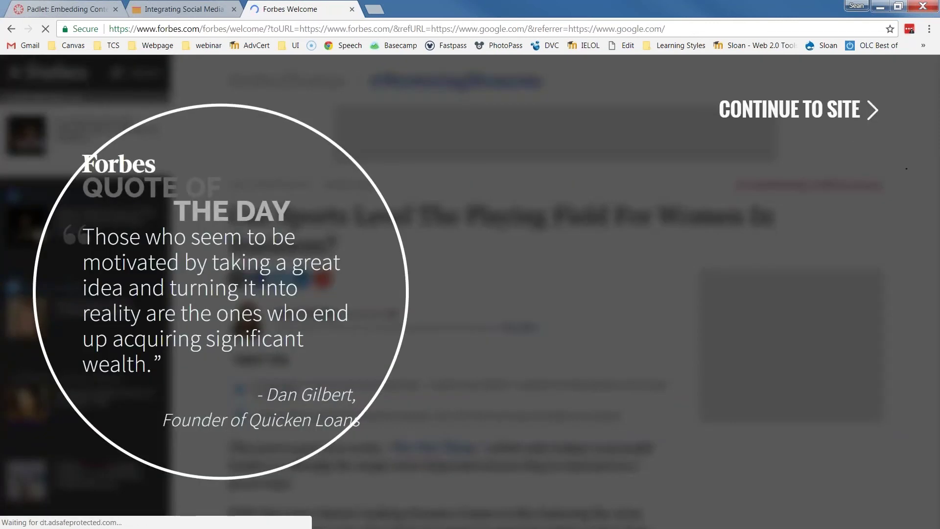
pyautogui.click(833, 110)
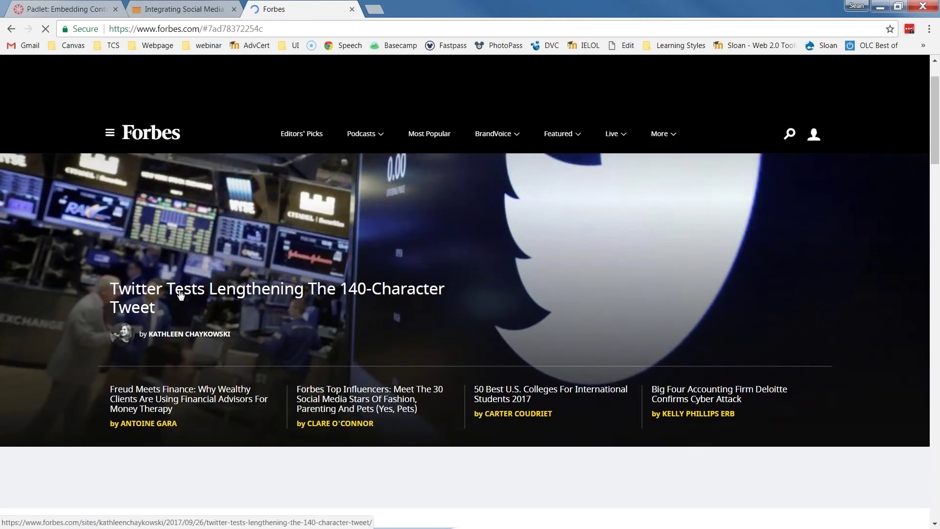
pyautogui.click(180, 293)
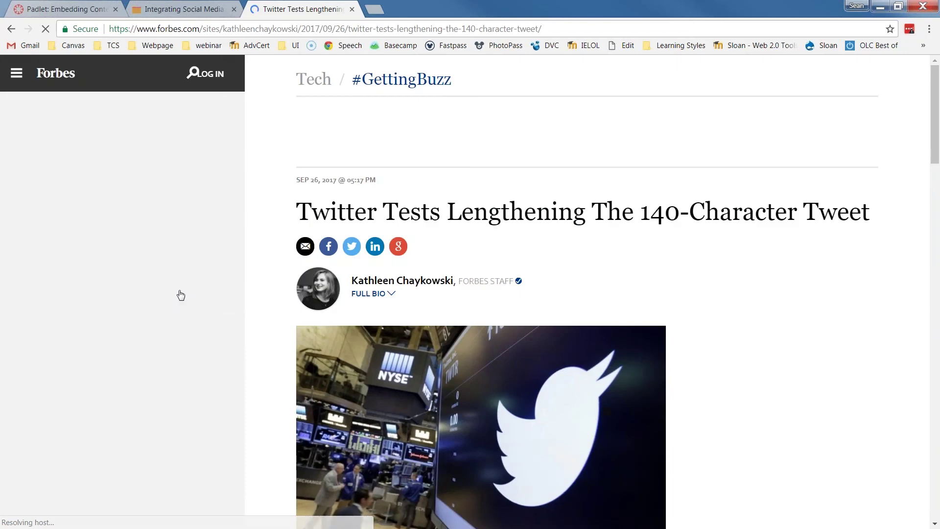
# Copy the Forbes article's web address and close its tab.
pyautogui.scroll(-9, 832, 253)
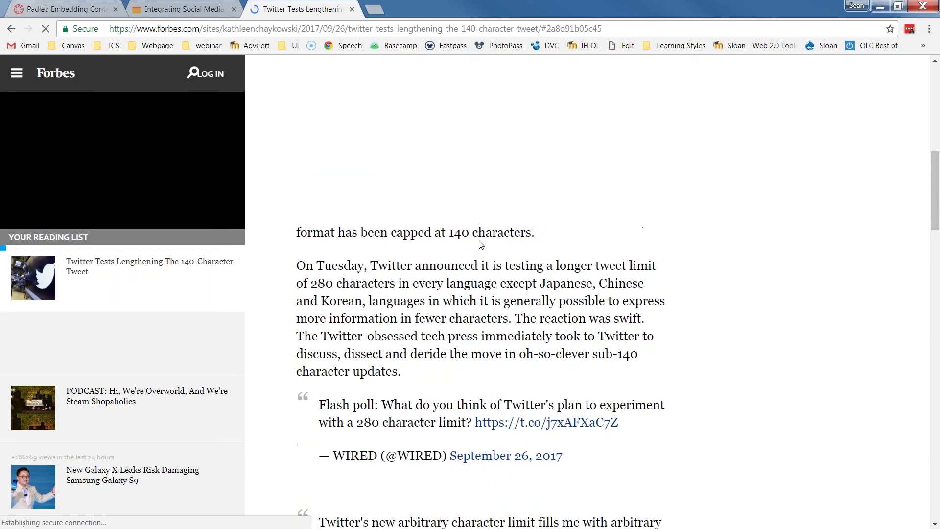
pyautogui.hotkey('ctrl', 'l')
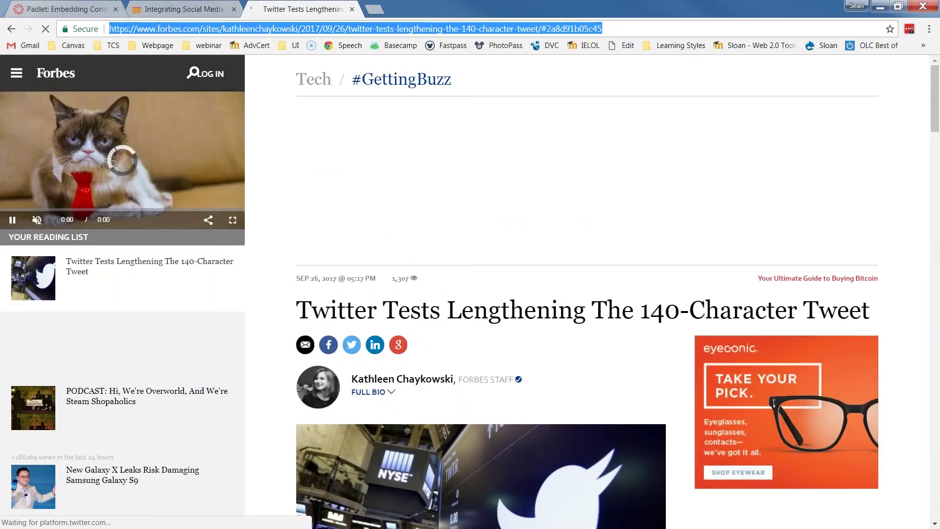
pyautogui.click(352, 9)
# Attach the copied Forbes article link to the new Padlet post and accept the preview.
pyautogui.rightClick(770, 139)
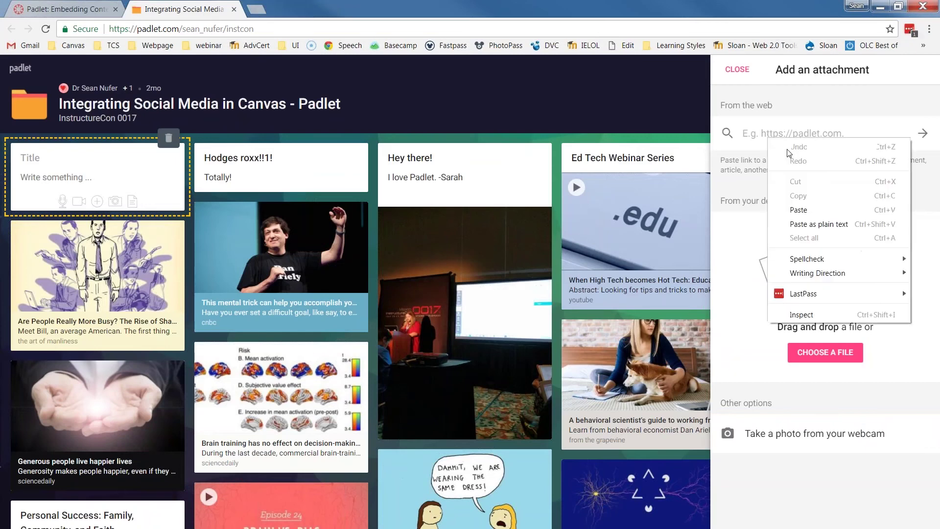
pyautogui.click(813, 224)
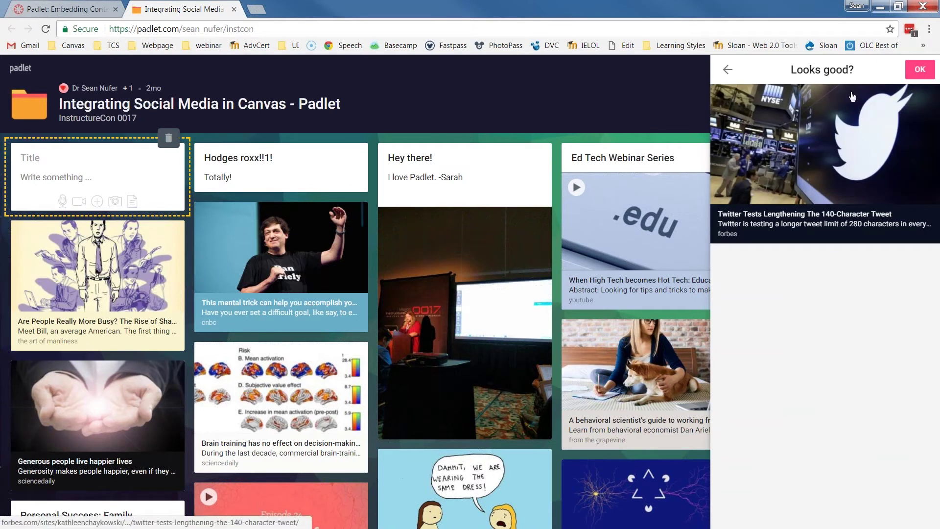
pyautogui.click(920, 70)
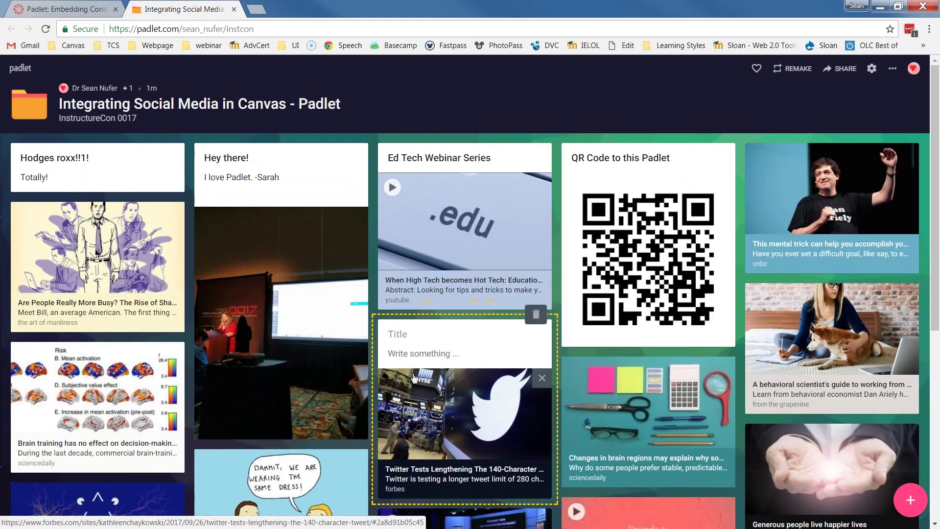
# Look over the board with its new post, and copy the padlet's link from its sharing options.
pyautogui.scroll(-3, 445, 364)
pyautogui.scroll(2, 445, 363)
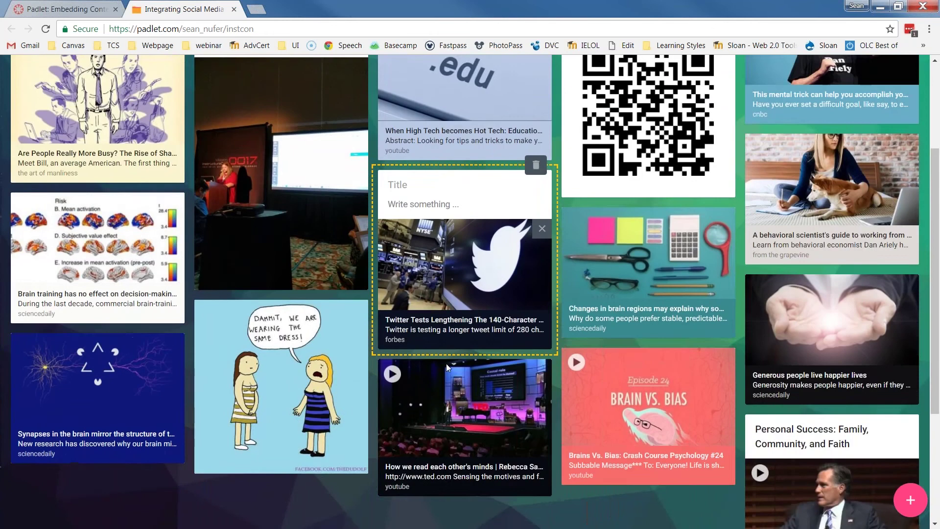
pyautogui.scroll(2, 750, 344)
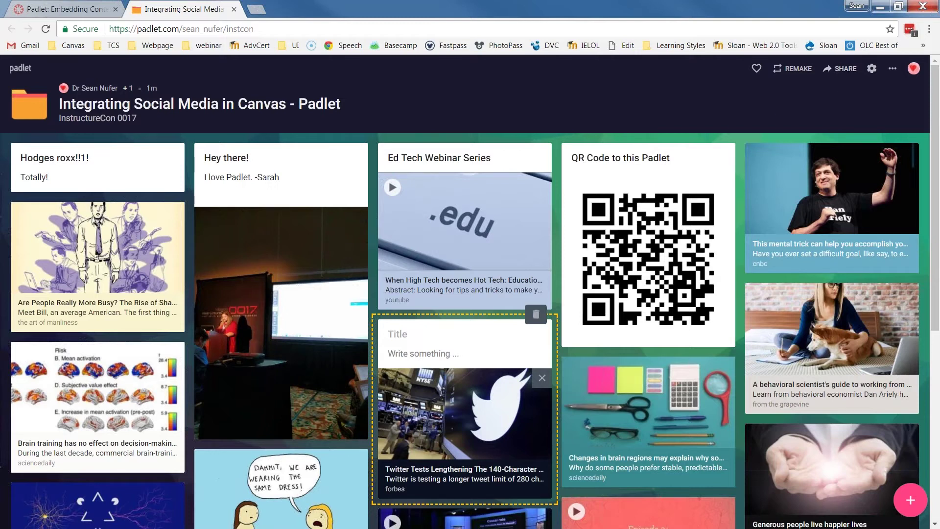
pyautogui.click(840, 68)
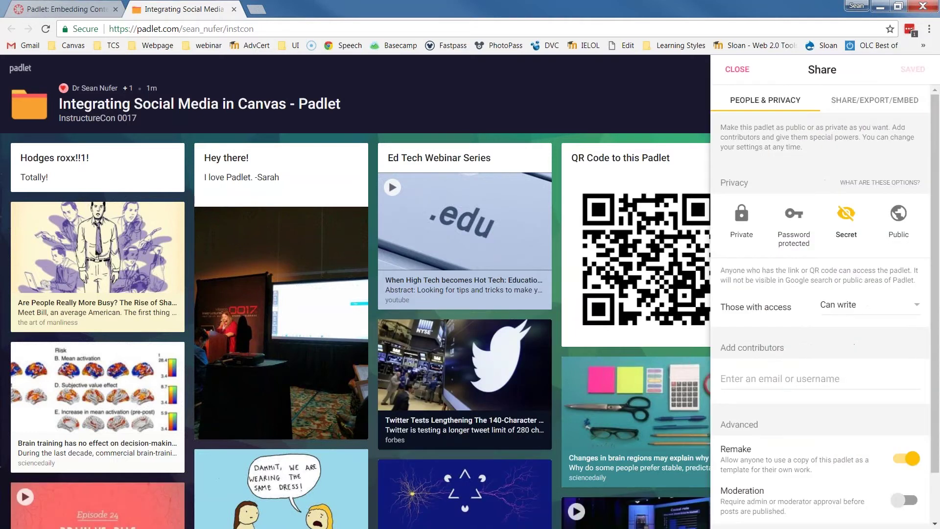
pyautogui.click(881, 101)
pyautogui.click(778, 325)
# Paste the copied padlet link into a new tab's address to inspect it, and close the tab and the sharing options.
pyautogui.hotkey('ctrl', 't')
pyautogui.hotkey('ctrl', 'v')
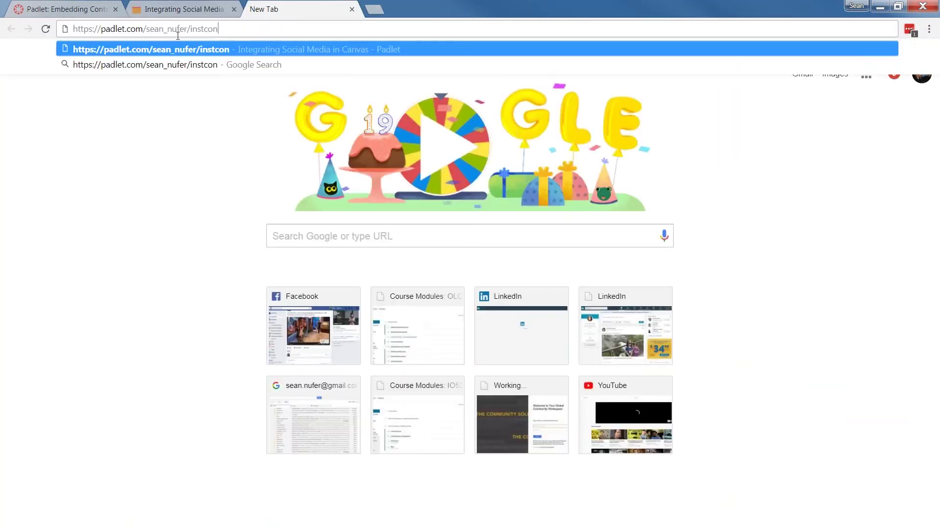
pyautogui.moveTo(73, 28); pyautogui.dragTo(226, 37)
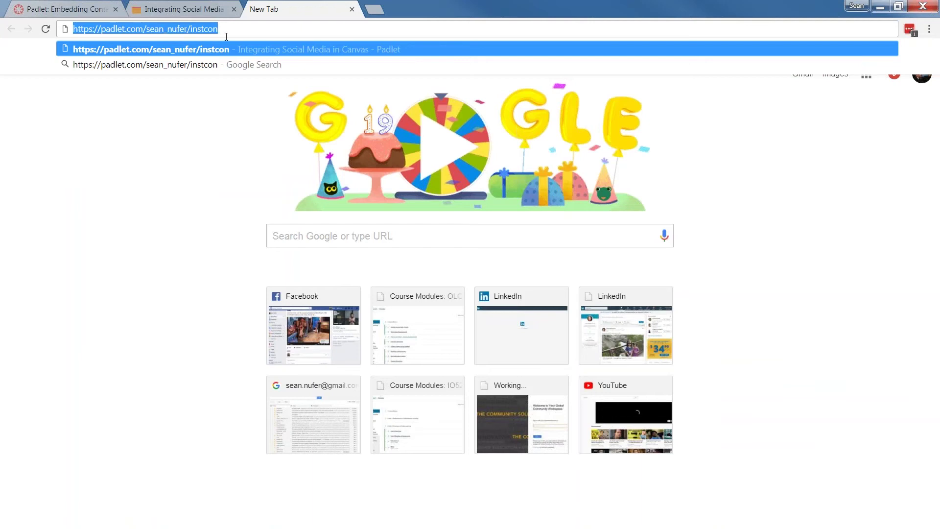
pyautogui.click(352, 9)
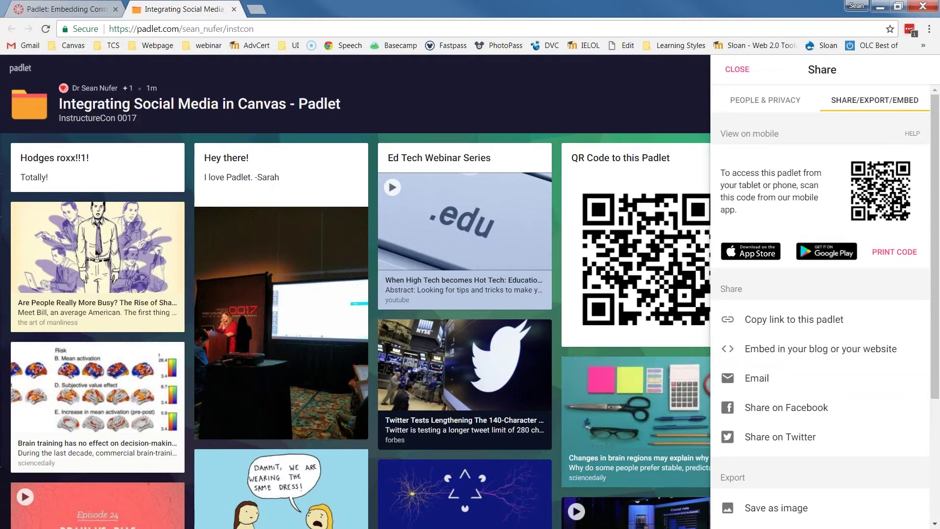
pyautogui.click(737, 69)
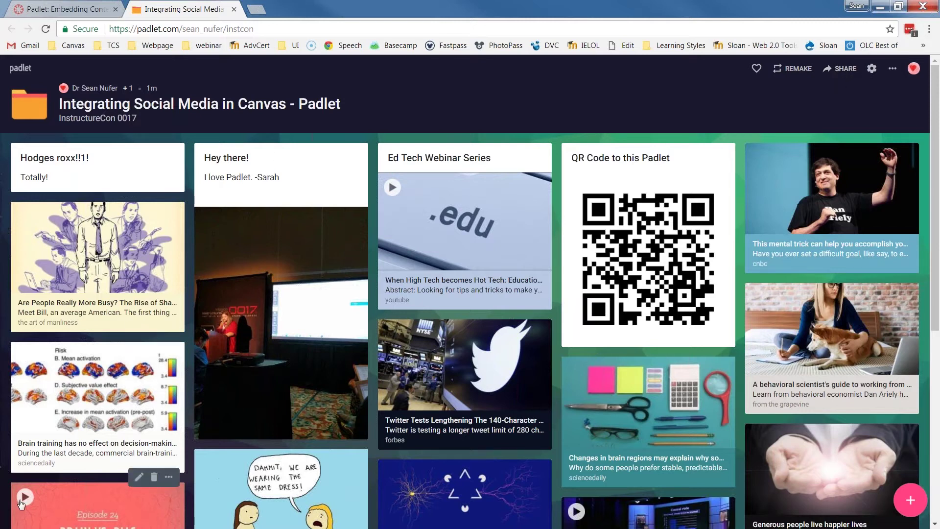
# Copy the padlet's full embed code from its options for embedding in a blog or website.
pyautogui.click(841, 72)
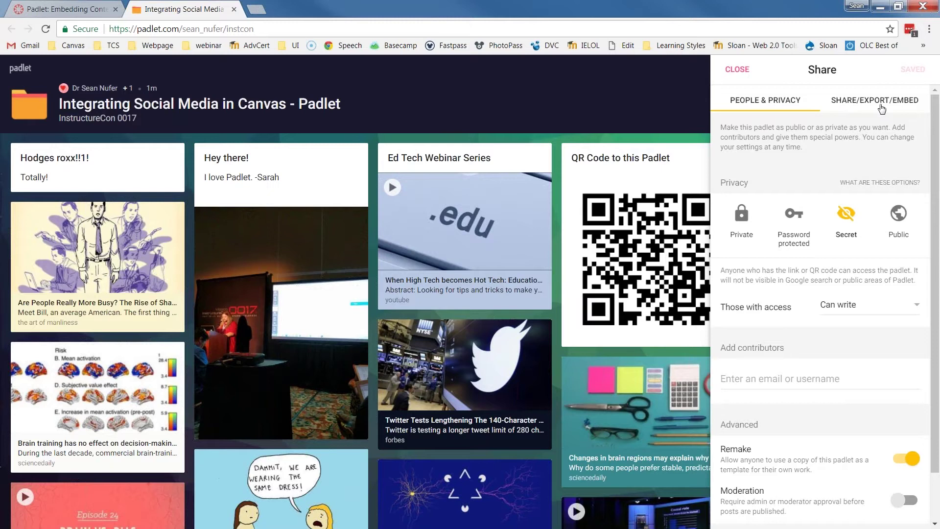
pyautogui.click(906, 105)
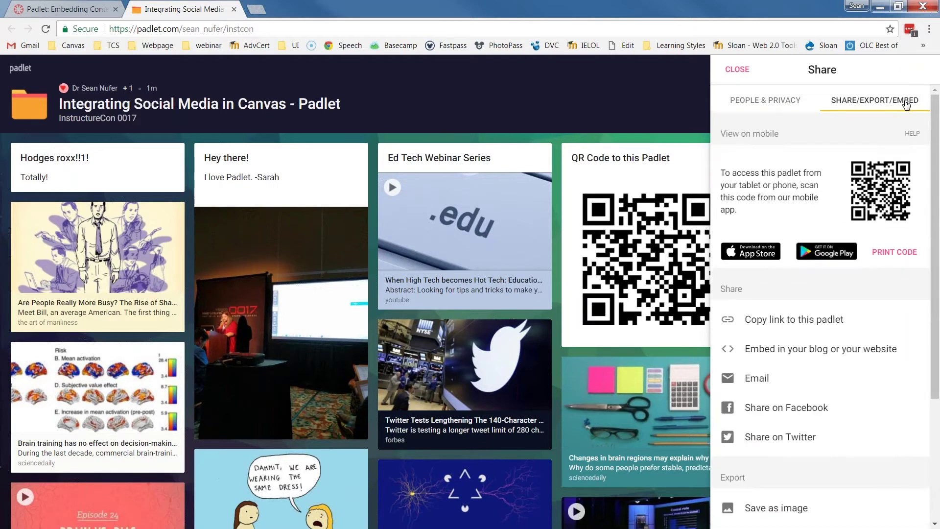
pyautogui.click(756, 357)
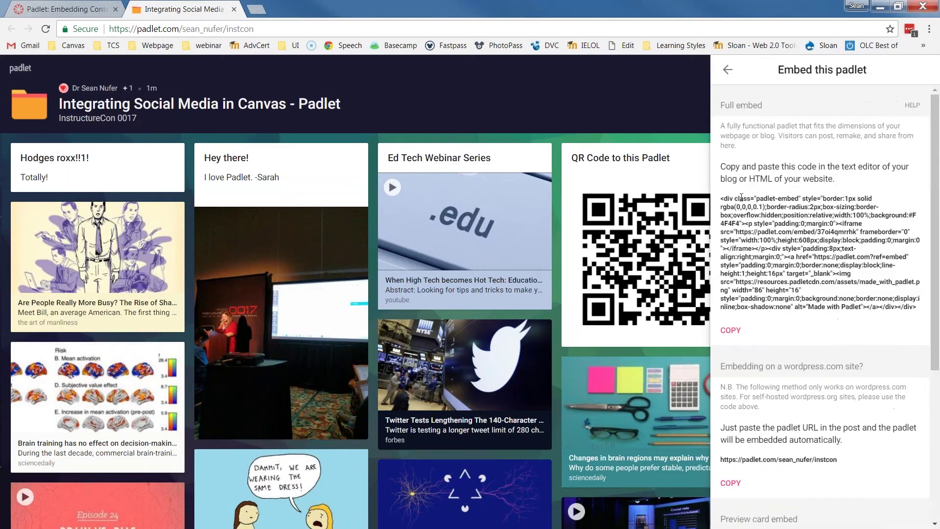
pyautogui.click(730, 330)
pyautogui.click(730, 330)
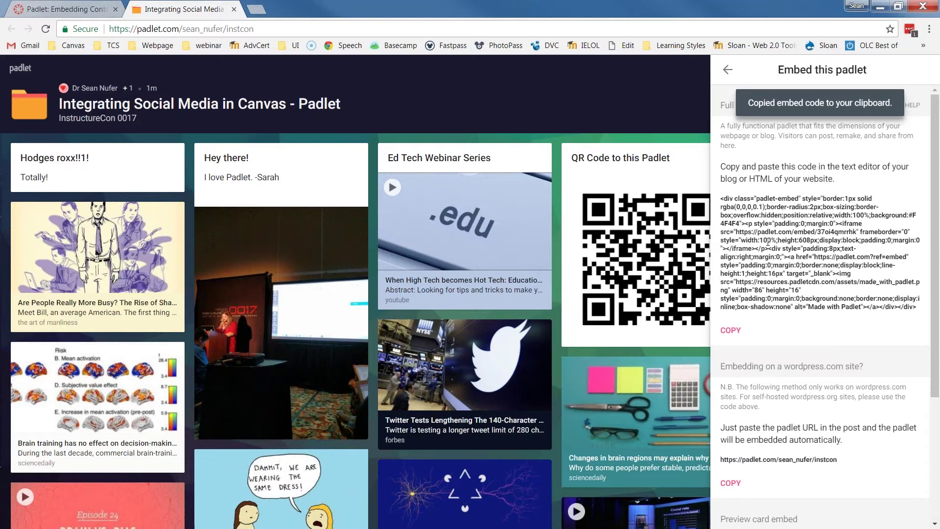
pyautogui.tripleClick(768, 241)
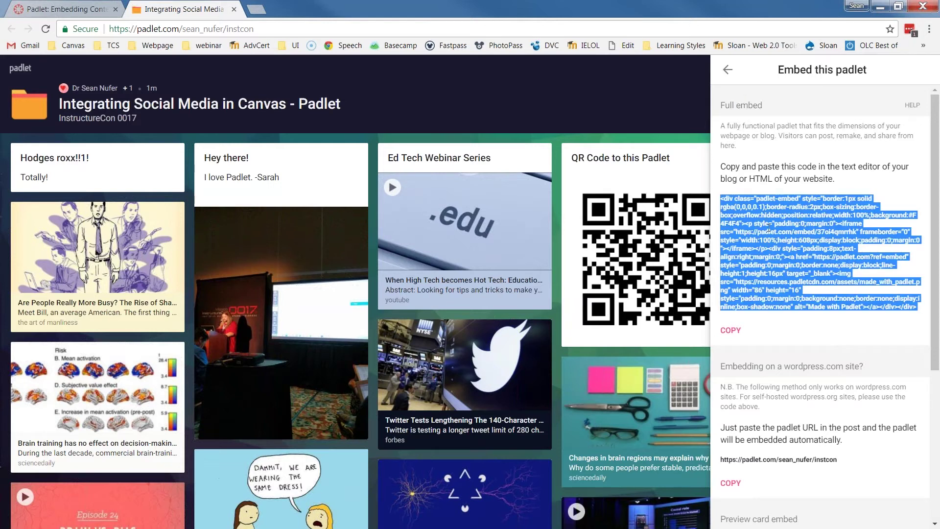
pyautogui.rightClick(762, 233)
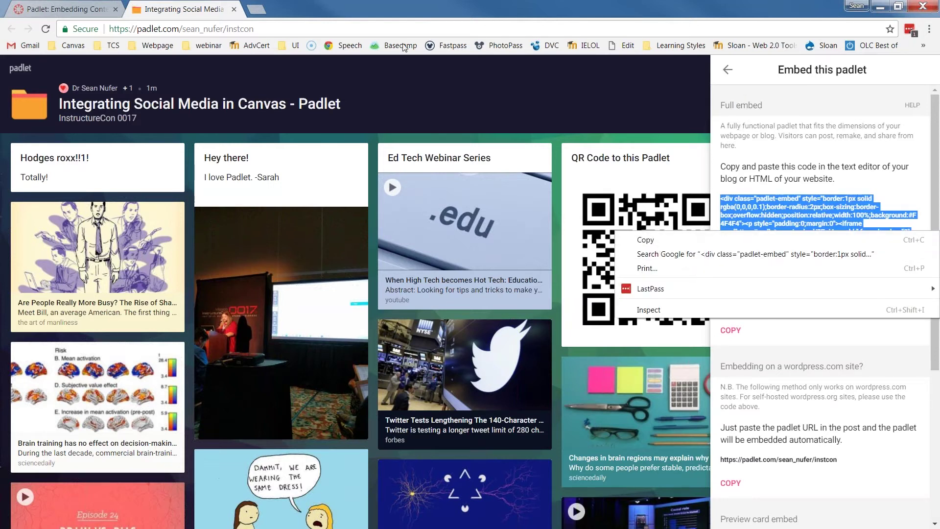
# Delete the existing padlet embed code from the HTML of the Canvas Padlet page, keeping the discussion link, and save the page.
pyautogui.click(38, 11)
pyautogui.click(841, 136)
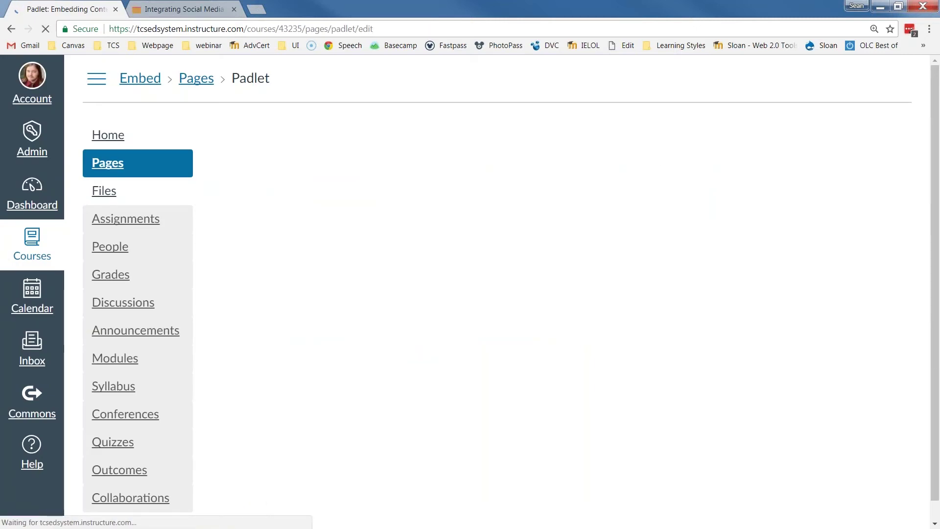
pyautogui.click(635, 173)
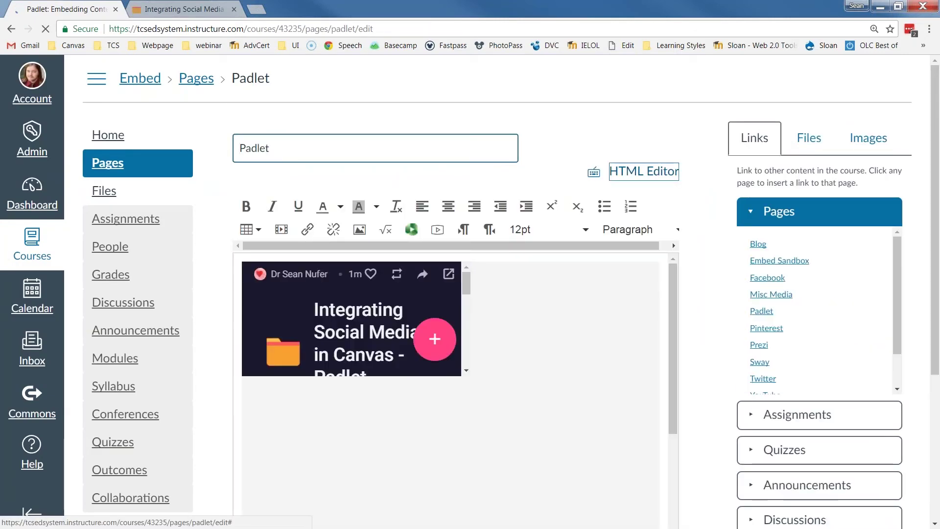
pyautogui.tripleClick(295, 266)
pyautogui.click(373, 344)
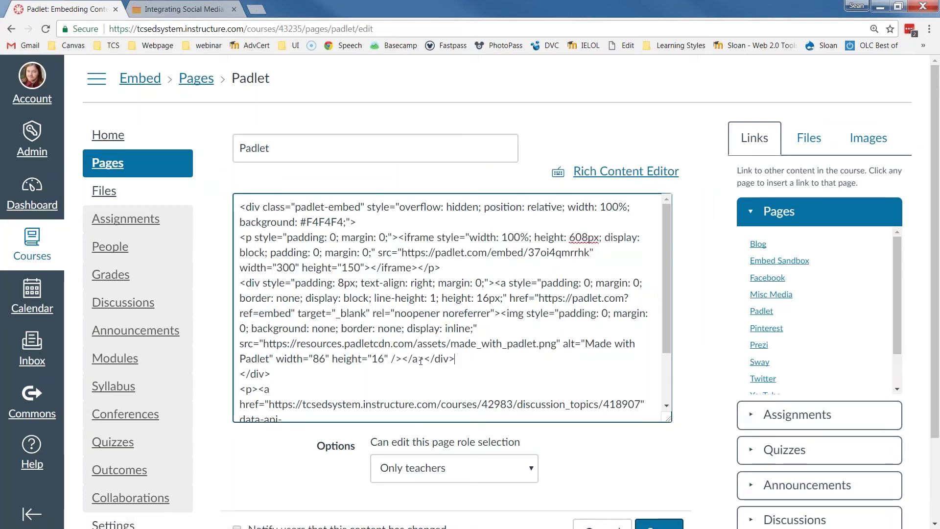
pyautogui.moveTo(286, 371); pyautogui.dragTo(239, 176)
pyautogui.press('BackSpace')
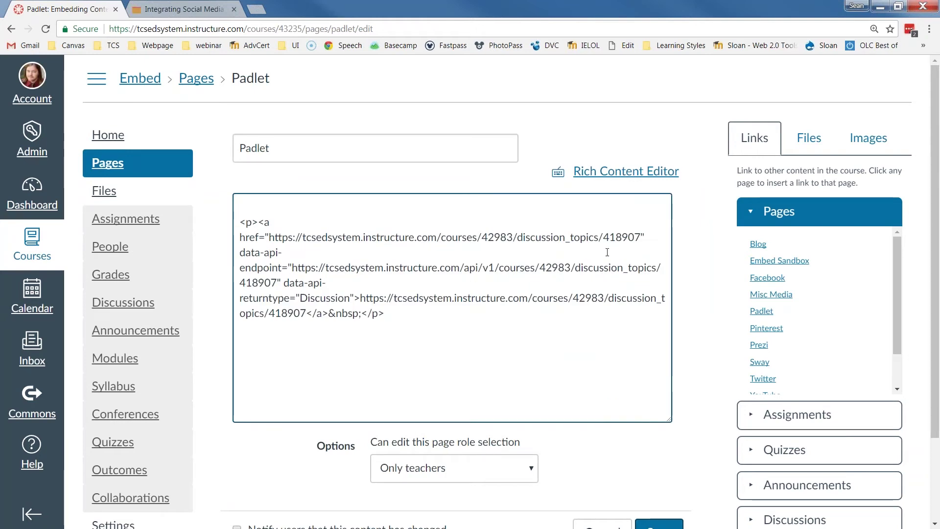
pyautogui.click(666, 526)
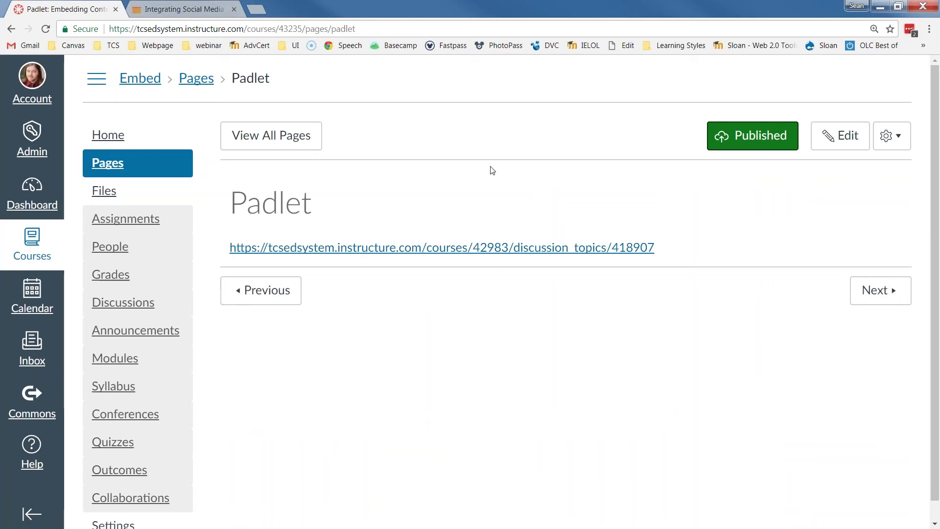
# Reopen the Padlet page's HTML for editing and paste the copied padlet embed code above the discussion link.
pyautogui.click(840, 136)
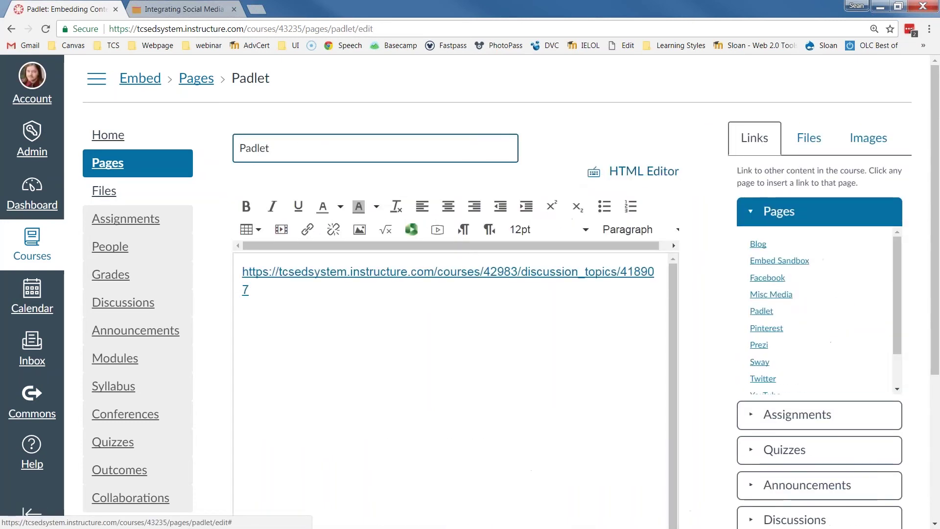
pyautogui.click(654, 174)
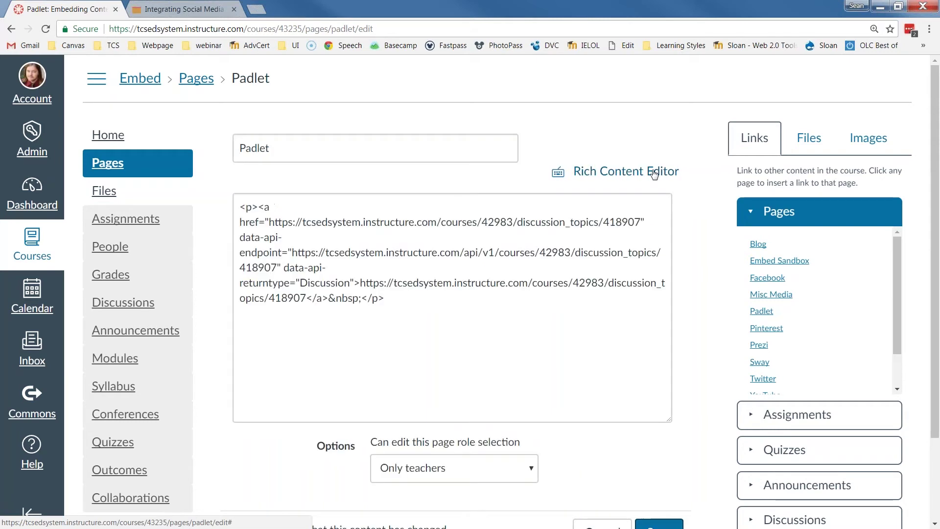
pyautogui.click(239, 207)
pyautogui.press('Return')
pyautogui.press('Return')
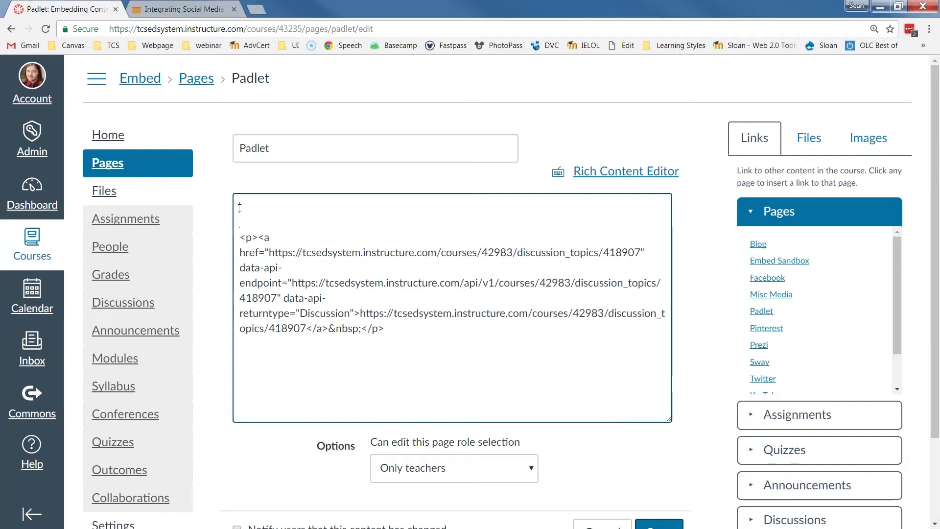
pyautogui.rightClick(240, 208)
pyautogui.click(270, 294)
# Compare the pasted code with the embed code shown in Padlet, and save the Canvas page.
pyautogui.moveTo(243, 207); pyautogui.dragTo(510, 374)
pyautogui.click(363, 253)
pyautogui.moveTo(242, 207); pyautogui.dragTo(542, 370)
pyautogui.click(188, 10)
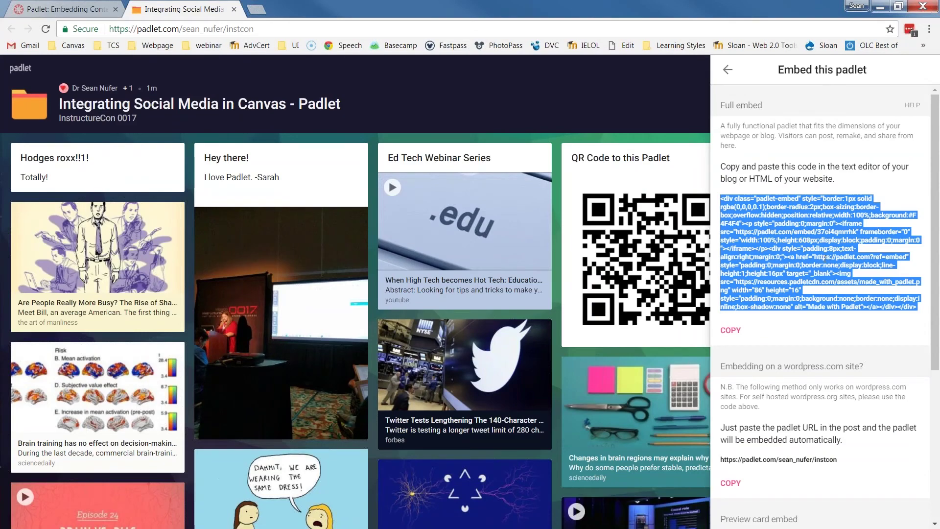
pyautogui.click(96, 10)
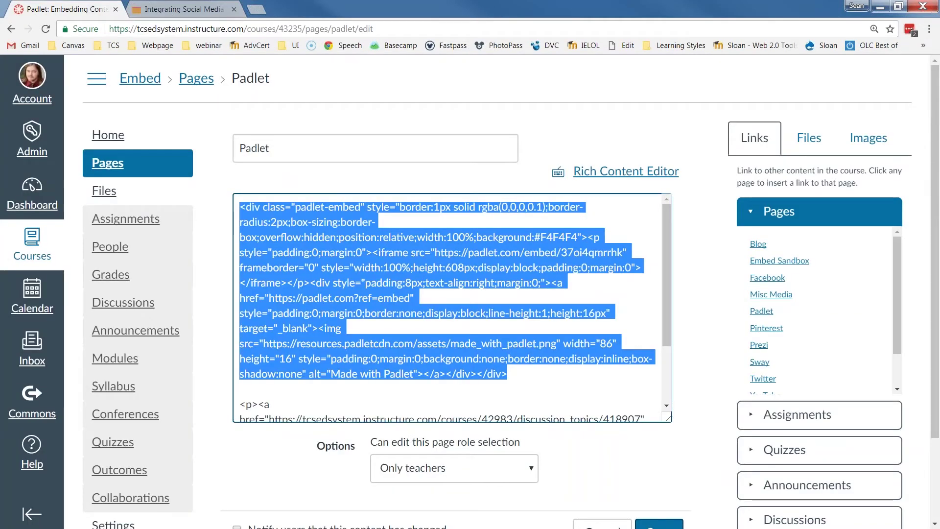
pyautogui.click(650, 526)
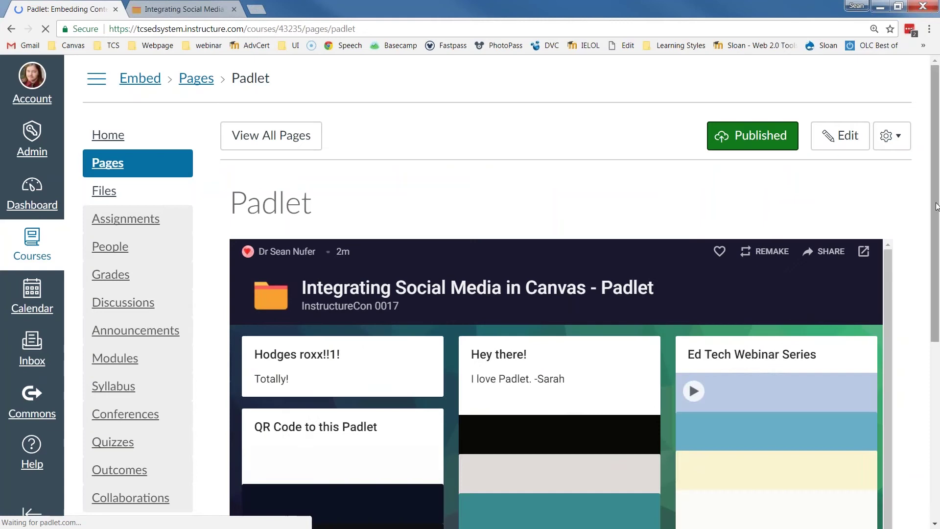
# Look over the embedded padlet on the saved page, down to the discussion link below it.
pyautogui.moveTo(936, 206); pyautogui.dragTo(938, 291)
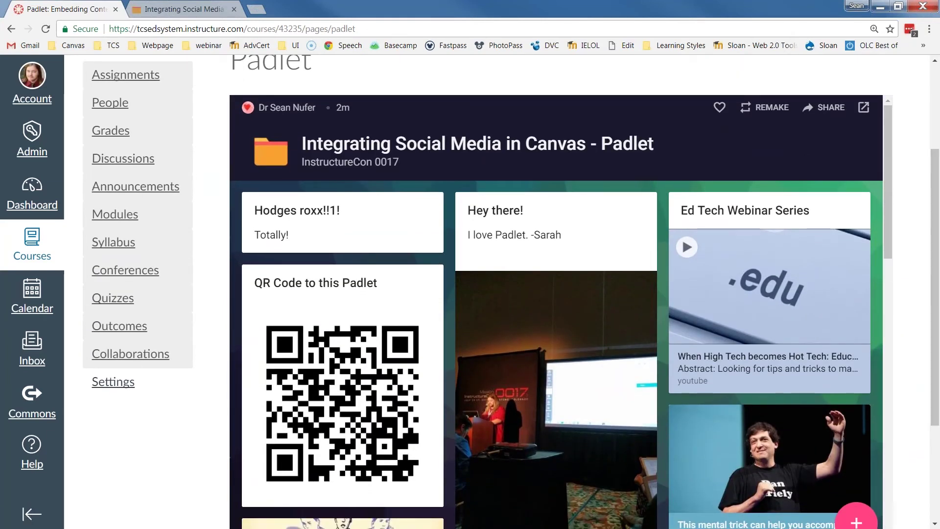
pyautogui.scroll(-3, 905, 210)
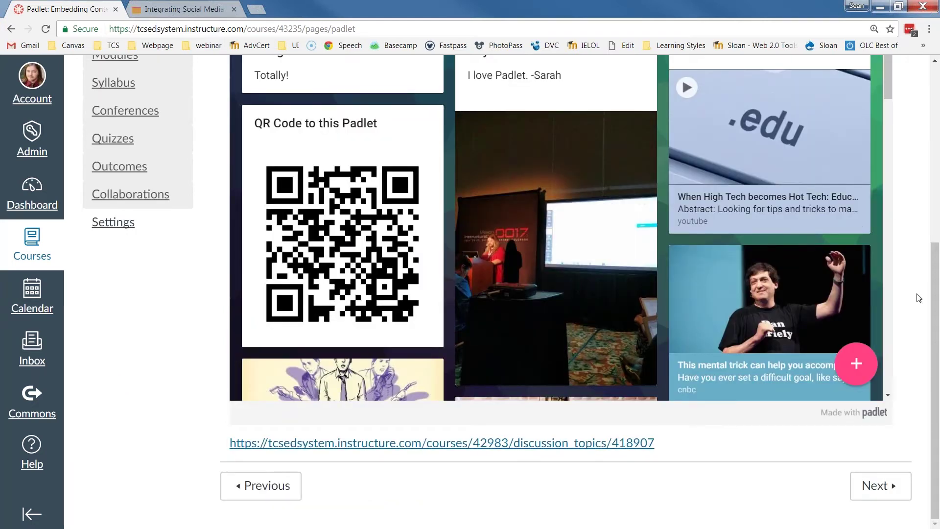
pyautogui.scroll(6, 919, 297)
pyautogui.scroll(-1, 919, 297)
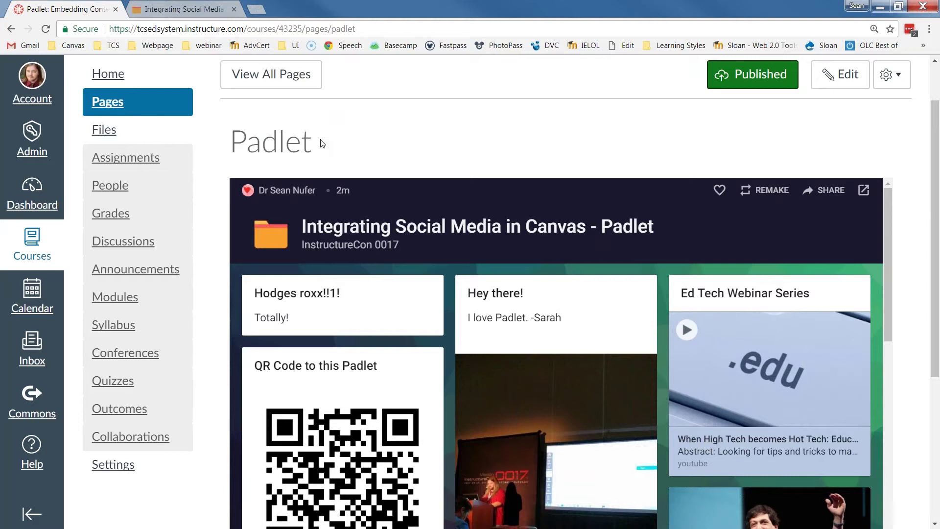
pyautogui.scroll(-4, 913, 194)
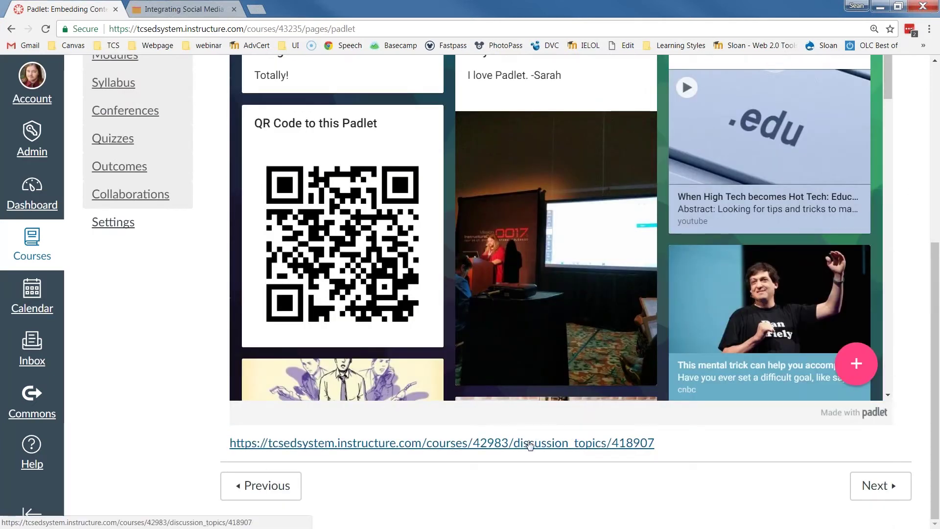
# Open the discussion topic link below the embedded padlet in a new tab and switch to that tab.
pyautogui.click(373, 447)
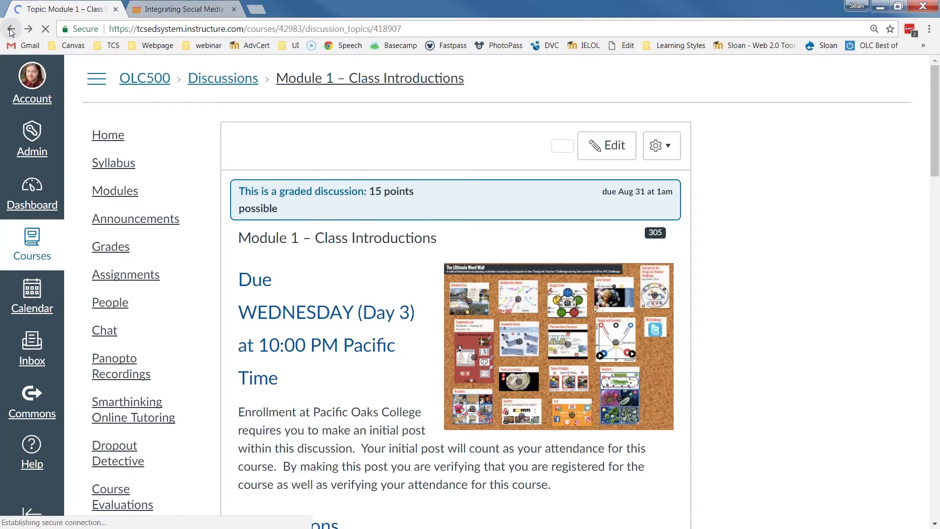
pyautogui.click(11, 30)
pyautogui.rightClick(346, 442)
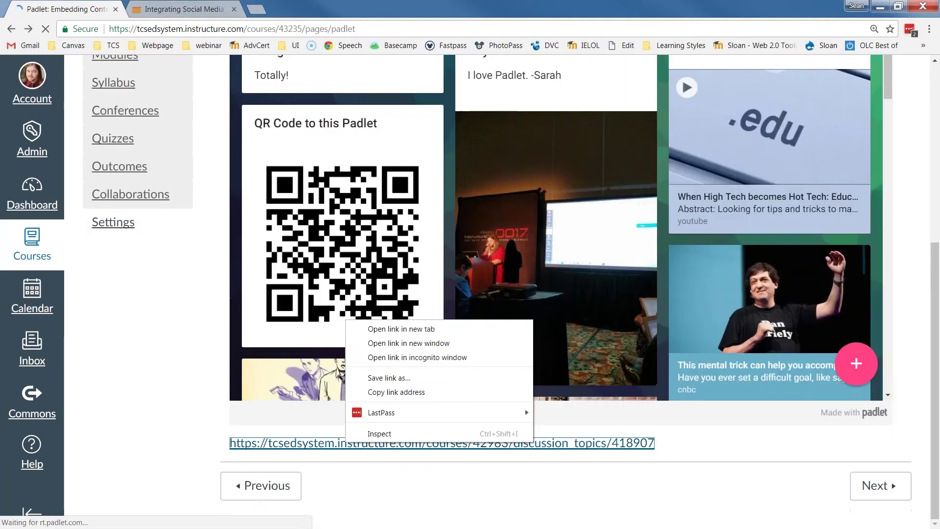
pyautogui.click(386, 329)
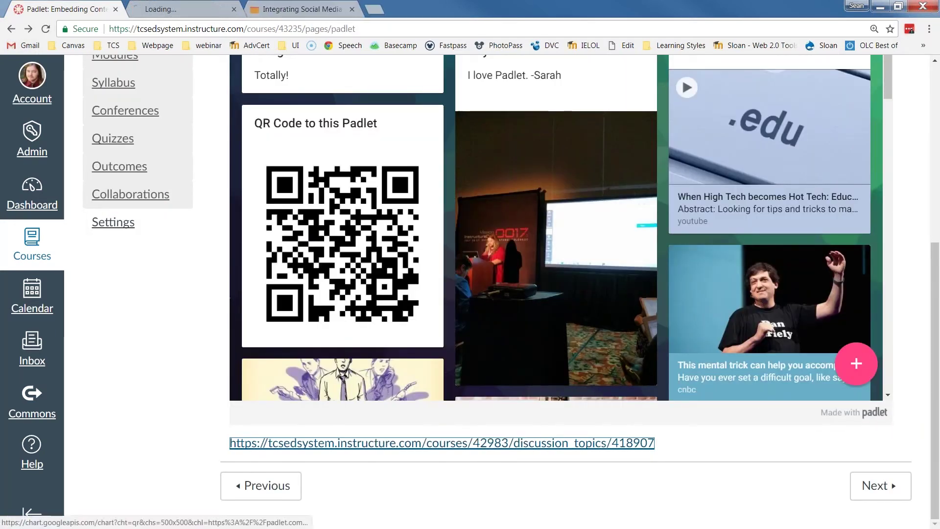
pyautogui.click(168, 10)
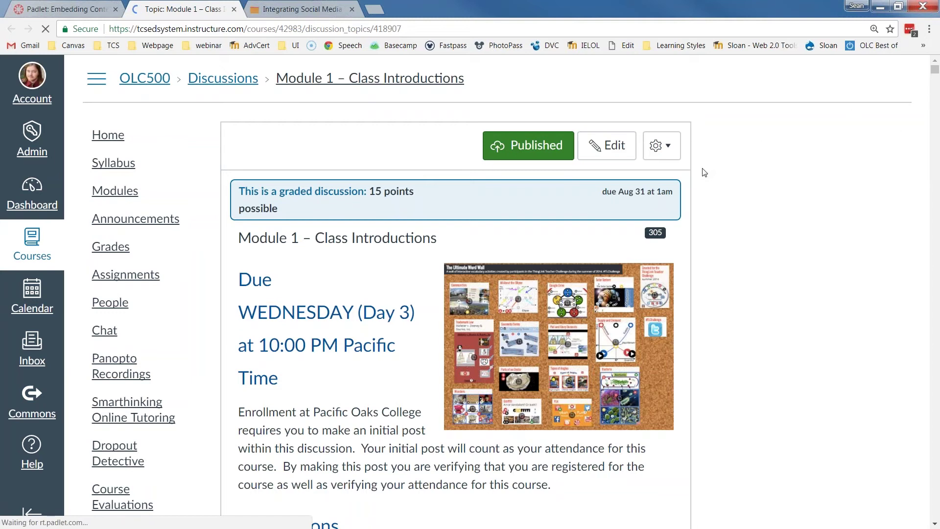
# Look through the replies and embedded padlets in the Class Introductions discussion, and return to its beginning.
pyautogui.press('End')
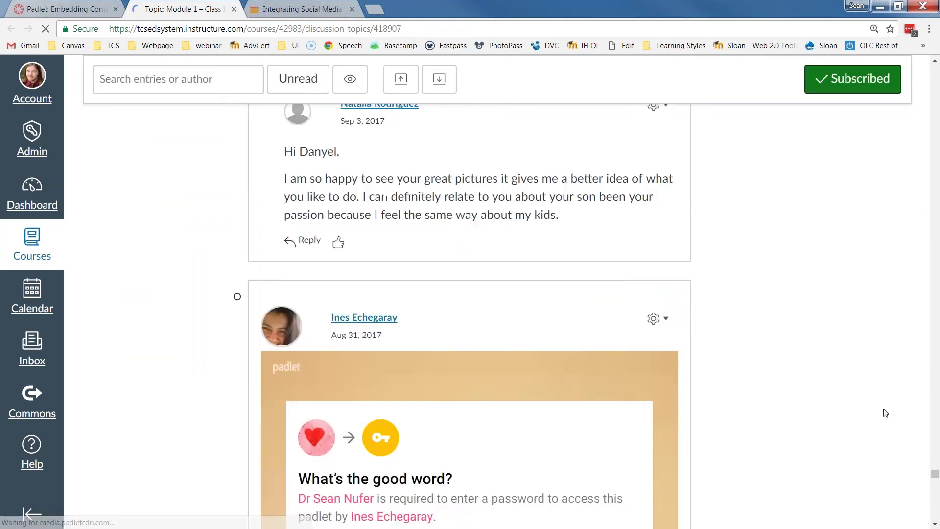
pyautogui.moveTo(934, 473); pyautogui.dragTo(938, 35)
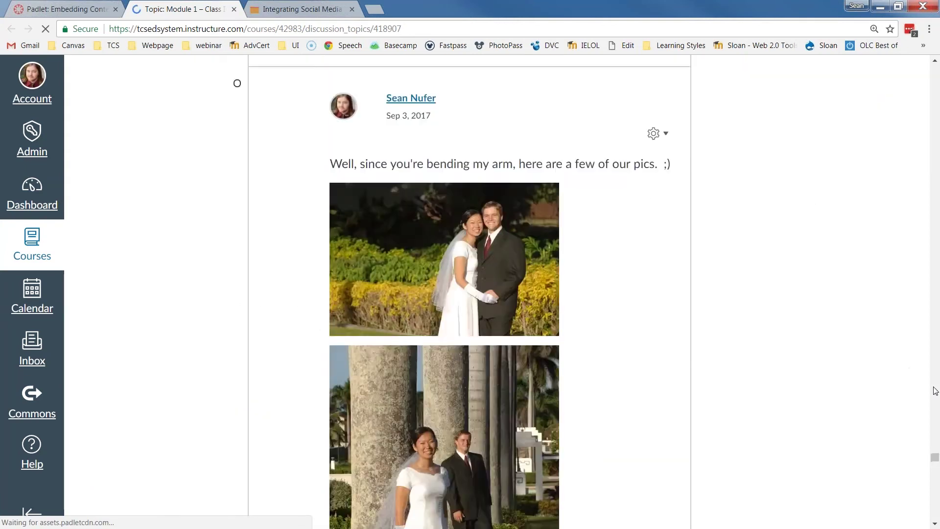
pyautogui.moveTo(936, 390); pyautogui.dragTo(932, 57)
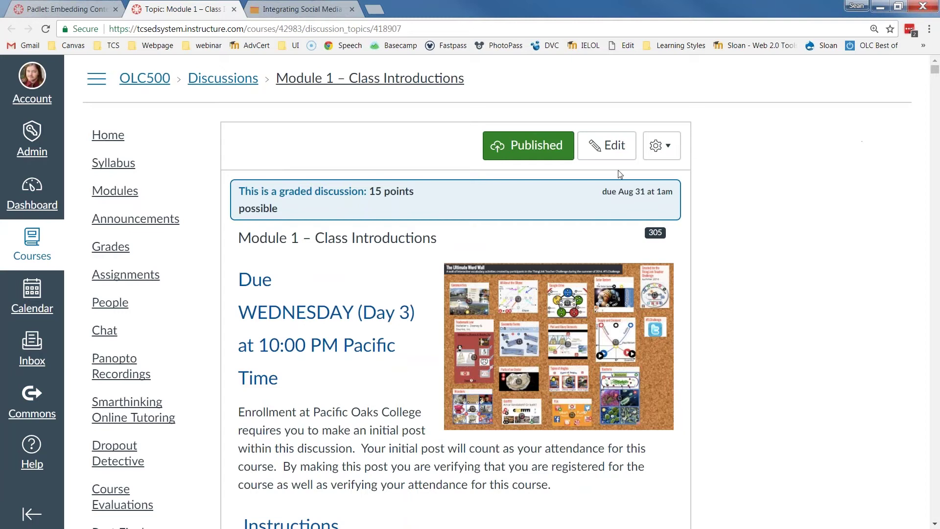
# Review the discussion's padlet instructions and browse the embedded example padlet from the My family column to All things Disney.
pyautogui.click(126, 275)
pyautogui.scroll(-20, 755, 283)
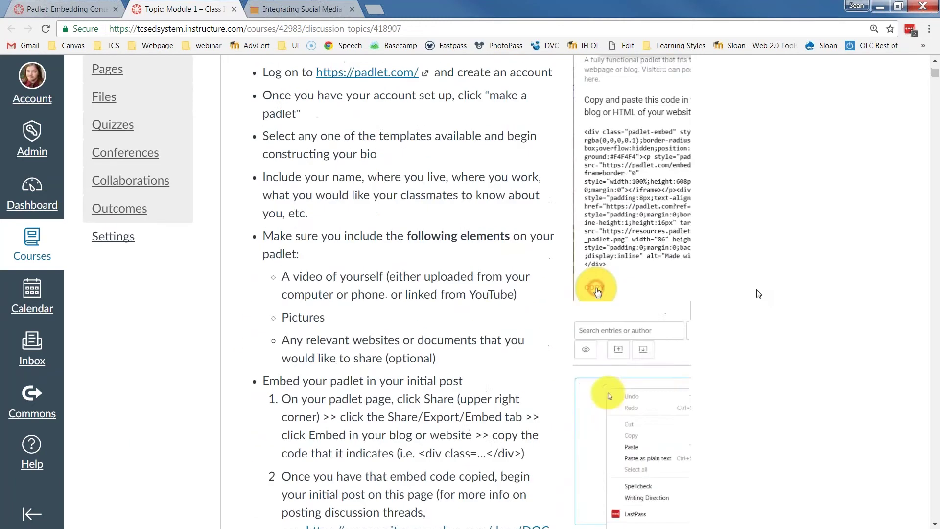
pyautogui.scroll(-6, 758, 293)
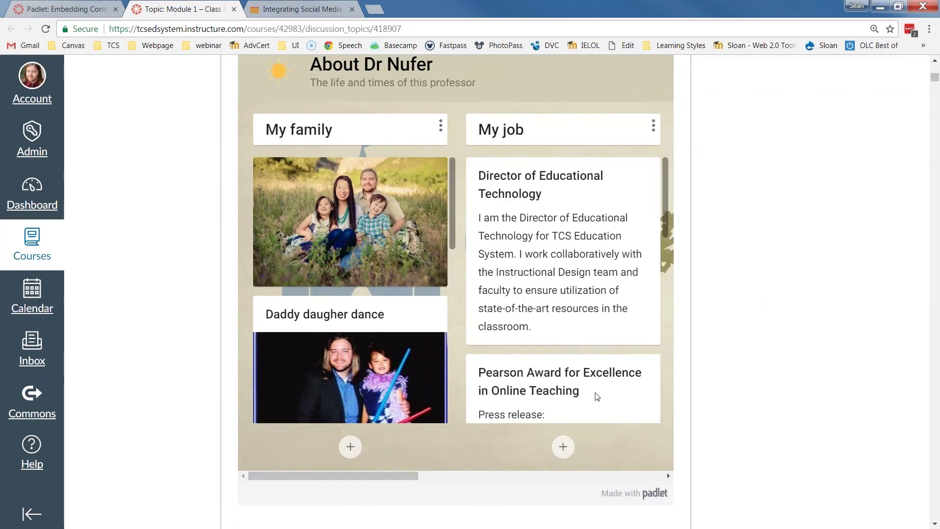
pyautogui.scroll(-5, 353, 277)
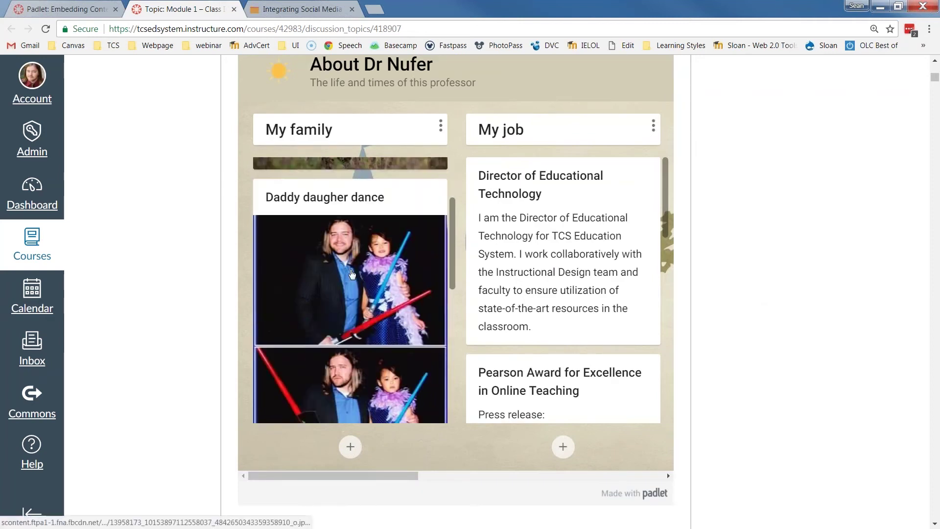
pyautogui.moveTo(363, 475); pyautogui.dragTo(510, 476)
pyautogui.scroll(-7, 389, 331)
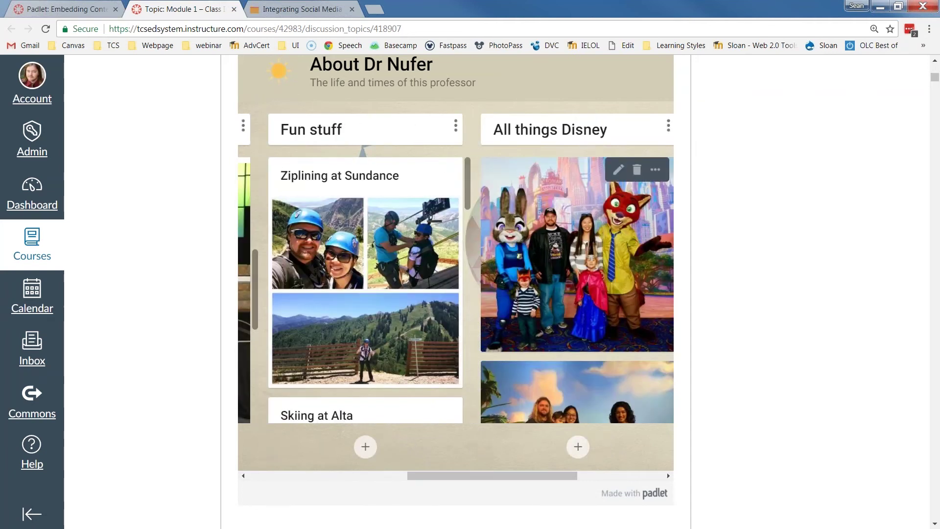
# View a photo from the All things Disney column enlarged, close it, and return to the discussion's Instructions section.
pyautogui.scroll(-4, 548, 246)
pyautogui.click(548, 246)
pyautogui.scroll(3, 639, 274)
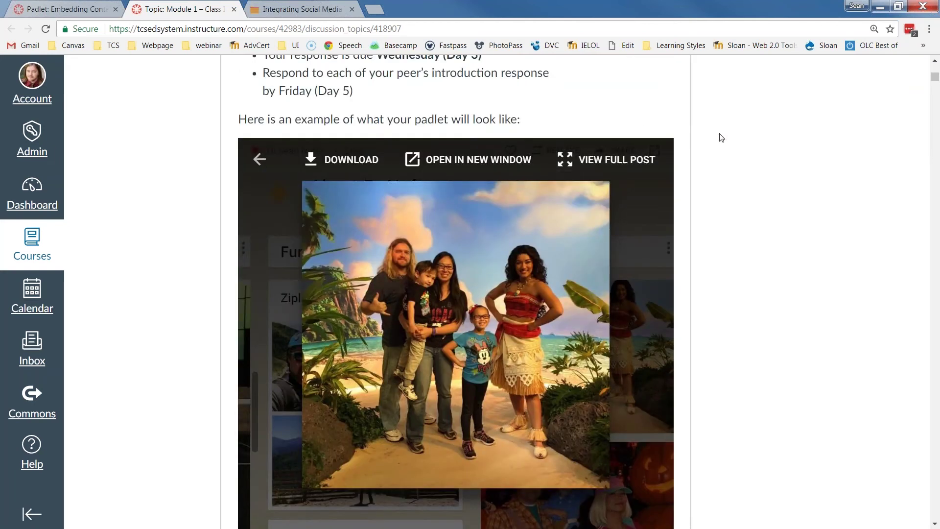
pyautogui.click(260, 159)
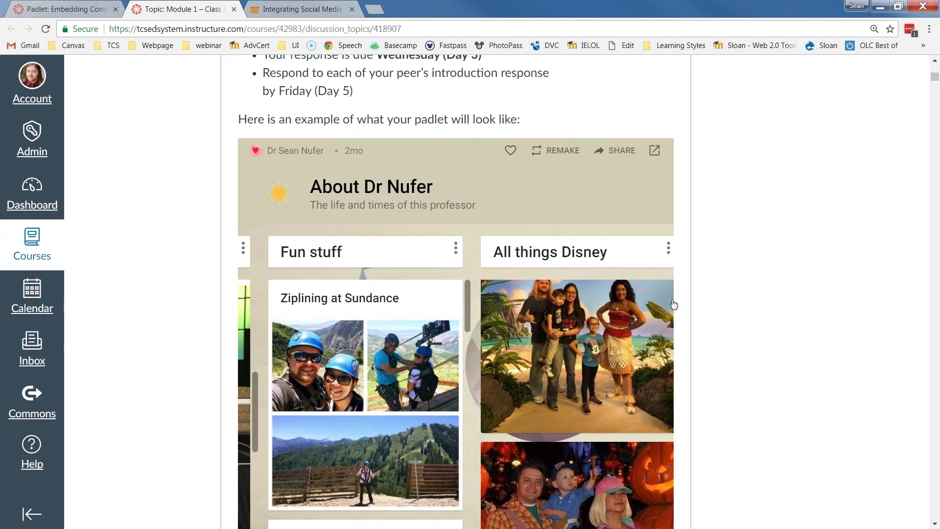
pyautogui.scroll(10, 674, 304)
pyautogui.scroll(2, 751, 312)
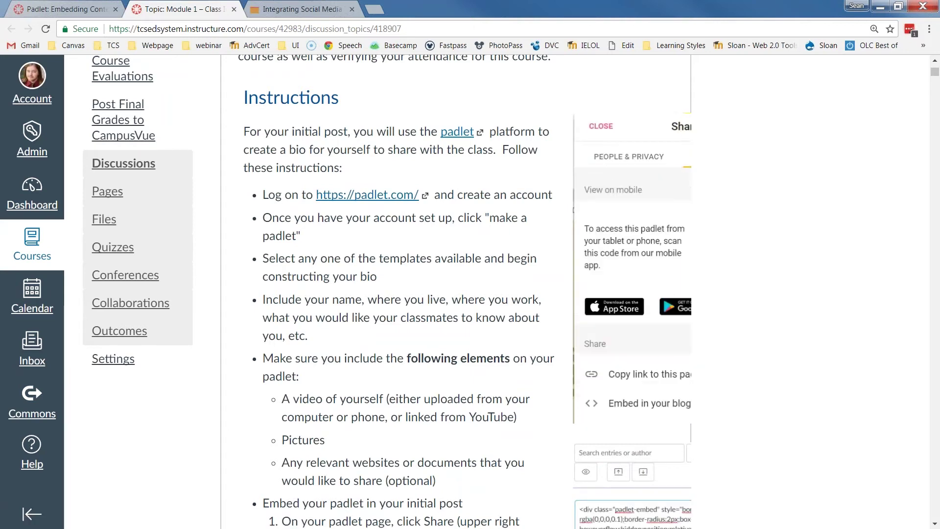
# Reset the page zoom of the Module 1 class introductions discussion to 100%.
pyautogui.scroll(-1, 784, 380)
pyautogui.scroll(3, 759, 353)
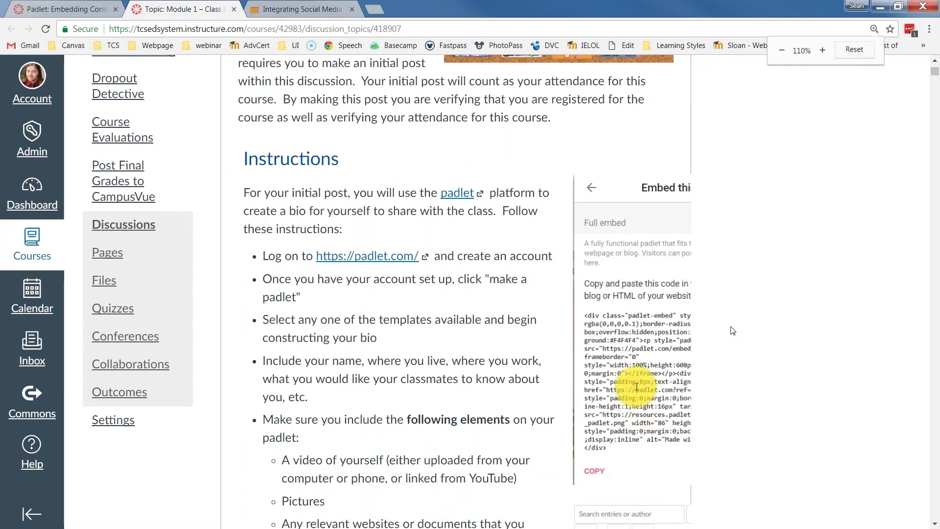
pyautogui.hotkey('ctrl', '-')
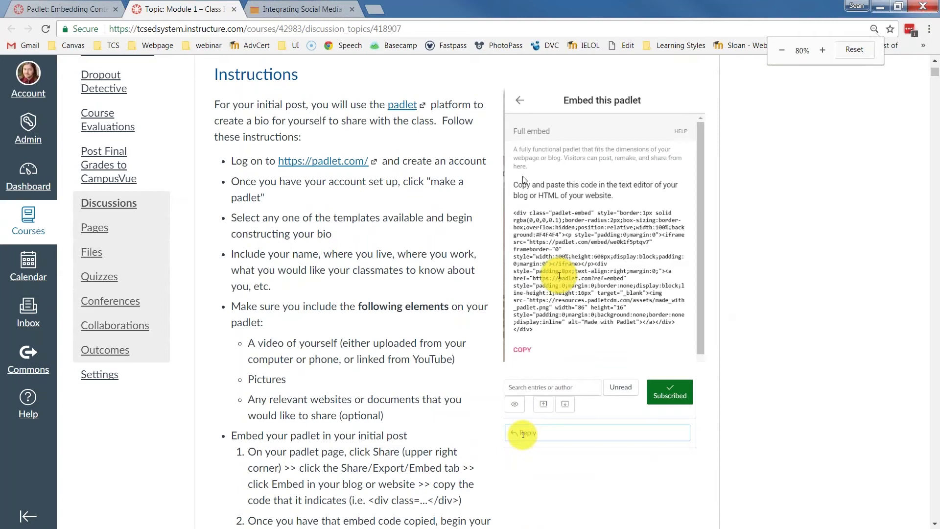
pyautogui.hotkey('ctrl', '-')
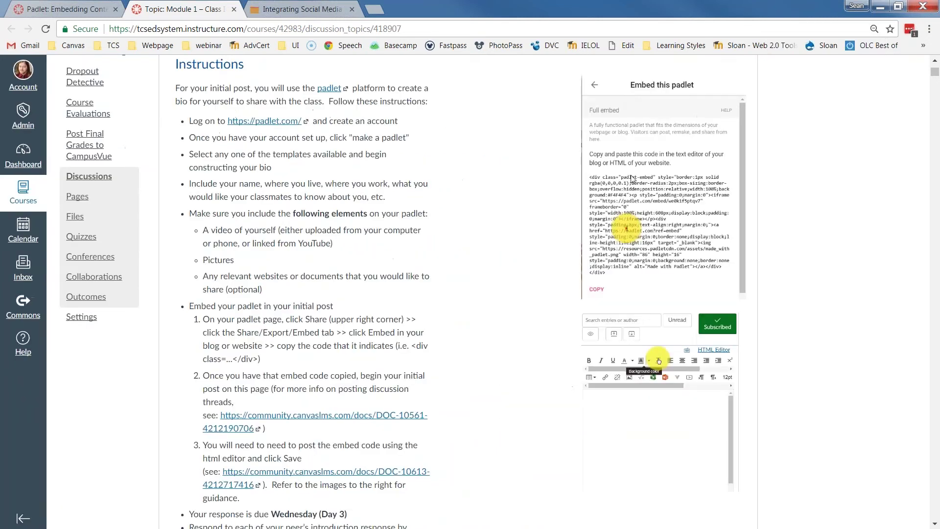
pyautogui.hotkey('ctrl', '-')
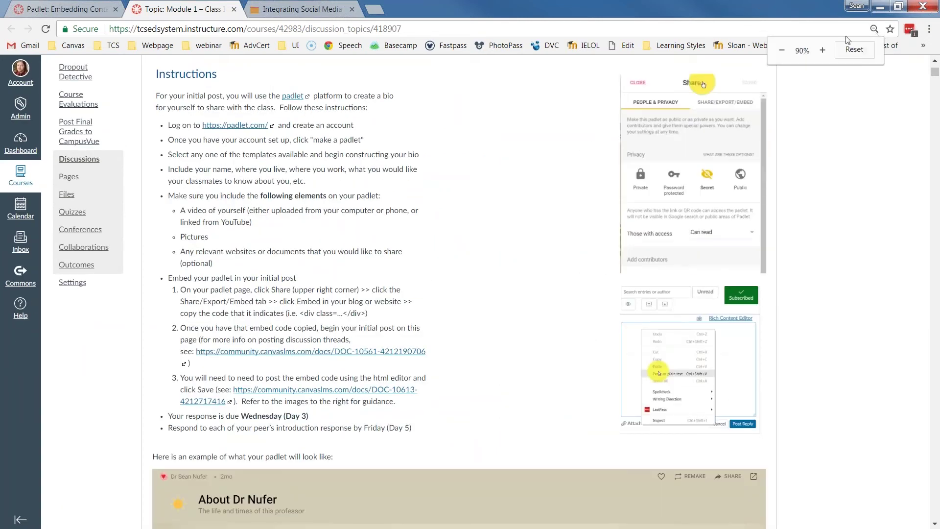
pyautogui.click(854, 50)
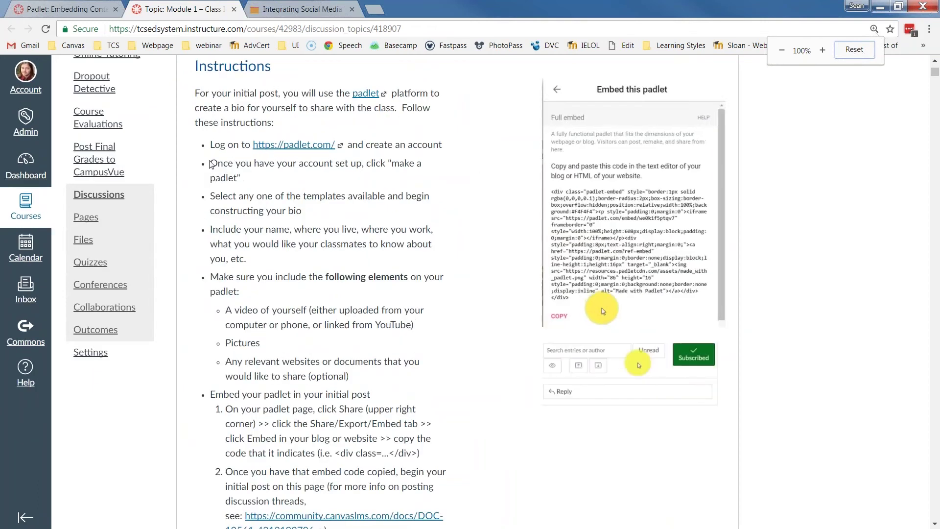
# Review the padlet bio instructions and the example padlet, highlighting the passage from account setup to embedding in a website.
pyautogui.moveTo(211, 164); pyautogui.dragTo(382, 437)
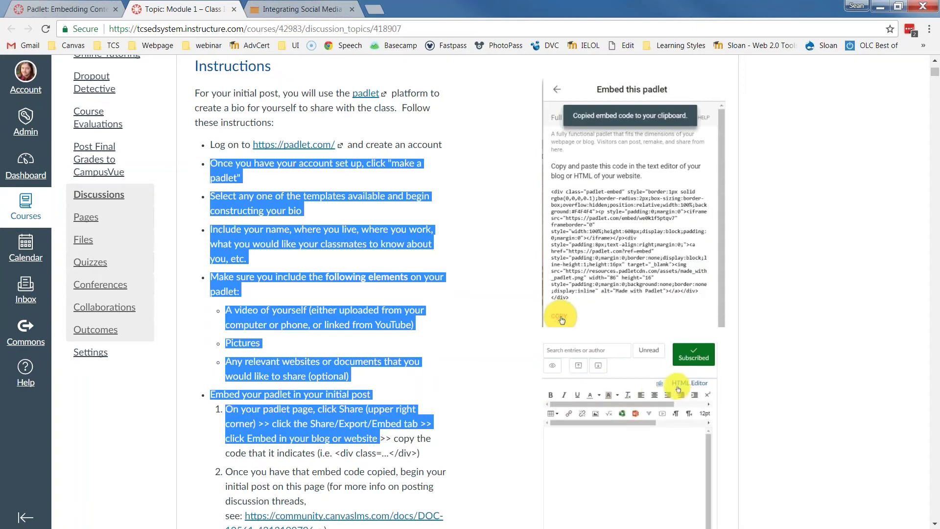
pyautogui.click(603, 114)
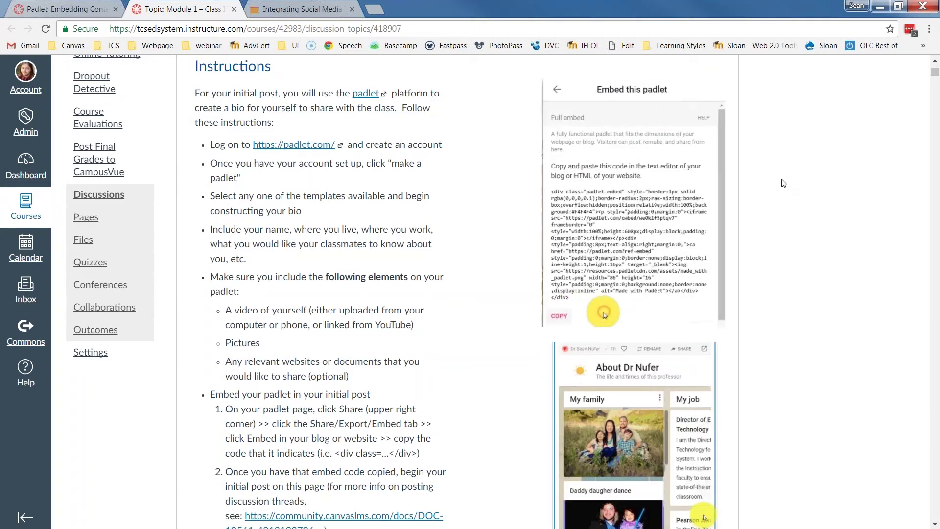
pyautogui.scroll(-3, 784, 183)
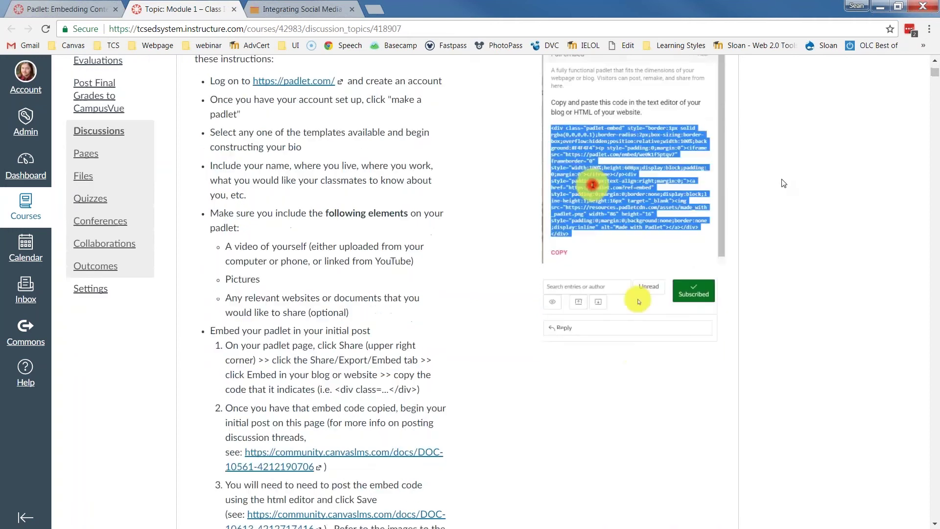
pyautogui.scroll(-15, 784, 183)
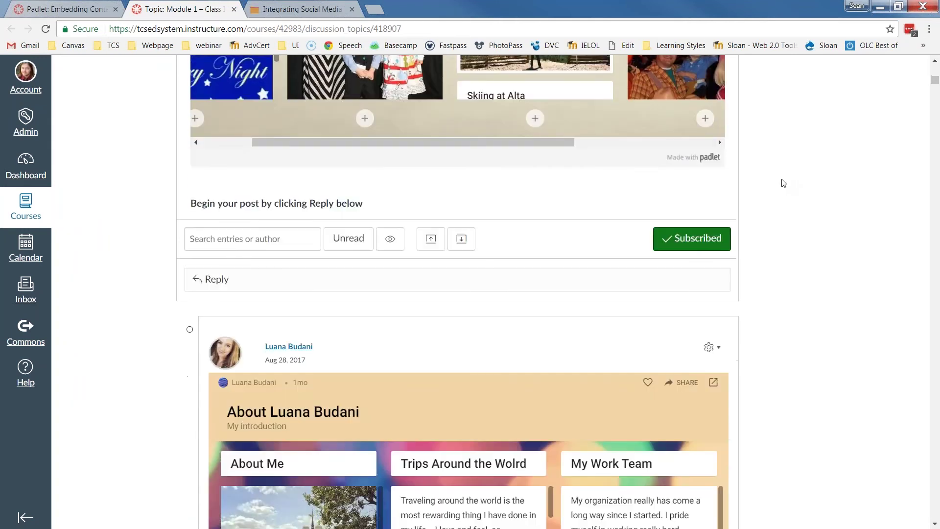
# Examine the students' embedded padlet introductions and their classmates' replies in the Module 1 discussion.
pyautogui.scroll(-5, 784, 183)
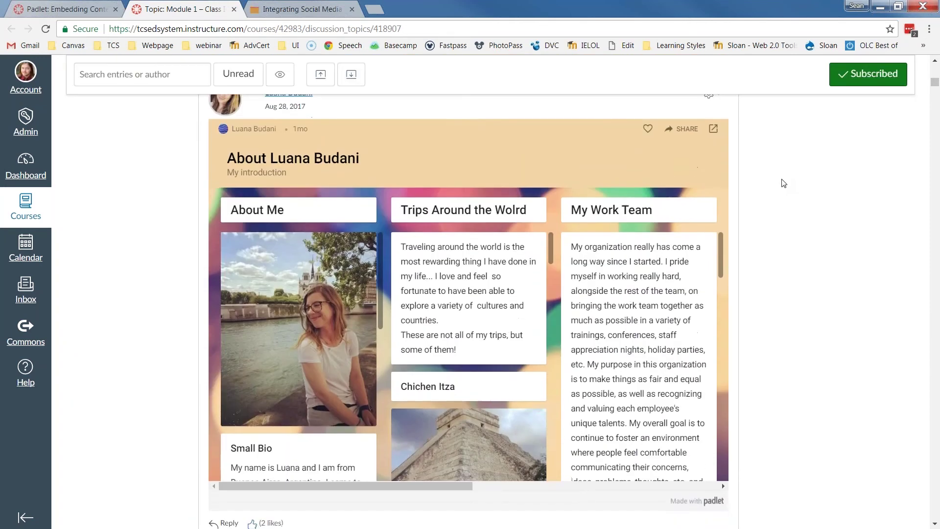
pyautogui.scroll(-4, 784, 183)
pyautogui.scroll(4, 784, 183)
pyautogui.scroll(-18, 771, 243)
pyautogui.scroll(-17, 772, 245)
pyautogui.scroll(-18, 772, 245)
pyautogui.scroll(-10, 772, 245)
pyautogui.scroll(-1, 772, 244)
pyautogui.scroll(-3, 772, 245)
pyautogui.scroll(-6, 656, 248)
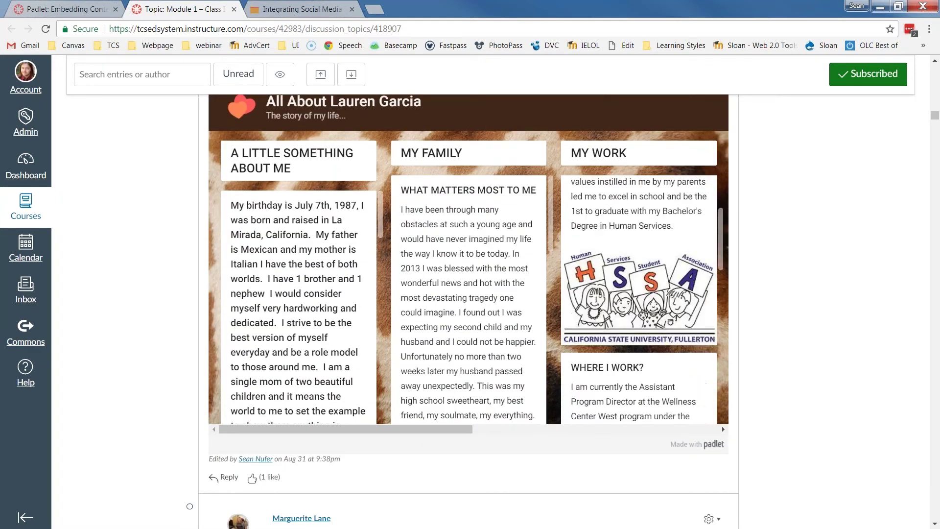
pyautogui.scroll(-15, 756, 253)
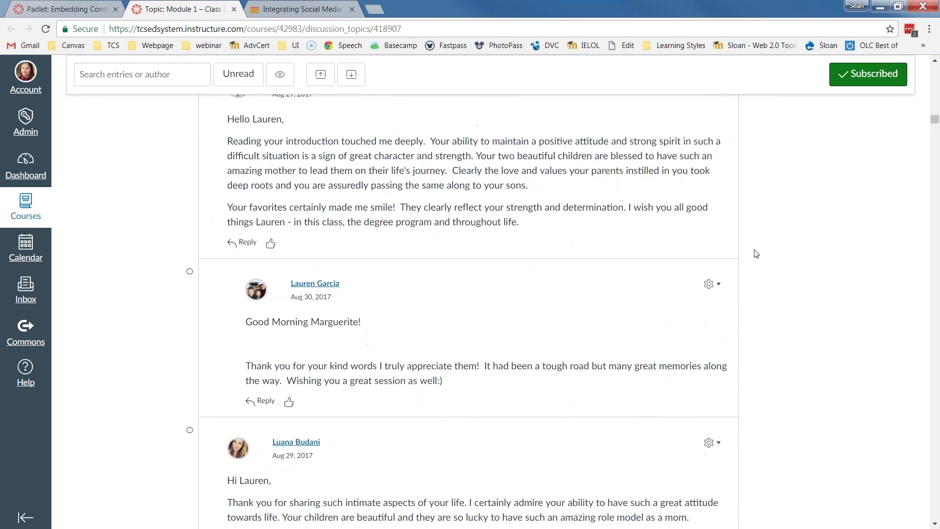
pyautogui.scroll(-10, 757, 253)
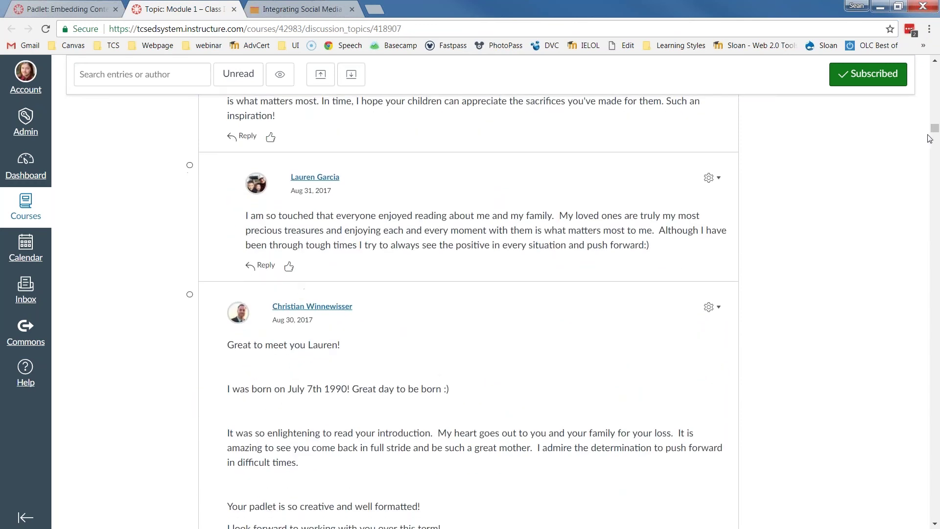
pyautogui.moveTo(935, 130)
pyautogui.mouseDown()
pyautogui.moveTo(936, 160)
pyautogui.moveTo(936, 145)
pyautogui.mouseUp()
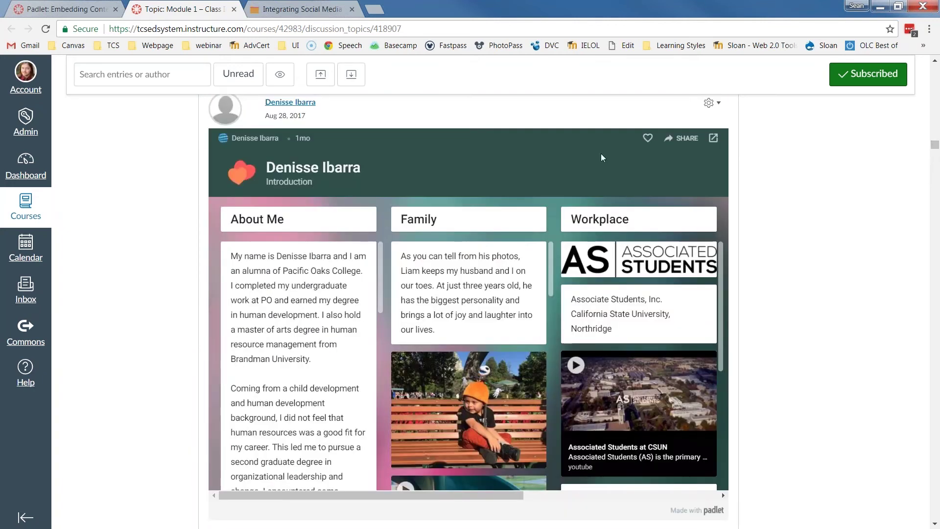
pyautogui.moveTo(303, 117)
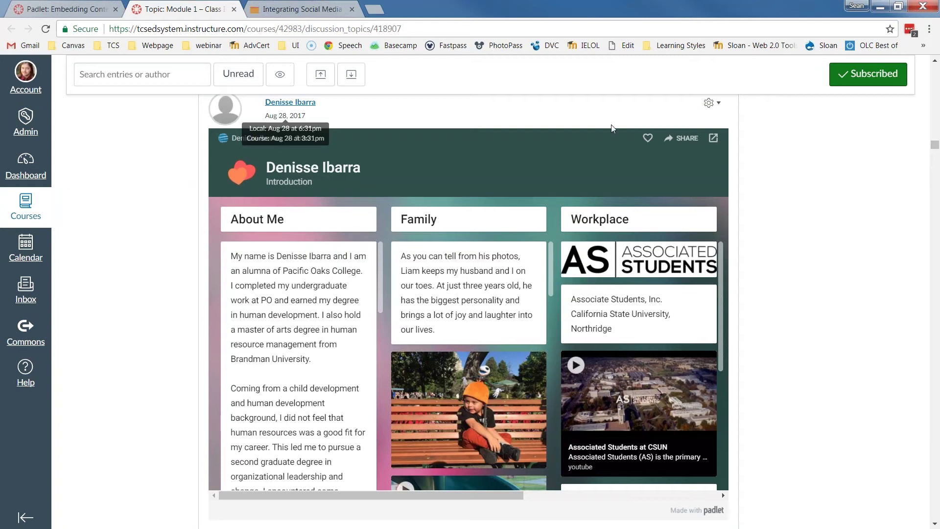
# Open the Module 5 – Empowerment/Engagement Padlet assignment from the course's module list.
pyautogui.moveTo(936, 148); pyautogui.dragTo(936, 69)
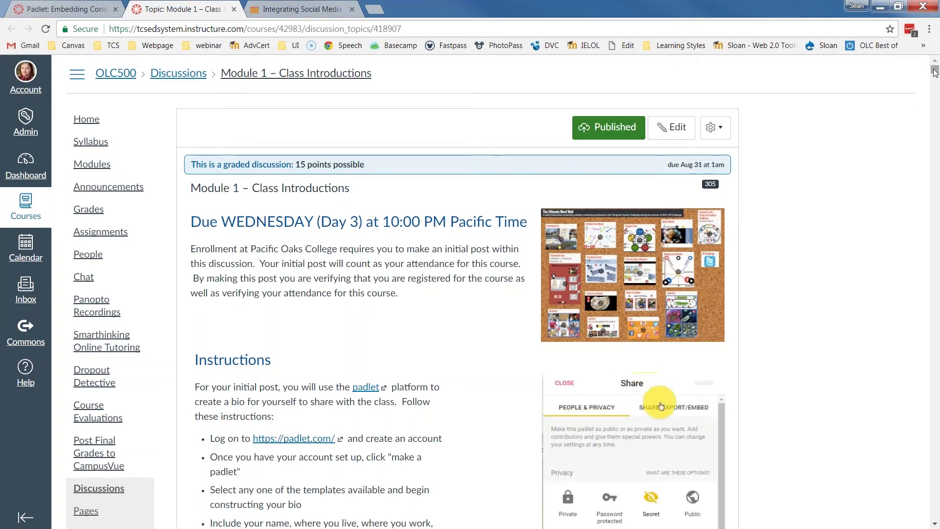
pyautogui.moveTo(934, 71)
pyautogui.mouseDown()
pyautogui.moveTo(934, 287)
pyautogui.moveTo(919, 503)
pyautogui.moveTo(920, 63)
pyautogui.mouseUp()
pyautogui.click(92, 164)
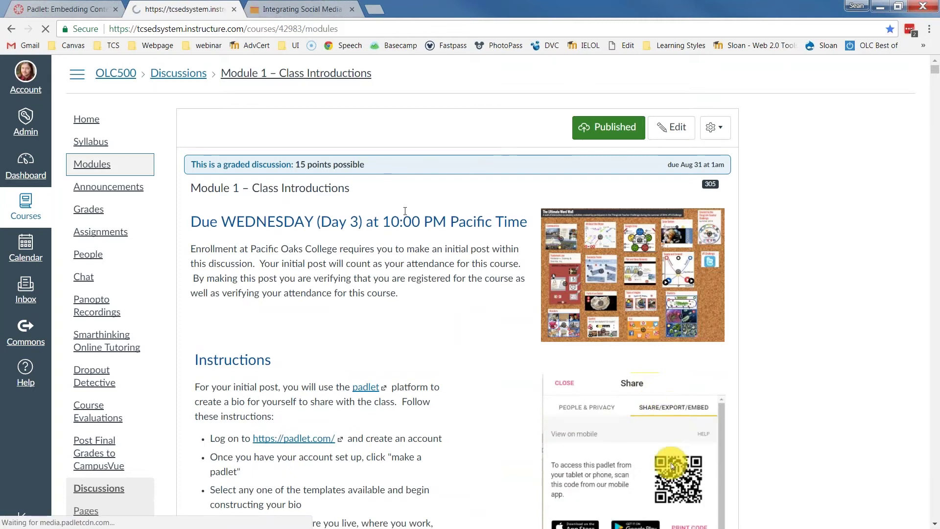
pyautogui.scroll(-20, 174, 235)
pyautogui.scroll(-20, 174, 235)
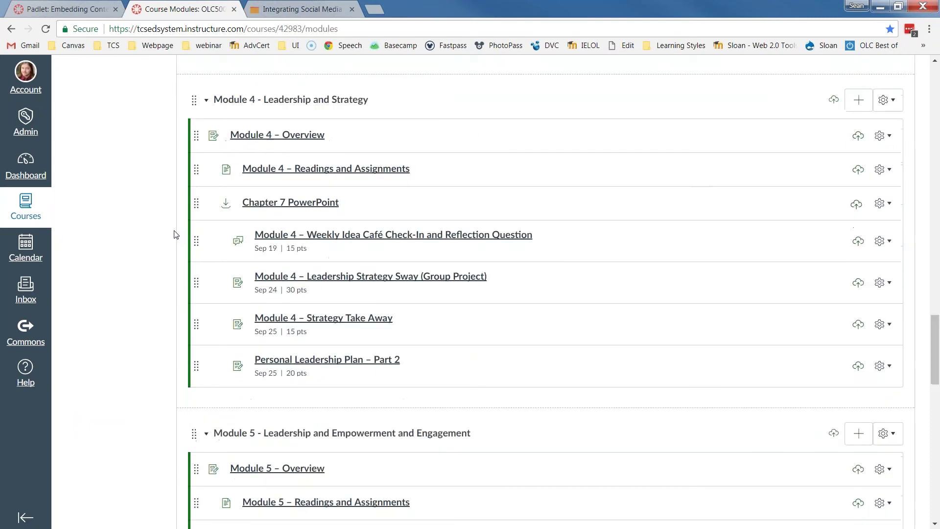
pyautogui.scroll(1, 175, 235)
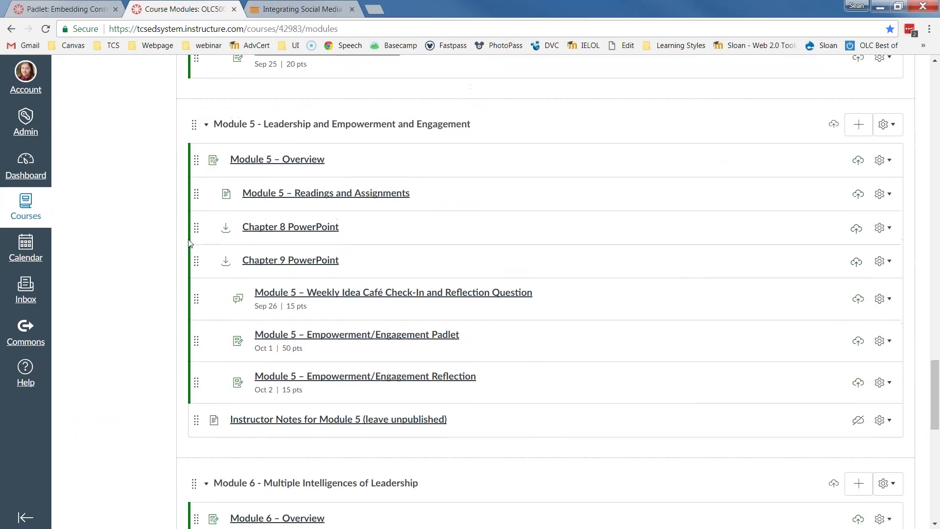
pyautogui.click(383, 339)
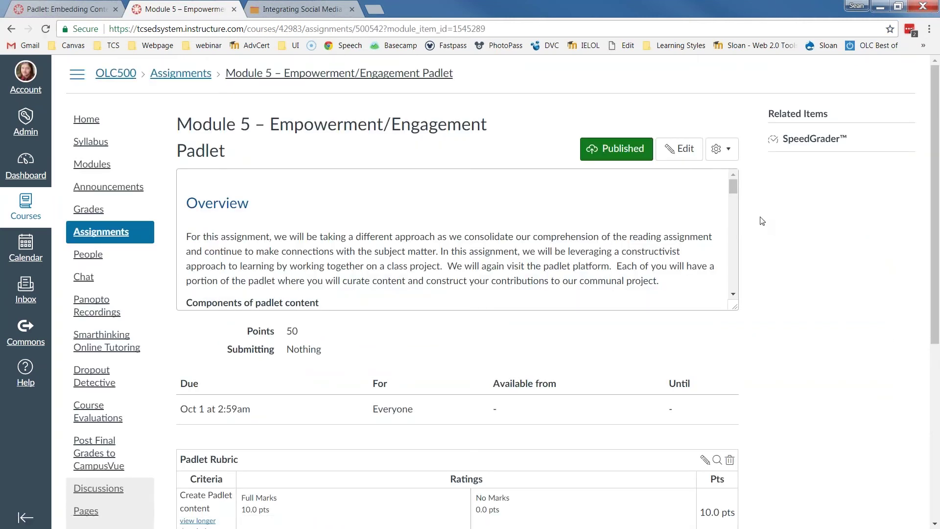
# Bring the embedded padlet into view in the assignment description and make the description box taller.
pyautogui.moveTo(733, 186); pyautogui.dragTo(733, 255)
pyautogui.moveTo(736, 310); pyautogui.dragTo(768, 453)
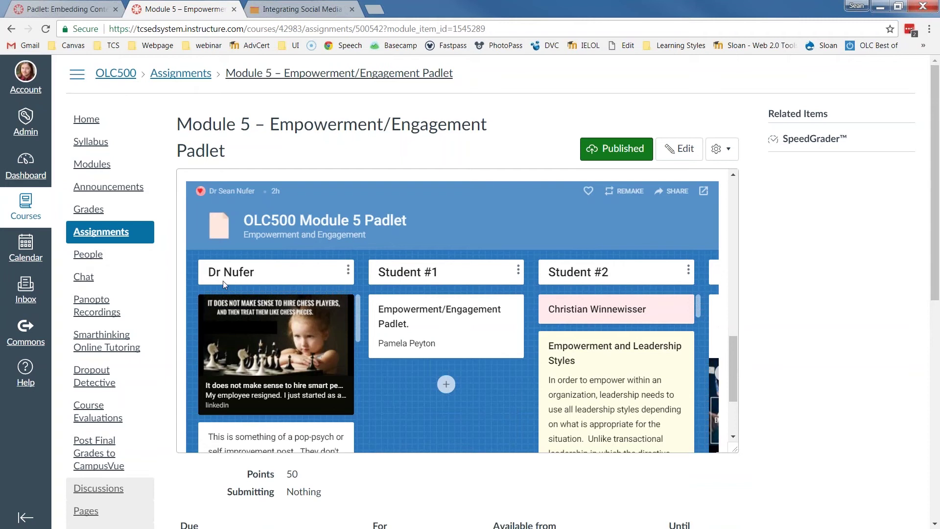
# Read through the instructor's column of posts in the embedded OLC500 Module 5 Padlet.
pyautogui.scroll(-5, 225, 284)
pyautogui.scroll(-6, 276, 372)
pyautogui.scroll(1, 276, 372)
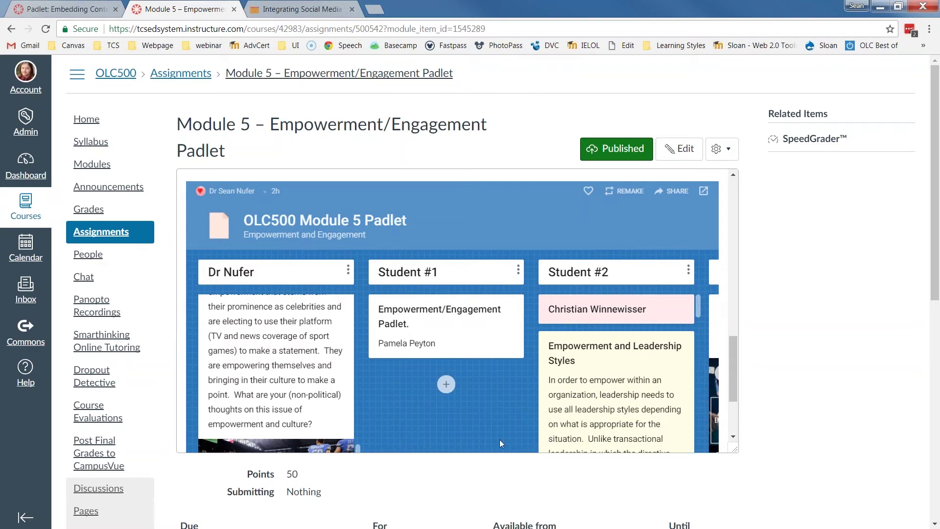
pyautogui.scroll(-1, 661, 326)
pyautogui.scroll(-1, 733, 392)
pyautogui.scroll(-1, 735, 416)
# Examine the contributions in the Student #3 to Student #6 columns of the embedded padlet.
pyautogui.moveTo(256, 423); pyautogui.dragTo(340, 424)
pyautogui.scroll(5, 348, 297)
pyautogui.scroll(-4, 348, 297)
pyautogui.scroll(-2, 761, 297)
pyautogui.scroll(-2, 761, 297)
pyautogui.scroll(-3, 738, 169)
pyautogui.scroll(-3, 563, 187)
pyautogui.scroll(-3, 563, 186)
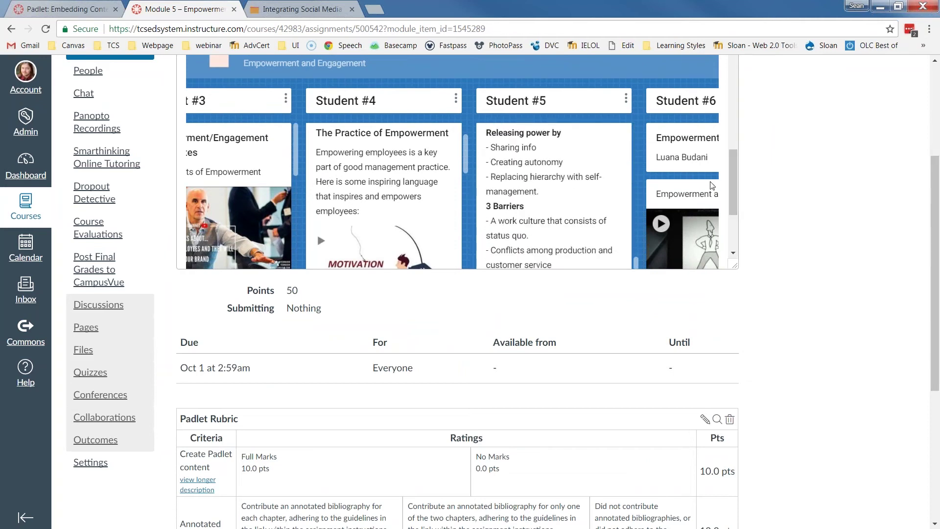
pyautogui.scroll(1, 734, 180)
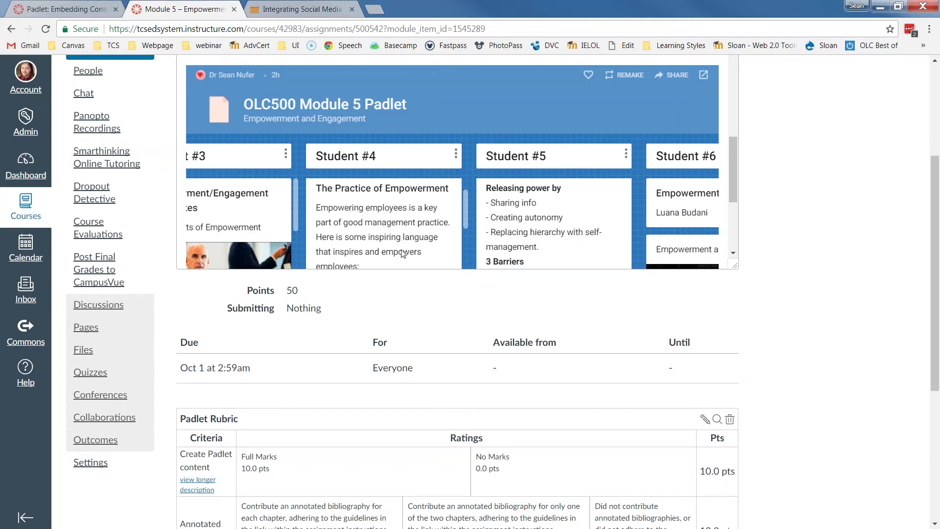
pyautogui.scroll(-2, 384, 225)
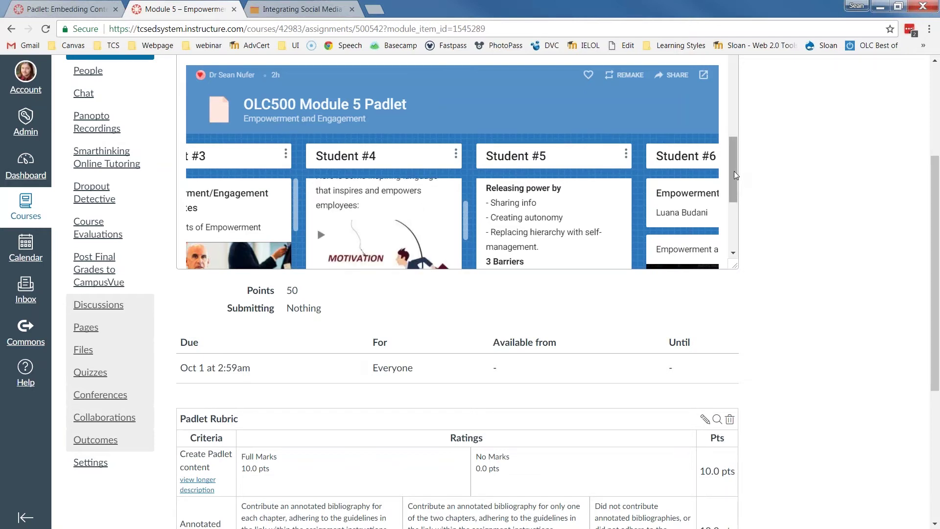
# Hide the course navigation menu and enlarge the assignment description box to show more of the embedded padlet.
pyautogui.scroll(1, 734, 166)
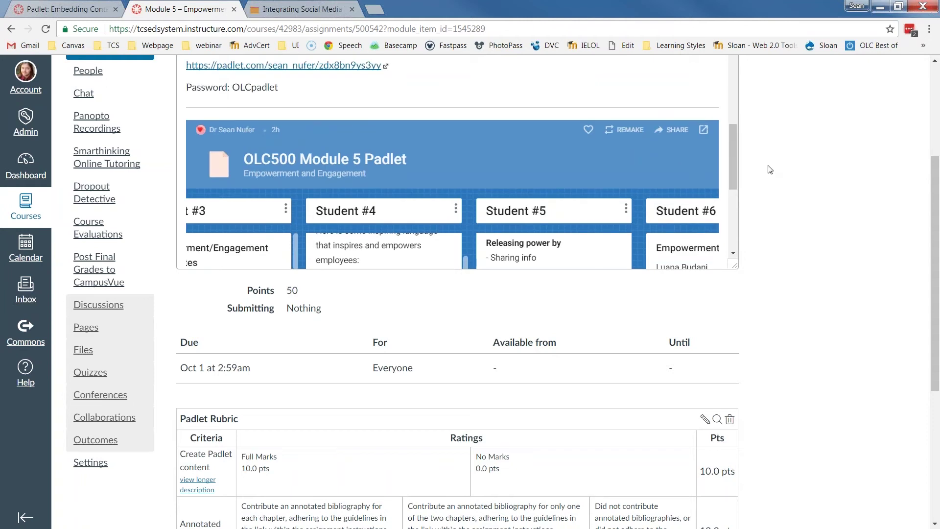
pyautogui.scroll(4, 770, 169)
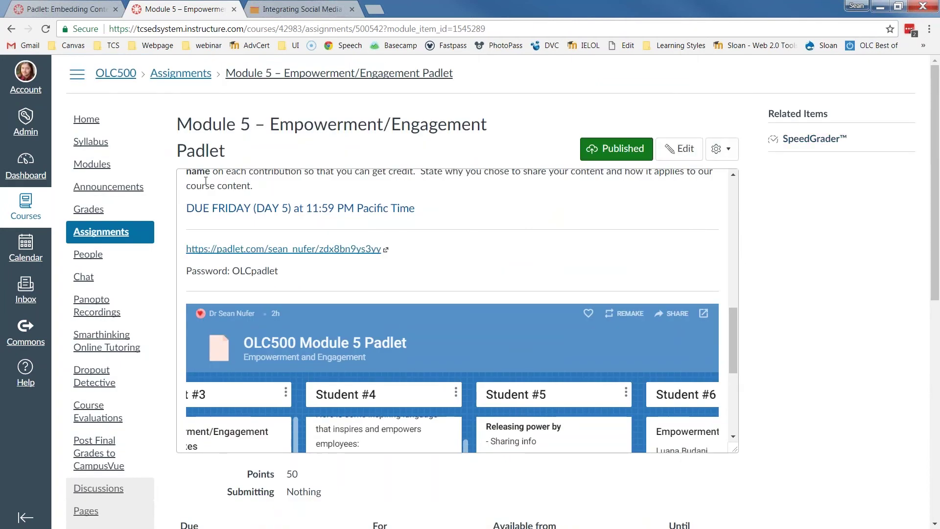
pyautogui.click(76, 80)
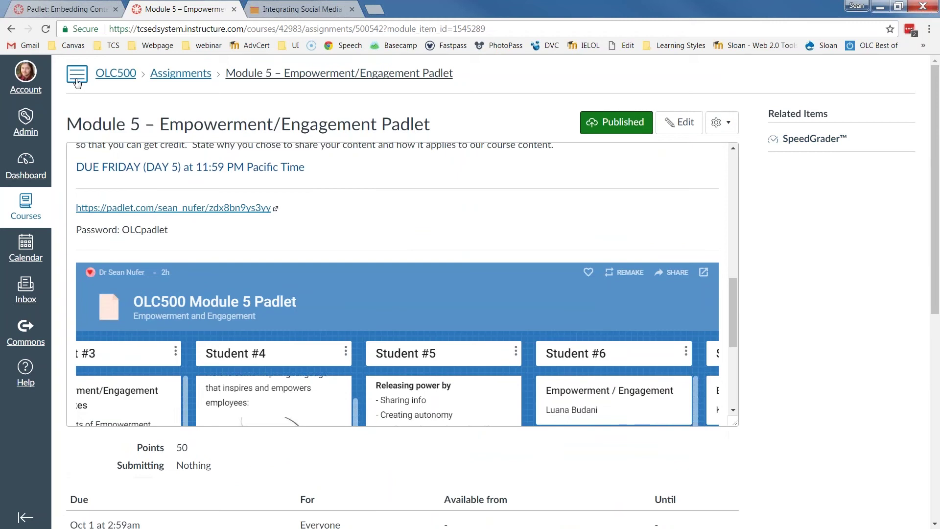
pyautogui.moveTo(737, 428); pyautogui.dragTo(735, 503)
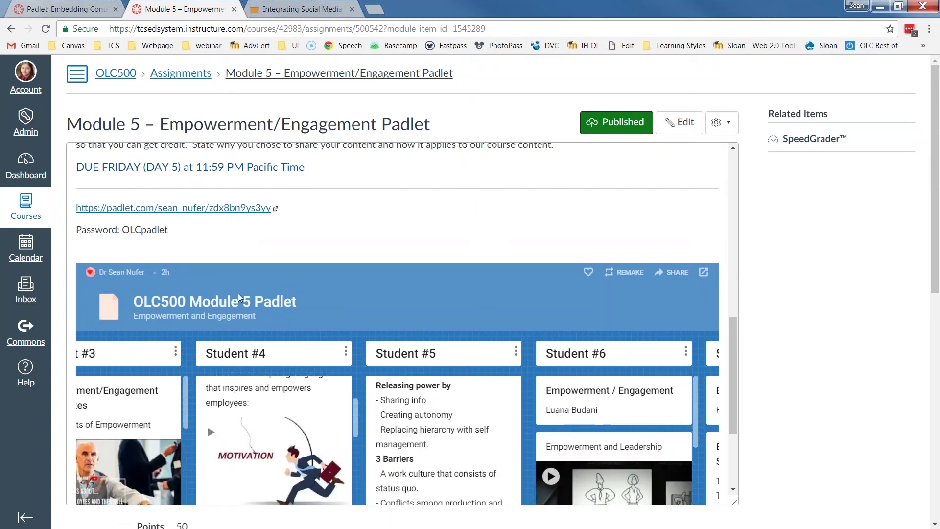
# Open the OLC500 Module 5 Padlet in its own tab, look over the Student #2 and Student #3 columns, and close it.
pyautogui.click(703, 275)
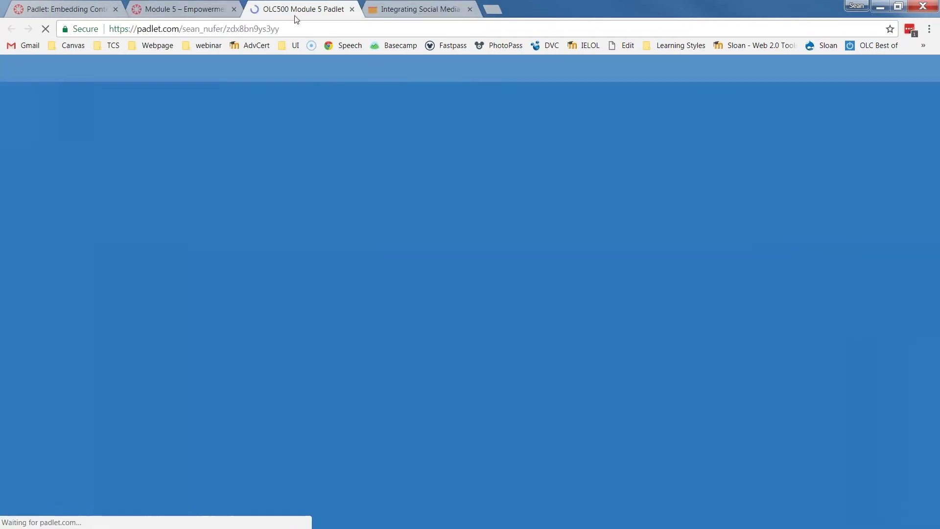
pyautogui.scroll(-6, 600, 328)
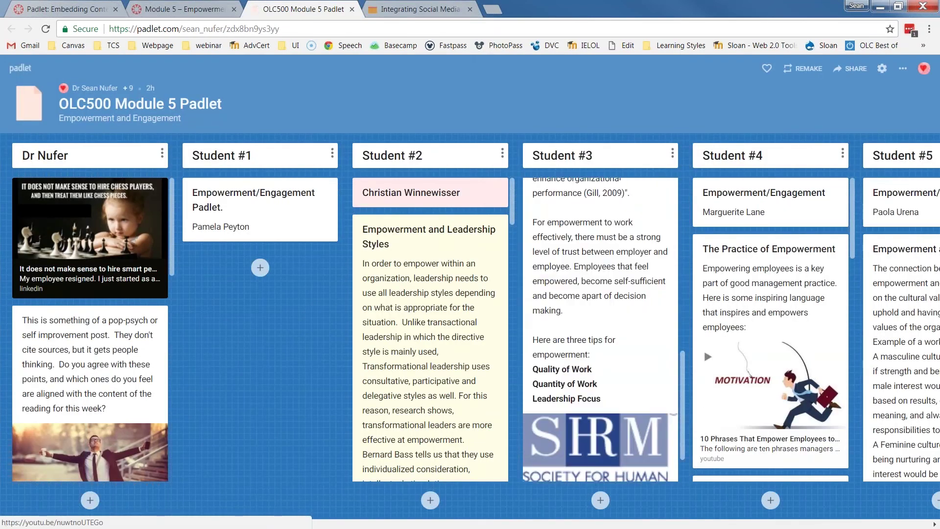
pyautogui.scroll(-1, 431, 328)
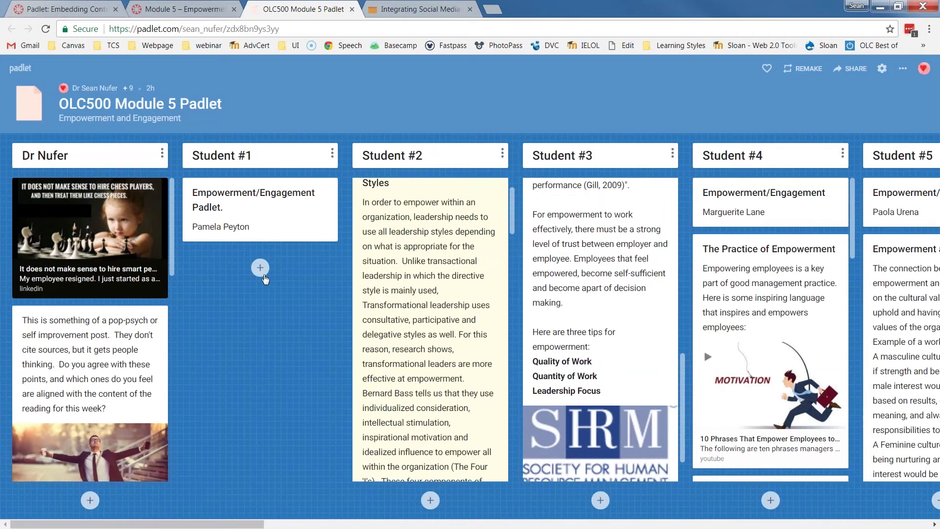
pyautogui.click(351, 9)
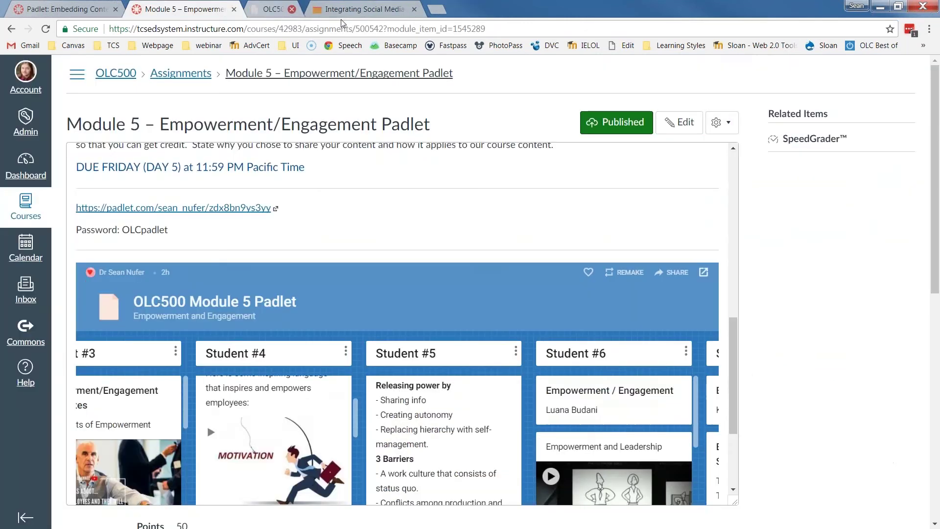
# Start a blank new post in the Student #3 column of the embedded padlet.
pyautogui.scroll(-5, 392, 397)
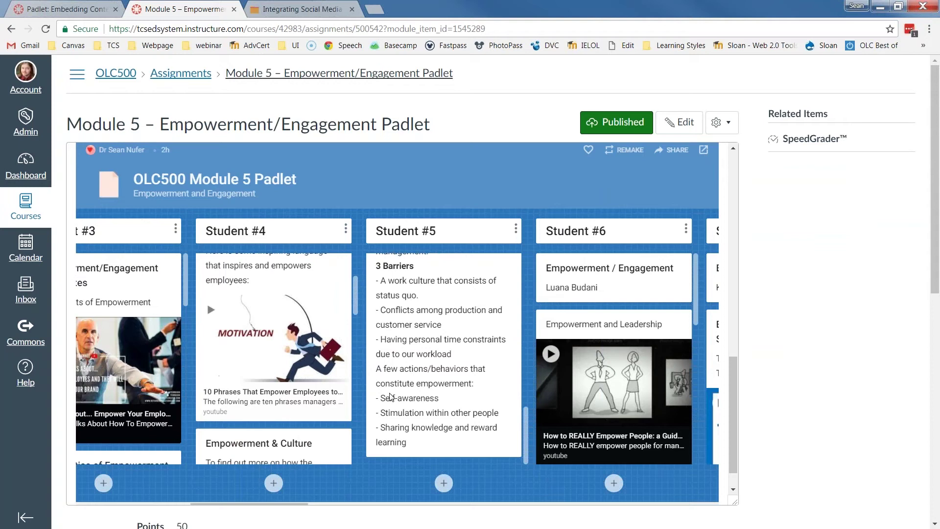
pyautogui.click(103, 485)
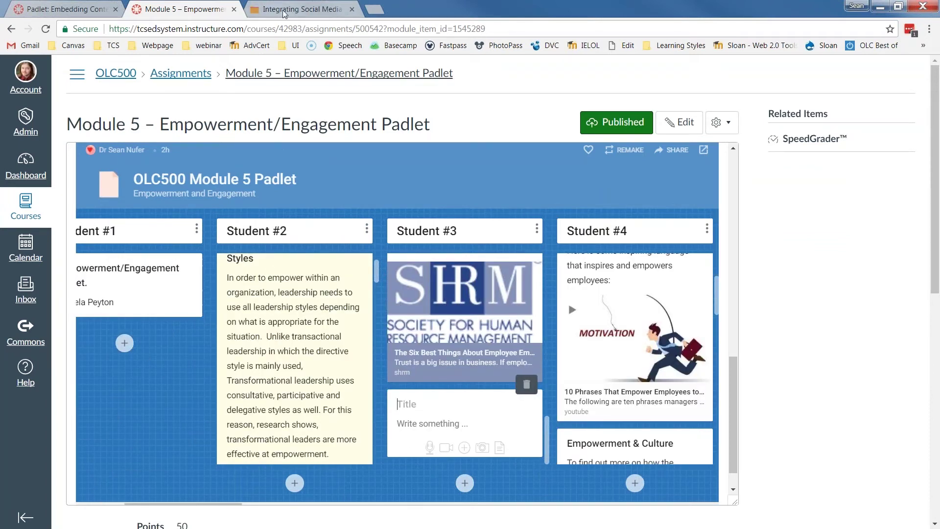
# Close the Integrating Social Media padlet and Module 5 assignment tabs, and advance from the Padlet page to the Prezi page.
pyautogui.click(318, 10)
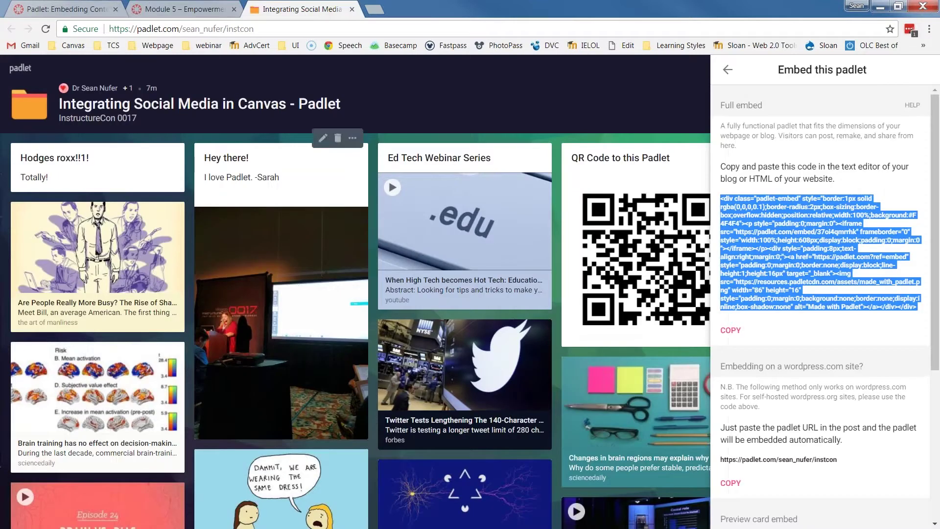
pyautogui.click(352, 9)
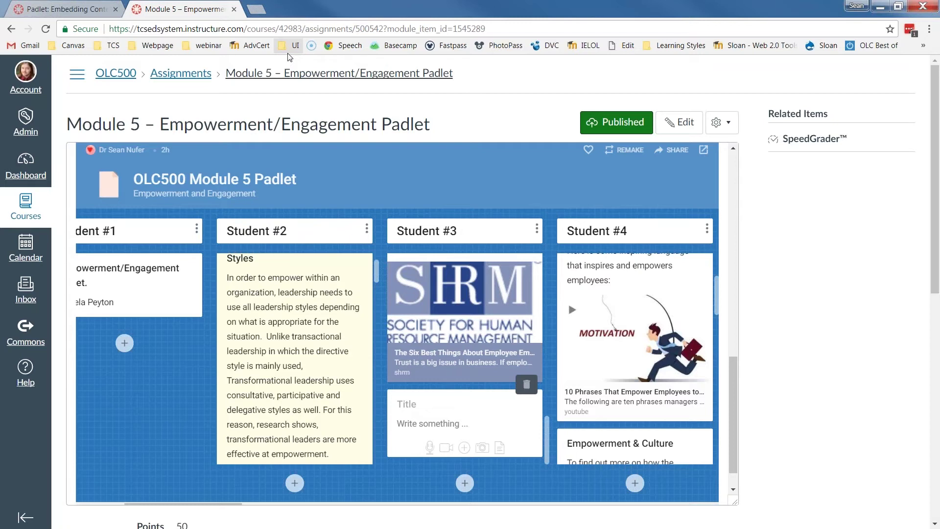
pyautogui.click(234, 10)
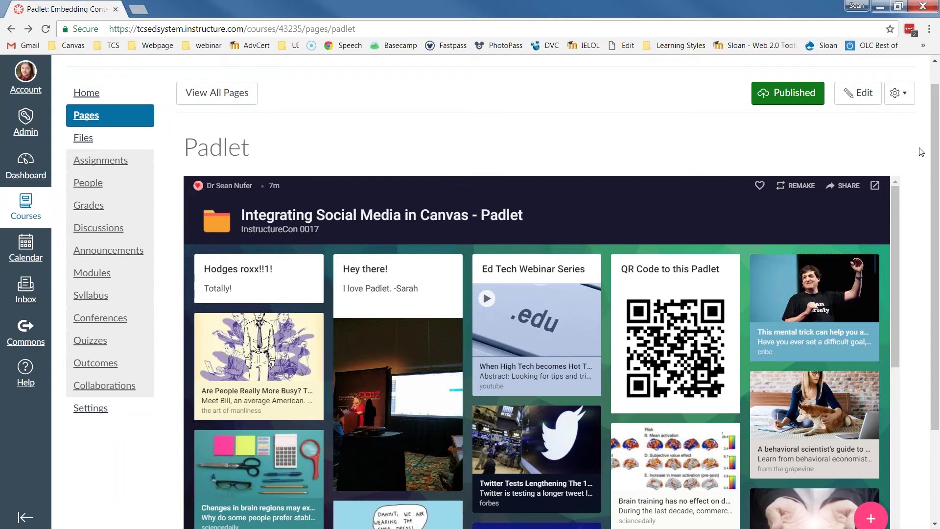
pyautogui.scroll(-3, 921, 167)
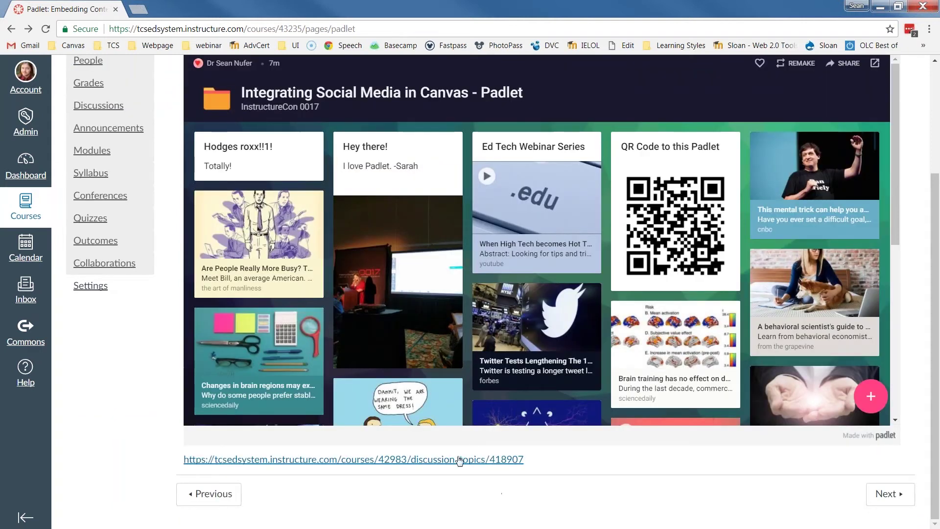
pyautogui.click(888, 495)
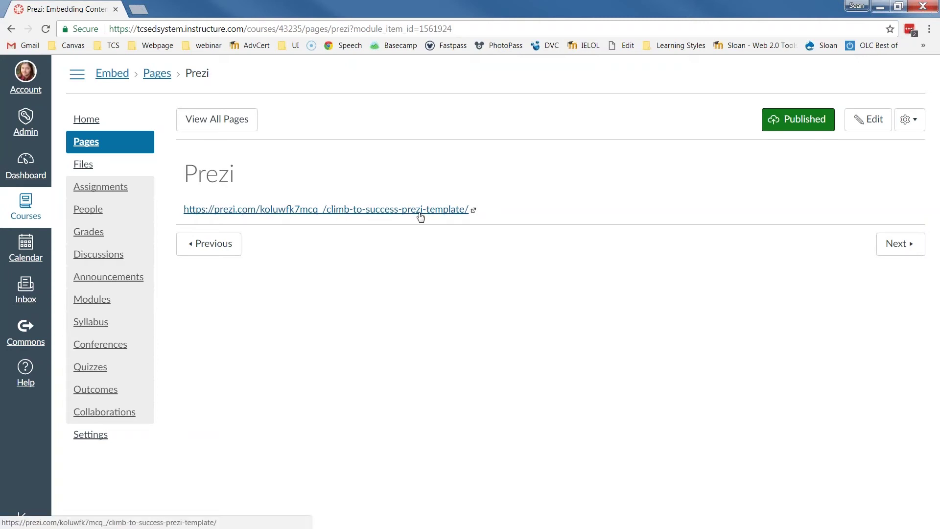
# Open the Climb to Success Prezi template from the page's link and view its sharing options.
pyautogui.click(330, 213)
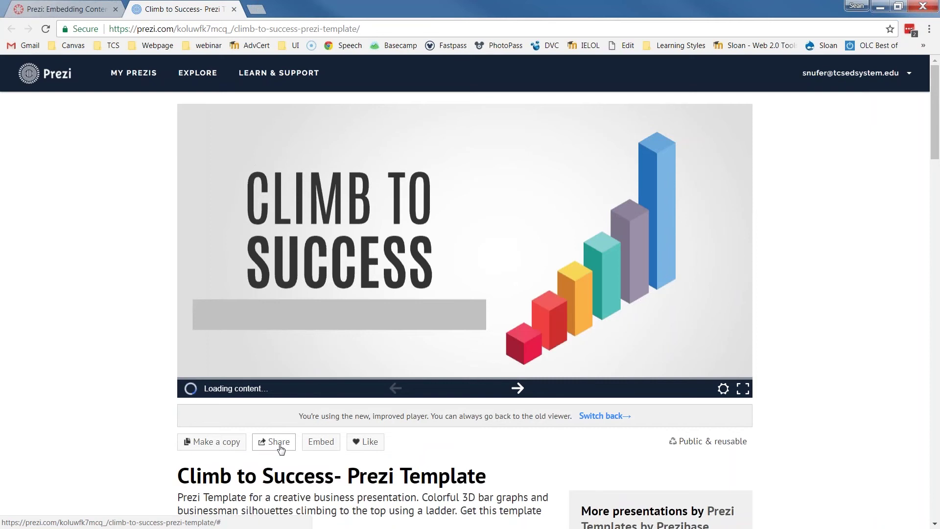
pyautogui.click(263, 446)
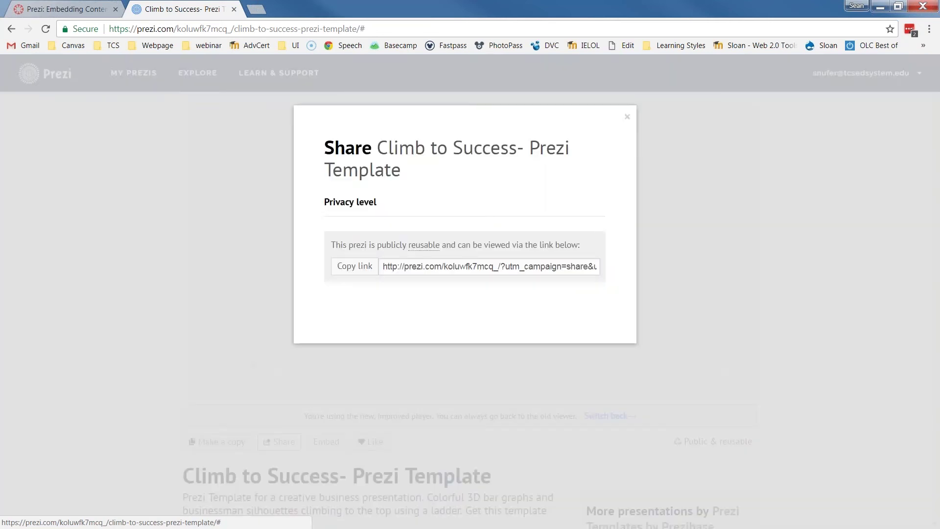
pyautogui.click(628, 117)
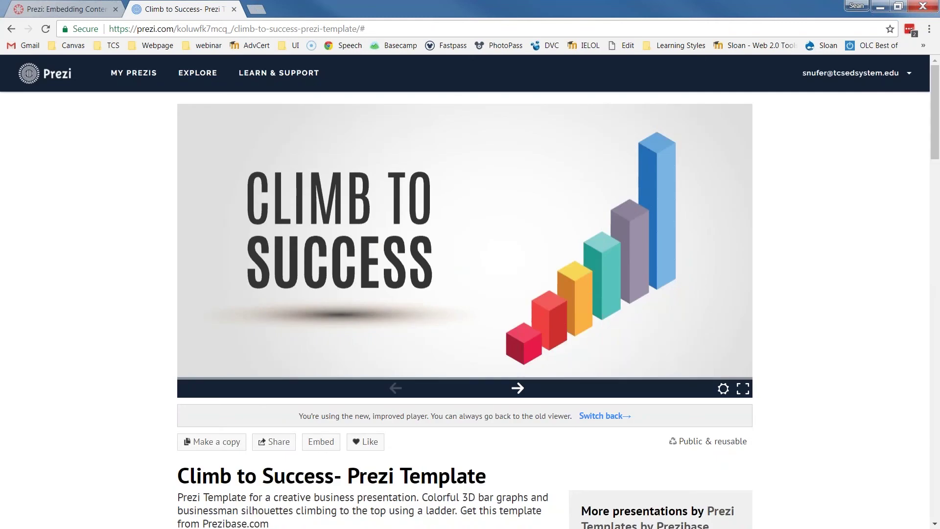
# Copy the prezi's embed code at 550 by 400 pixels with viewers allowed to pan and zoom freely.
pyautogui.click(320, 441)
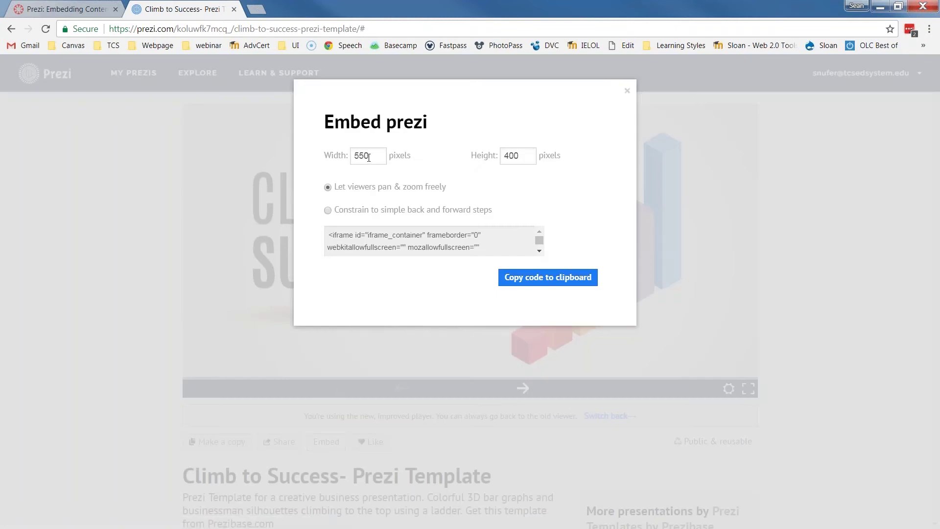
pyautogui.moveTo(369, 157); pyautogui.dragTo(360, 155)
pyautogui.click(327, 211)
pyautogui.click(327, 210)
pyautogui.click(328, 188)
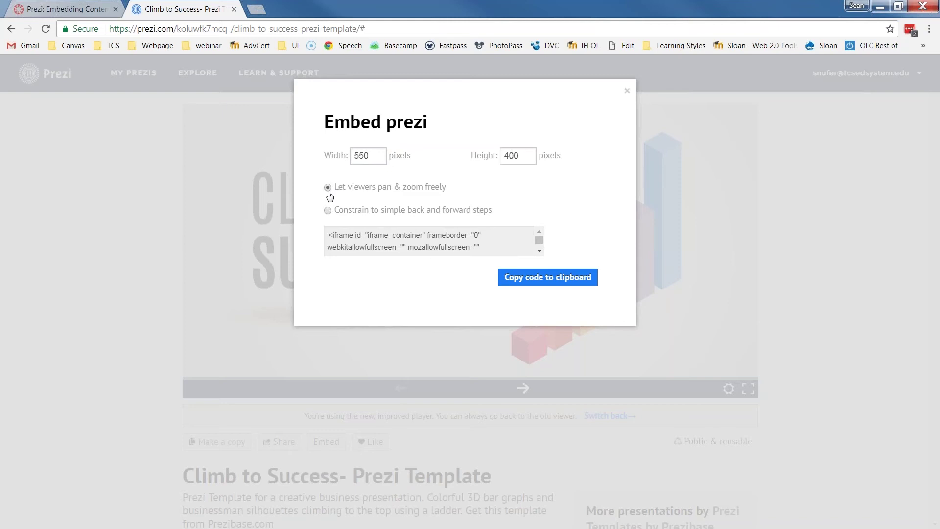
pyautogui.click(553, 283)
# Edit the Canvas Prezi page and add a placeholder line of repeated capital A's below the link.
pyautogui.click(83, 9)
pyautogui.click(869, 120)
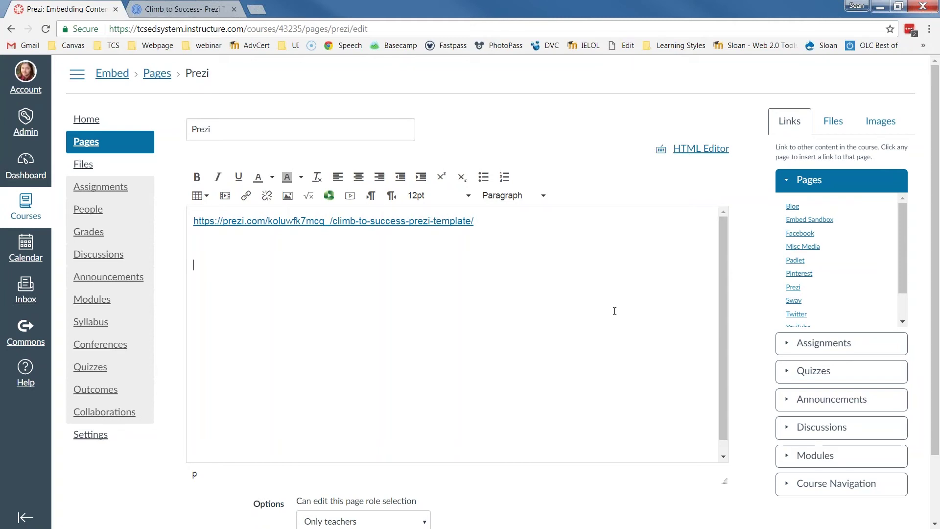
pyautogui.write('AAAAAAAAAAAAAAAAAA')
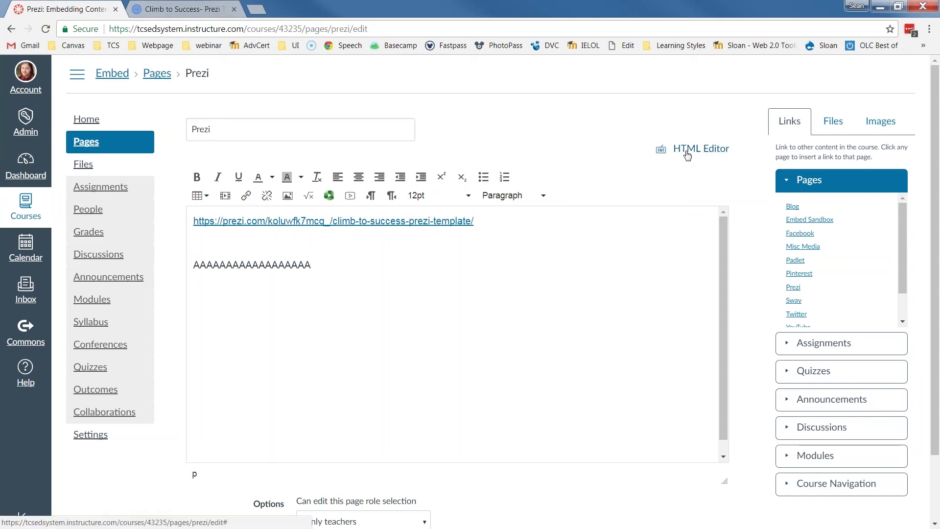
# Replace the placeholder paragraph in the page's HTML with the copied Prezi embed code as plain text.
pyautogui.click(687, 148)
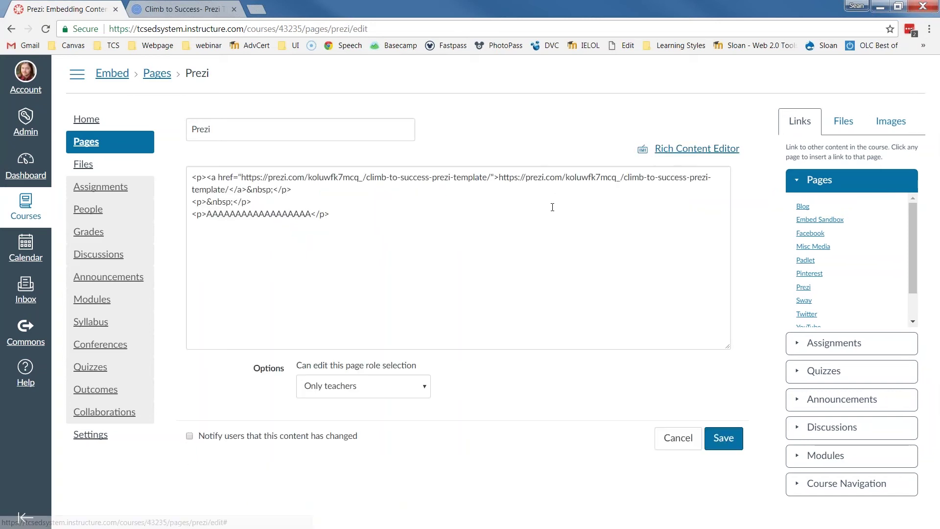
pyautogui.moveTo(332, 214); pyautogui.dragTo(187, 212)
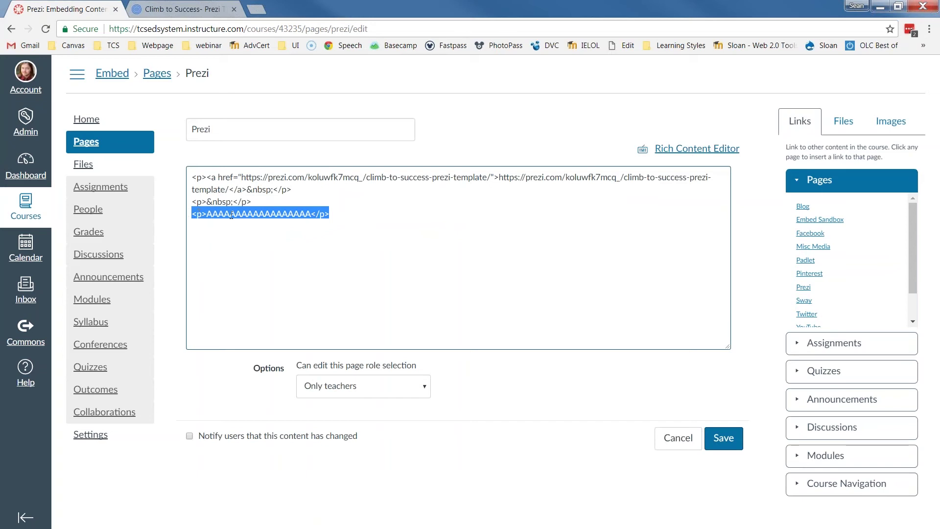
pyautogui.press('Return')
pyautogui.rightClick(207, 222)
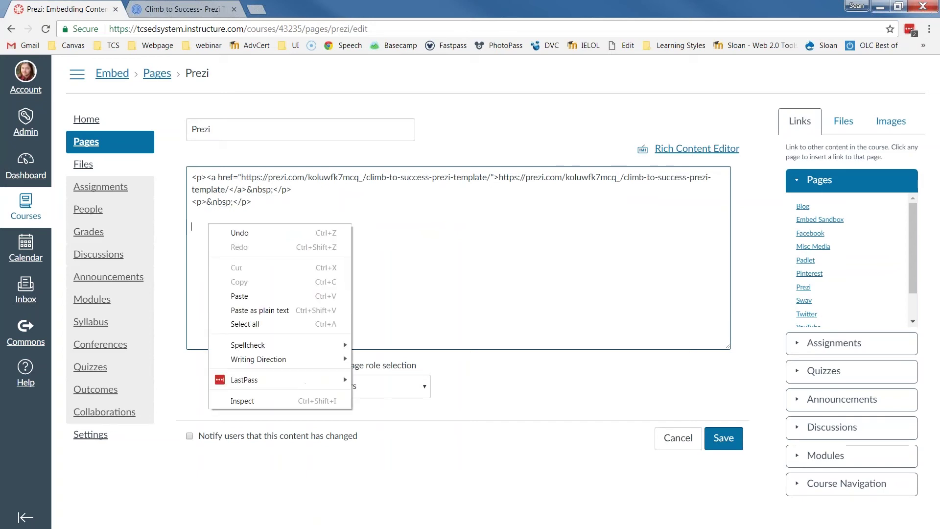
pyautogui.click(235, 310)
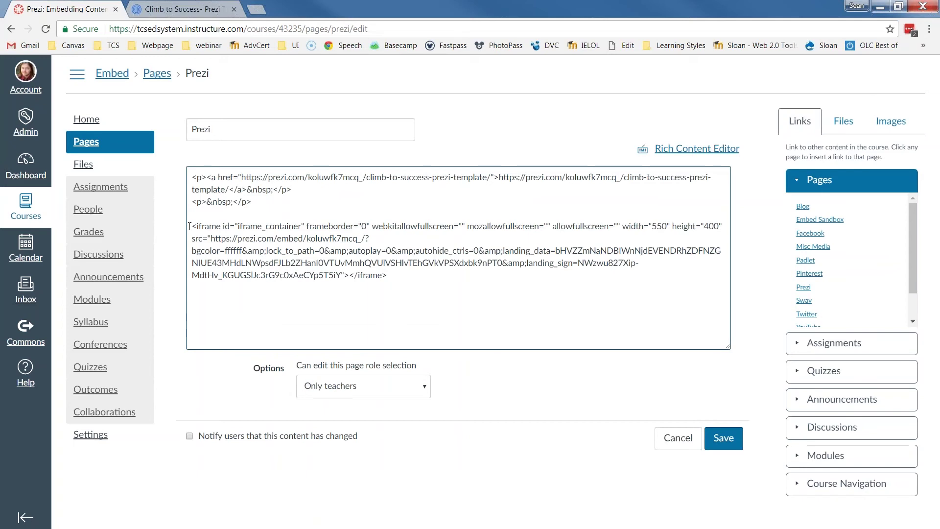
# Review the link text and the iframe code in the HTML, and save the Prezi page.
pyautogui.moveTo(207, 178); pyautogui.dragTo(712, 175)
pyautogui.click(219, 177)
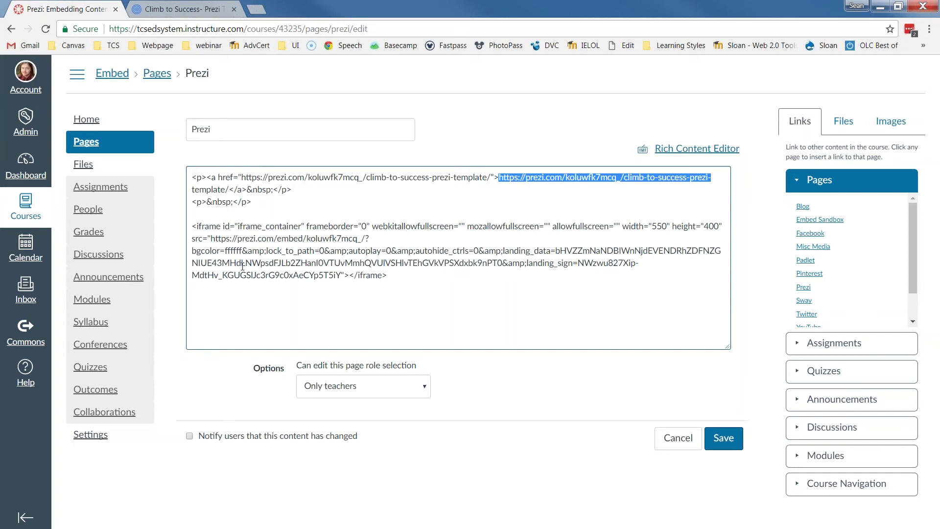
pyautogui.moveTo(193, 227); pyautogui.dragTo(403, 271)
pyautogui.click(724, 438)
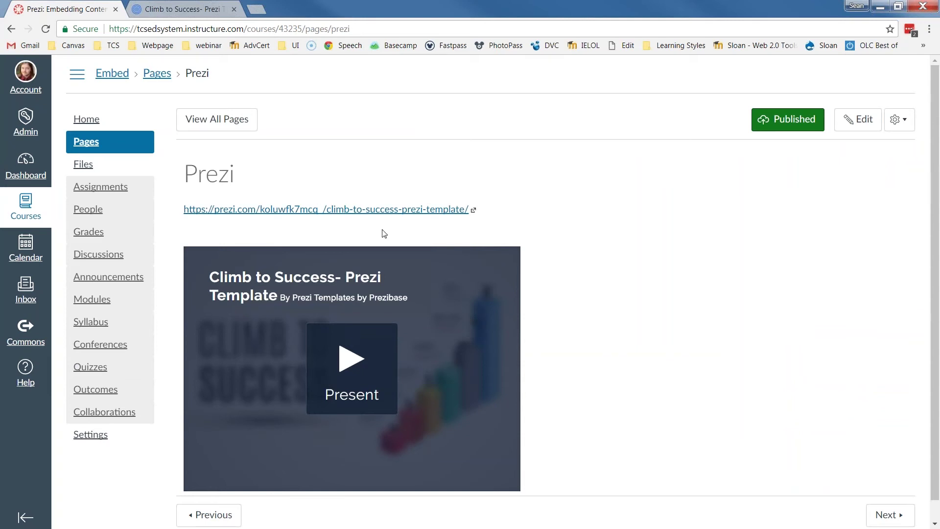
# Check the page's Prezi link in its own tab, close that tab, and start the presentation embedded on the page.
pyautogui.click(337, 215)
pyautogui.click(233, 9)
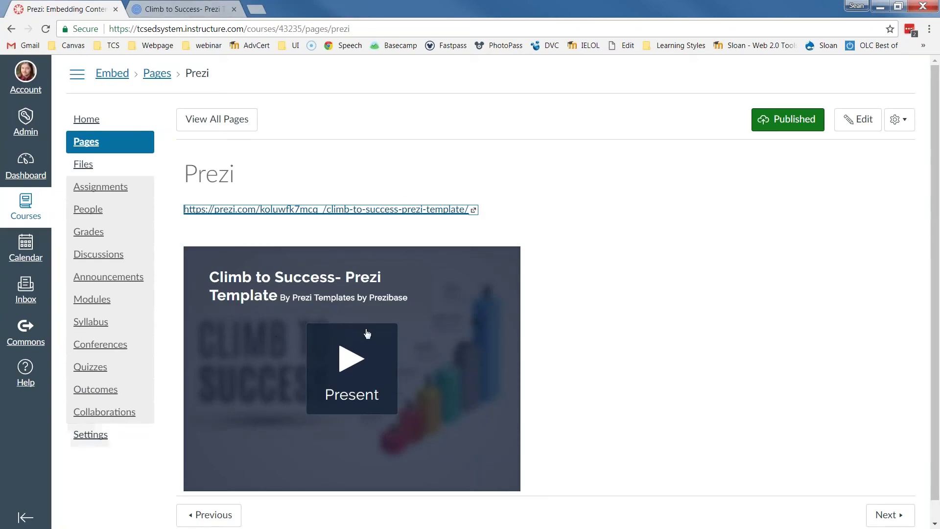
pyautogui.click(352, 386)
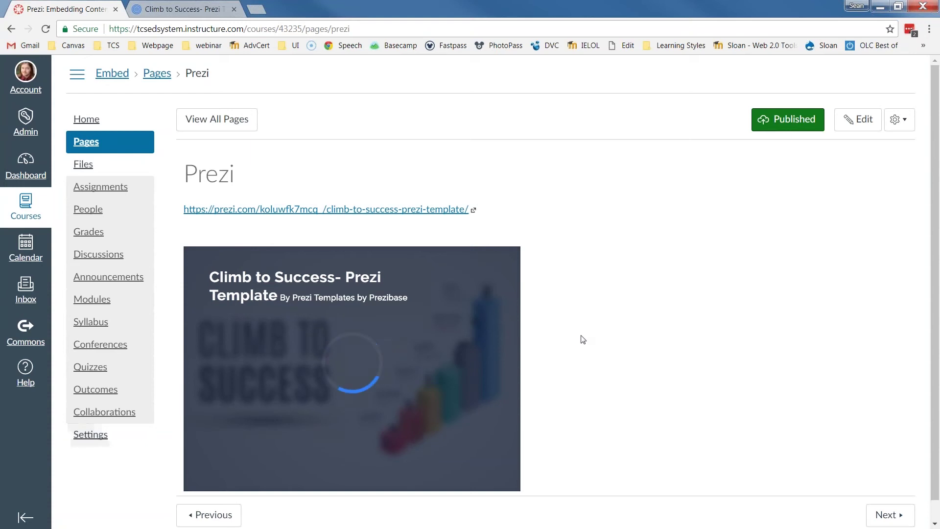
pyautogui.scroll(-1, 503, 382)
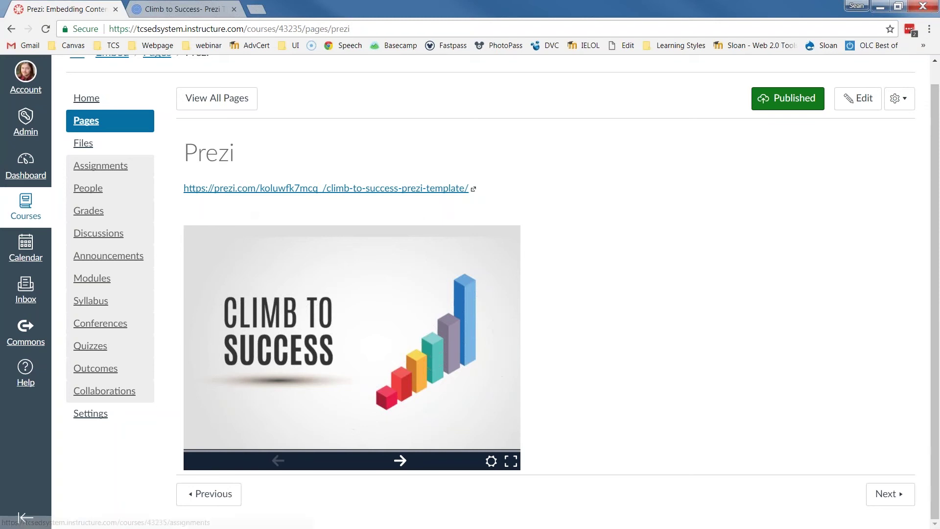
# Open the course's Discussions in a new tab and start a new discussion titled "My discussion title".
pyautogui.rightClick(98, 237)
pyautogui.click(113, 245)
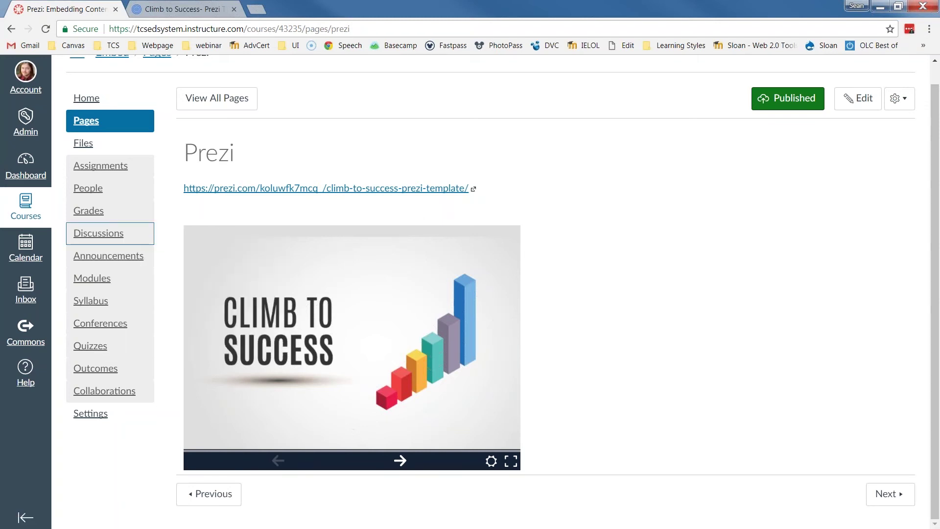
pyautogui.click(196, 13)
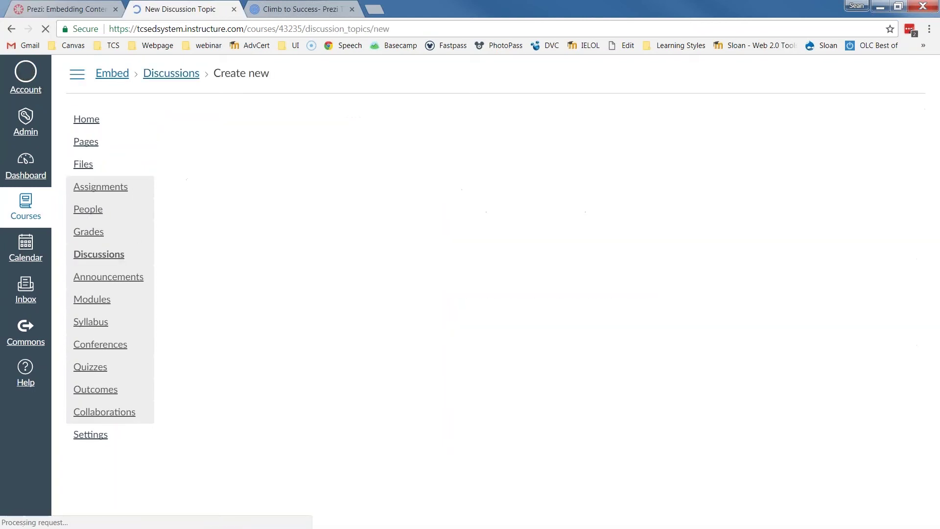
pyautogui.write('My discussion title')
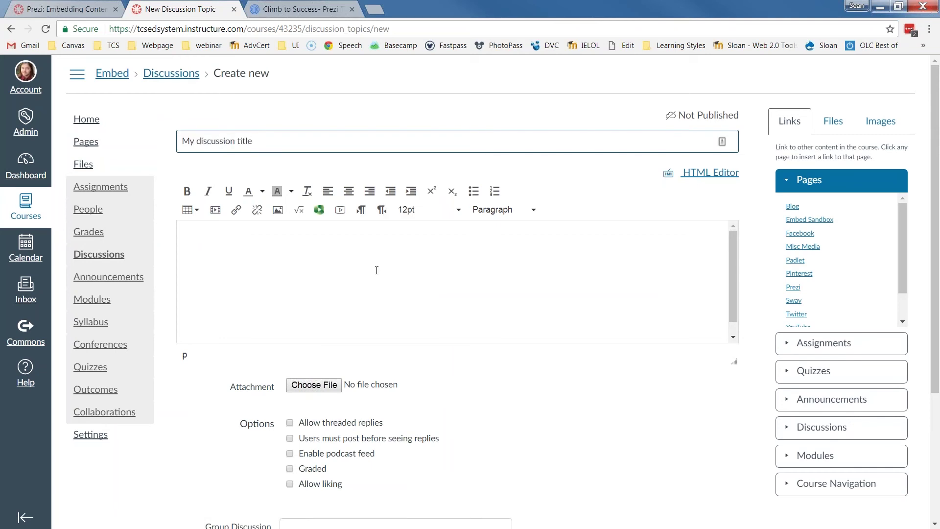
pyautogui.moveTo(250, 148); pyautogui.dragTo(186, 153)
# Enter "My text" and "Instructions" as separate paragraphs in the discussion body.
pyautogui.click(380, 251)
pyautogui.write('My te')
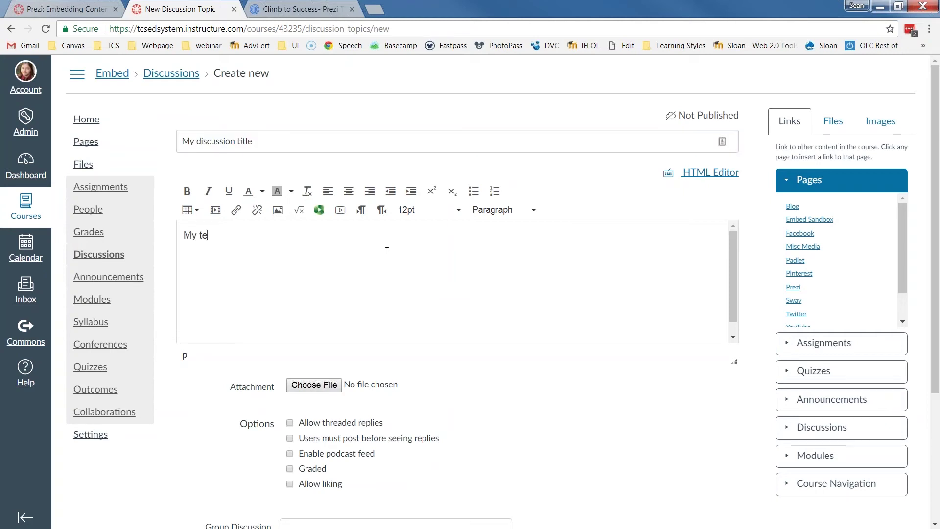
pyautogui.write('uctions')
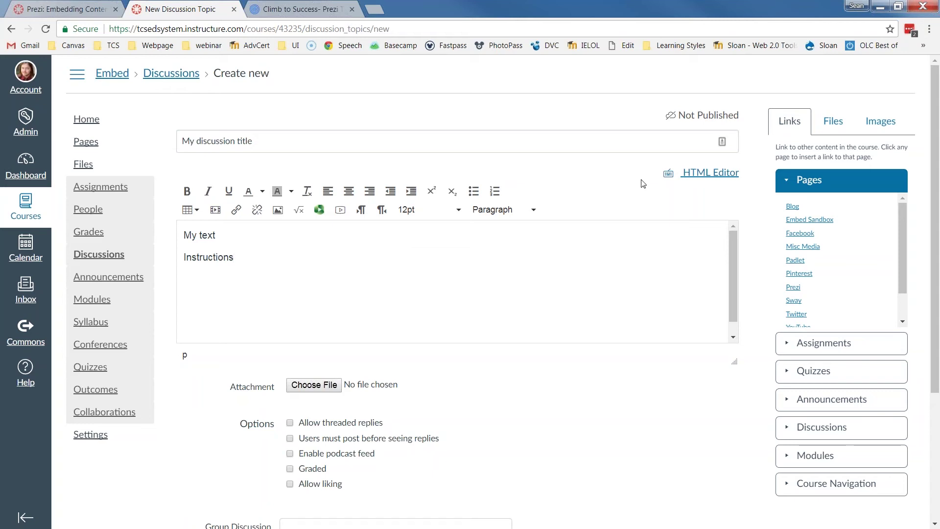
# Replace the blank last paragraph in the discussion's HTML with the 550 by 400 Prezi iframe embed code.
pyautogui.click(700, 176)
pyautogui.click(283, 237)
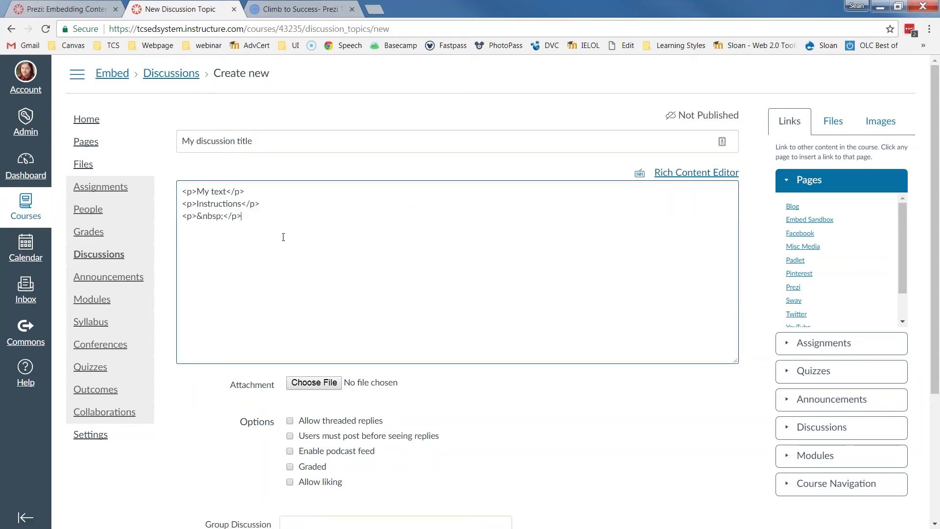
pyautogui.hotkey('shift', 'Home')
pyautogui.write('<iframe id="iframe_container" frameborder="0" webkitallowfullscreen="" mozallowfullscreen="" allowfullscreen="" width="550" height="400" src="https://prezi.com/embed/koluwfk7mcq_/?bgcolor=ffffff&amp;lock_to_path=0&amp;autoplay=0&amp;autohide_ctrls=0&amp;landing_data=bHVZZmNaNDBIWnNjdEVENDRhZDFNZGNIUE43MHdLNWpsdFJLb2ZHanl0VTUvMmhQVUlVSHlvTEhGVkVPSXdxbk9nPT0&amp;landing_sign=NWzwu827Xip-MdtHv_KGUGSlJc3rG9c0xAeCYp5T5iY"></iframe>')
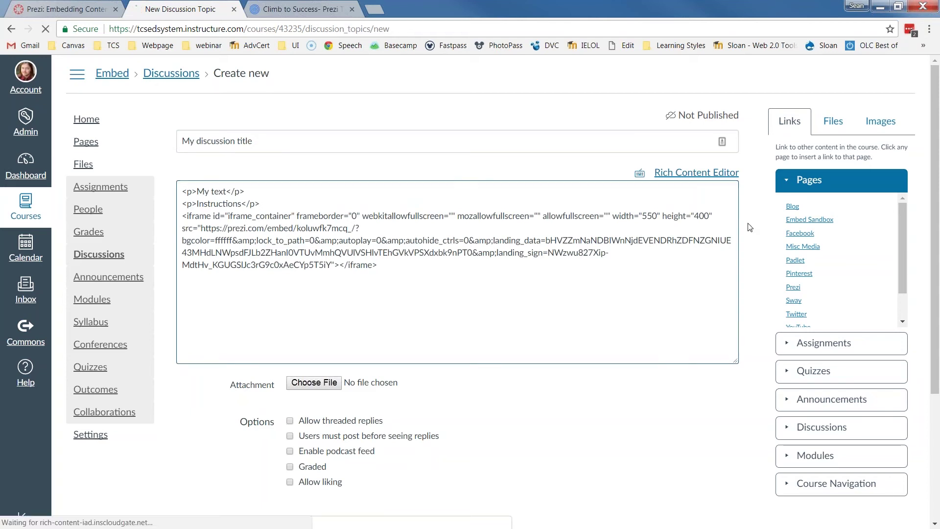
# Allow threaded replies on the discussion, and save and publish it.
pyautogui.scroll(-4, 748, 227)
pyautogui.click(290, 240)
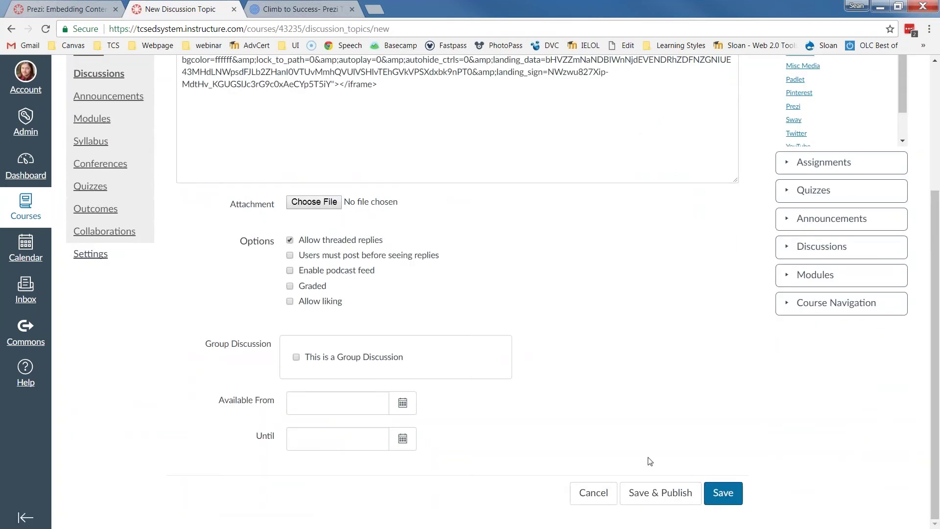
pyautogui.click(720, 492)
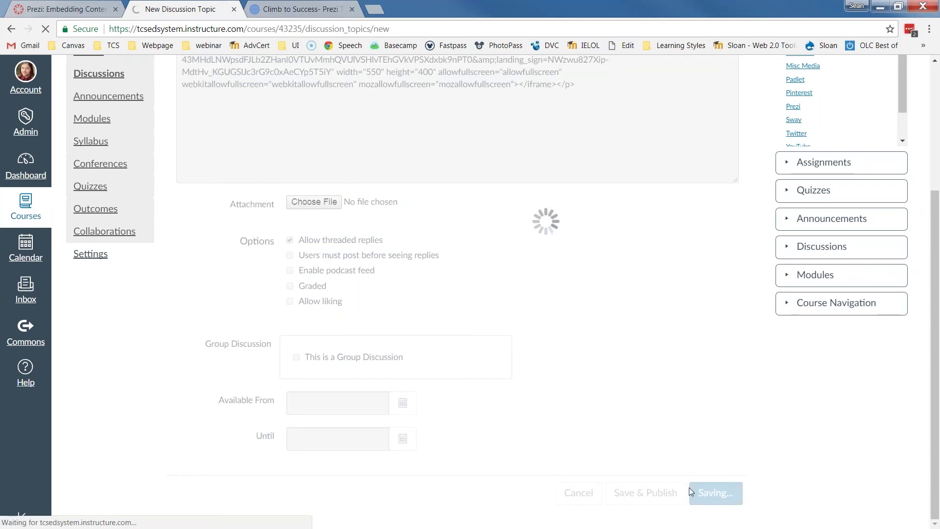
pyautogui.click(606, 131)
# Look over the published discussion and start its embedded Climb to Success presentation.
pyautogui.scroll(-2, 823, 288)
pyautogui.scroll(2, 310, 204)
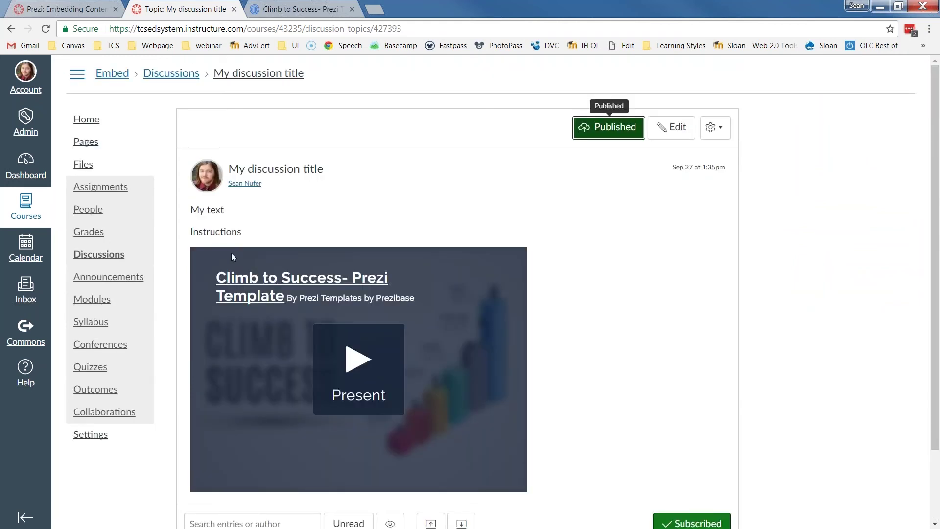
pyautogui.click(359, 367)
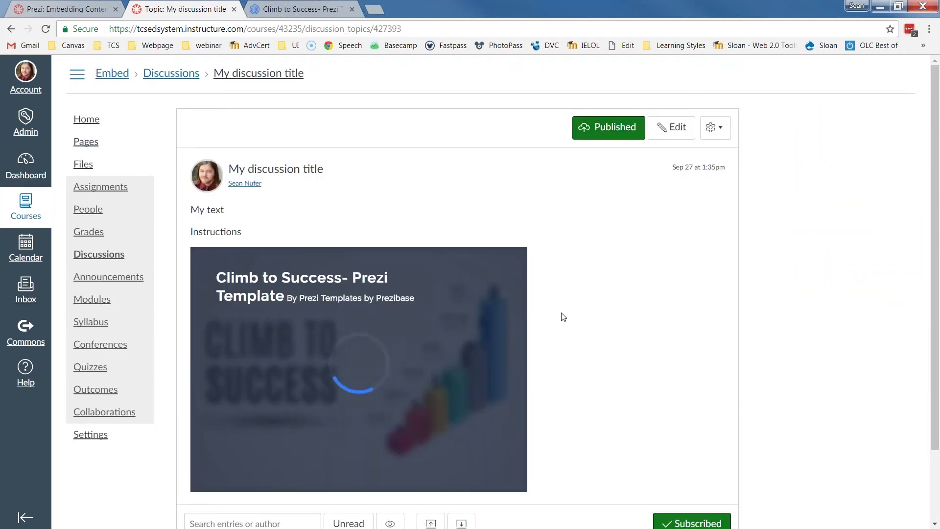
# Start a reply to the discussion and enter "My thoughts on the topic are XYZ" followed by a blank paragraph.
pyautogui.scroll(-1, 545, 318)
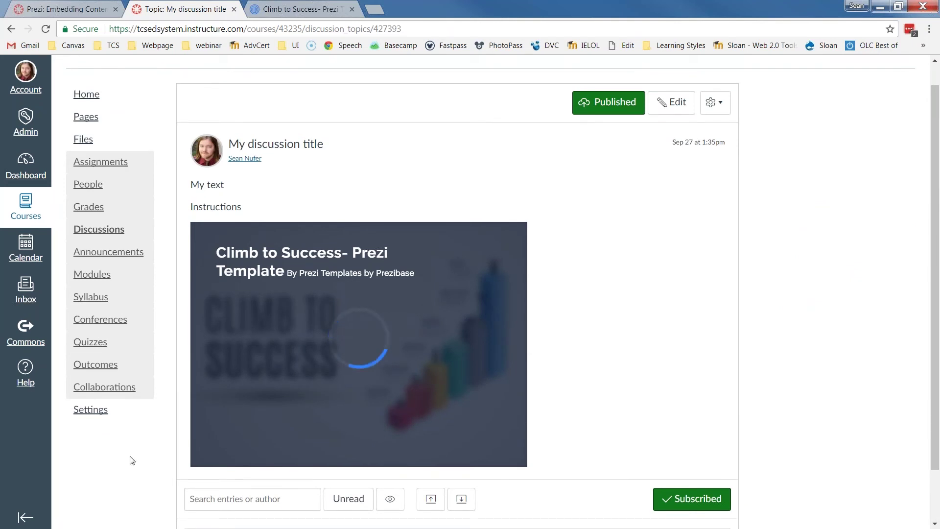
pyautogui.scroll(-2, 716, 413)
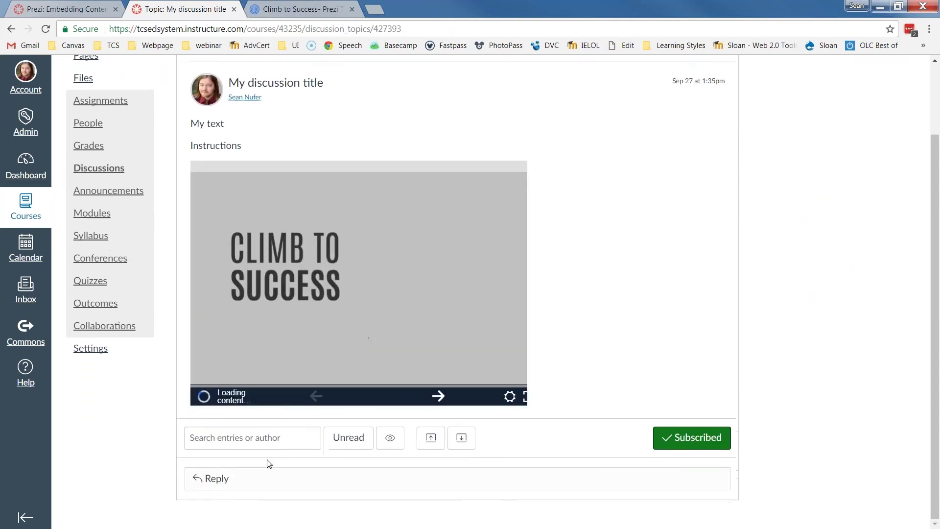
pyautogui.click(231, 480)
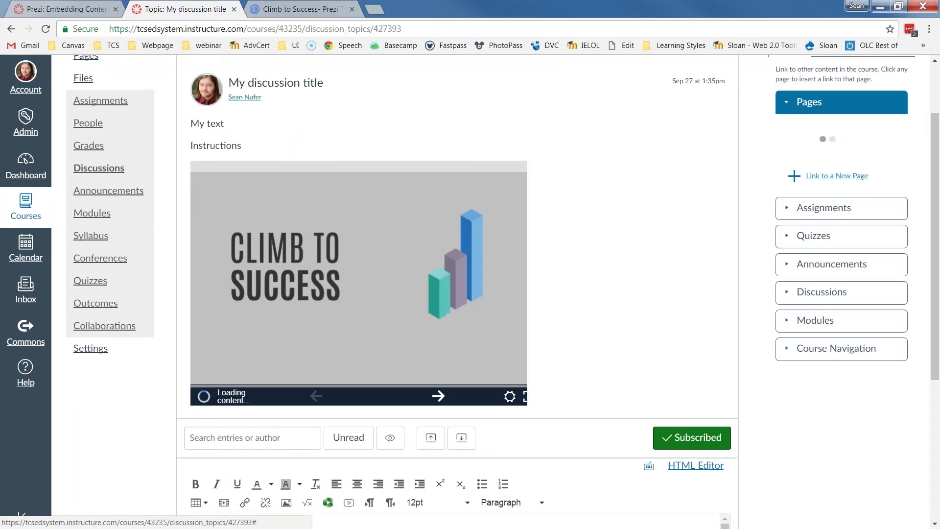
pyautogui.scroll(-5, 758, 342)
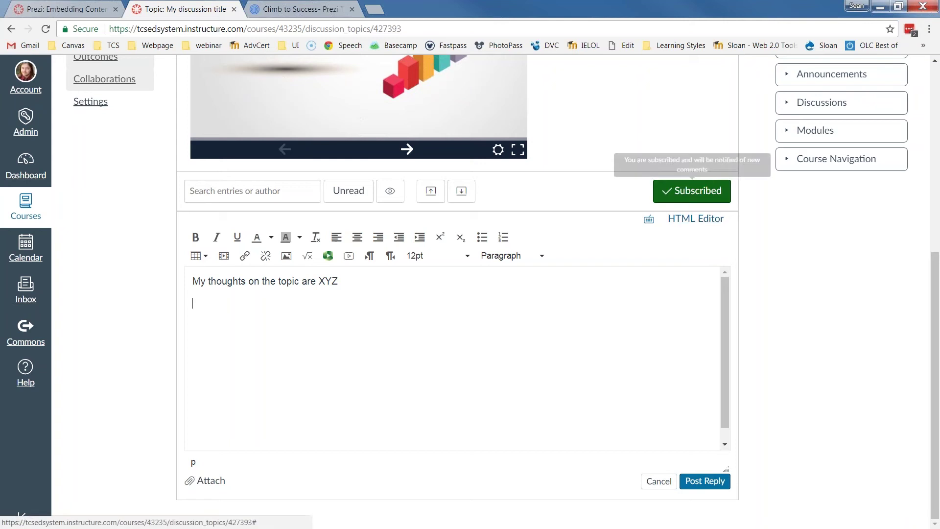
pyautogui.press('Return')
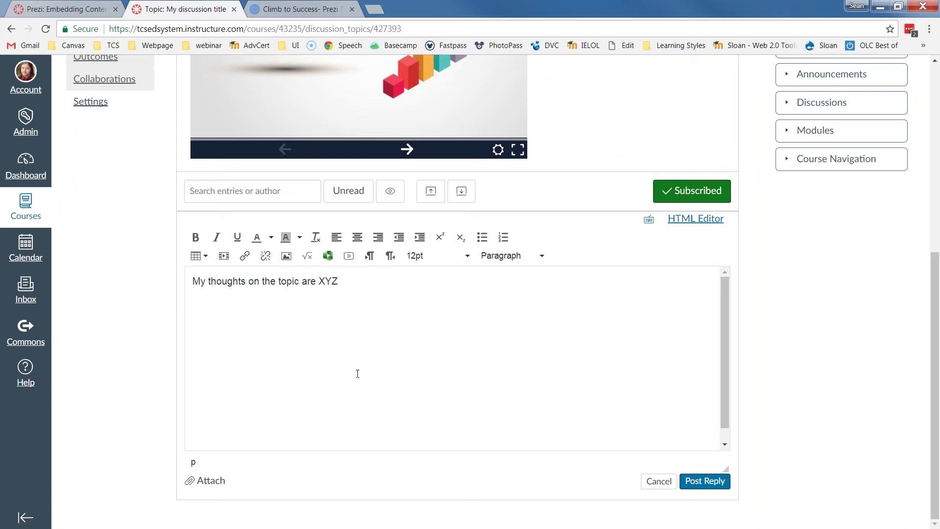
# Add the 550 by 400 Prezi iframe embed code below the text in the reply's HTML, and post the reply.
pyautogui.click(697, 219)
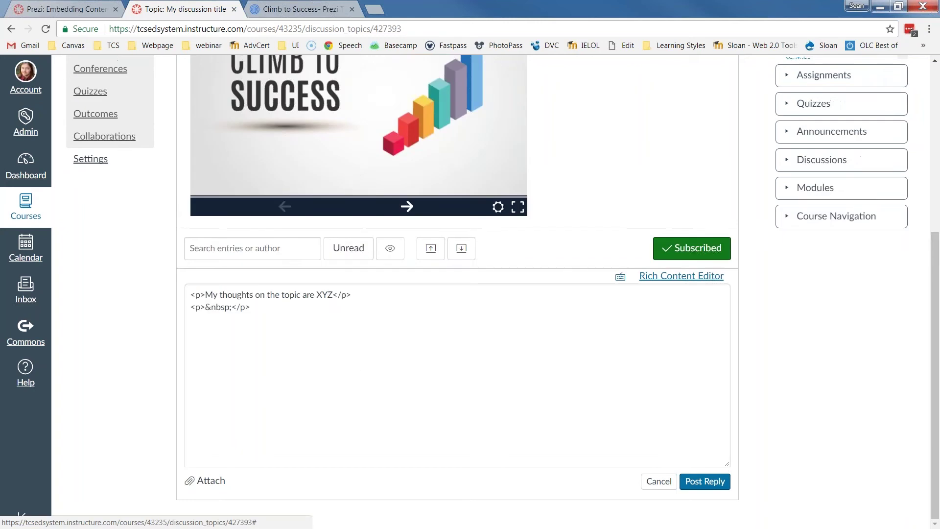
pyautogui.click(288, 314)
pyautogui.write('<iframe id="iframe_container" frameborder="0" webkitallowfullscreen="" mozallowfullscreen="" allowfullscreen="" width="550" height="400" src="https://prezi.com/embed/koluwfk7mcq_/?bgcolor=ffffff&amp;lock_to_path=0&amp;autoplay=0&amp;autohide_ctrls=0&amp;landing_data=bHVZZmNaNDBIWnNjdEVENDRhZDFNZGNIUE43MHdLNWpsdFJLb2ZHanl0VTUvMmhQVUlVSHlvTEhGVkVPSXdxbk9nPT0&amp;landing_sign=NWzwu827Xip-MdtHv_KGUGSlJc3rG9c0xAeCYp5T5iY"></iframe>')
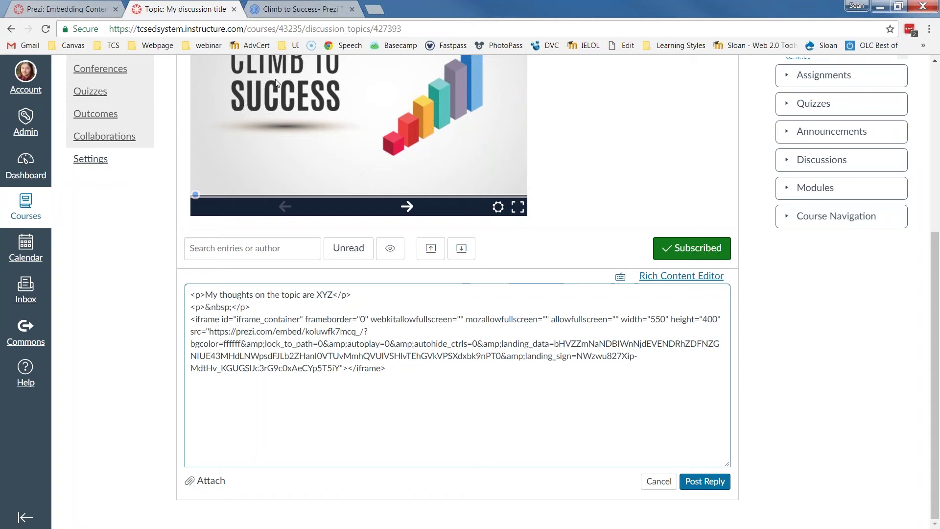
pyautogui.click(705, 481)
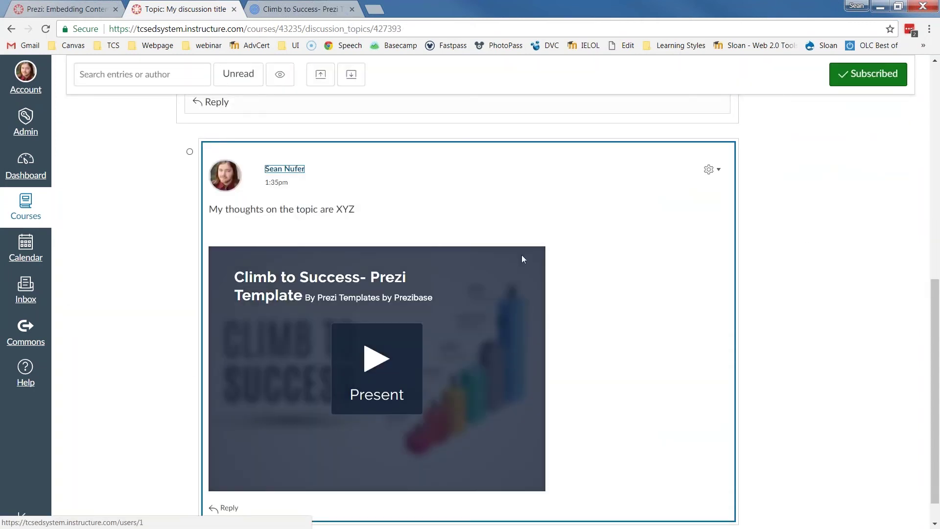
# Look over the posted reply's text and start its embedded Climb to Success presentation.
pyautogui.moveTo(226, 209); pyautogui.dragTo(336, 209)
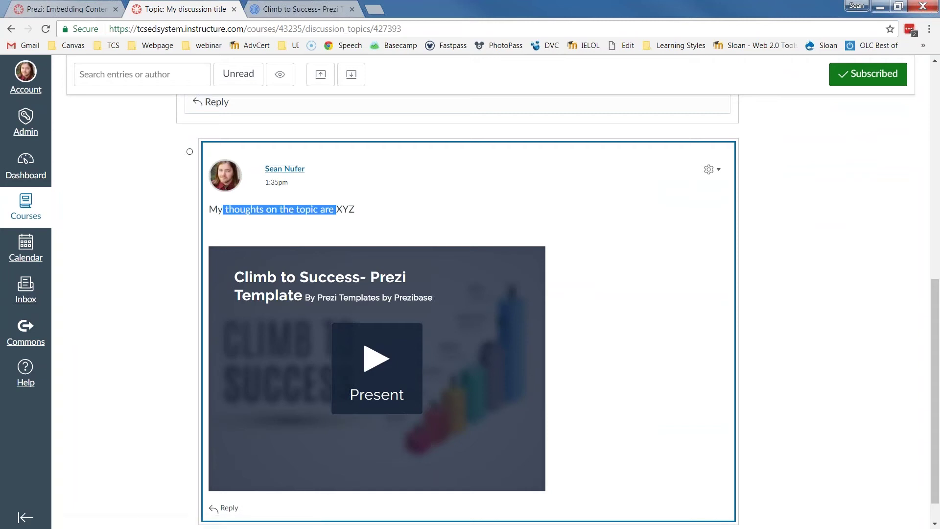
pyautogui.click(378, 367)
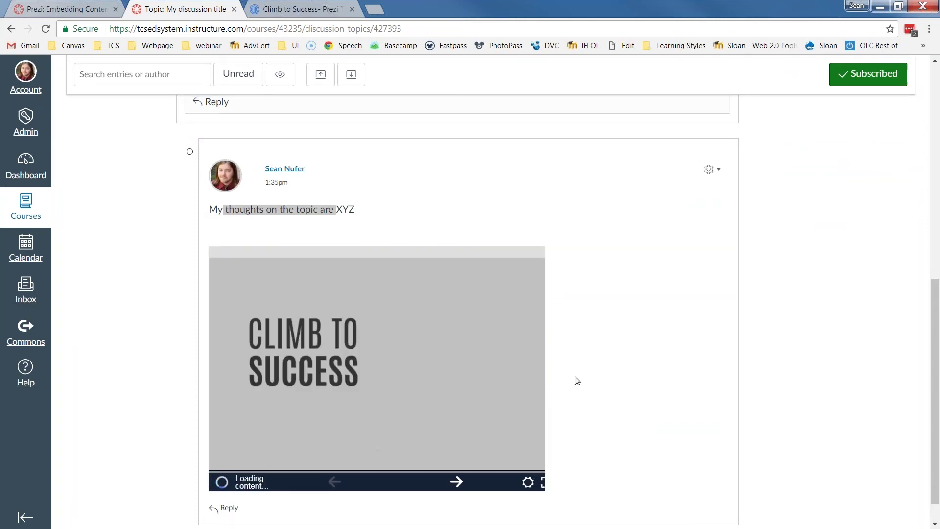
# Answer the posted reply with a threaded reply that has the Prezi iframe embed code in its HTML, and post it.
pyautogui.click(274, 220)
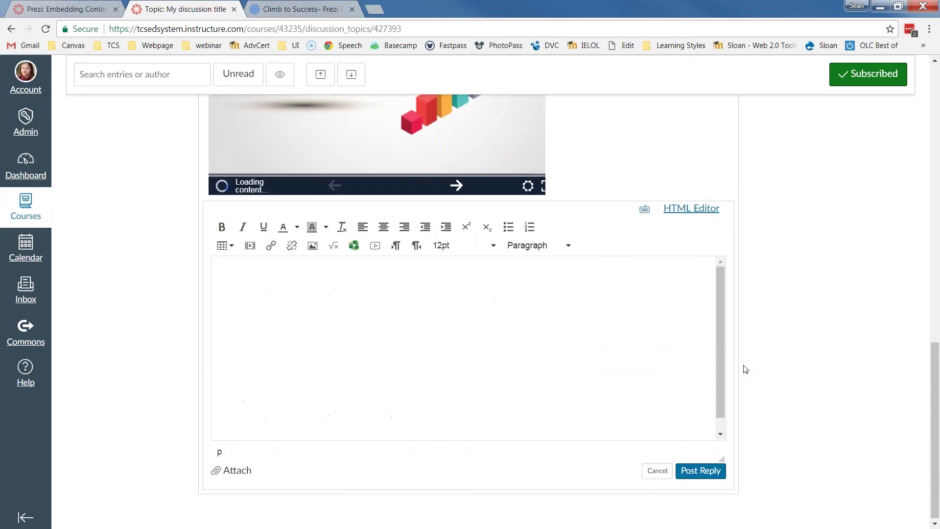
pyautogui.click(669, 207)
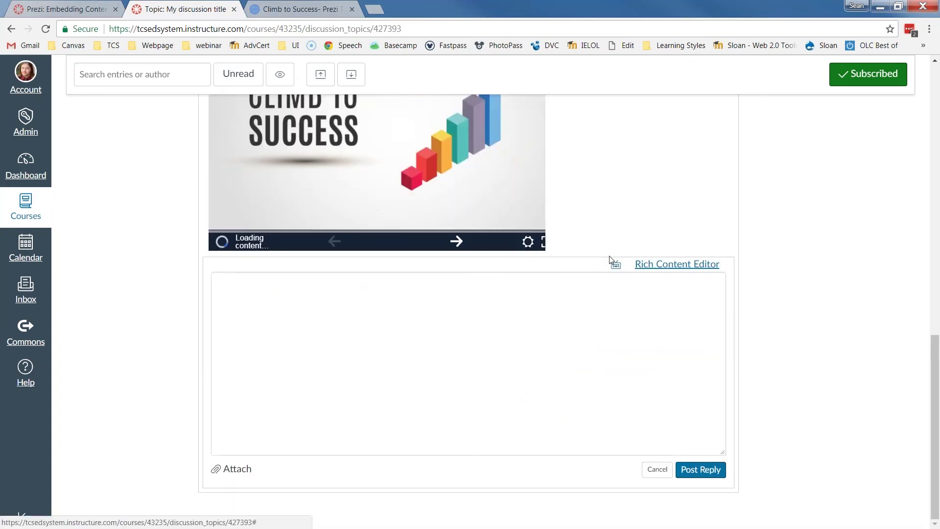
pyautogui.click(666, 284)
pyautogui.write('<iframe id="iframe_container" frameborder="0" webkitallowfullscreen="" mozallowfullscreen="" allowfullscreen="" width="550" height="400" src="https://prezi.com/embed/koluwfk7mcq_/?bgcolor=ffffff&amp;lock_to_path=0&amp;autoplay=0&amp;autohide_ctrls=0&amp;landing_data=bHVZZmNaNDBIWnNjdEVENDRhZDFNZGNIUE43MHdLNWpsdFJLb2ZHanI0VTUvMmhQVUlVSHlvTEhGVkVPSXdxbk9nPT0&amp;landing_sign=NWzwu827Xip-MdtHv_KGUGSlJc3rG9c0xAeCYp5T5iY"></iframe>')
pyautogui.click(700, 470)
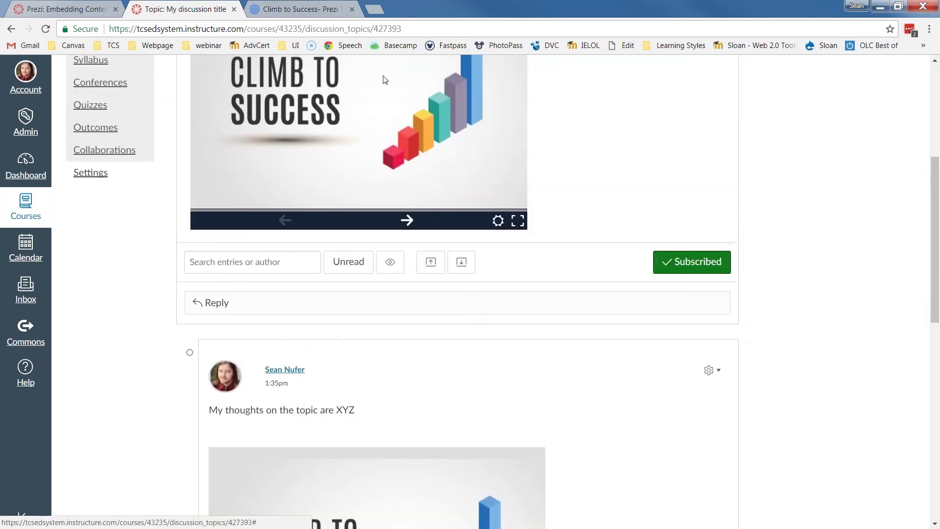
# Close the discussion and Climb to Success browser tabs, and go on from the Prezi page to the Sway page.
pyautogui.click(238, 10)
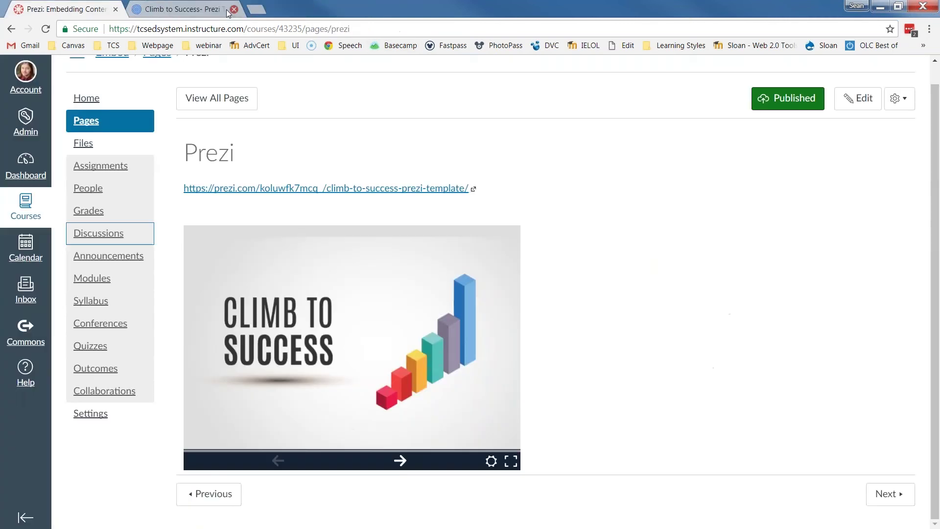
pyautogui.click(234, 10)
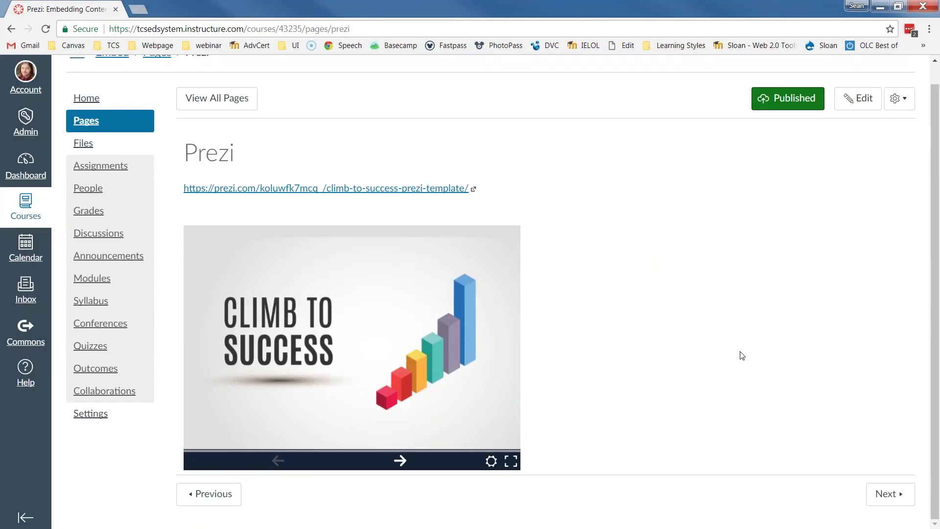
pyautogui.click(889, 493)
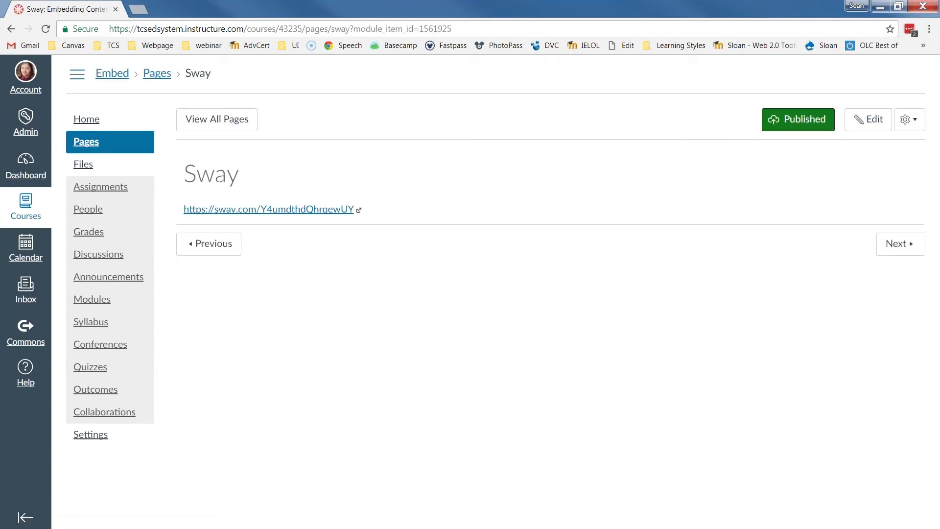
# Open the Sway linked on the page, look over its storyline and play it.
pyautogui.click(288, 213)
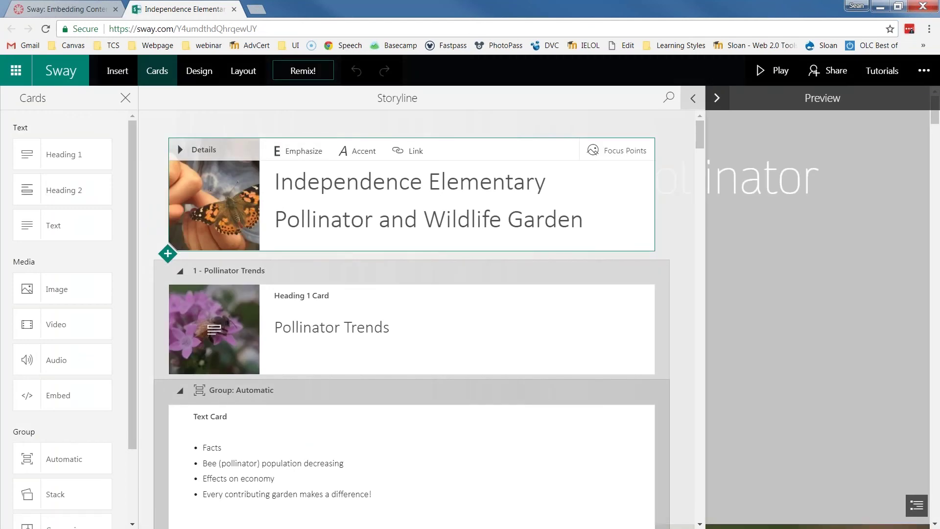
pyautogui.scroll(-2, 411, 318)
pyautogui.scroll(-5, 447, 207)
pyautogui.scroll(6, 447, 207)
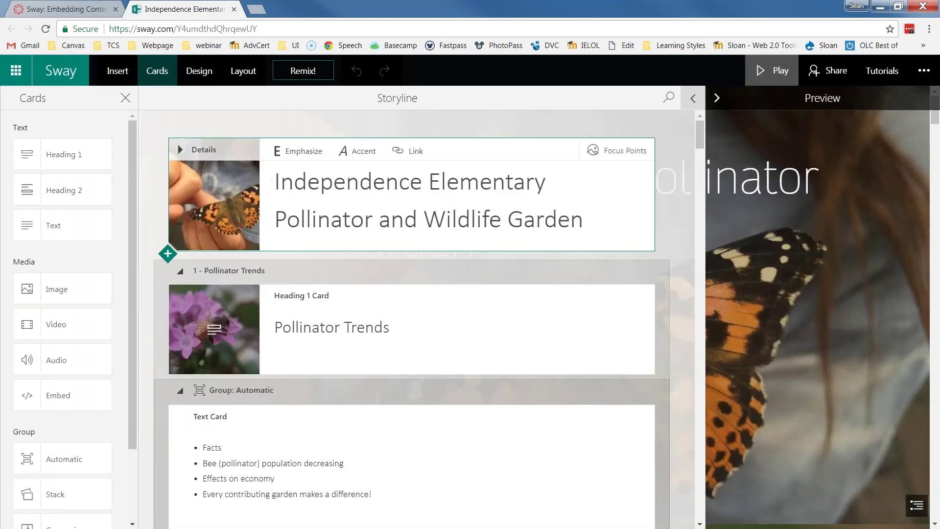
pyautogui.click(777, 71)
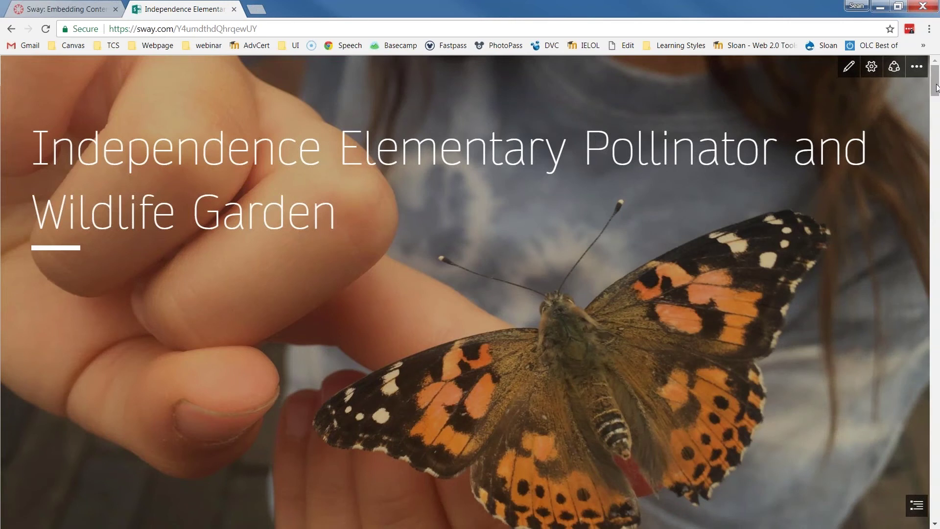
# Browse the playing Sway down to its garden photos and return to its title.
pyautogui.scroll(-2, 937, 108)
pyautogui.moveTo(937, 109); pyautogui.dragTo(937, 337)
pyautogui.click(208, 265)
pyautogui.click(922, 72)
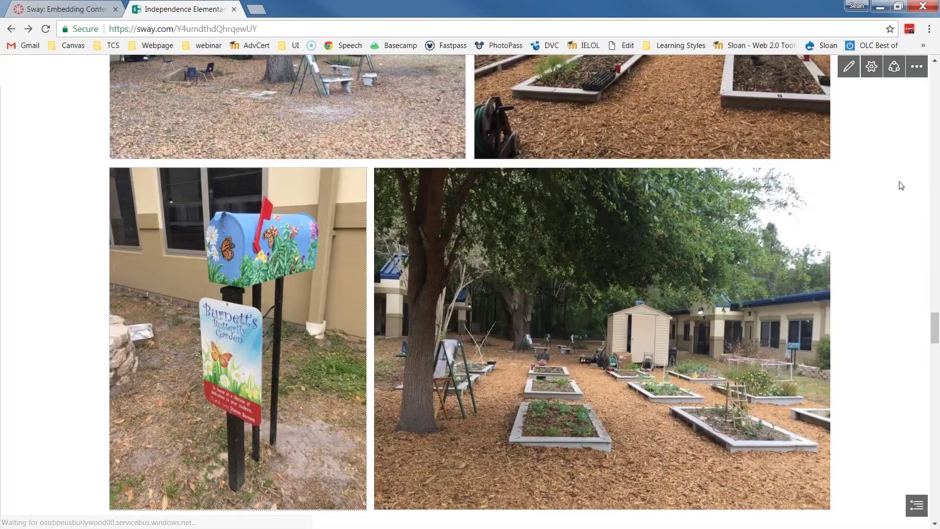
pyautogui.scroll(5, 898, 231)
pyautogui.press('Home')
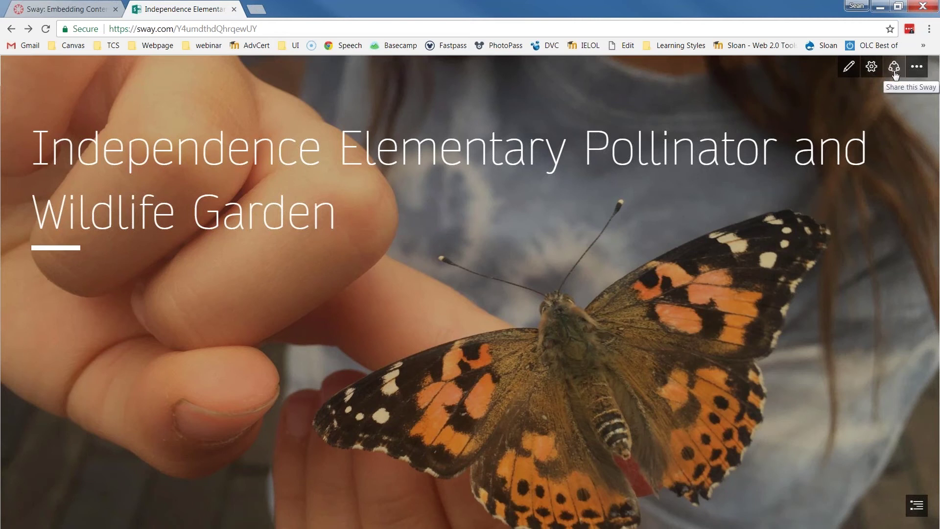
# Open the Sway's sharing options and bring up its embed code.
pyautogui.click(894, 72)
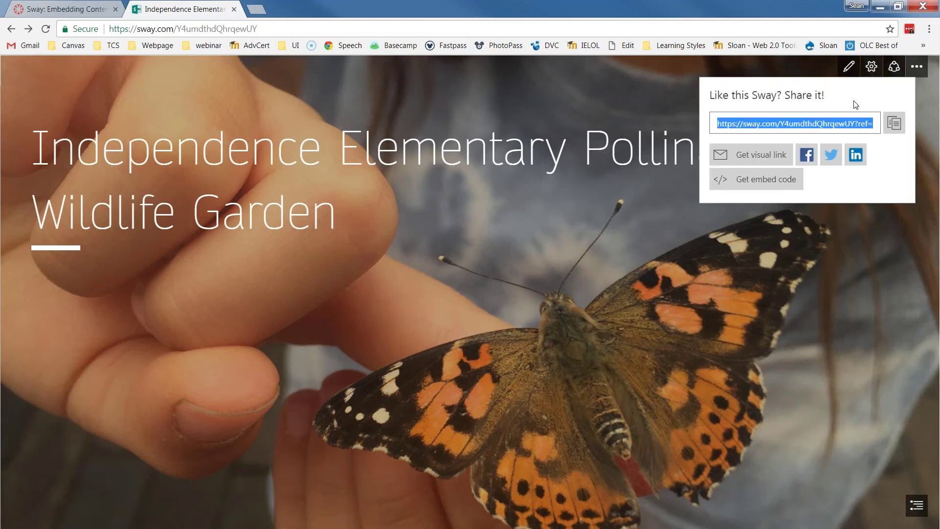
pyautogui.click(894, 69)
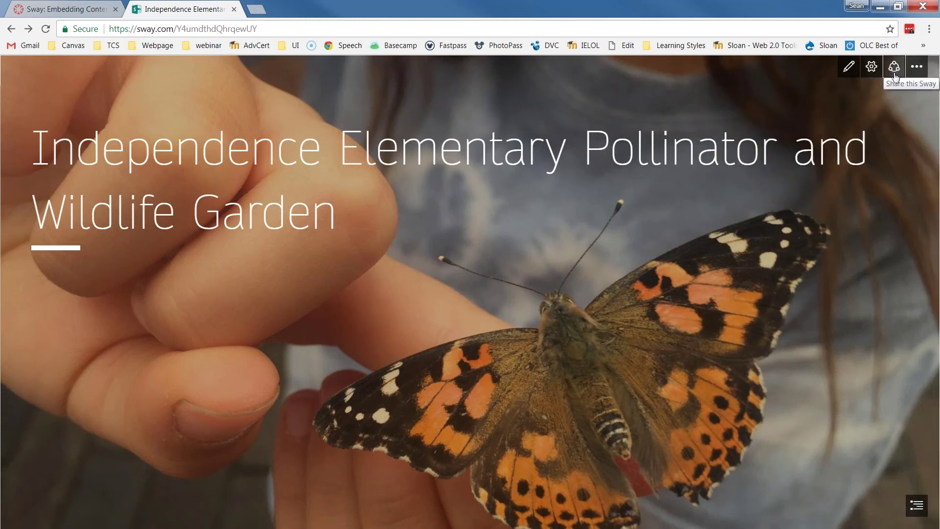
pyautogui.click(894, 68)
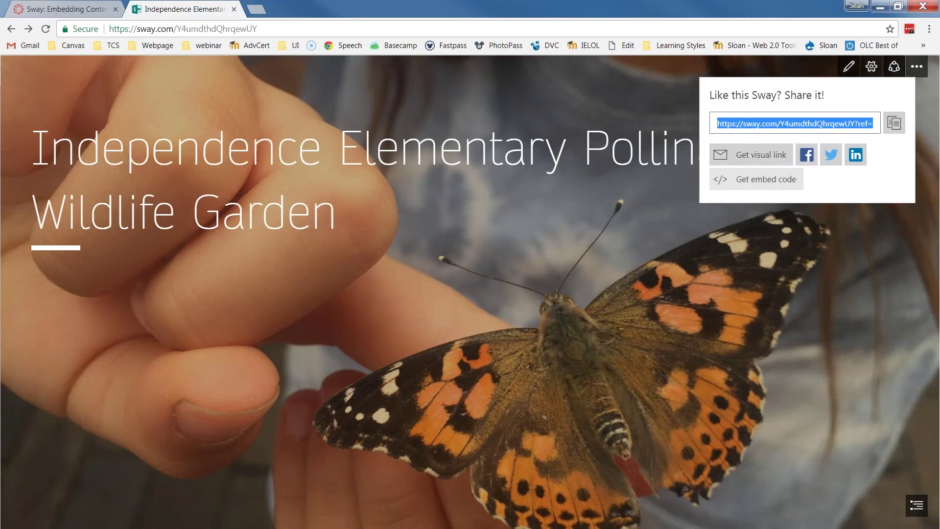
pyautogui.click(761, 180)
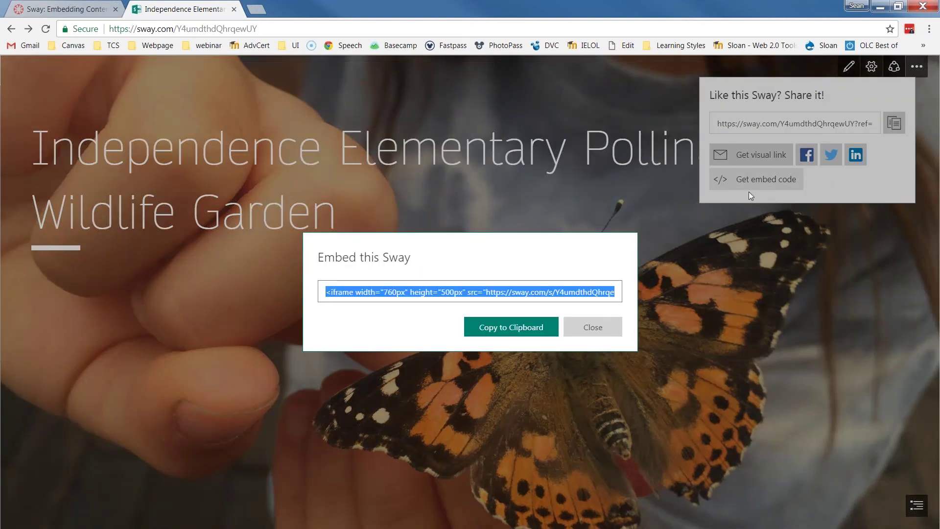
# Examine the size and source parts of the Sway iframe code, and copy the whole embed code to the clipboard.
pyautogui.click(330, 293)
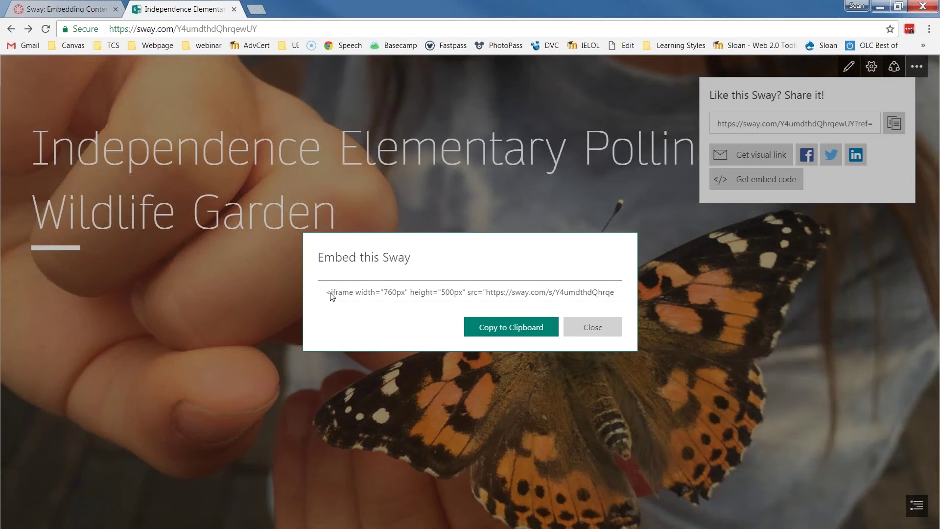
pyautogui.moveTo(326, 293); pyautogui.dragTo(473, 298)
pyautogui.moveTo(469, 293); pyautogui.dragTo(582, 293)
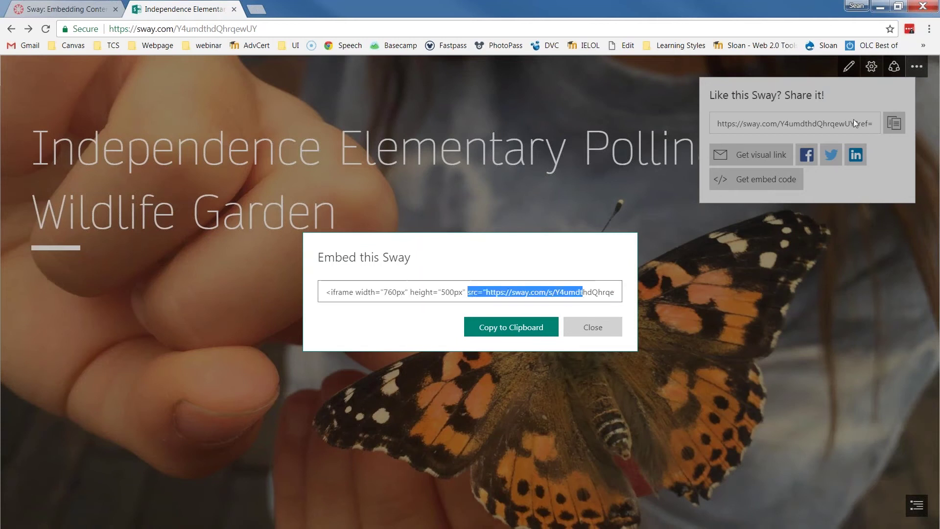
pyautogui.click(487, 328)
pyautogui.click(485, 328)
pyautogui.click(593, 329)
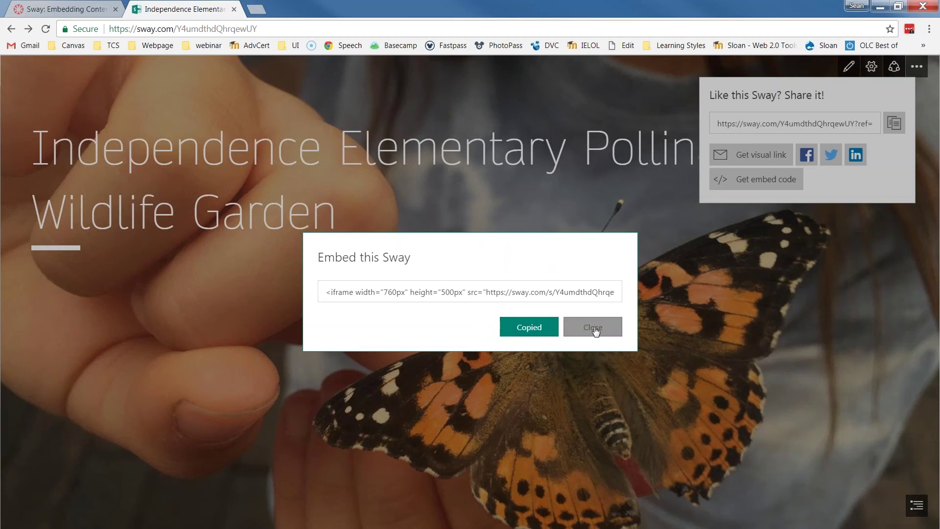
# Close the Sway browser tab, and add a placeholder paragraph "BBBBBBBBB" below the link on the Canvas Sway page.
pyautogui.click(234, 9)
pyautogui.click(867, 119)
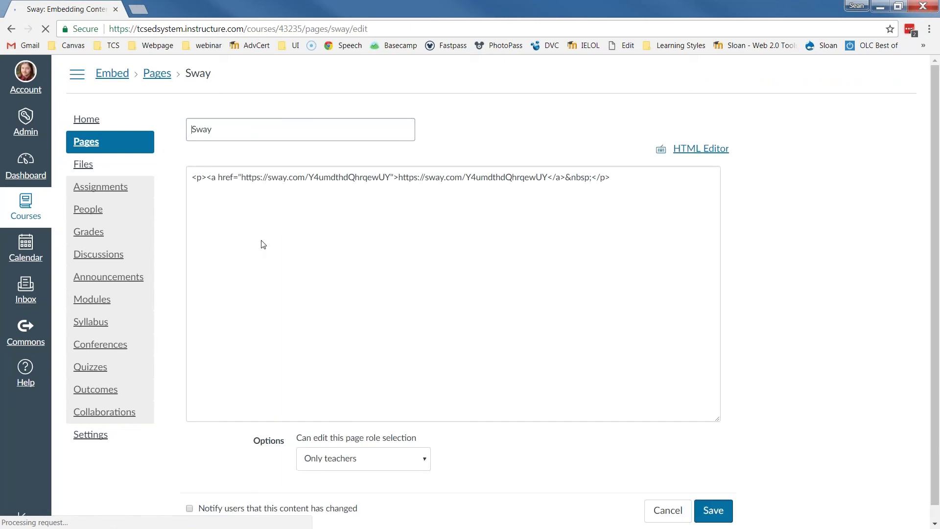
pyautogui.click(401, 226)
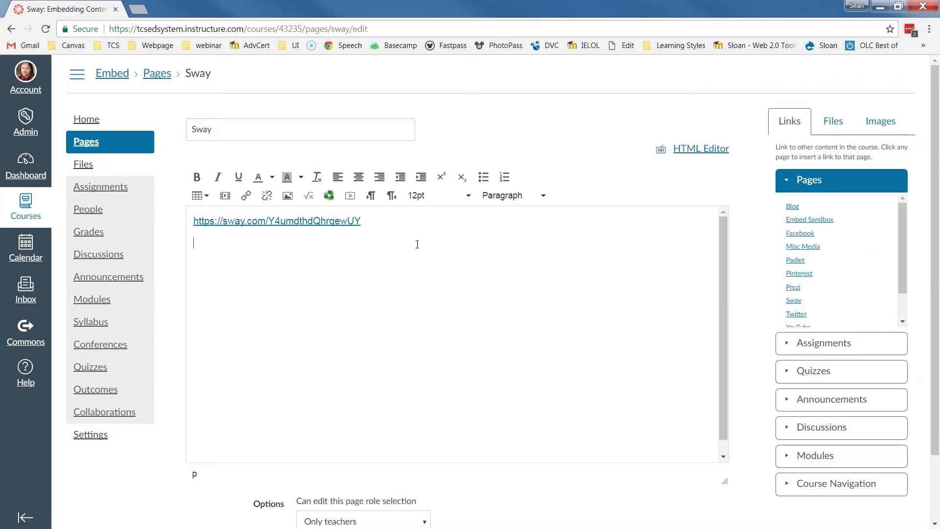
pyautogui.write('BBBBBBBBB')
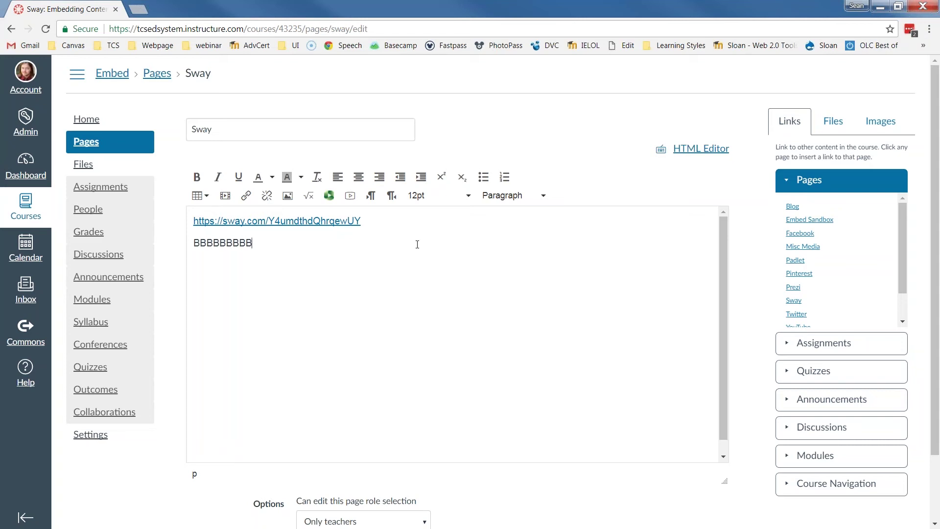
# Replace the BBBBBBBBB paragraph in the page's HTML with the copied 760px by 500px Sway iframe code.
pyautogui.click(701, 148)
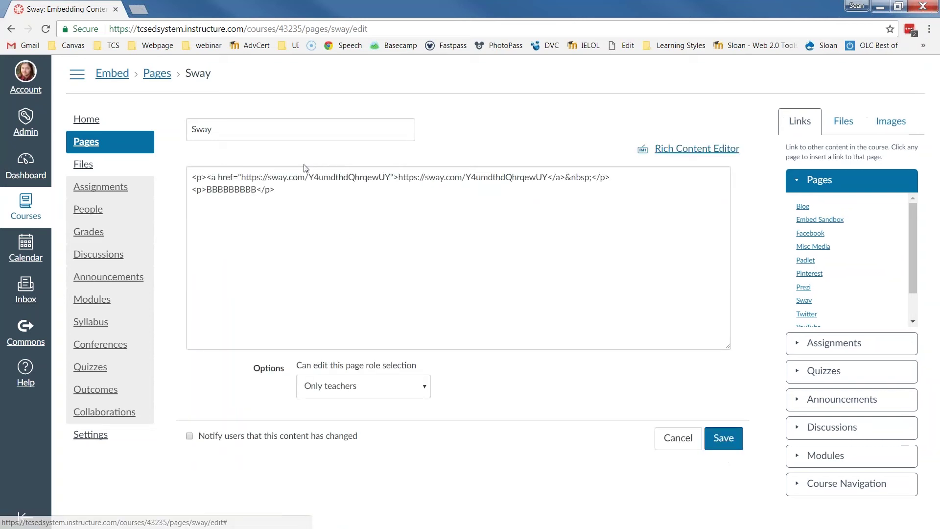
pyautogui.tripleClick(221, 190)
pyautogui.rightClick(222, 189)
pyautogui.click(263, 240)
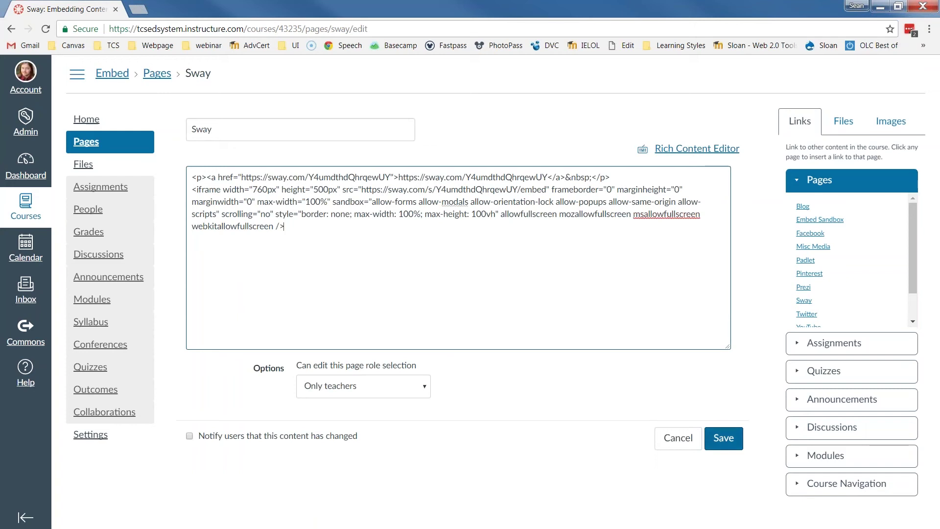
# Return the page to rich content editing and look through the embedded Sway.
pyautogui.click(696, 150)
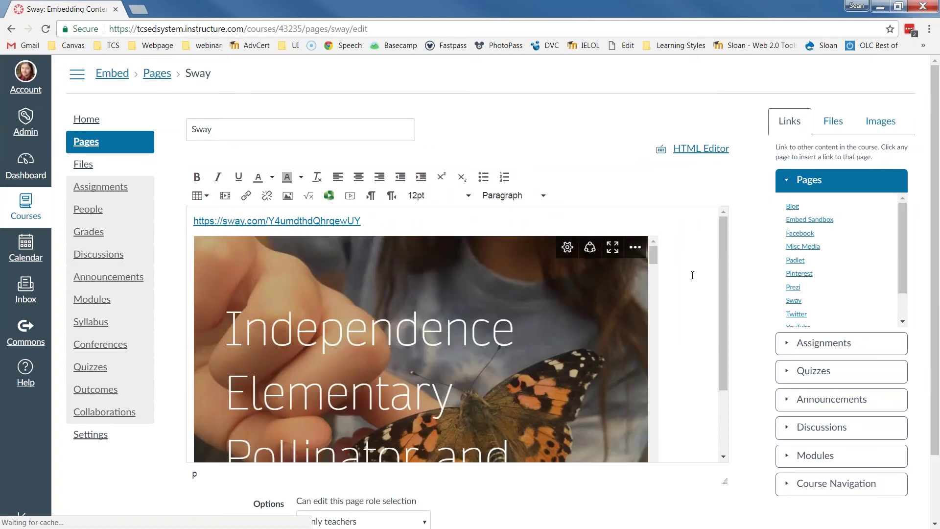
pyautogui.scroll(-5, 529, 325)
pyautogui.scroll(-3, 421, 333)
pyautogui.scroll(-2, 757, 465)
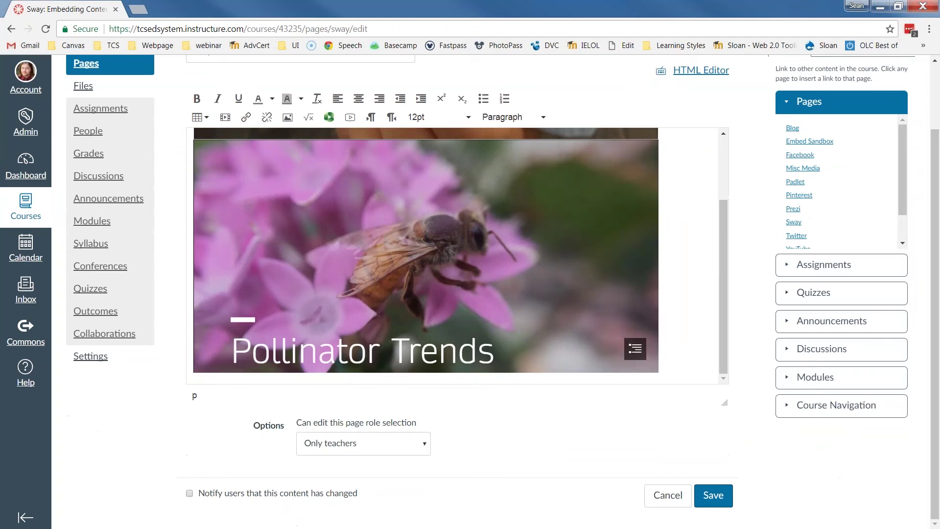
# Save the Canvas Sway page and look through the embedded Sway on the saved page.
pyautogui.click(712, 495)
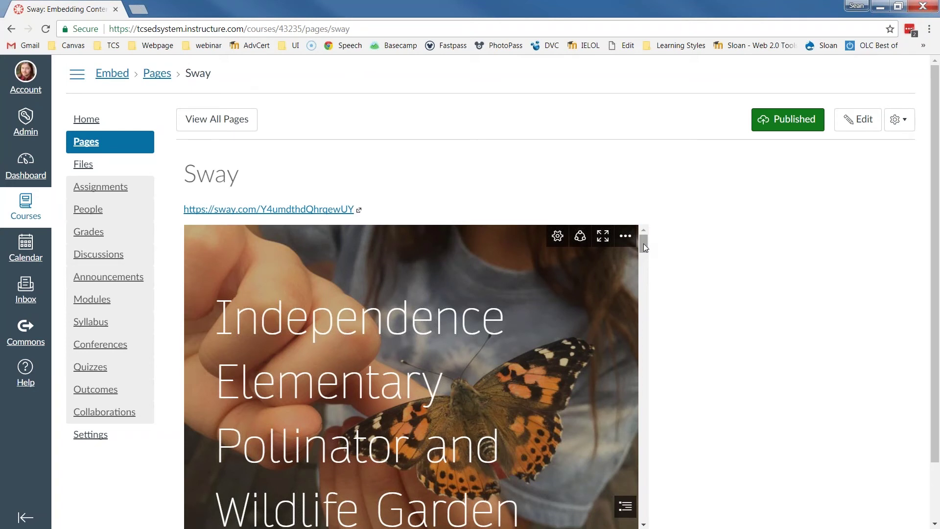
pyautogui.moveTo(643, 243); pyautogui.dragTo(651, 280)
pyautogui.scroll(-2, 666, 281)
pyautogui.moveTo(644, 216); pyautogui.dragTo(640, 262)
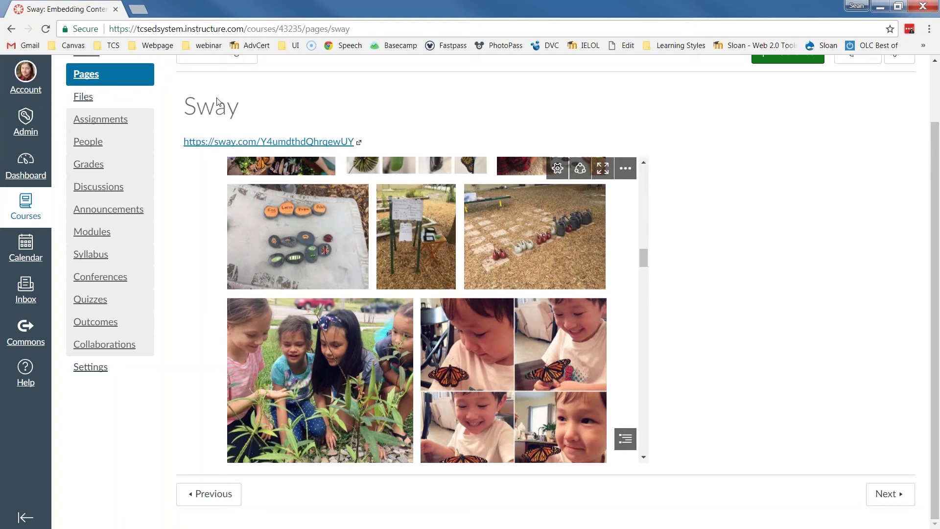
# Open the page's Sway link, create a new Sway, and add an Embed card containing the copied Sway iframe code.
pyautogui.click(274, 142)
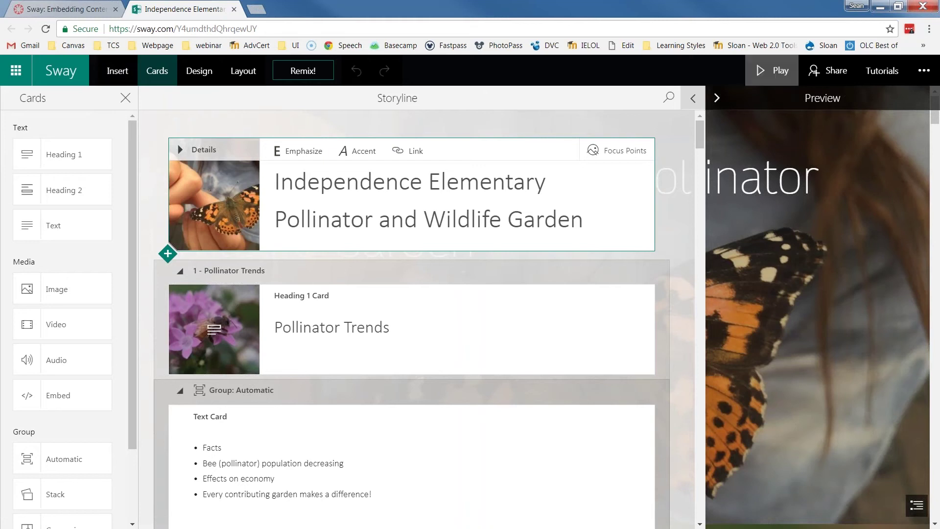
pyautogui.click(61, 70)
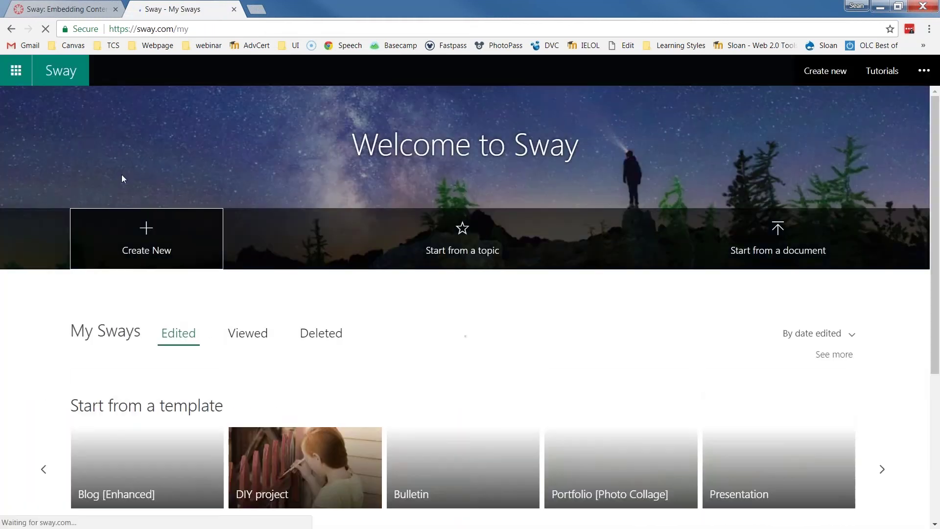
pyautogui.click(169, 253)
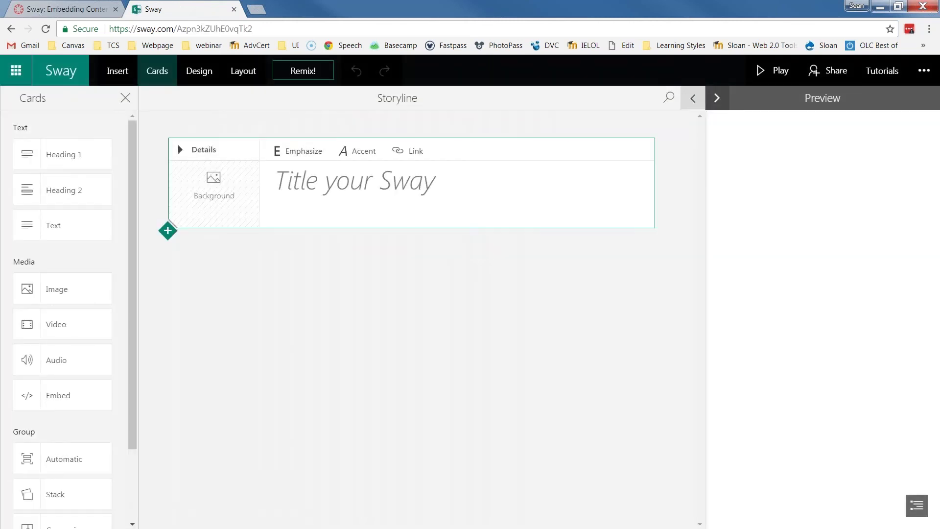
pyautogui.click(54, 400)
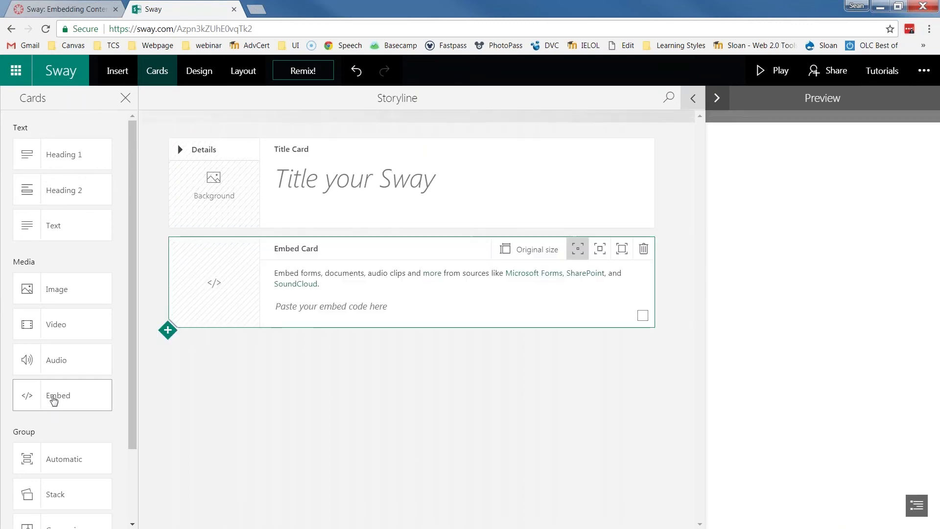
pyautogui.click(311, 307)
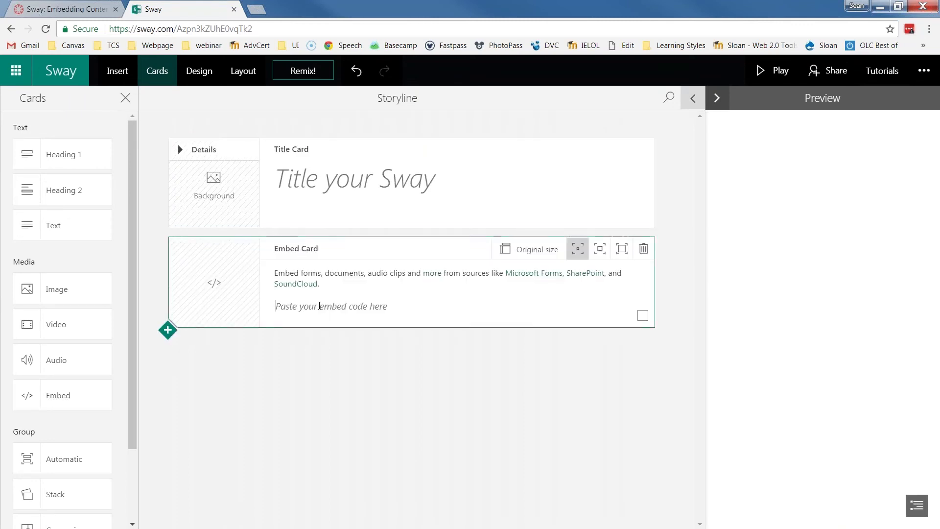
pyautogui.rightClick(309, 307)
pyautogui.click(358, 392)
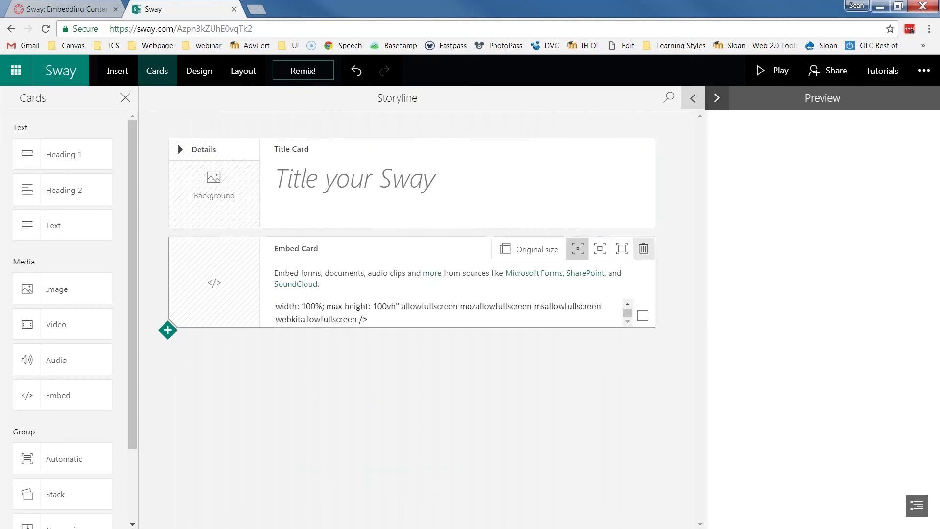
# Play the new Sway to view the embedded presentation, and close its browser tab.
pyautogui.click(764, 70)
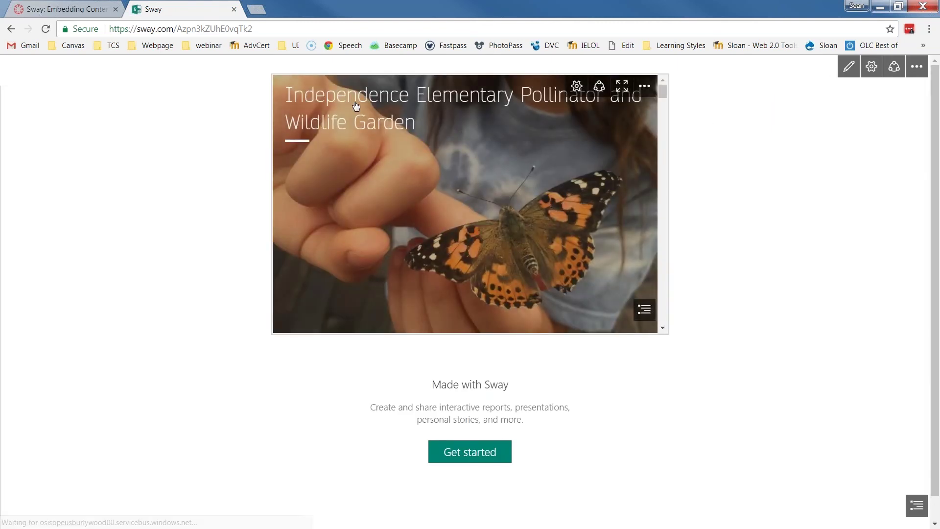
pyautogui.moveTo(663, 89)
pyautogui.mouseDown()
pyautogui.moveTo(660, 309)
pyautogui.moveTo(662, 88)
pyautogui.mouseUp()
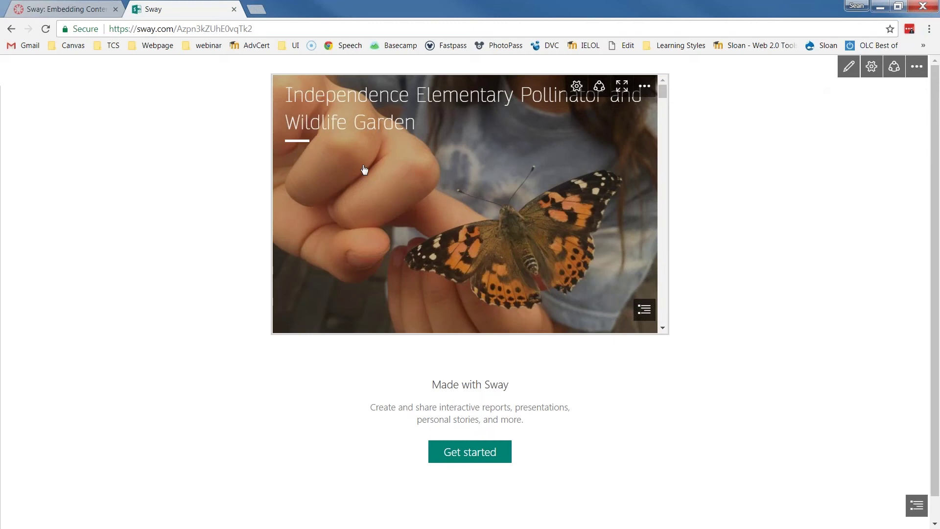
pyautogui.click(270, 32)
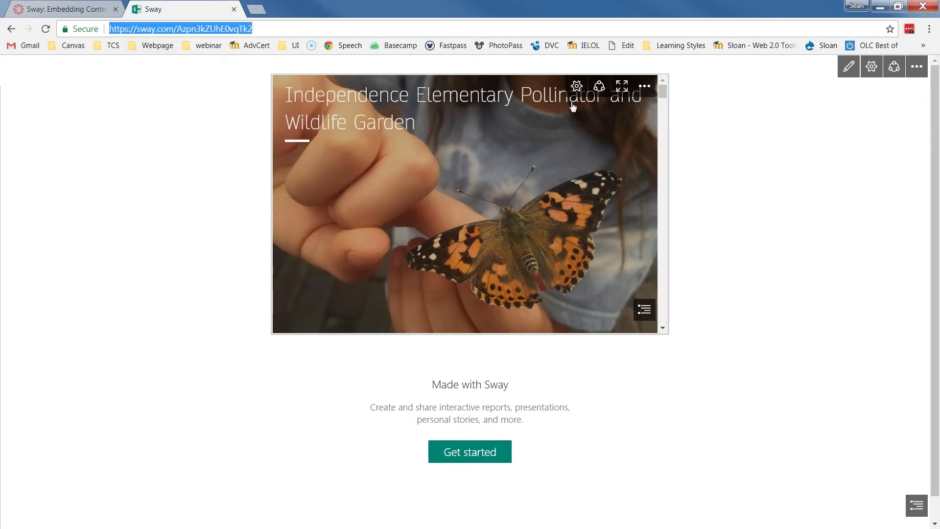
pyautogui.click(234, 10)
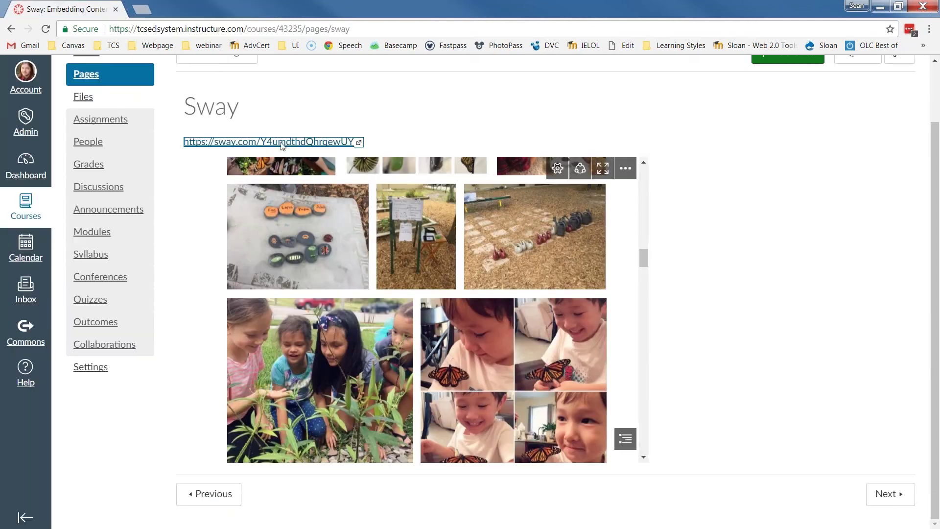
# Return the embedded Sway to its opening slide, and go on to the Blog page of the Canvas course.
pyautogui.scroll(5, 455, 252)
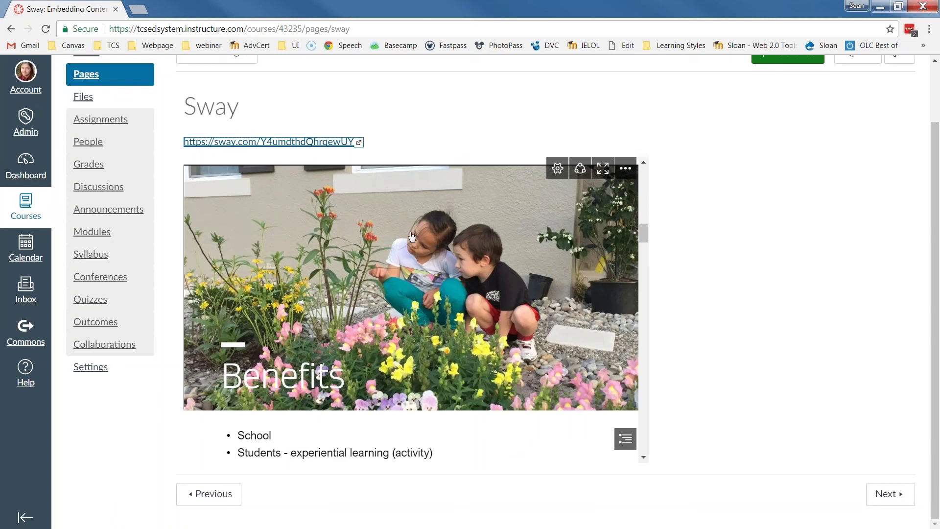
pyautogui.scroll(10, 506, 239)
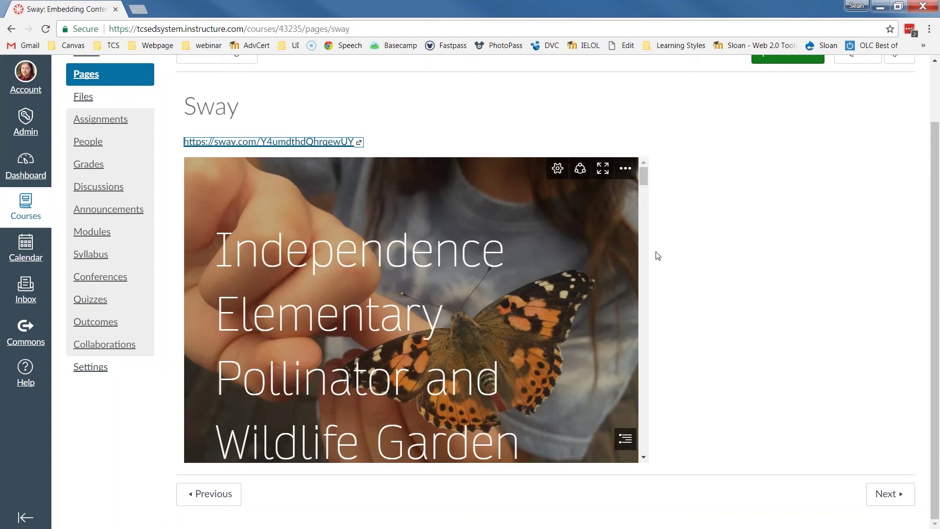
pyautogui.click(690, 181)
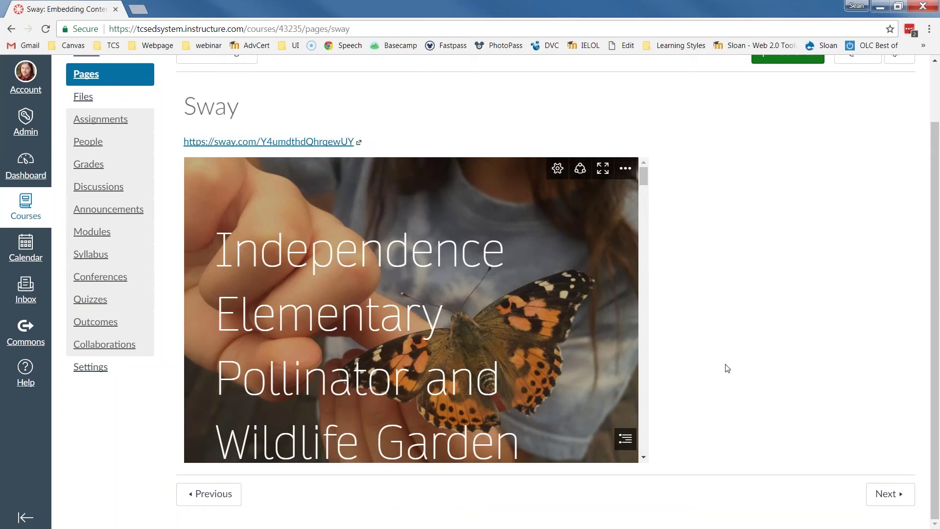
pyautogui.click(879, 494)
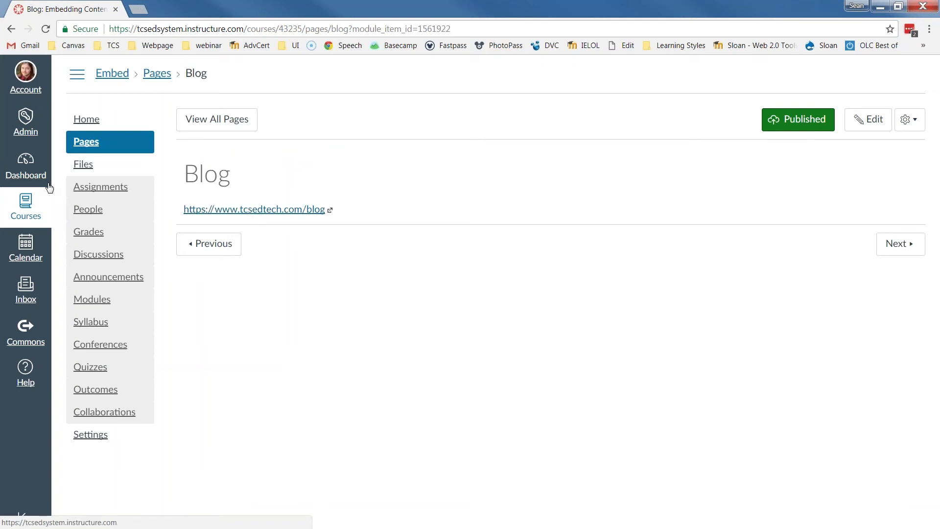
# Open the TCS EdTech blog from the page's link, skim it, and copy its web address.
pyautogui.click(269, 211)
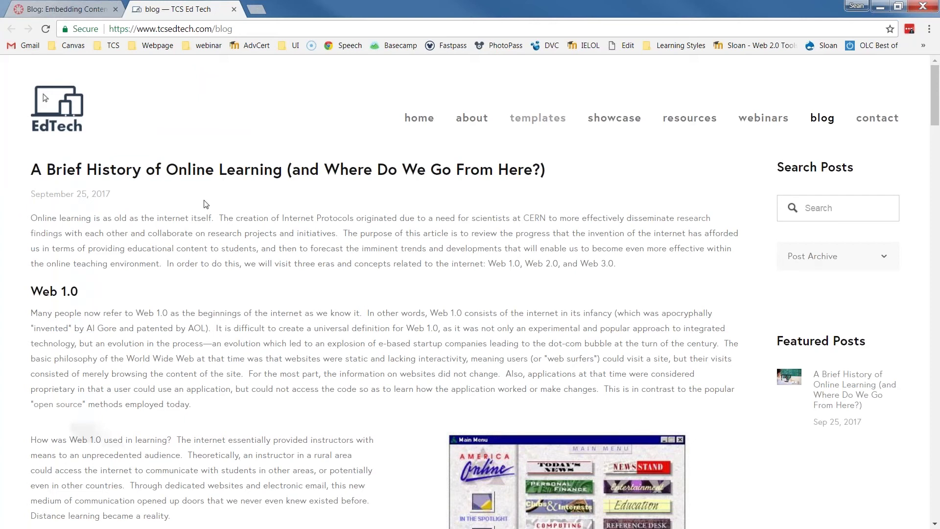
pyautogui.scroll(-6, 185, 232)
pyautogui.scroll(6, 184, 232)
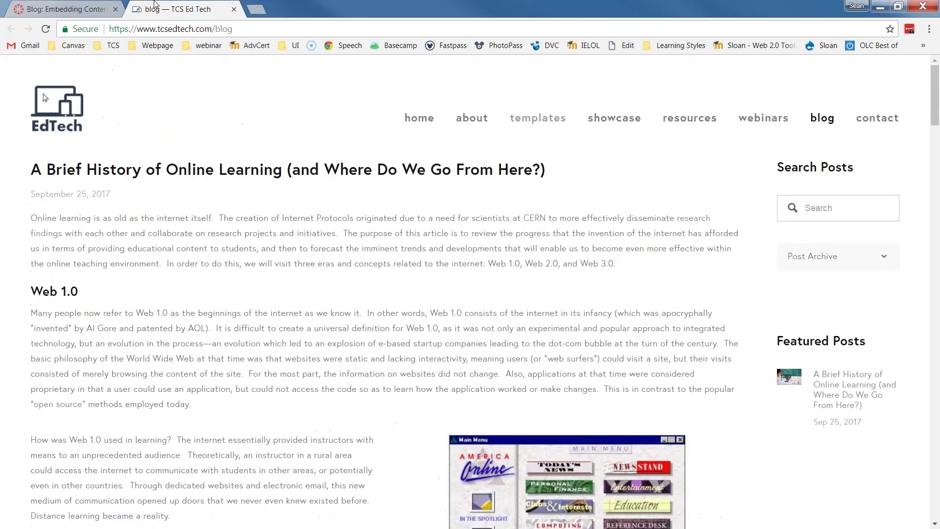
pyautogui.click(201, 34)
pyautogui.rightClick(200, 31)
pyautogui.click(222, 78)
pyautogui.hotkey('alt', 'Tab')
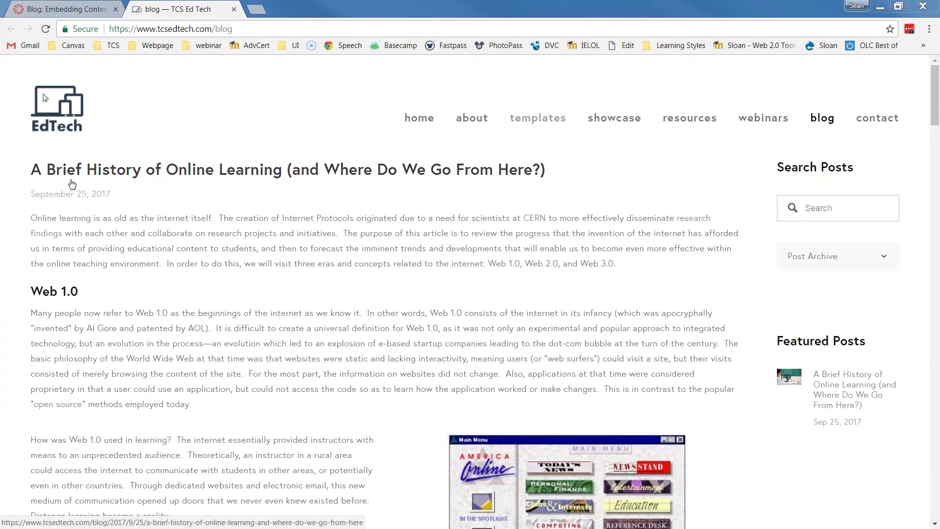
# Look through the September 27 embedding webinar on the site's webinars page, and return to the blog.
pyautogui.moveTo(534, 118)
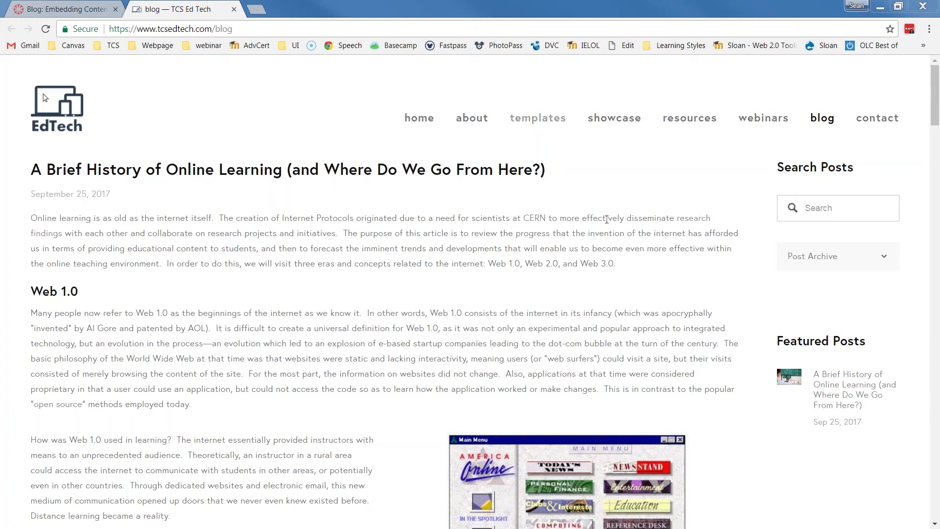
pyautogui.click(755, 126)
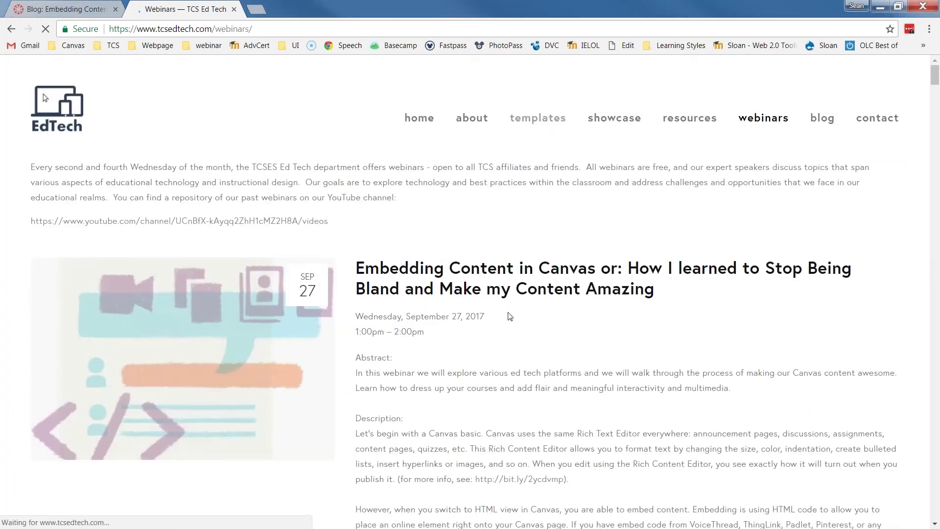
pyautogui.scroll(-4, 493, 310)
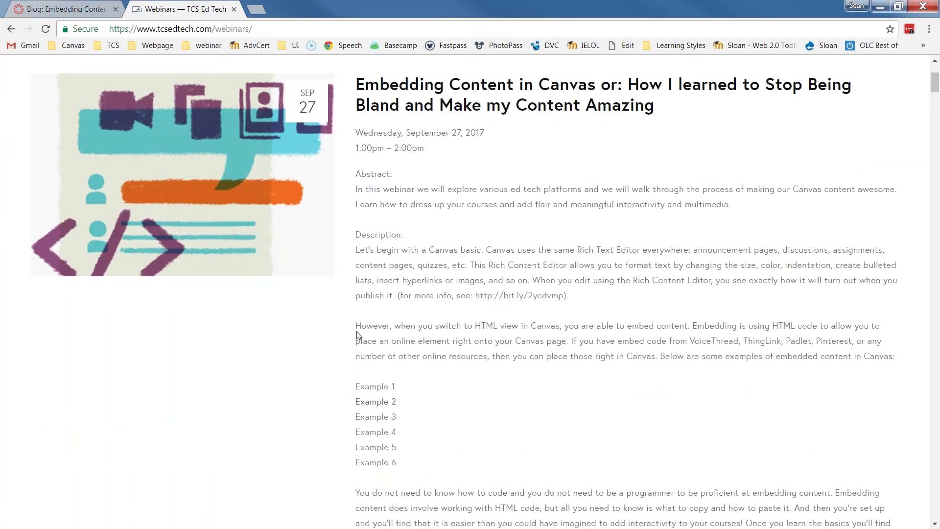
pyautogui.scroll(3, 197, 220)
pyautogui.click(11, 28)
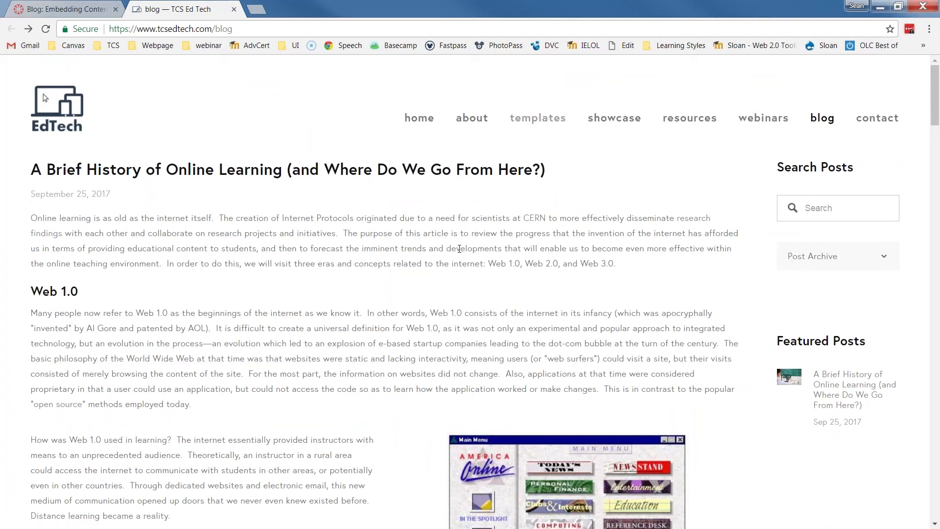
# Open the featured post "A Brief History of Online Learning", copy its web address, and close the blog's browser tab.
pyautogui.click(830, 385)
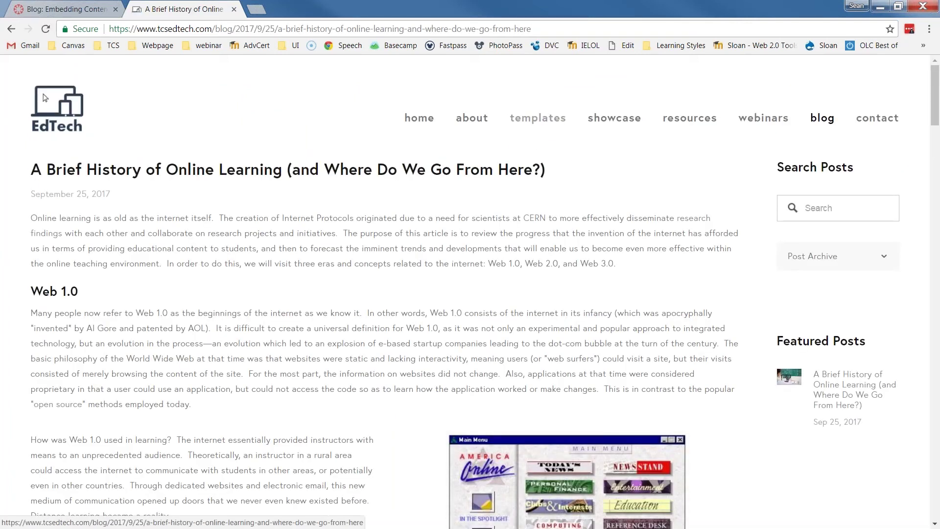
pyautogui.scroll(-8, 213, 179)
pyautogui.scroll(-9, 327, 64)
pyautogui.scroll(17, 328, 64)
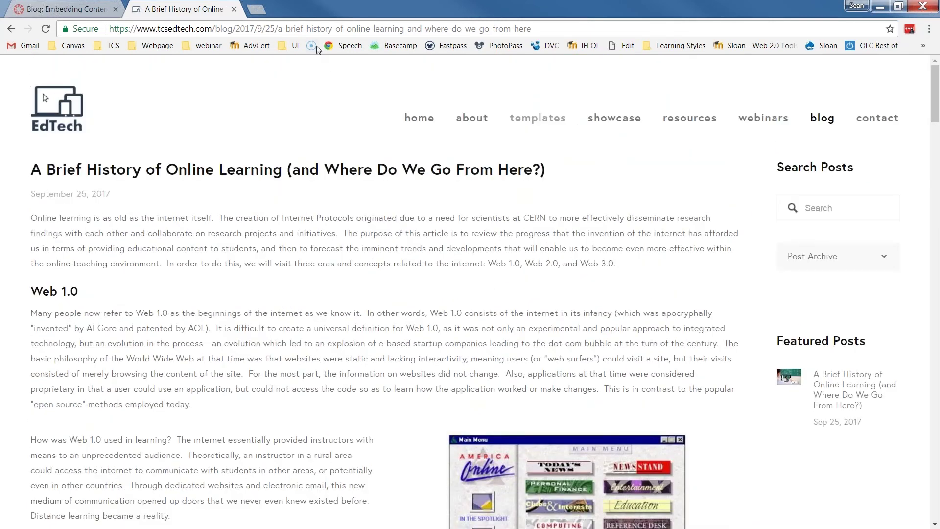
pyautogui.rightClick(312, 28)
pyautogui.click(347, 69)
pyautogui.click(235, 10)
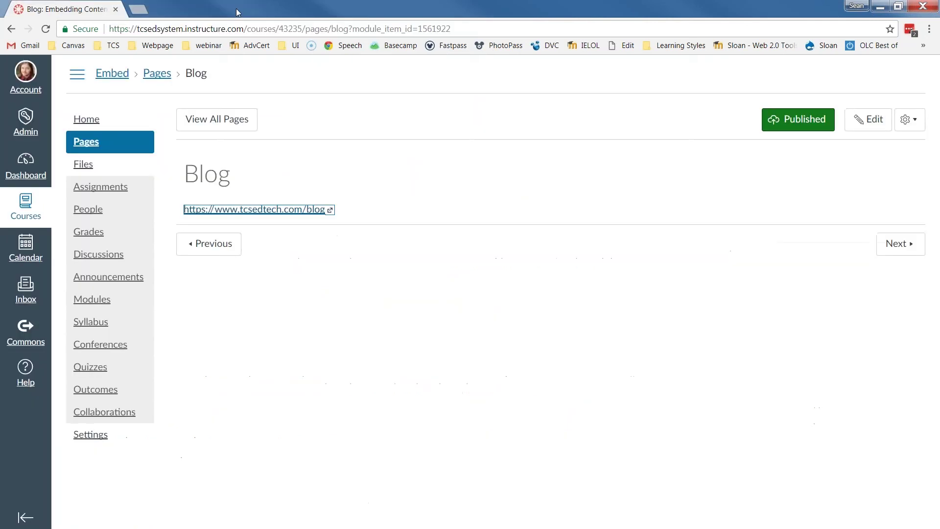
# Edit the Canvas Blog page and paste the copied article address as a link below the blog link.
pyautogui.click(867, 119)
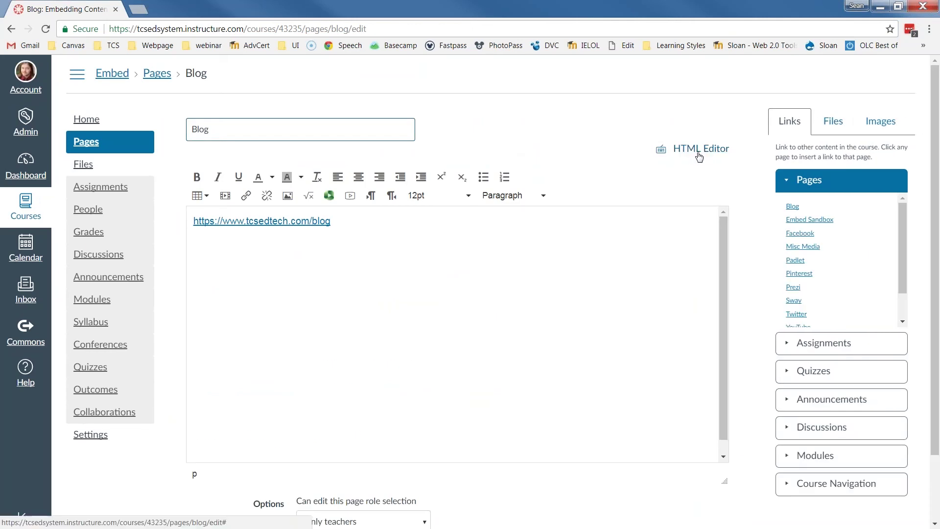
pyautogui.click(699, 155)
pyautogui.click(700, 155)
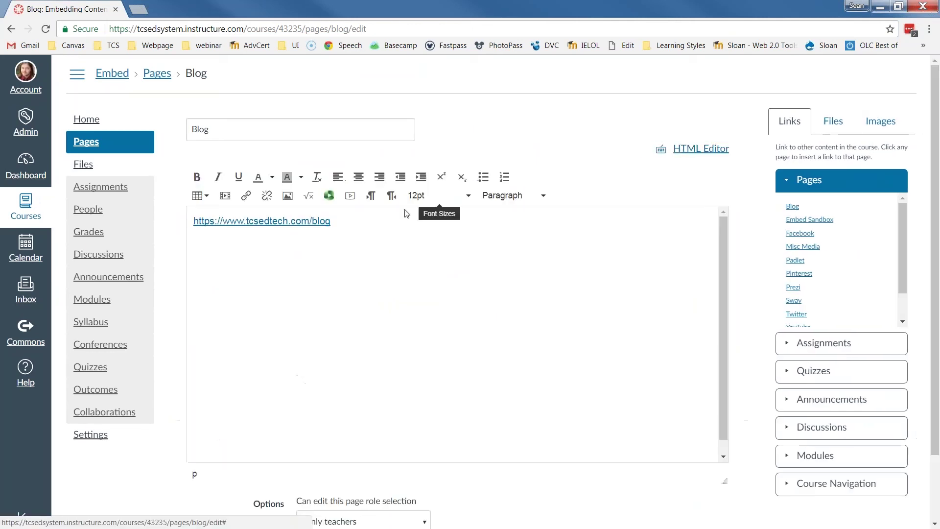
pyautogui.click(395, 222)
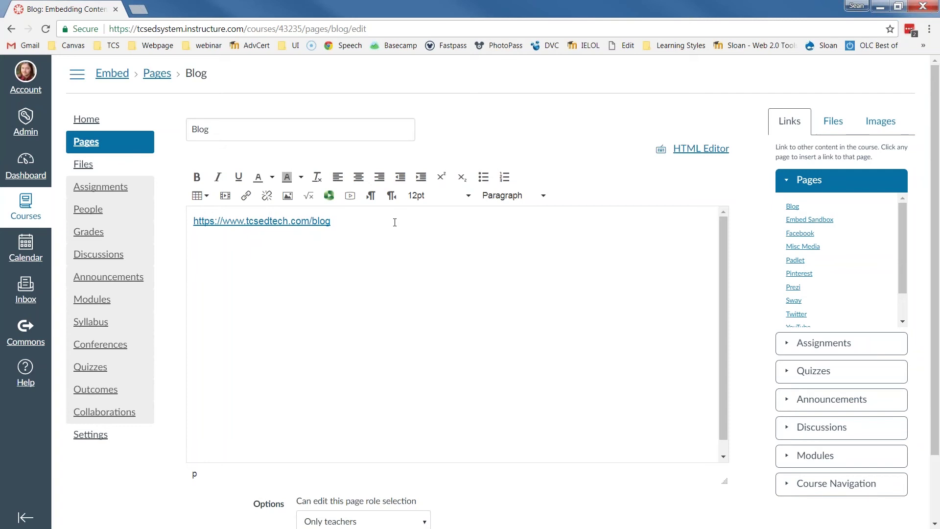
pyautogui.hotkey('ctrl', 'v')
pyautogui.press('Return')
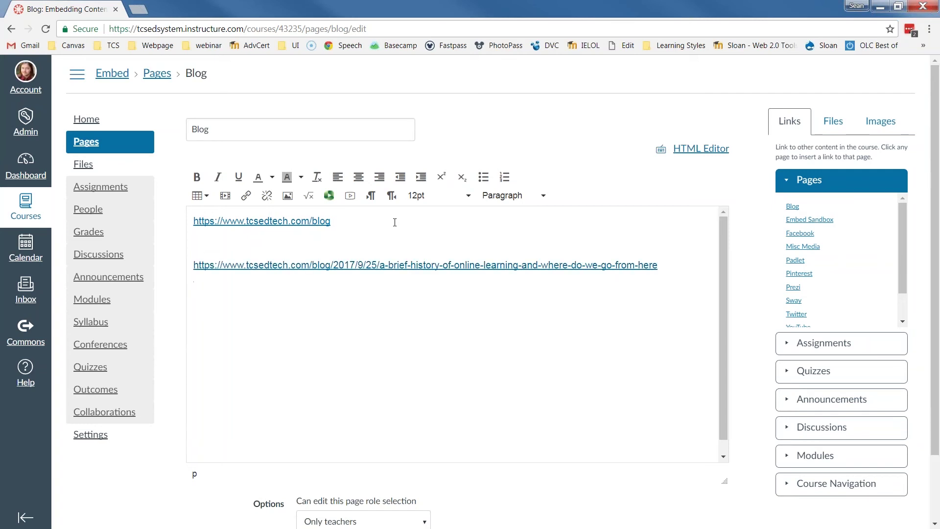
pyautogui.press('Return')
# Go to YouTube in a new browser tab and open the video "Straight Talk from Teachers on Ed Tech Policy | SXSWedu 2016".
pyautogui.click(138, 10)
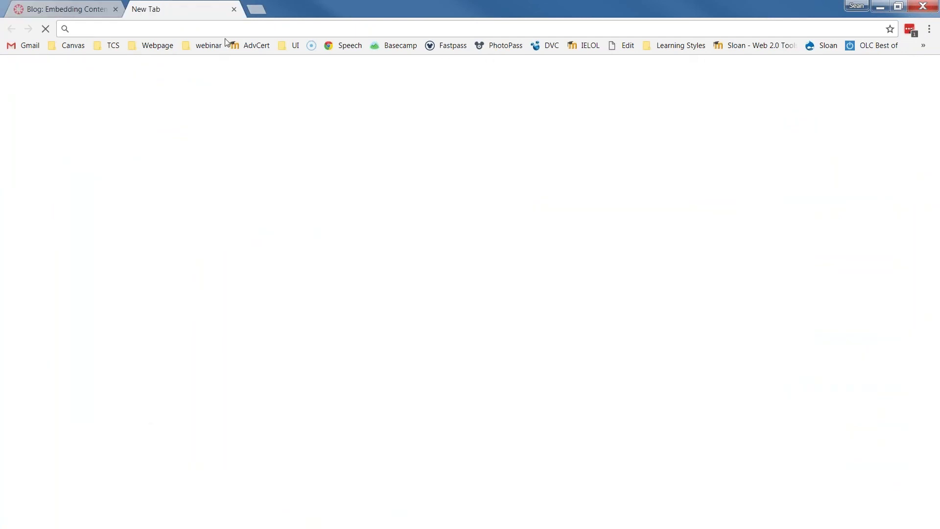
pyautogui.write('yout')
pyautogui.press('Return')
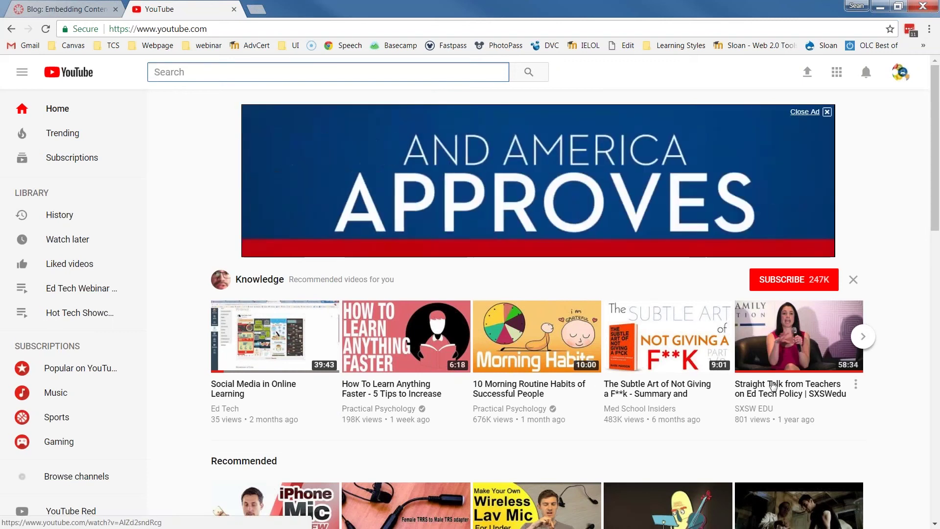
pyautogui.click(784, 395)
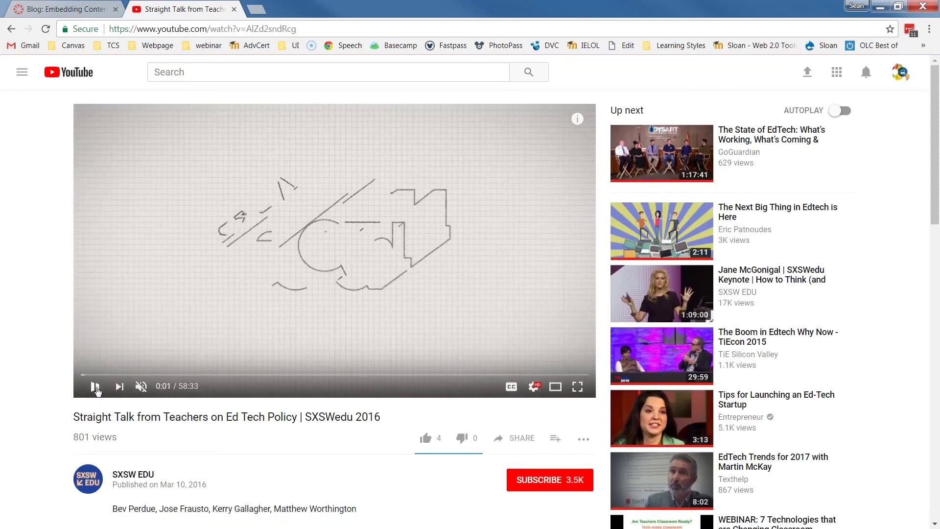
# Pause the video and display its embed code from the sharing options.
pyautogui.click(95, 387)
pyautogui.click(521, 442)
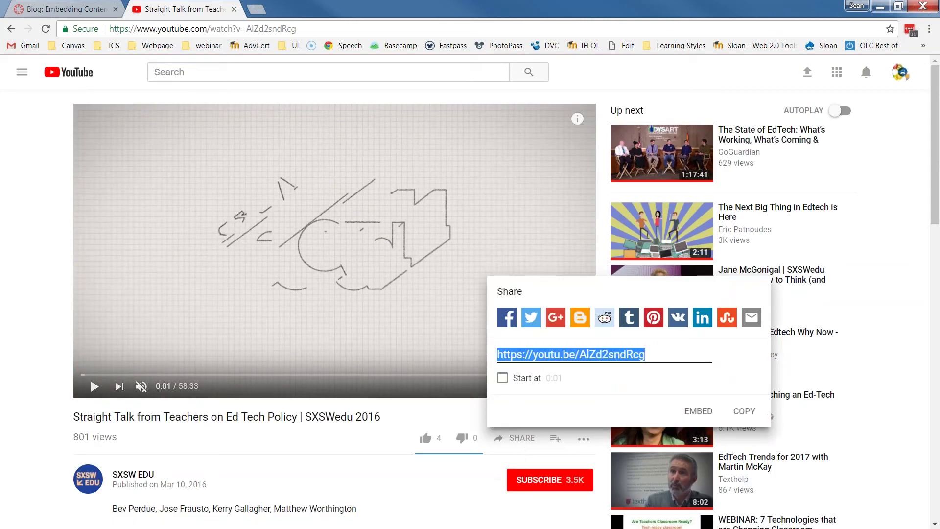
pyautogui.click(698, 411)
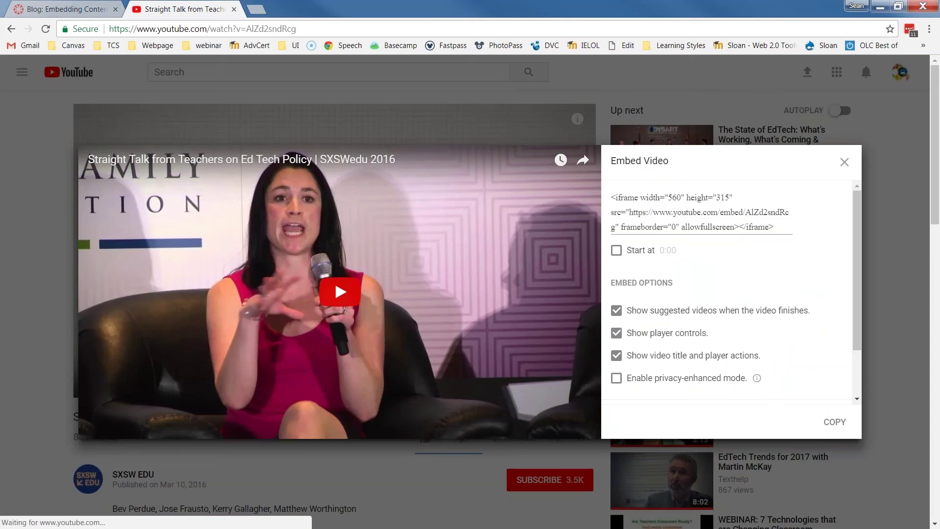
# Copy the complete iframe embed code of the YouTube video.
pyautogui.click(649, 213)
pyautogui.rightClick(607, 212)
pyautogui.click(638, 237)
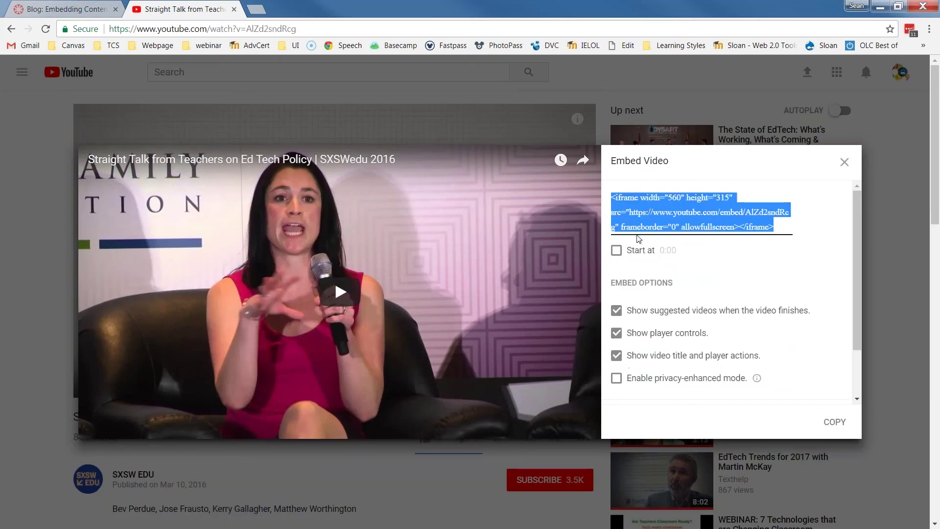
# Switch the Canvas Blog page to its HTML source and paste the iframe code below the article link in place of the last empty paragraph.
pyautogui.click(68, 11)
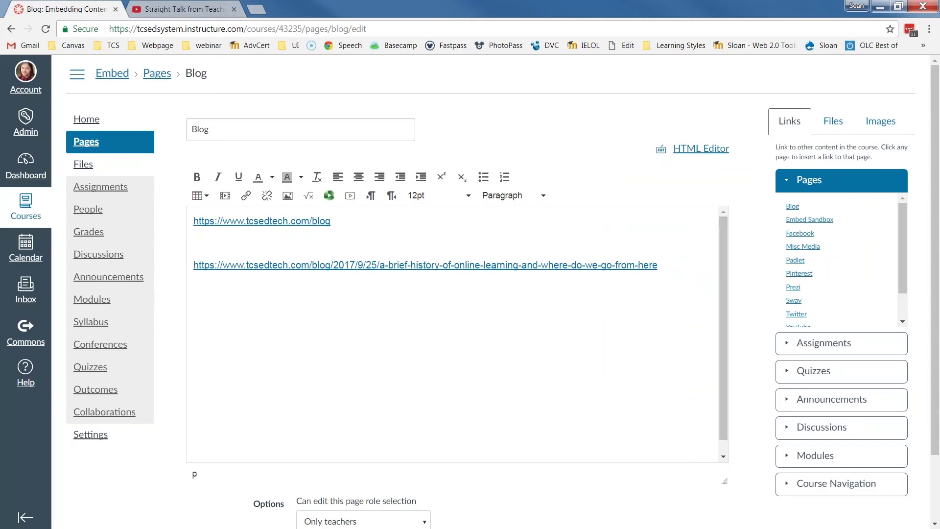
pyautogui.click(690, 149)
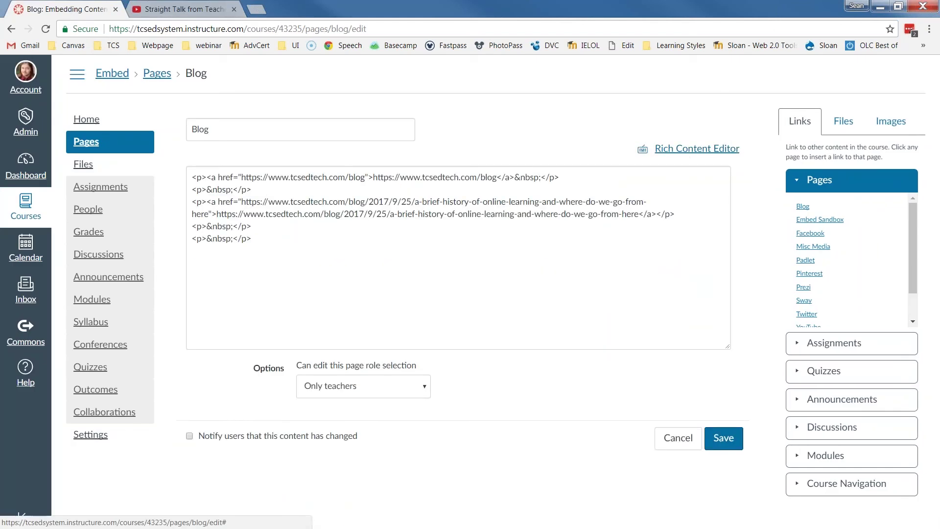
pyautogui.click(212, 258)
pyautogui.hotkey('shift', 'Home')
pyautogui.press('BackSpace')
pyautogui.press('Return')
pyautogui.press('Return')
pyautogui.hotkey('ctrl', 'v')
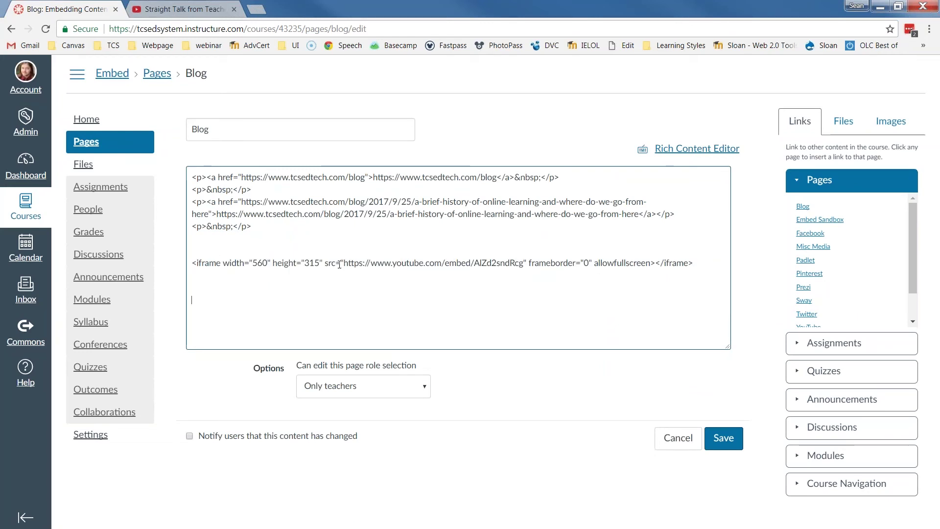
pyautogui.moveTo(195, 264); pyautogui.dragTo(717, 269)
pyautogui.click(700, 264)
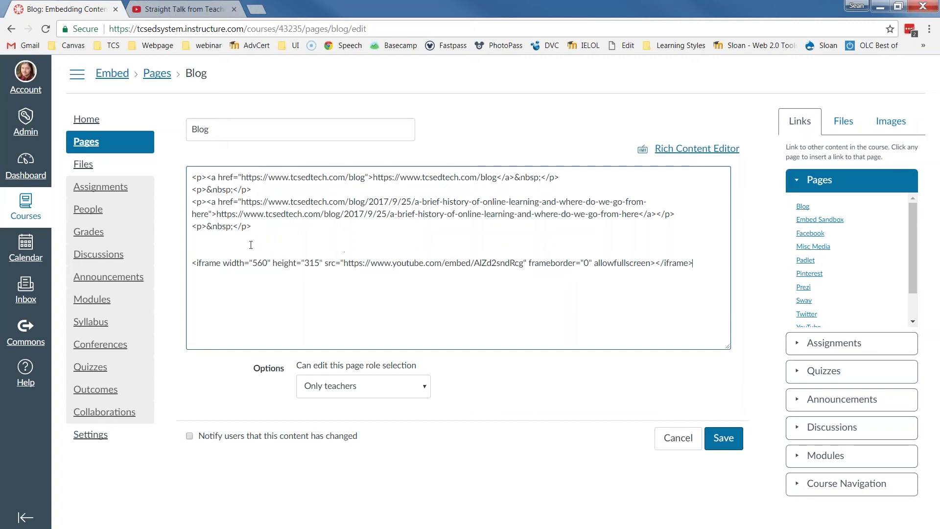
# Replace the article link's HTML markup with the plain article address on its own line above the iframe code.
pyautogui.tripleClick(221, 216)
pyautogui.press('BackSpace')
pyautogui.hotkey('shift', 'End')
pyautogui.press('BackSpace')
pyautogui.press('Return')
pyautogui.hotkey('ctrl', 'v')
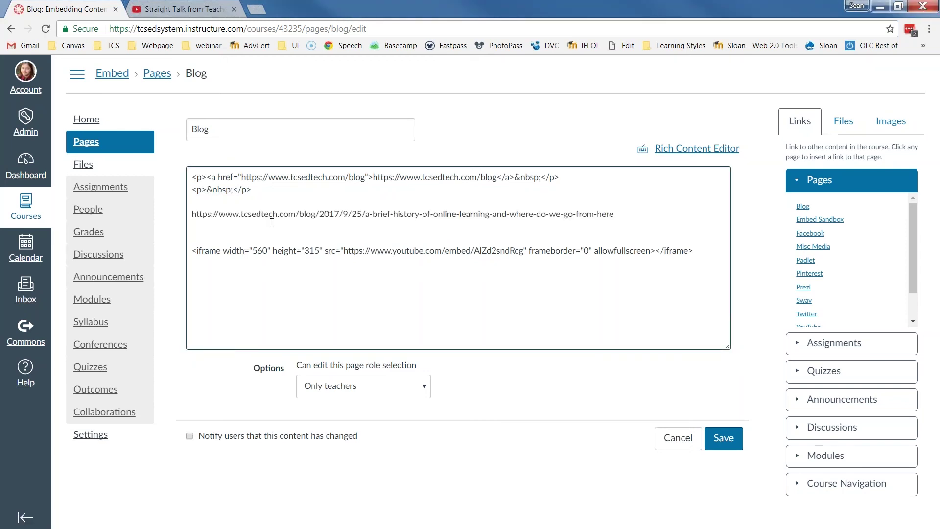
# Move the plain article address into the iframe's src value, replacing the YouTube embed address.
pyautogui.moveTo(615, 214); pyautogui.dragTo(193, 212)
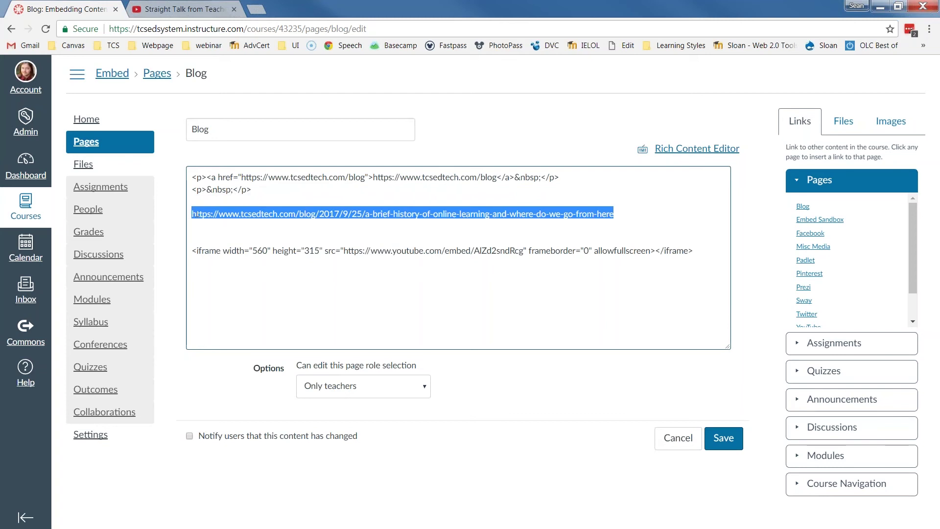
pyautogui.rightClick(206, 212)
pyautogui.click(230, 221)
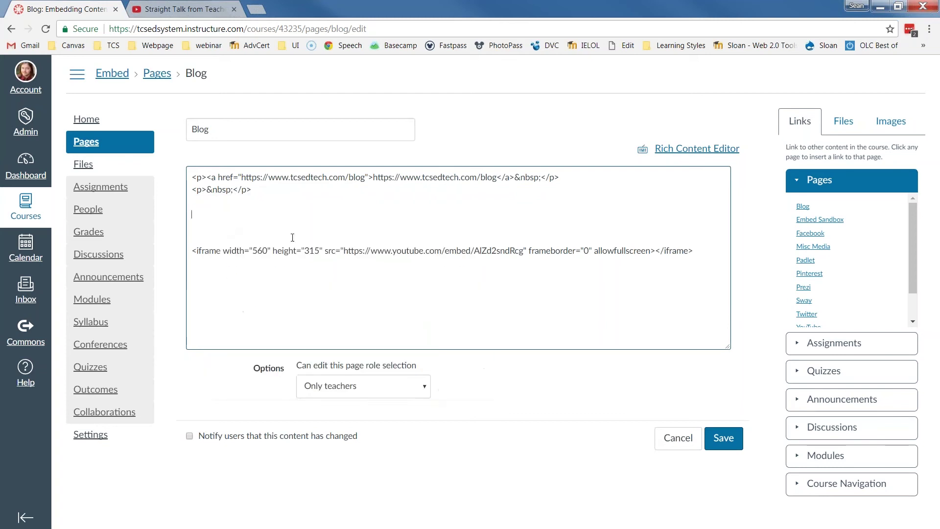
pyautogui.moveTo(343, 250); pyautogui.dragTo(509, 251)
pyautogui.rightClick(492, 249)
pyautogui.click(527, 303)
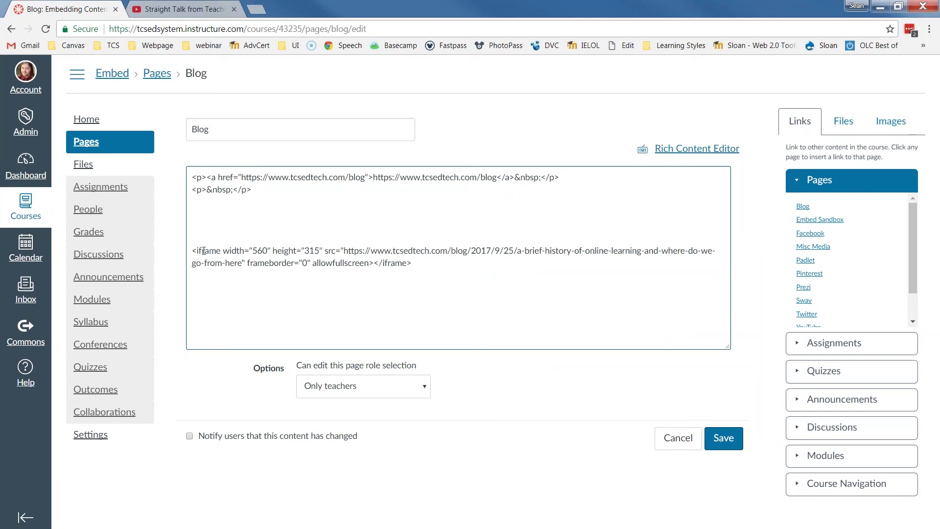
# Review the iframe code with its width and height values, save the Blog page and look over the embedded article.
pyautogui.moveTo(192, 251); pyautogui.dragTo(428, 270)
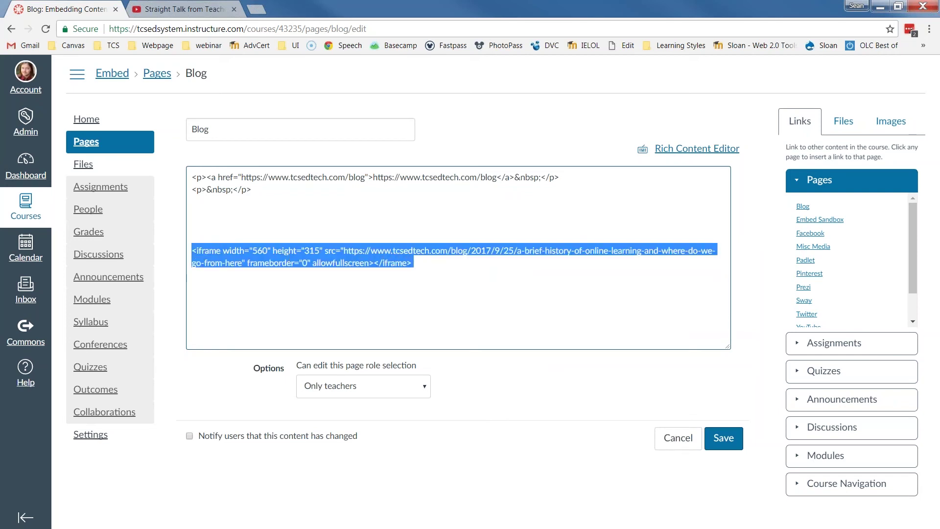
pyautogui.click(418, 251)
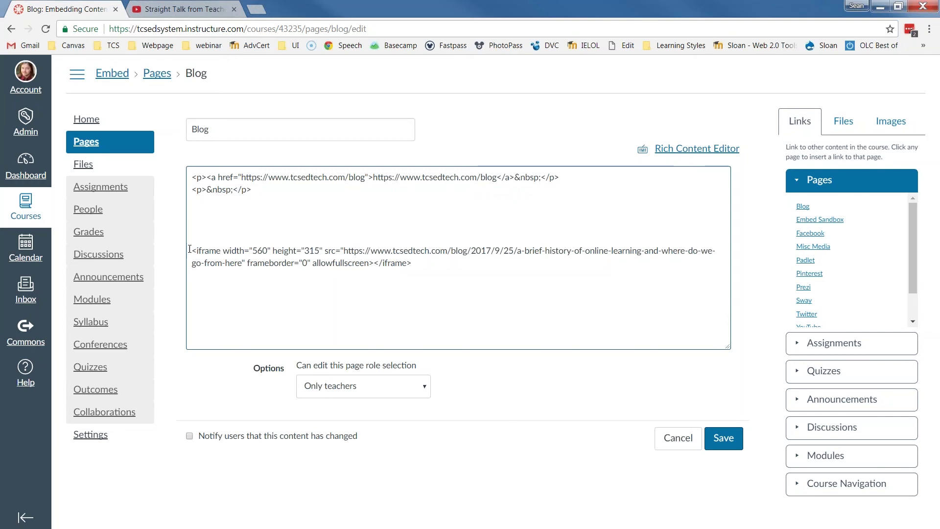
pyautogui.moveTo(190, 249); pyautogui.dragTo(407, 270)
pyautogui.click(252, 250)
pyautogui.moveTo(223, 250); pyautogui.dragTo(322, 252)
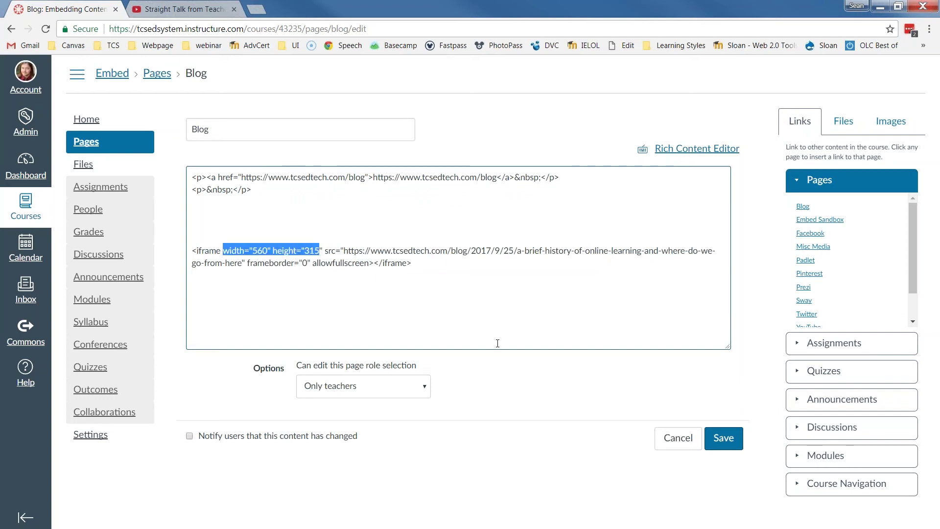
pyautogui.click(724, 437)
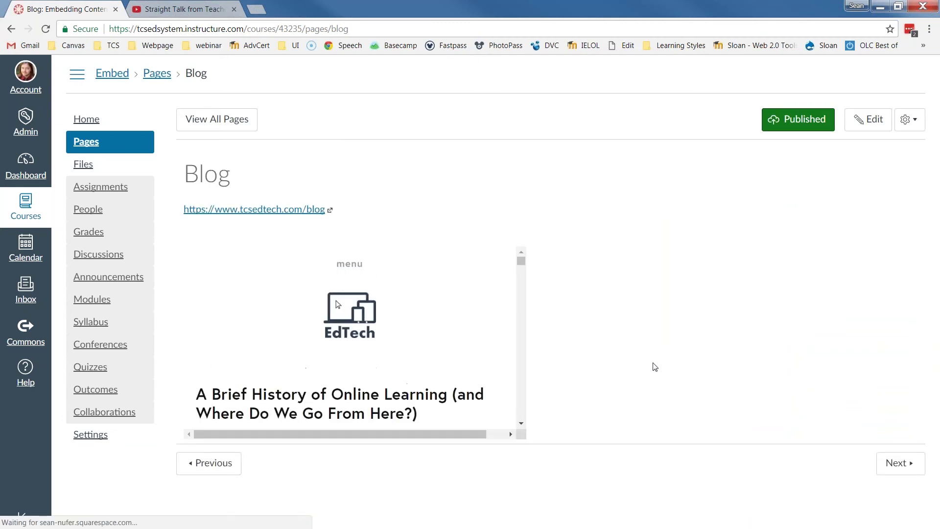
pyautogui.moveTo(520, 266); pyautogui.dragTo(520, 283)
pyautogui.moveTo(463, 430)
pyautogui.mouseDown()
pyautogui.moveTo(509, 431)
pyautogui.moveTo(407, 433)
pyautogui.moveTo(466, 432)
pyautogui.mouseUp()
pyautogui.moveTo(521, 278); pyautogui.dragTo(523, 259)
pyautogui.moveTo(487, 440); pyautogui.dragTo(441, 439)
# Edit the Blog page's HTML to set the article iframe's width to 600 and height to 800, and save the page.
pyautogui.click(855, 122)
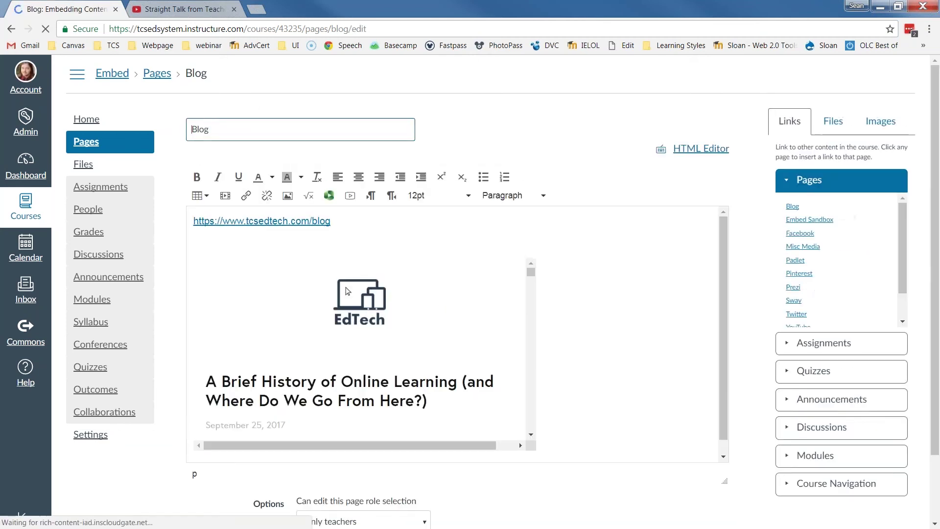
pyautogui.click(719, 149)
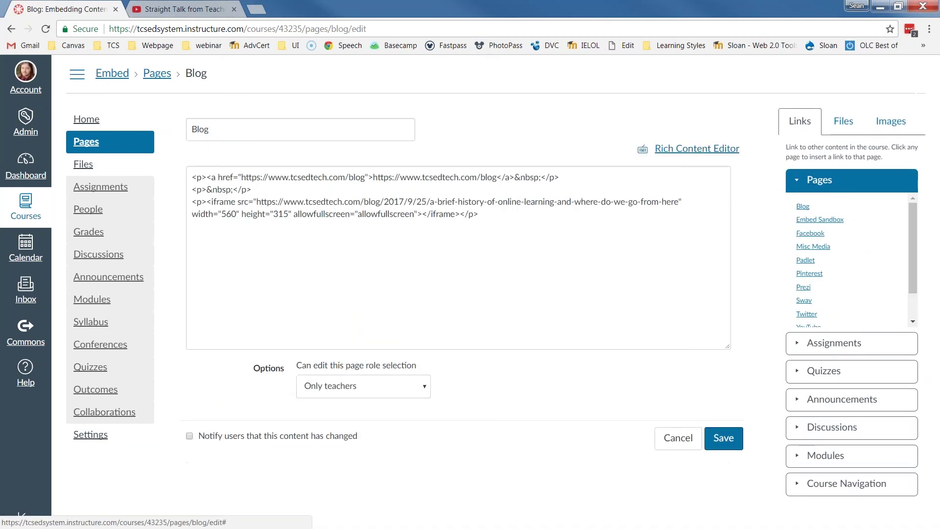
pyautogui.moveTo(223, 214); pyautogui.dragTo(234, 214)
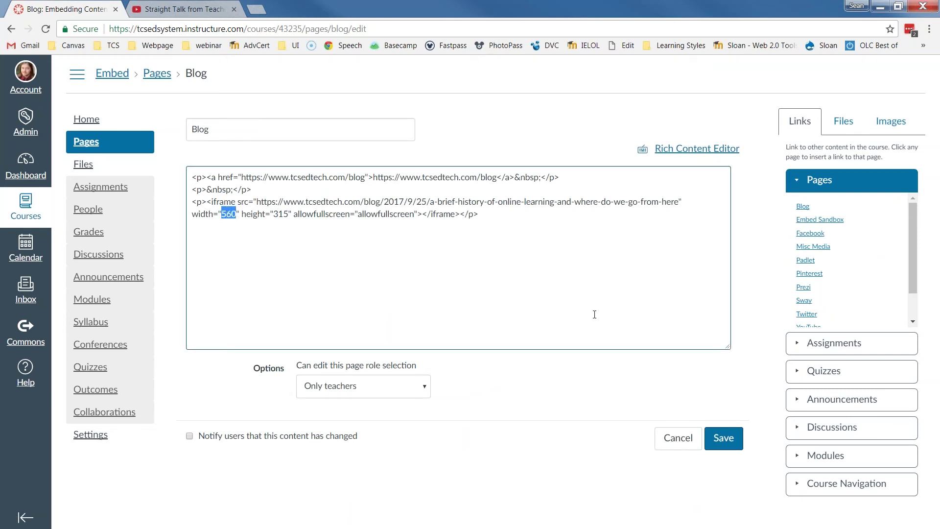
pyautogui.write('600')
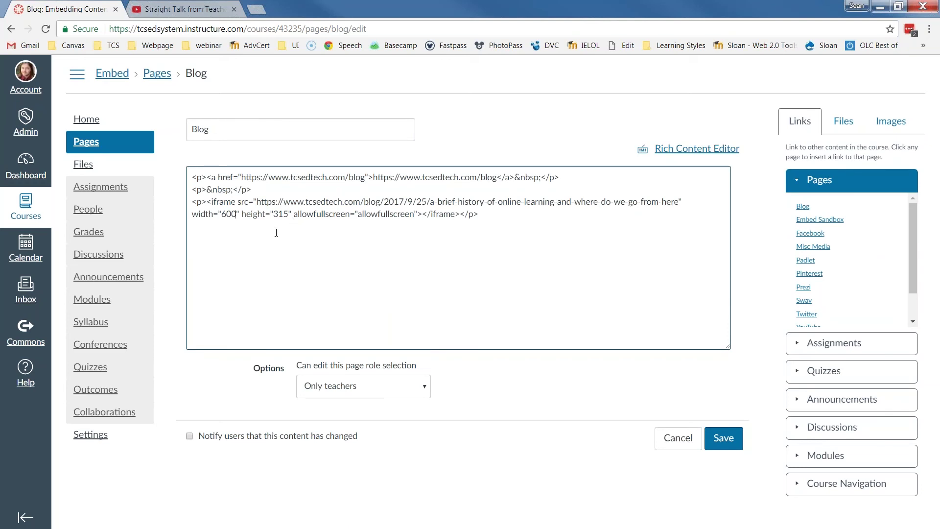
pyautogui.moveTo(274, 215); pyautogui.dragTo(289, 213)
pyautogui.write('800')
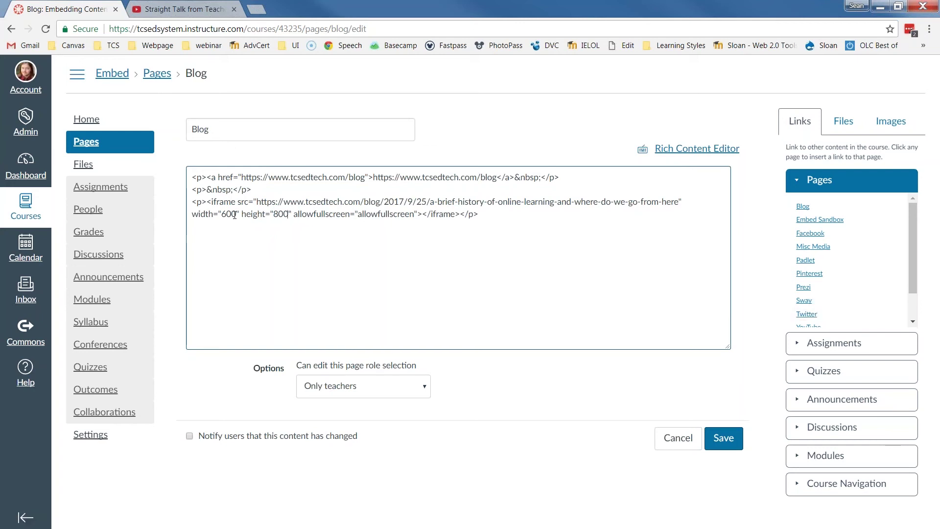
pyautogui.click(725, 439)
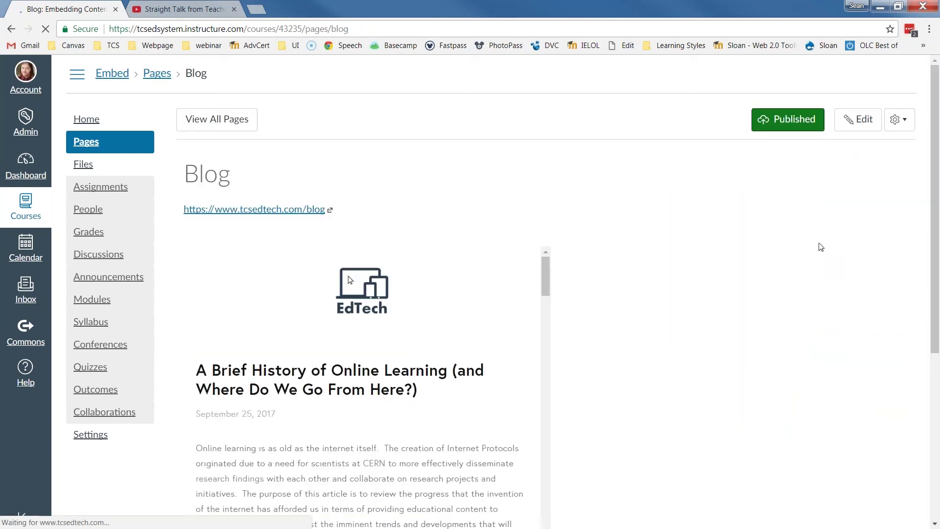
# Inspect the resized article embed on the saved Blog page.
pyautogui.scroll(-5, 691, 276)
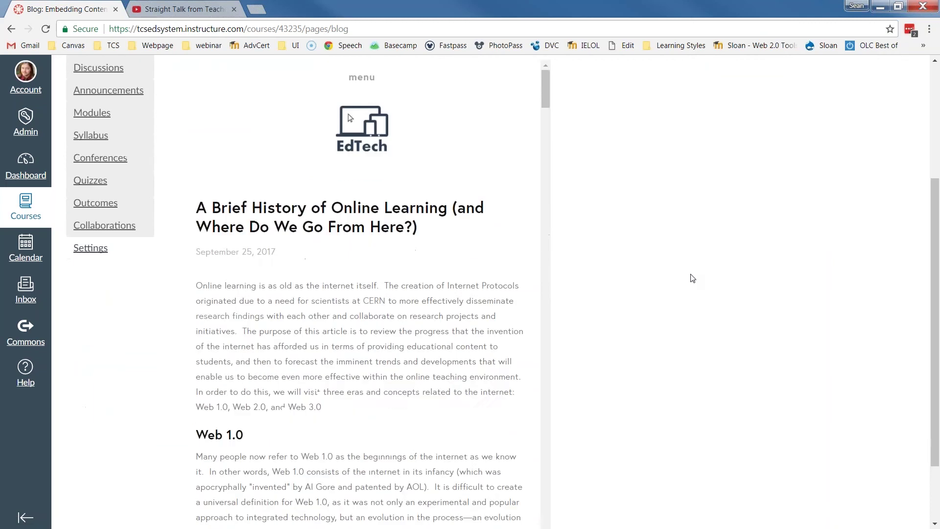
pyautogui.scroll(3, 692, 277)
pyautogui.moveTo(545, 152)
pyautogui.mouseDown()
pyautogui.moveTo(544, 360)
pyautogui.moveTo(531, 338)
pyautogui.moveTo(538, 147)
pyautogui.mouseUp()
pyautogui.scroll(1, 589, 296)
pyautogui.moveTo(546, 218)
pyautogui.mouseDown()
pyautogui.moveTo(542, 278)
pyautogui.moveTo(542, 207)
pyautogui.mouseUp()
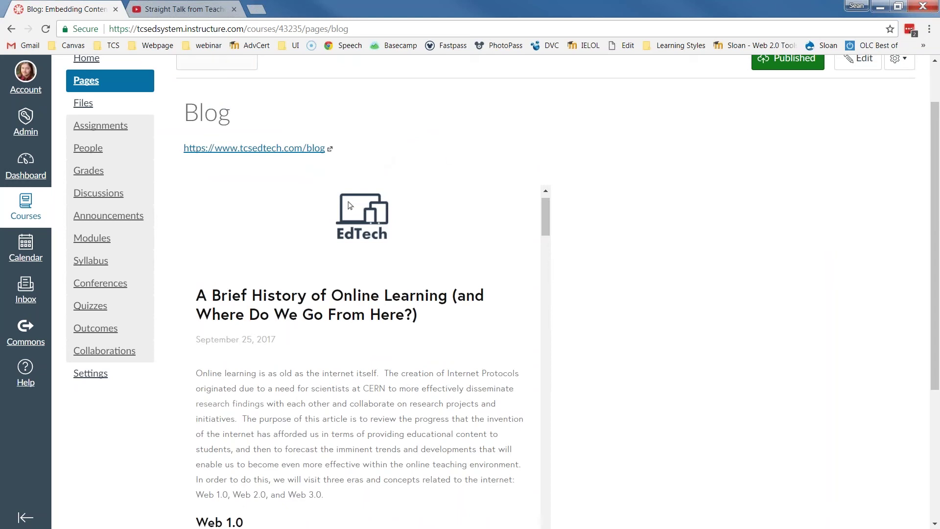
# Return to the YouTube video's embed code, highlight it, and close the YouTube browser tab.
pyautogui.click(193, 10)
pyautogui.rightClick(680, 218)
pyautogui.press('Escape')
pyautogui.moveTo(612, 197); pyautogui.dragTo(618, 228)
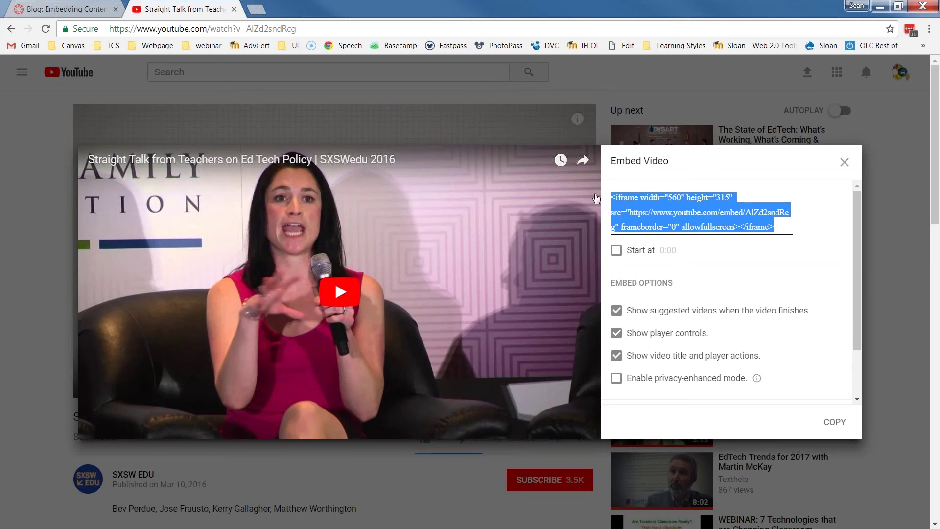
pyautogui.click(234, 10)
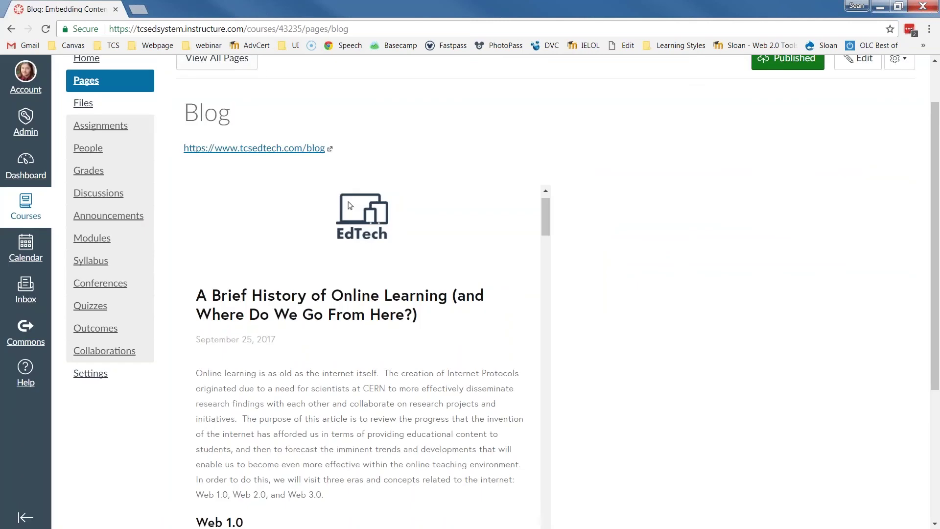
# Read through the embedded article down to its comment area and return to the top of the Blog page.
pyautogui.moveTo(547, 216); pyautogui.dragTo(540, 429)
pyautogui.scroll(-3, 590, 373)
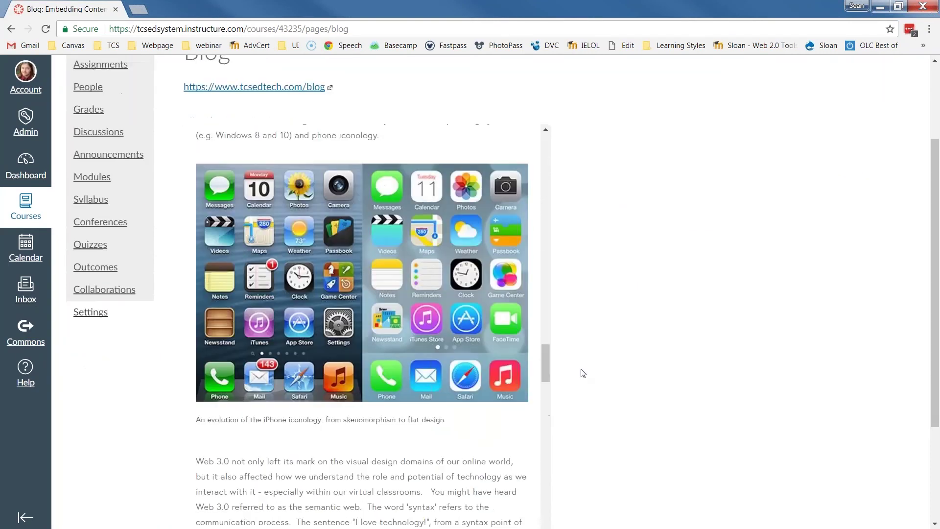
pyautogui.scroll(-1, 542, 303)
pyautogui.moveTo(549, 331); pyautogui.dragTo(543, 502)
pyautogui.scroll(-3, 543, 499)
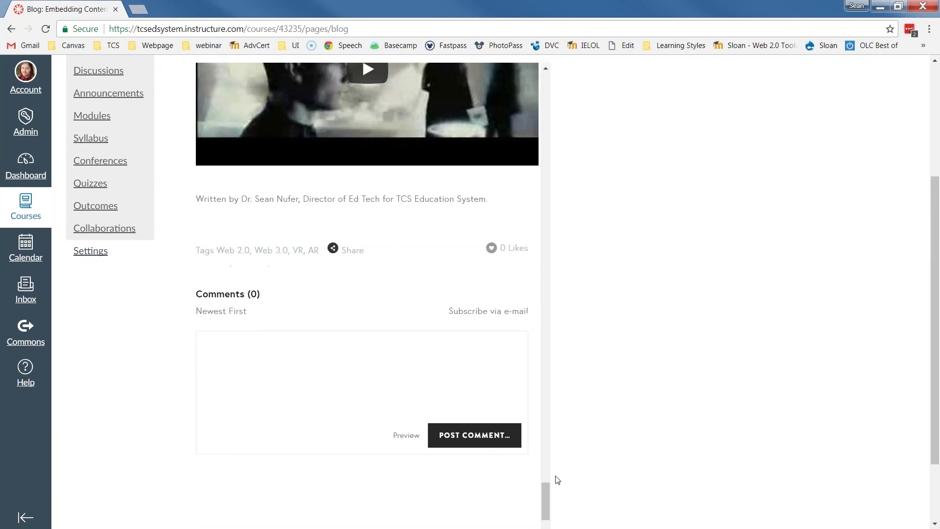
pyautogui.moveTo(544, 447); pyautogui.dragTo(610, 361)
pyautogui.scroll(5, 611, 361)
pyautogui.scroll(10, 463, 305)
pyautogui.scroll(5, 455, 305)
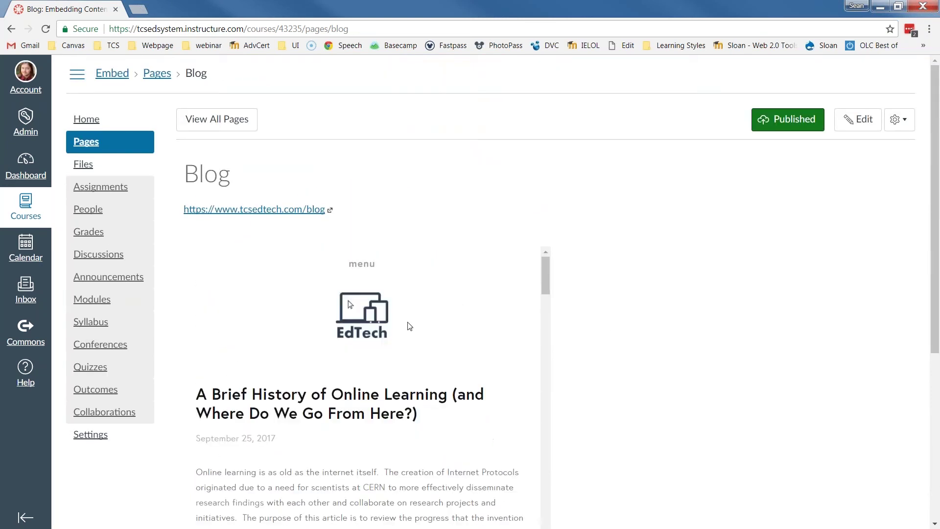
# Go to the next course page, Misc Media, and open it for editing.
pyautogui.scroll(-1, 407, 325)
pyautogui.scroll(-6, 855, 336)
pyautogui.click(881, 504)
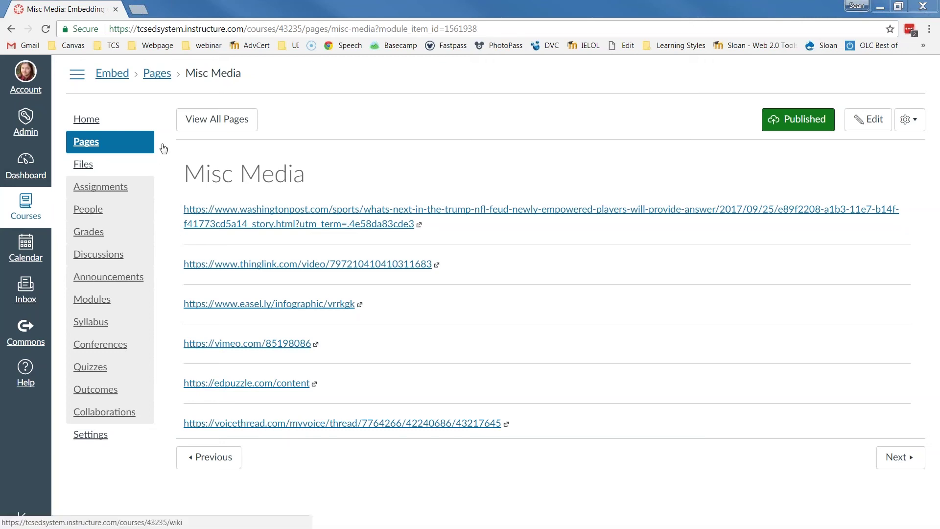
pyautogui.click(868, 120)
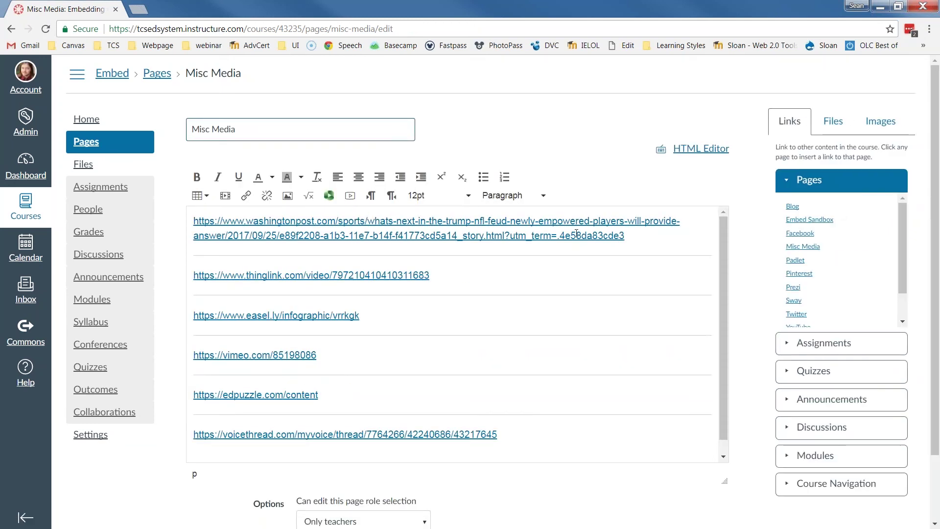
# Insert two blank lines above the Washington Post link at the start of the Misc Media page.
pyautogui.click(352, 201)
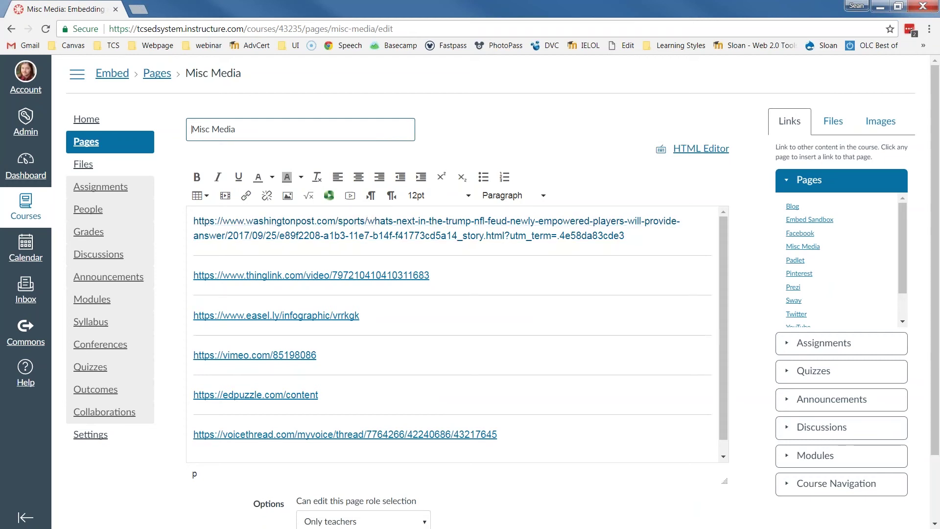
pyautogui.click(195, 222)
pyautogui.press('Return')
pyautogui.press('Return')
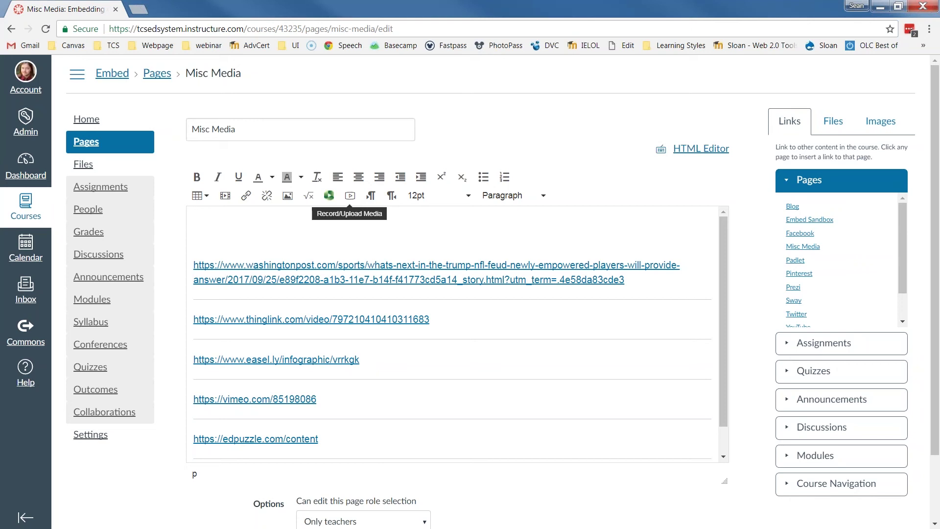
# Open the Record/Upload Media tool, select microphone recording, and display the media upload options.
pyautogui.click(350, 197)
pyautogui.click(349, 304)
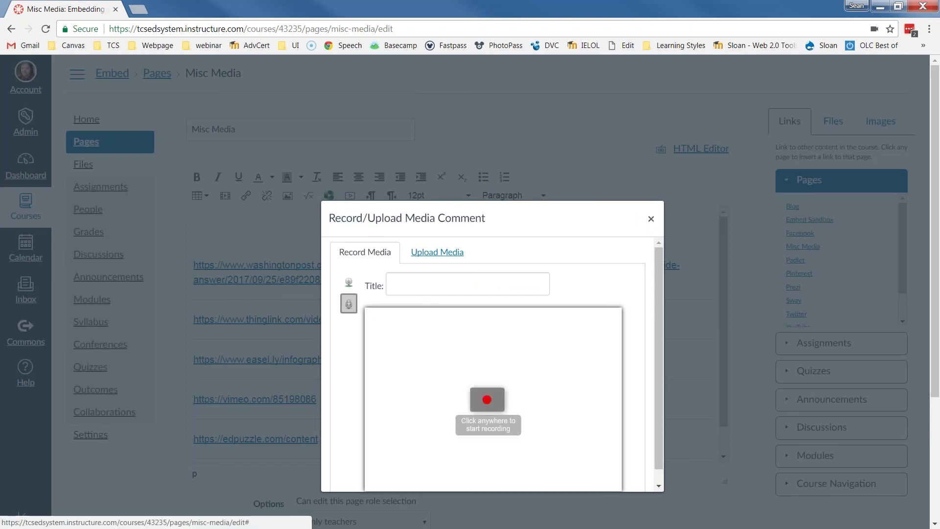
pyautogui.click(440, 252)
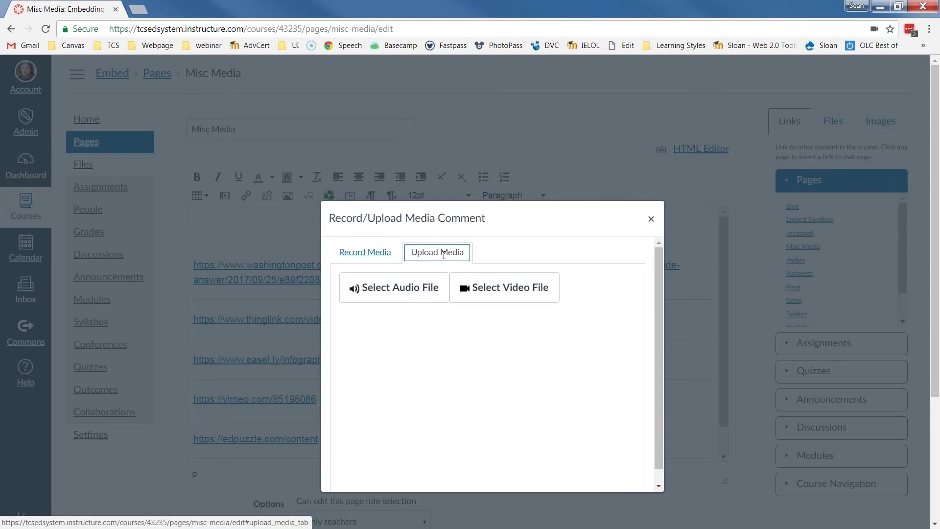
# Select the COL video file from the Desktop and upload it as a media comment on the Misc Media page.
pyautogui.click(504, 288)
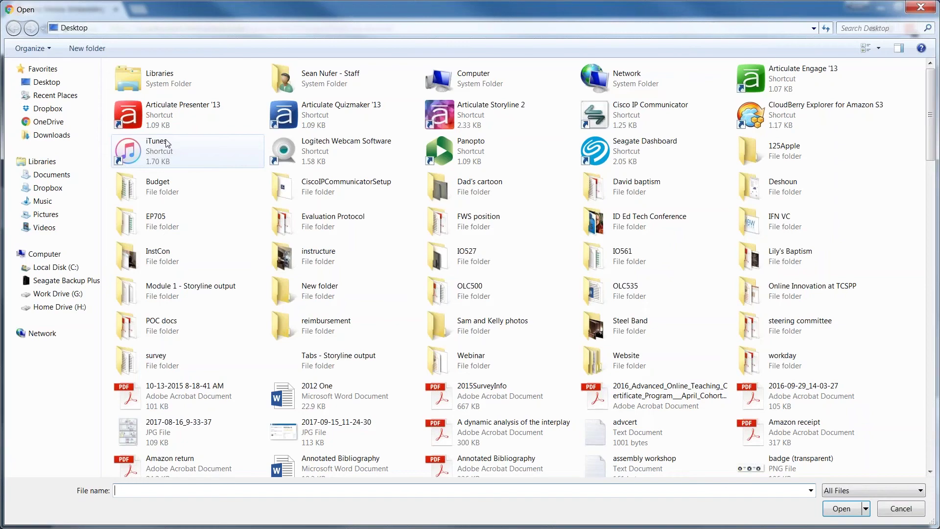
pyautogui.click(382, 314)
pyautogui.scroll(-4, 382, 311)
pyautogui.scroll(-15, 385, 313)
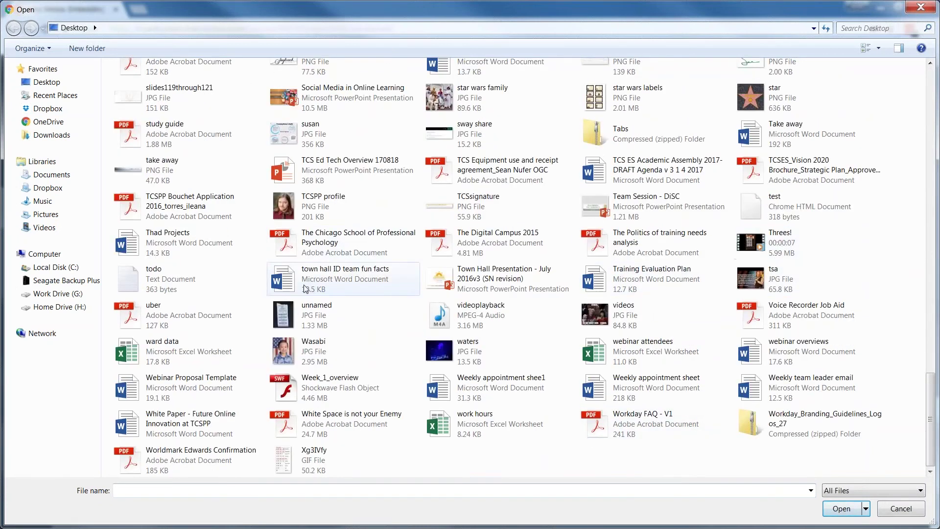
pyautogui.scroll(12, 379, 217)
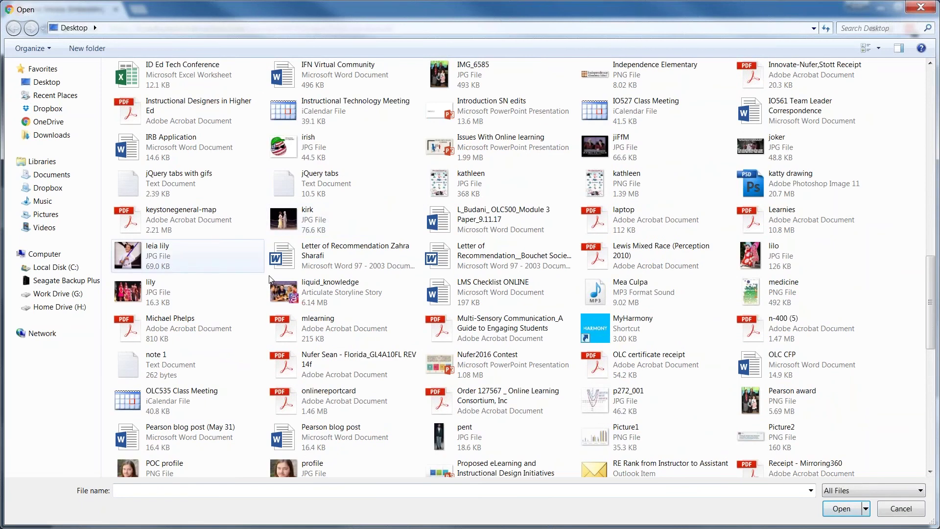
pyautogui.scroll(12, 484, 274)
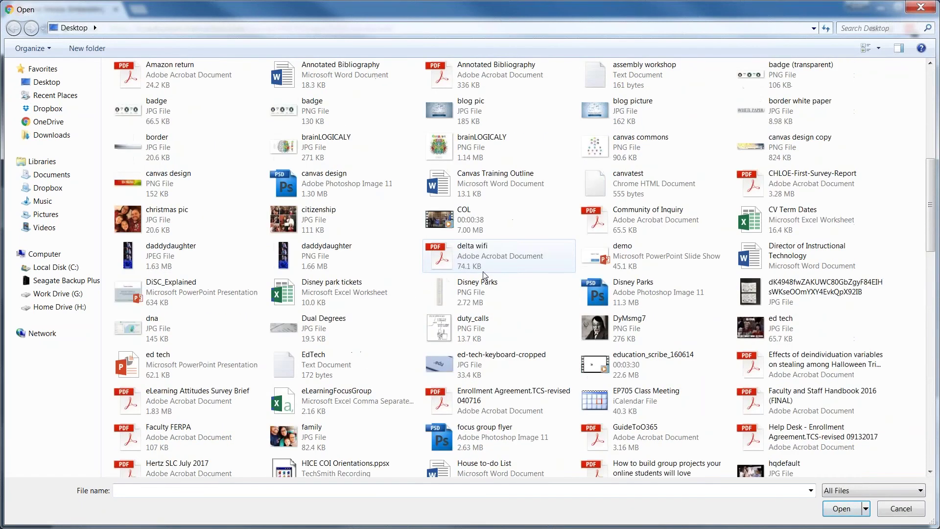
pyautogui.doubleClick(440, 222)
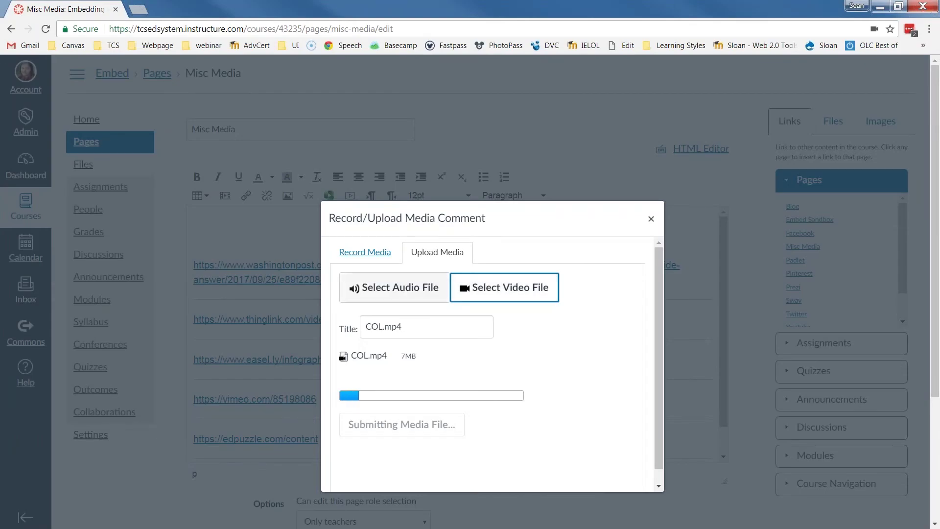
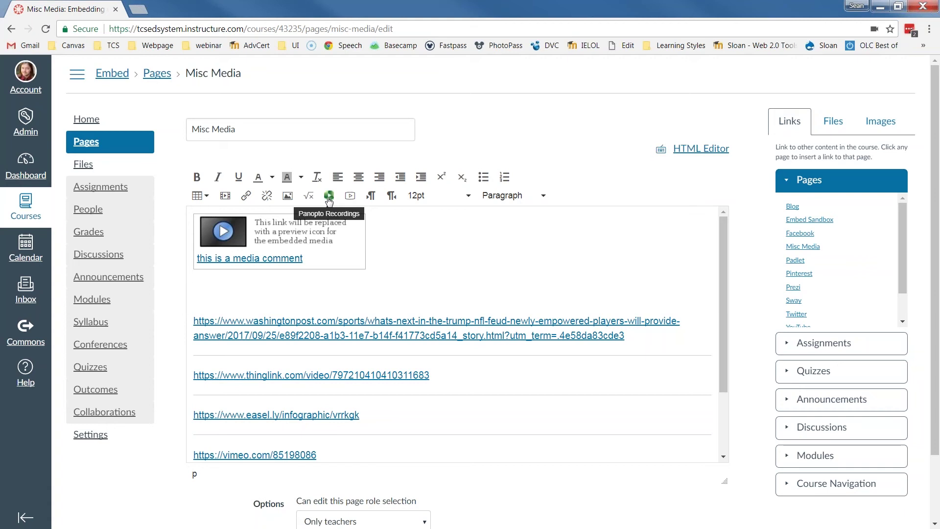
# Open Panopto Recordings, review its options for choosing, uploading and recording a video, and close it without inserting anything.
pyautogui.click(331, 196)
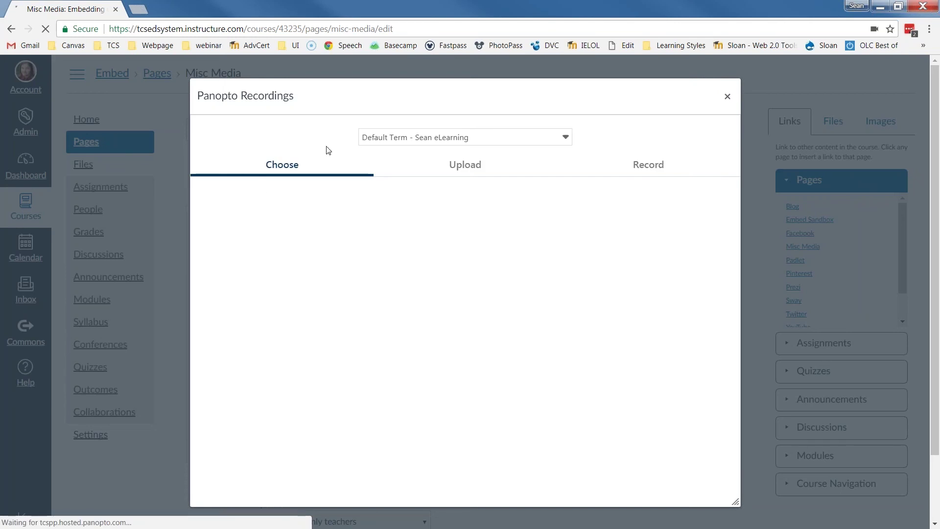
pyautogui.scroll(-5, 325, 262)
pyautogui.scroll(2, 337, 294)
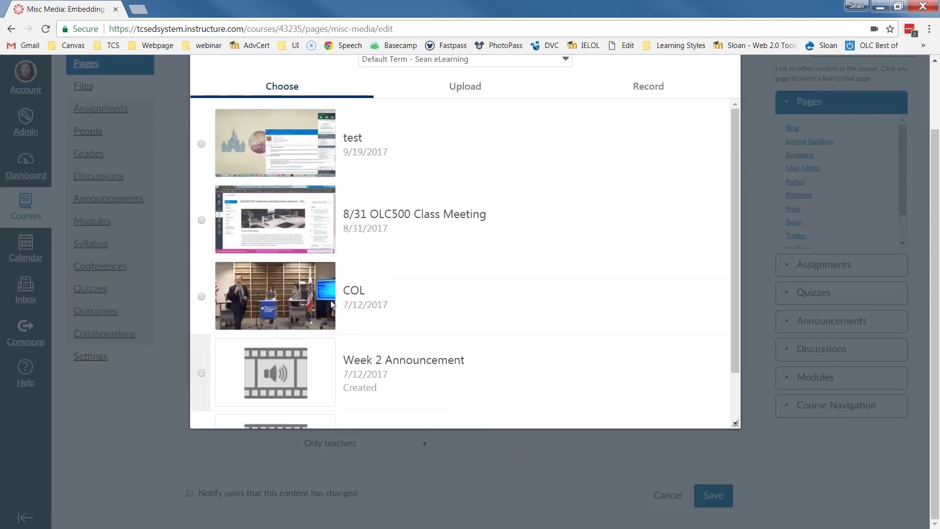
pyautogui.scroll(1, 417, 230)
pyautogui.scroll(1, 417, 231)
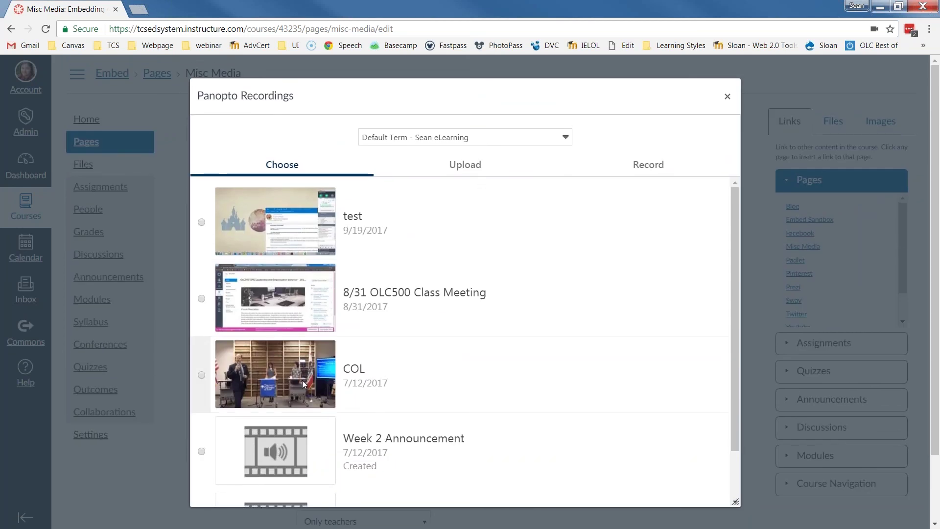
pyautogui.click(474, 167)
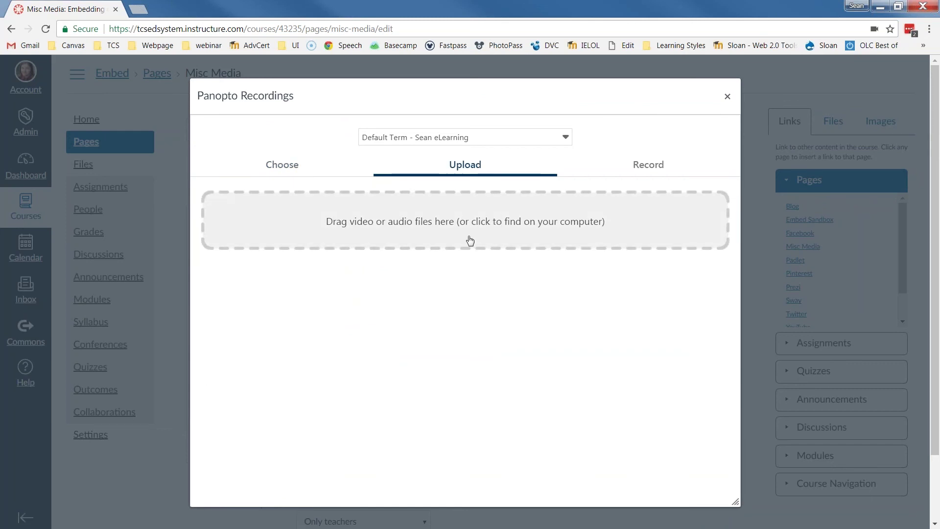
pyautogui.click(453, 225)
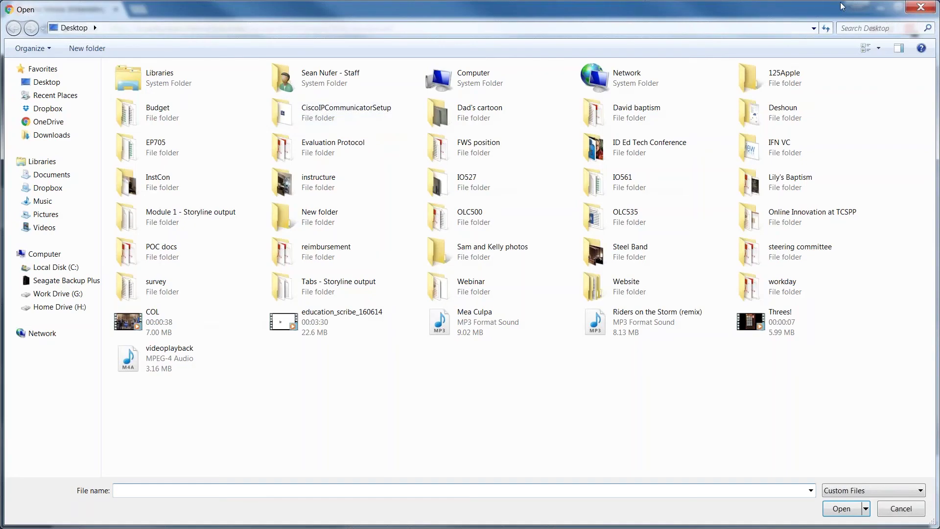
pyautogui.click(922, 10)
pyautogui.click(654, 168)
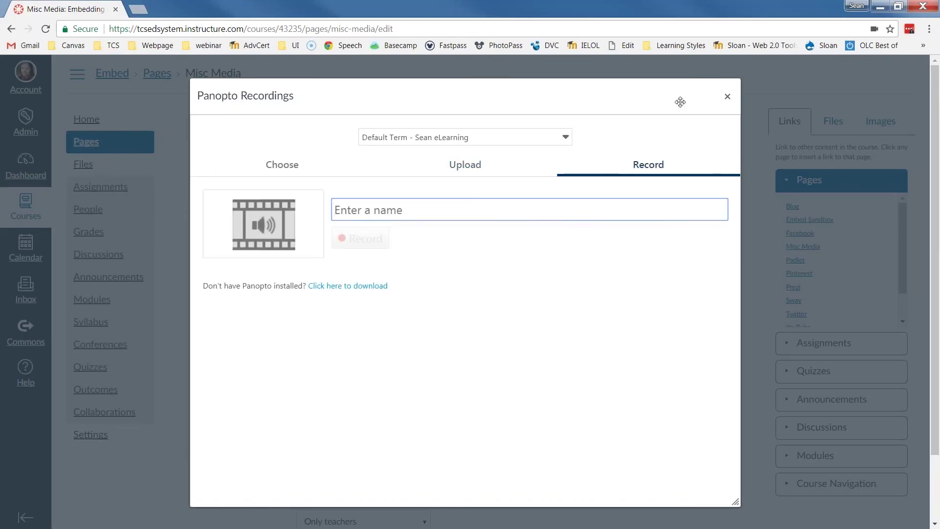
pyautogui.click(727, 96)
# Delete the media comment and the blank lines above the Washington Post link, clearing the leftover code in the HTML editor.
pyautogui.click(534, 99)
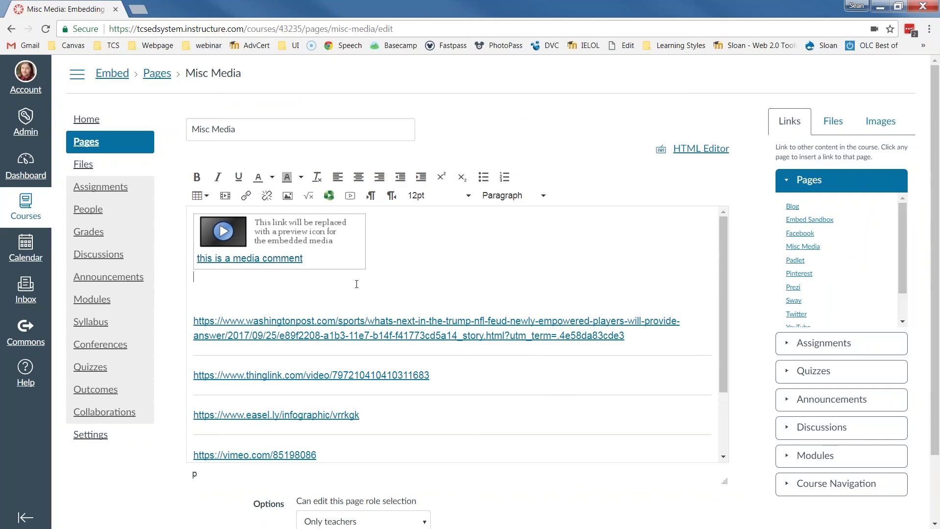
pyautogui.press('BackSpace')
pyautogui.press('BackSpace')
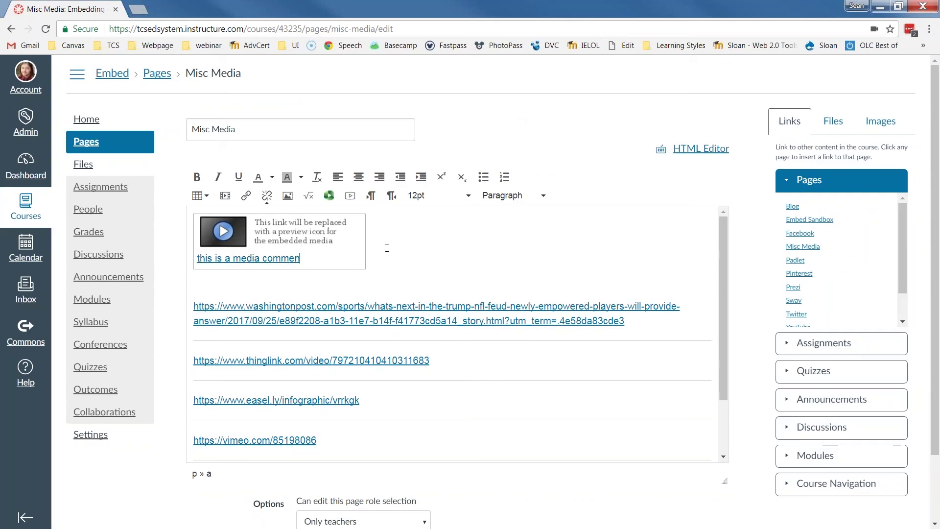
pyautogui.moveTo(324, 293); pyautogui.dragTo(175, 238)
pyautogui.moveTo(302, 258); pyautogui.dragTo(173, 246)
pyautogui.press('BackSpace')
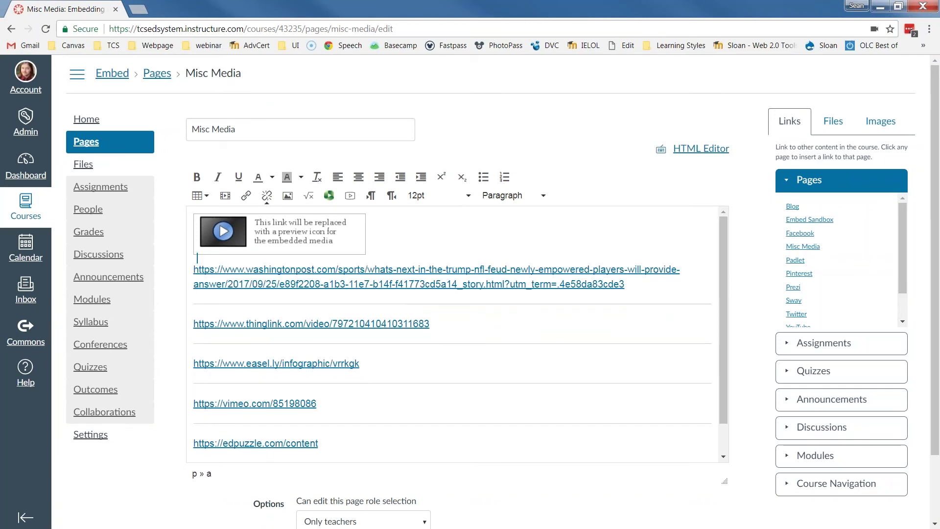
pyautogui.click(699, 149)
pyautogui.tripleClick(287, 177)
pyautogui.press('BackSpace')
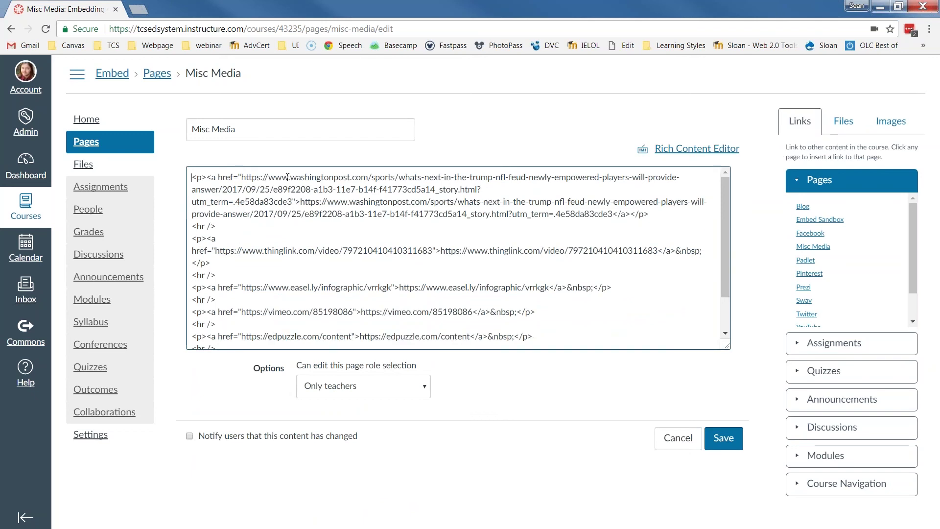
# Look over the page's links in an enlarged rich content editor and cancel editing of the Misc Media page.
pyautogui.click(720, 149)
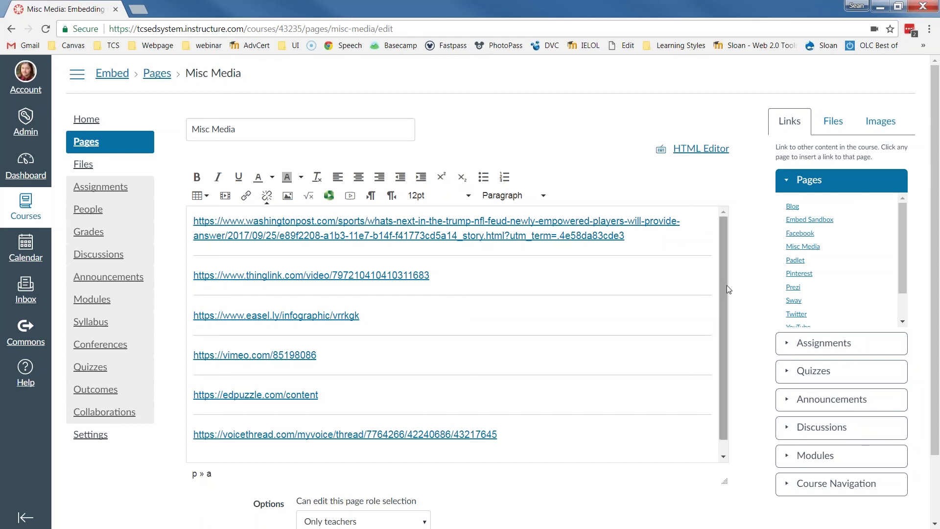
pyautogui.scroll(-2, 739, 323)
pyautogui.moveTo(725, 403); pyautogui.dragTo(725, 452)
pyautogui.scroll(1, 775, 343)
pyautogui.scroll(1, 334, 224)
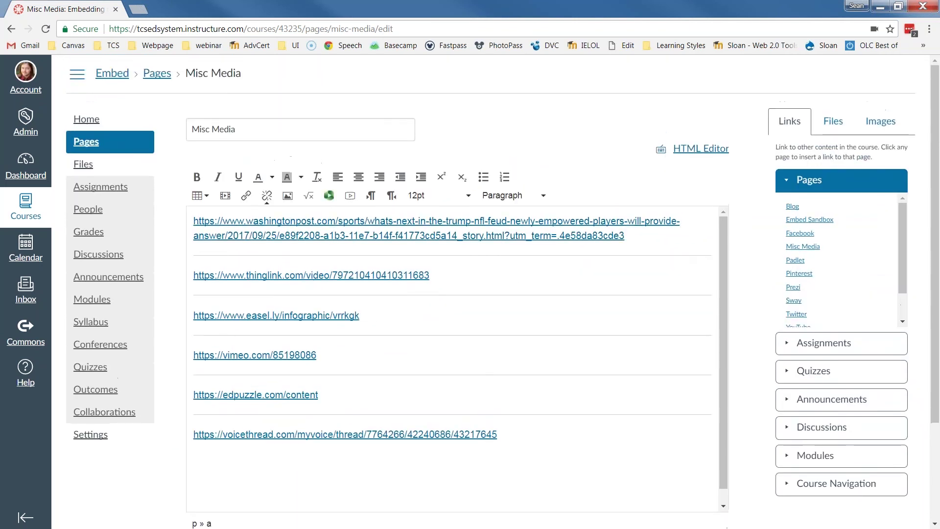
pyautogui.scroll(-2, 738, 262)
pyautogui.click(668, 495)
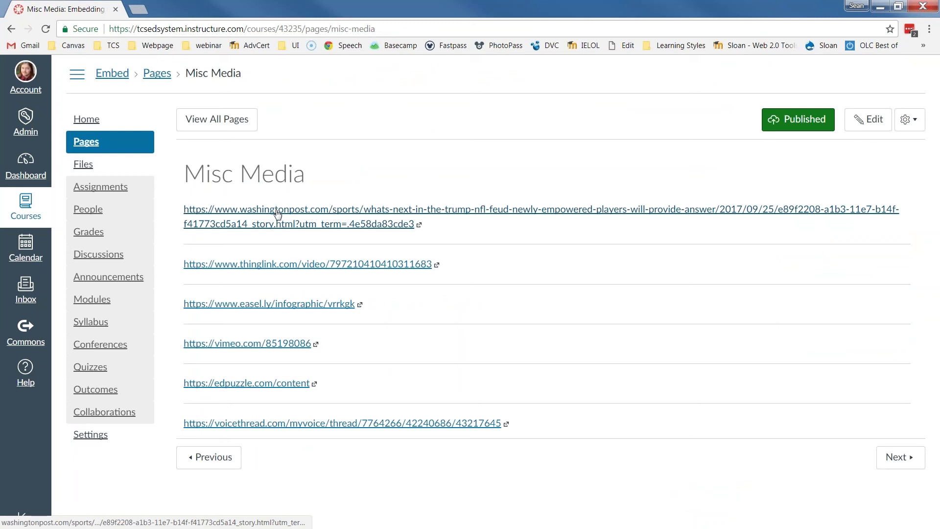
# Open the Washington Post article from the page and copy the iframe embed code of its video.
pyautogui.click(250, 216)
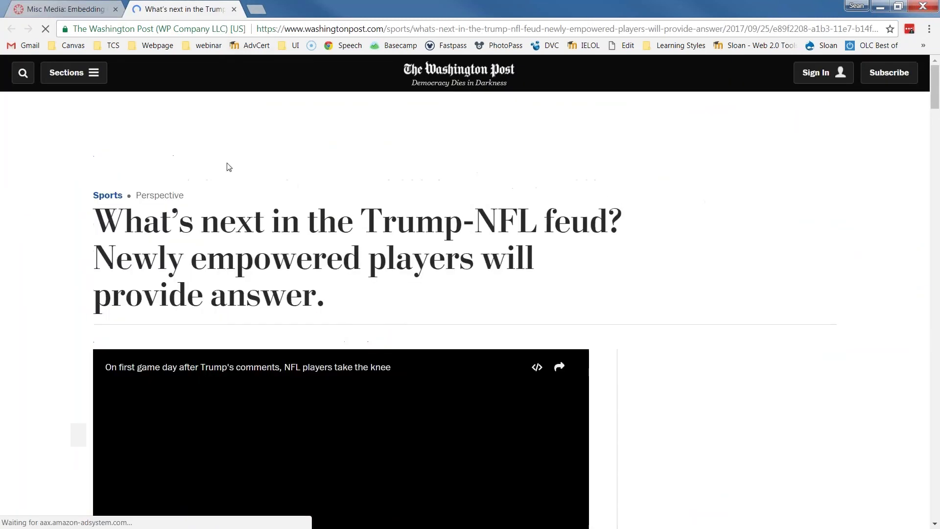
pyautogui.scroll(-4, 637, 263)
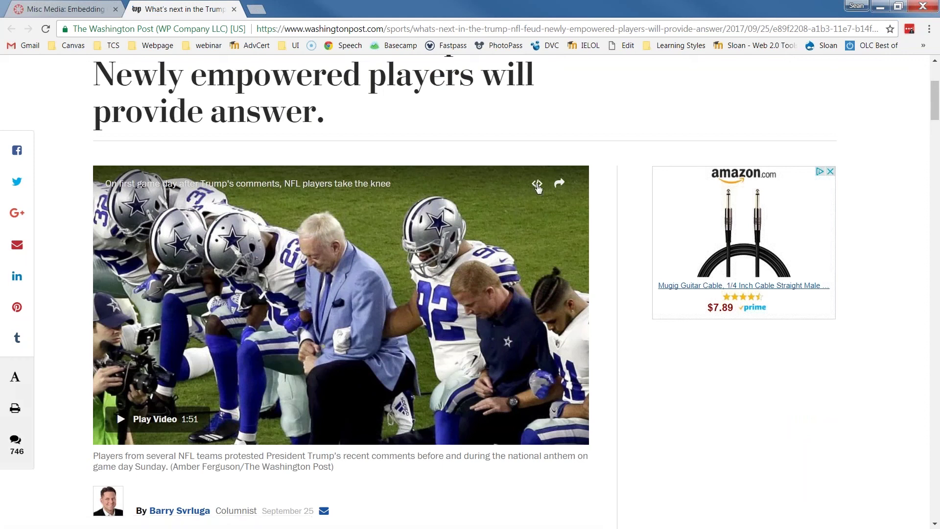
pyautogui.click(537, 185)
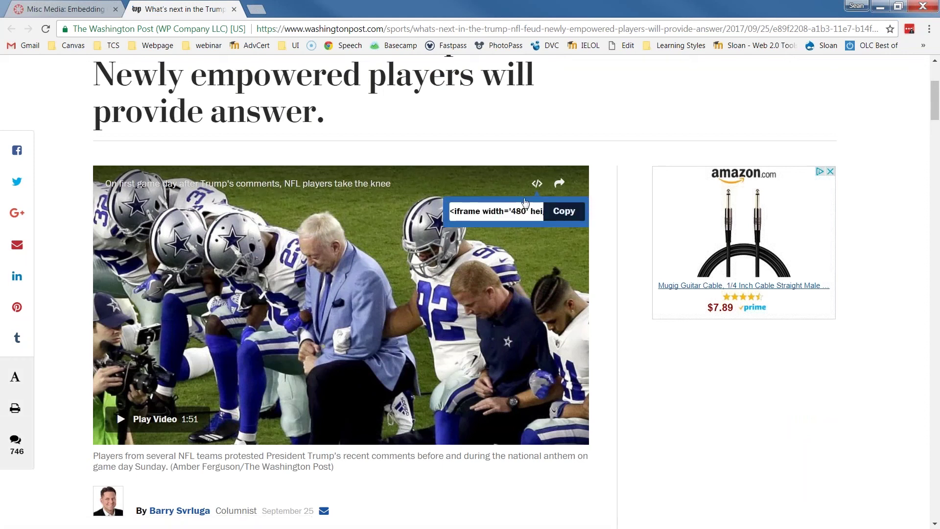
pyautogui.click(564, 215)
# Reopen the Misc Media page for editing and add the placeholder line AAAAAA below the Washington Post link.
pyautogui.hotkey('ctrl', 'pageup')
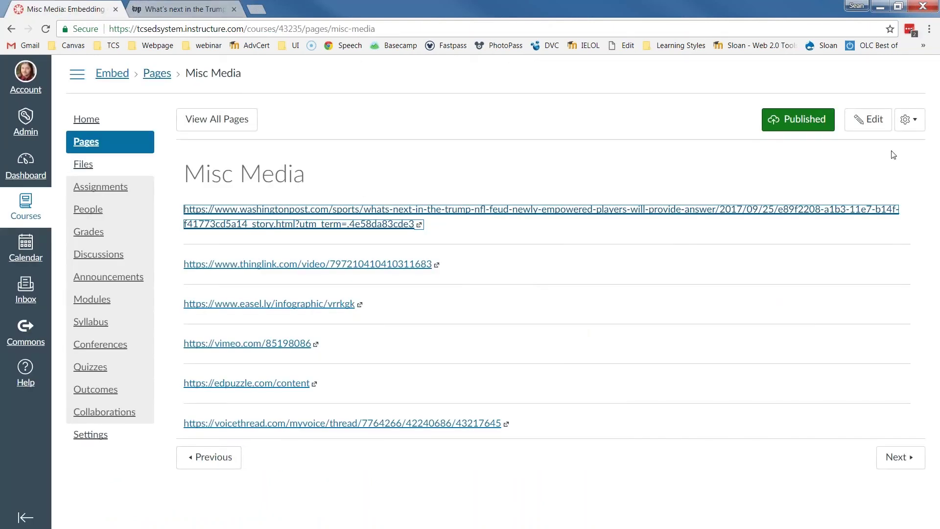
pyautogui.click(868, 120)
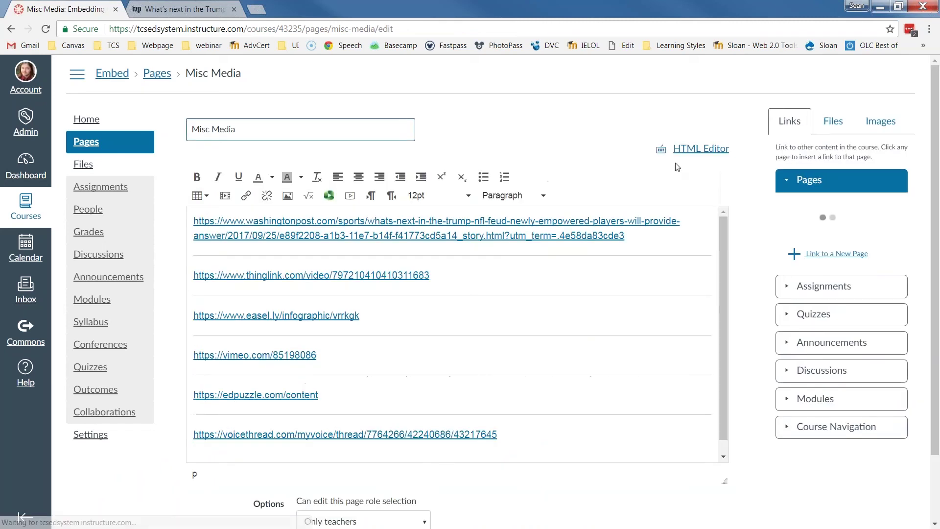
pyautogui.click(644, 237)
pyautogui.press('Return')
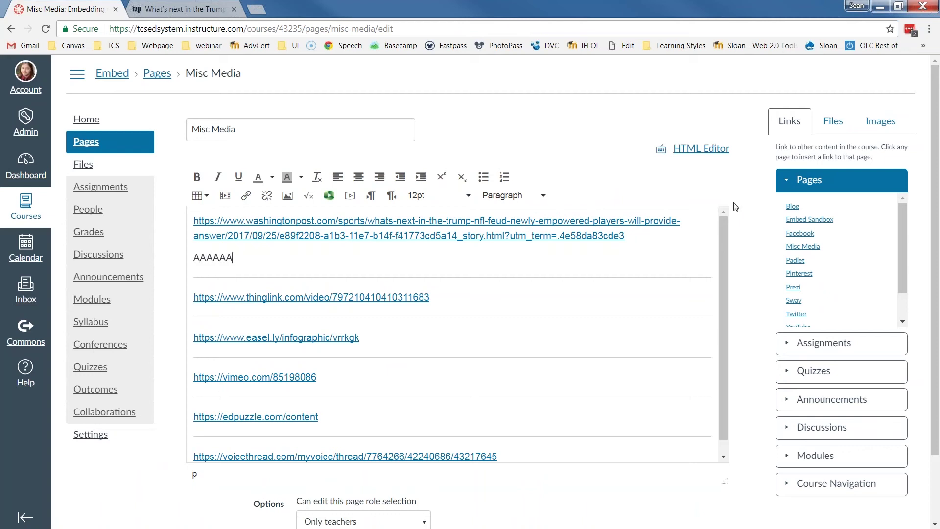
# In the page's HTML code, replace the whole AAAAAA placeholder paragraph with the copied iframe code.
pyautogui.click(701, 148)
pyautogui.scroll(-2, 281, 249)
pyautogui.scroll(2, 277, 272)
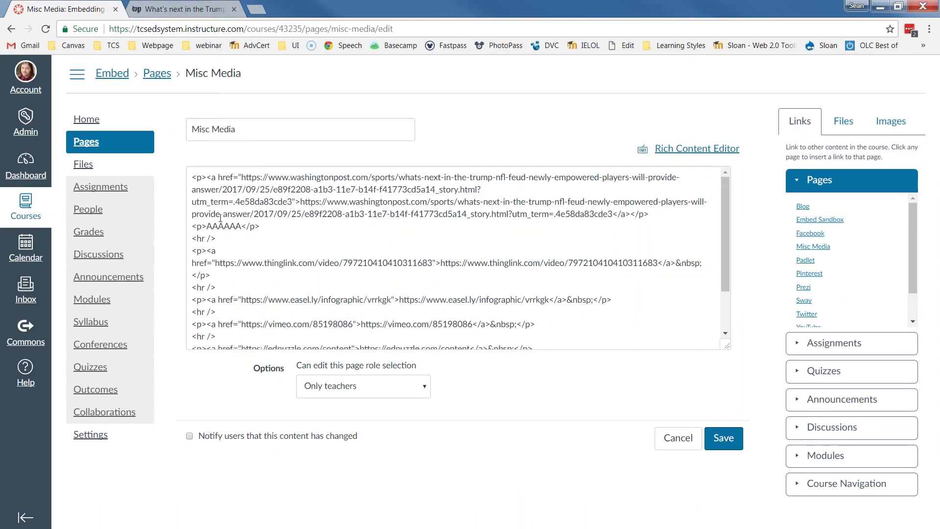
pyautogui.tripleClick(227, 227)
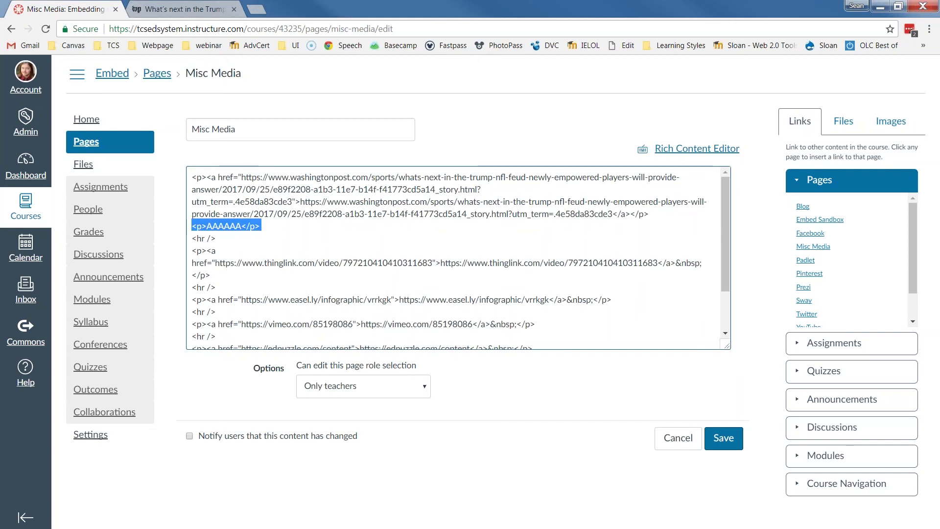
pyautogui.rightClick(227, 227)
pyautogui.click(245, 254)
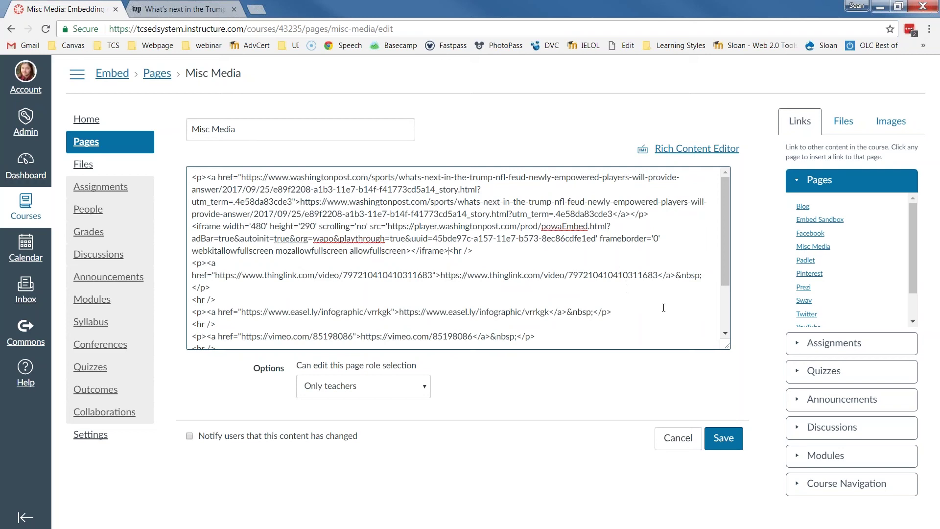
# Save the Misc Media page, close the article tab, and start playing the embedded Washington Post video.
pyautogui.click(724, 437)
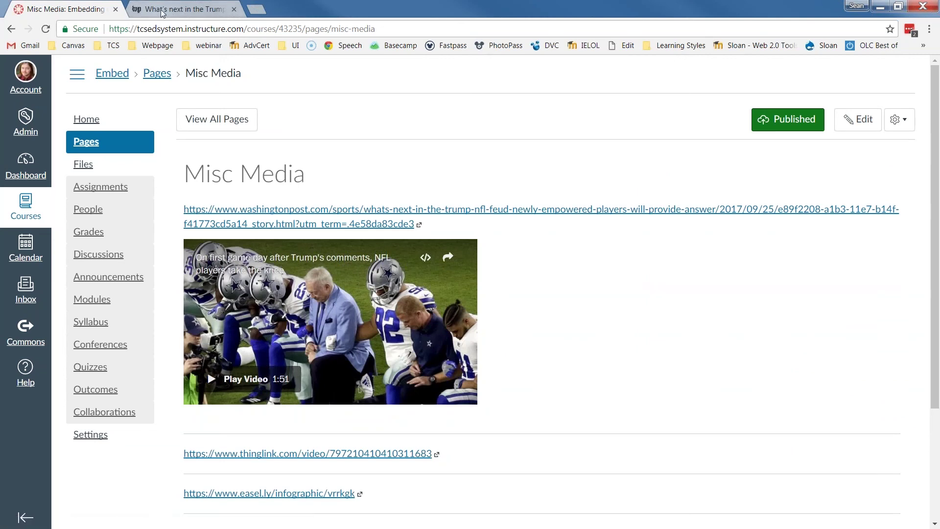
pyautogui.click(234, 9)
pyautogui.click(216, 379)
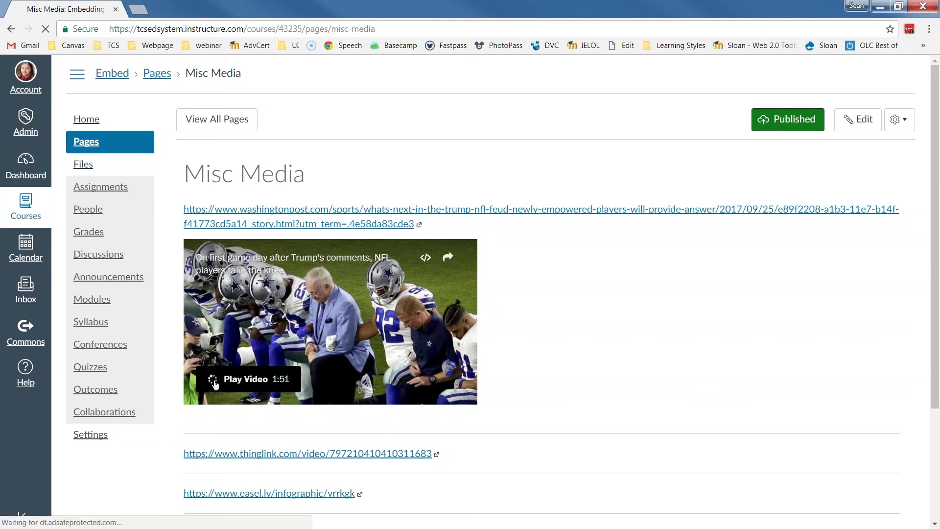
# Open the page's ThingLink video link in a separate browser tab and play the interactive bee hive video.
pyautogui.rightClick(299, 459)
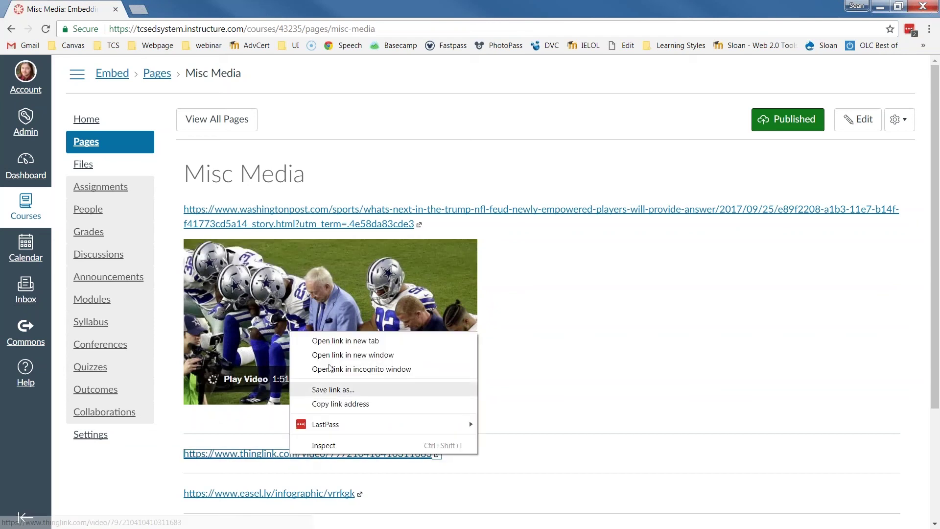
pyautogui.click(338, 336)
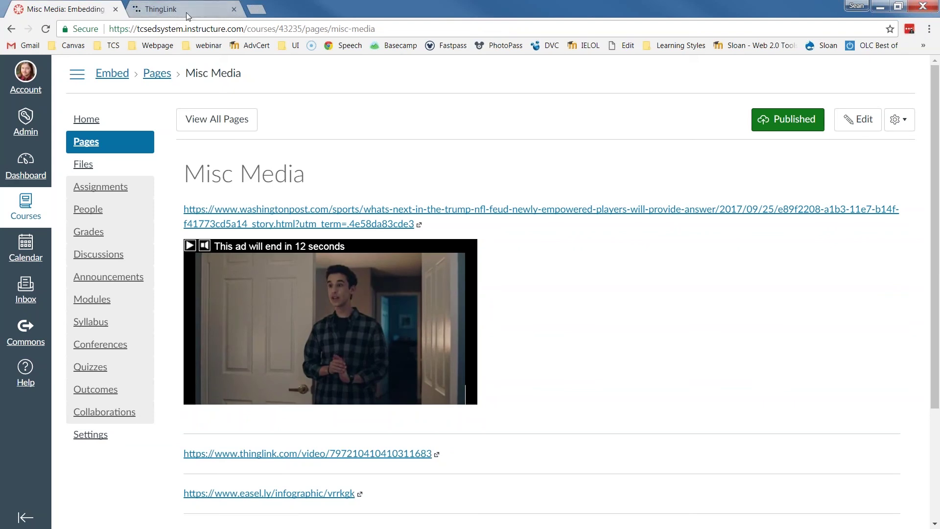
pyautogui.scroll(-3, 536, 424)
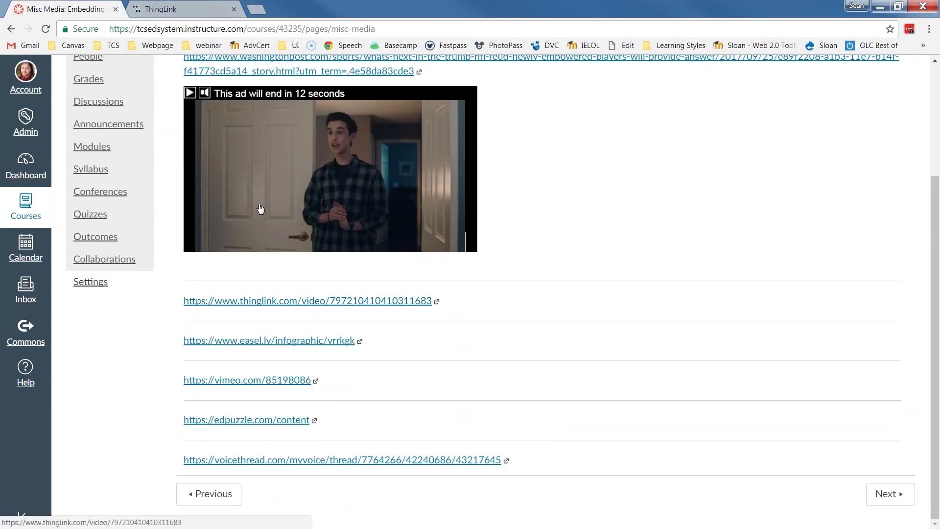
pyautogui.click(188, 11)
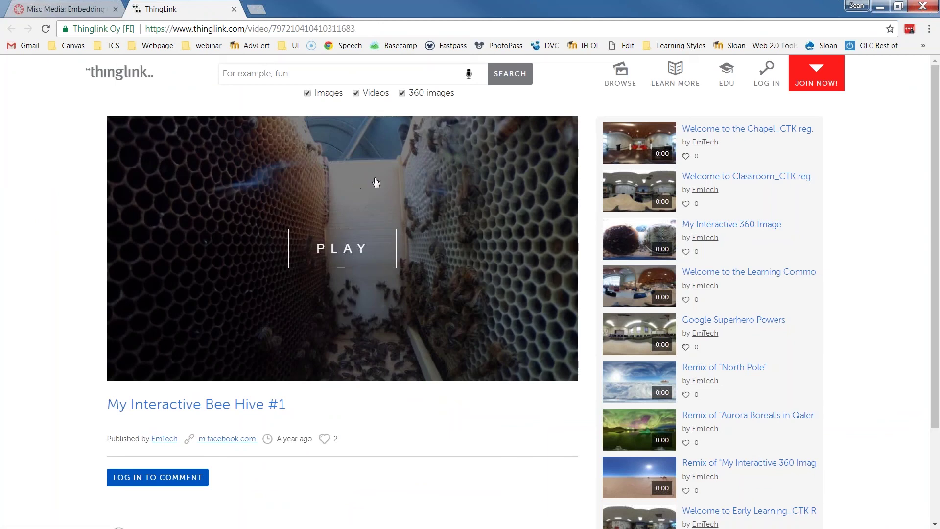
pyautogui.click(340, 249)
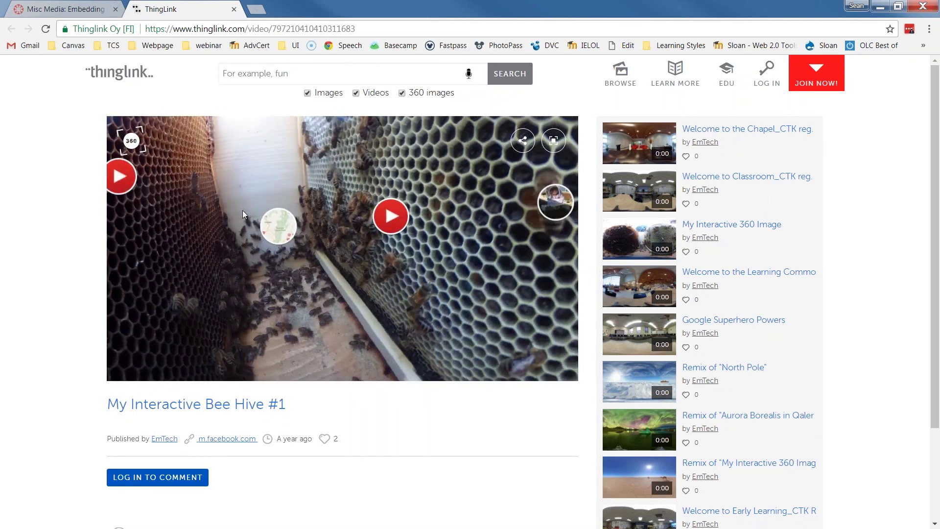
# View the map and beekeeper photo hotspots in the ThingLink bee hive video, close both, and shift the 360 view slightly.
pyautogui.click(275, 231)
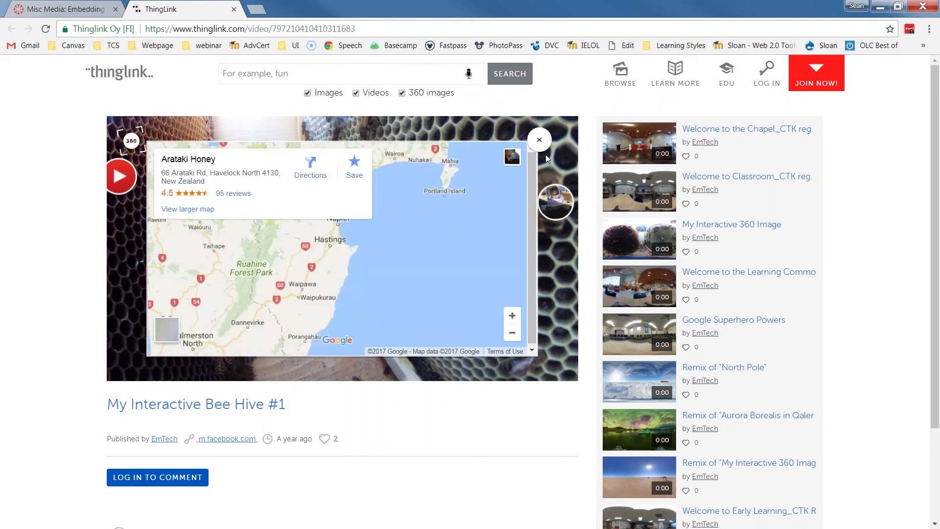
pyautogui.click(538, 141)
pyautogui.click(555, 201)
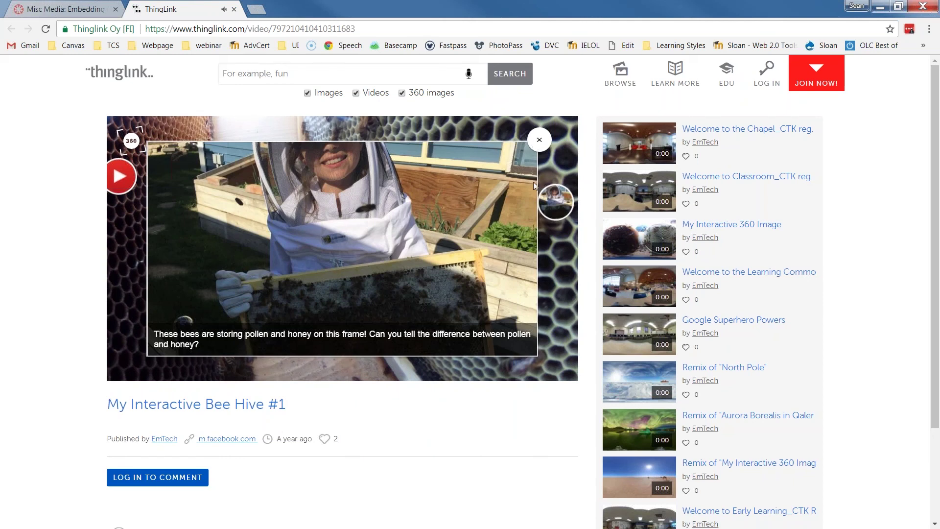
pyautogui.click(538, 142)
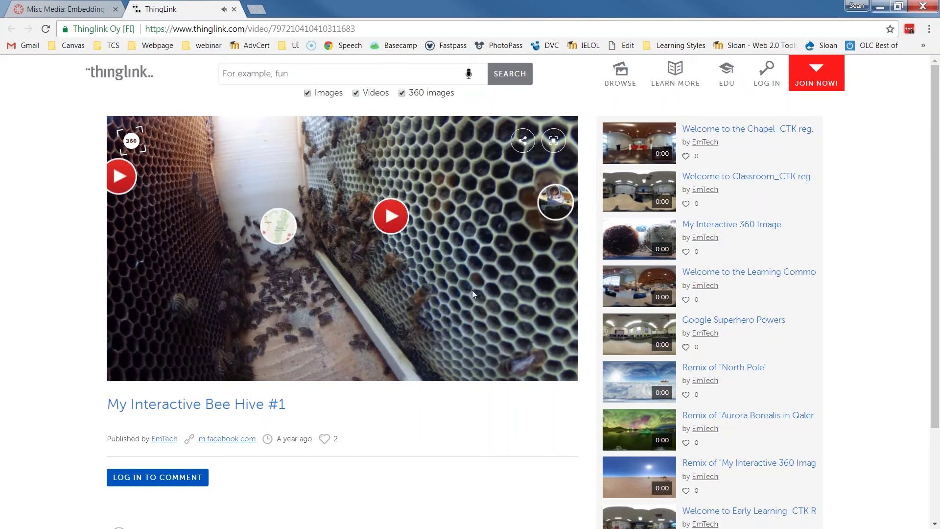
pyautogui.moveTo(472, 290)
pyautogui.mouseDown()
pyautogui.moveTo(418, 223)
pyautogui.moveTo(460, 218)
pyautogui.moveTo(478, 272)
pyautogui.moveTo(498, 258)
pyautogui.moveTo(378, 214)
pyautogui.moveTo(321, 291)
pyautogui.moveTo(470, 281)
pyautogui.mouseUp()
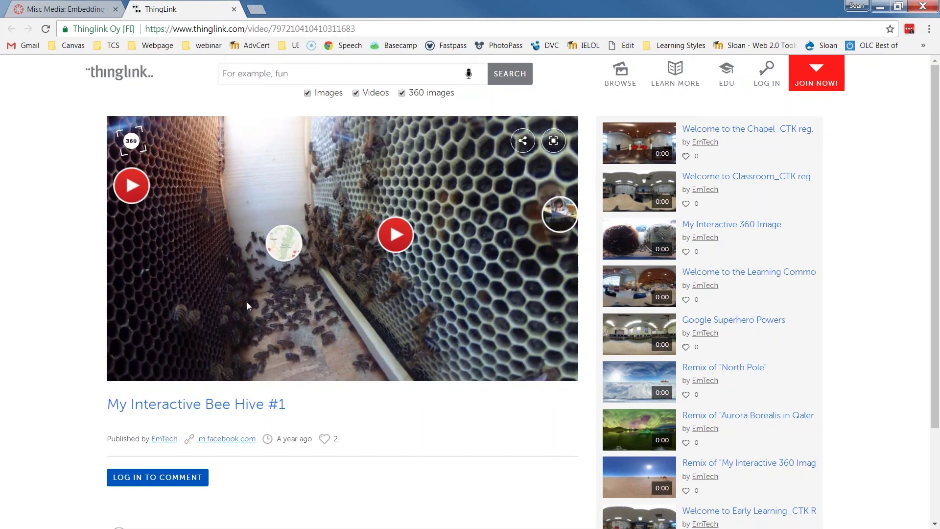
# Open the sharing options of the ThingLink video and copy its full iframe embed code.
pyautogui.click(522, 142)
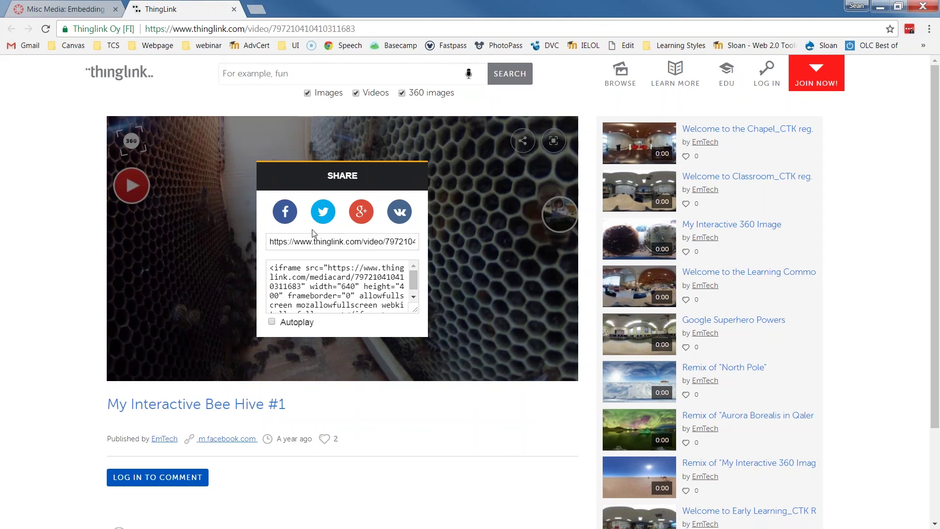
pyautogui.moveTo(283, 241); pyautogui.dragTo(413, 243)
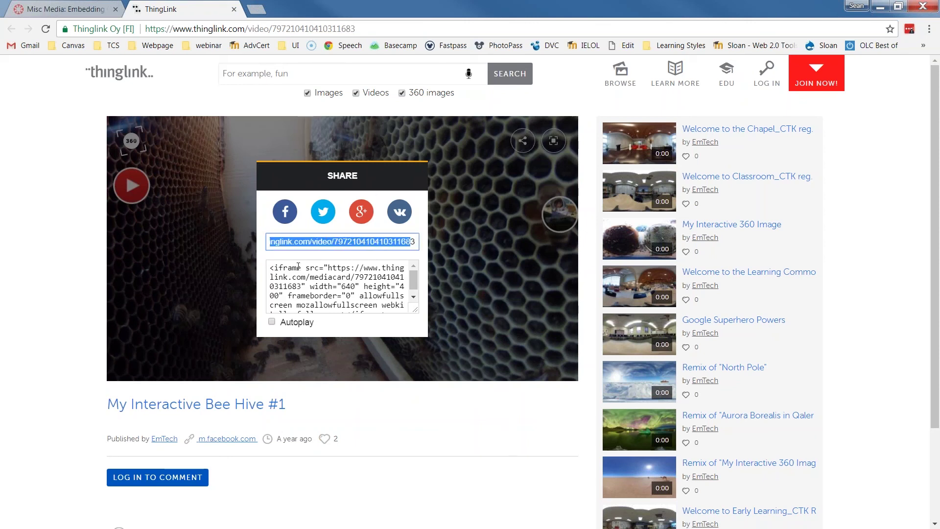
pyautogui.moveTo(271, 270); pyautogui.dragTo(405, 309)
pyautogui.rightClick(366, 286)
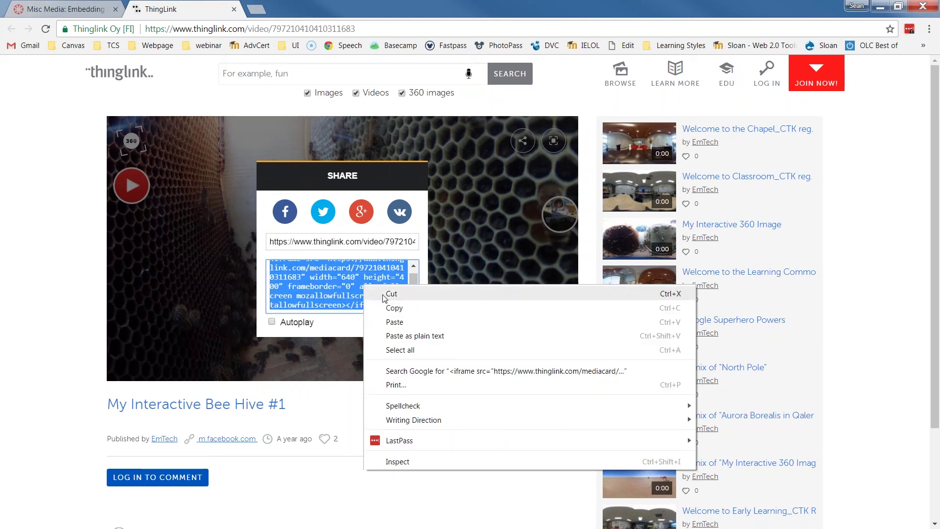
pyautogui.click(392, 307)
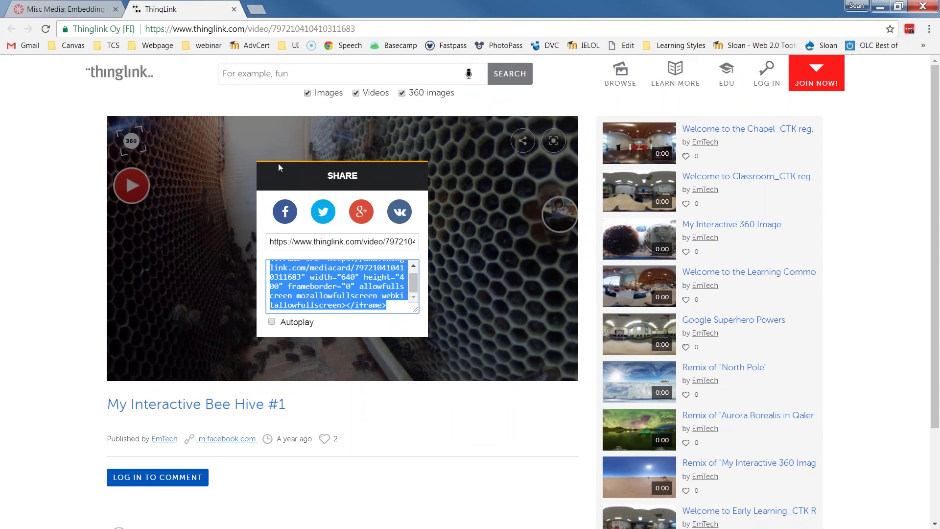
# Return to Canvas, reopen the Misc Media page for editing, and add the placeholder line BBBBBBBBBBB below the ThingLink link.
pyautogui.click(83, 9)
pyautogui.scroll(3, 786, 169)
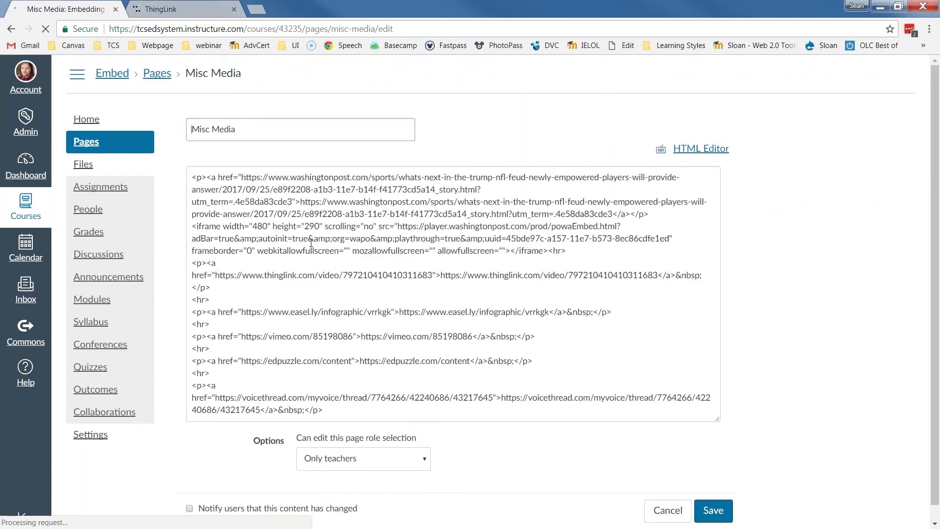
pyautogui.scroll(-4, 322, 323)
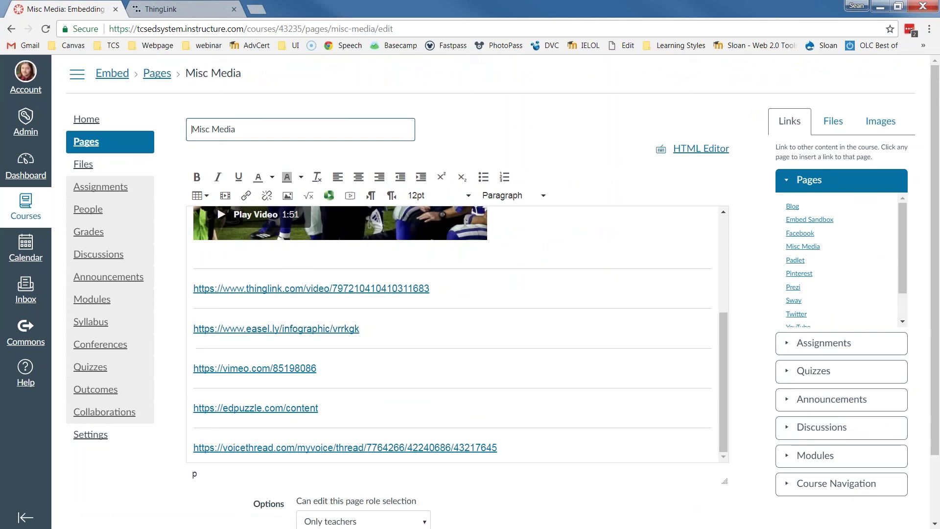
pyautogui.click(431, 288)
pyautogui.press('Return')
pyautogui.write('BBBBBBBBBBB')
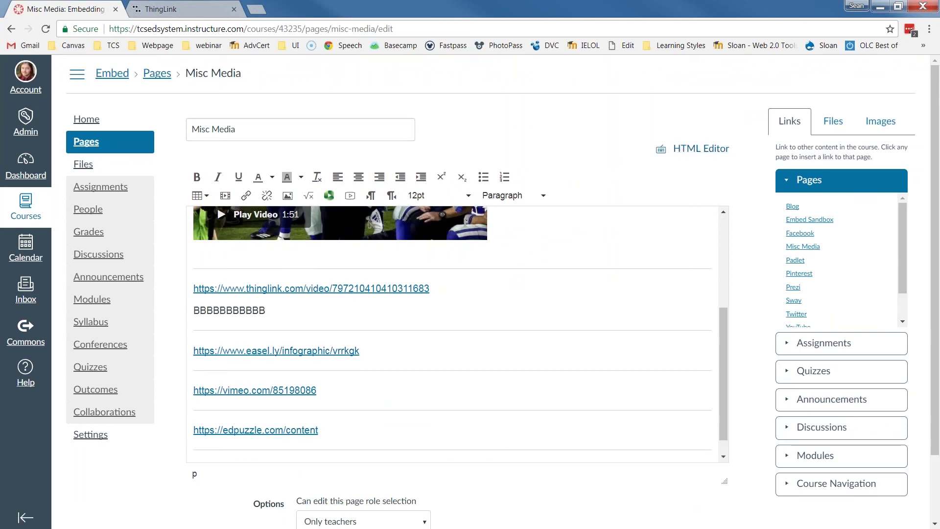
# In the page's HTML code, replace the whole BBBBBBBBBBB placeholder paragraph with the copied ThingLink iframe code and save the page.
pyautogui.click(675, 151)
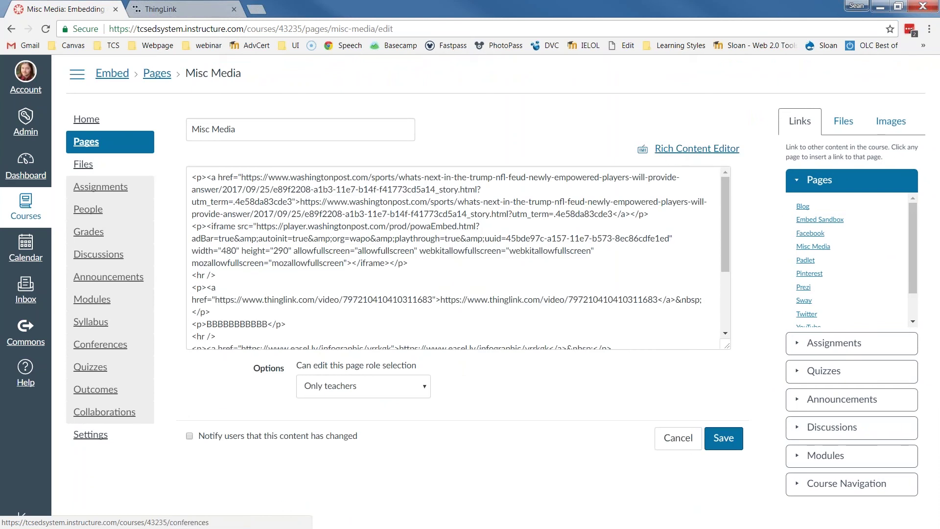
pyautogui.moveTo(191, 324); pyautogui.dragTo(288, 324)
pyautogui.rightClick(228, 323)
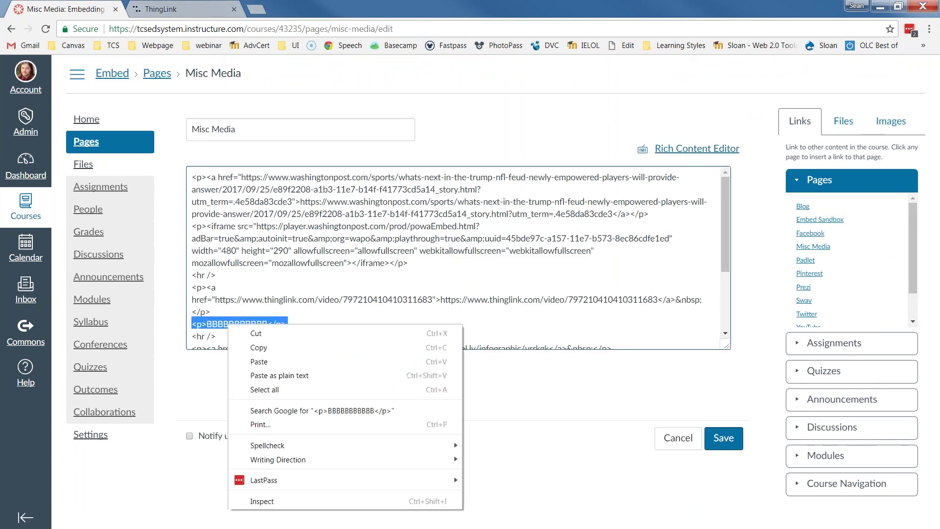
pyautogui.click(258, 375)
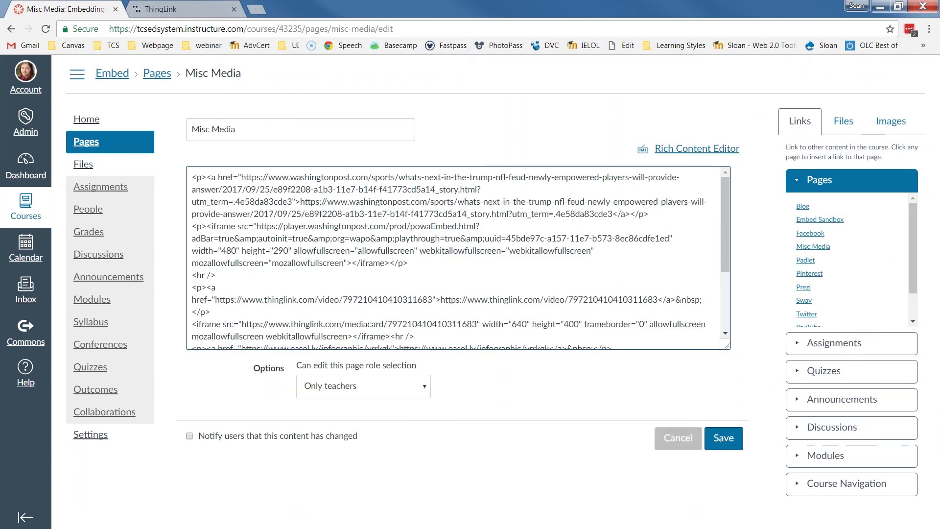
pyautogui.click(724, 438)
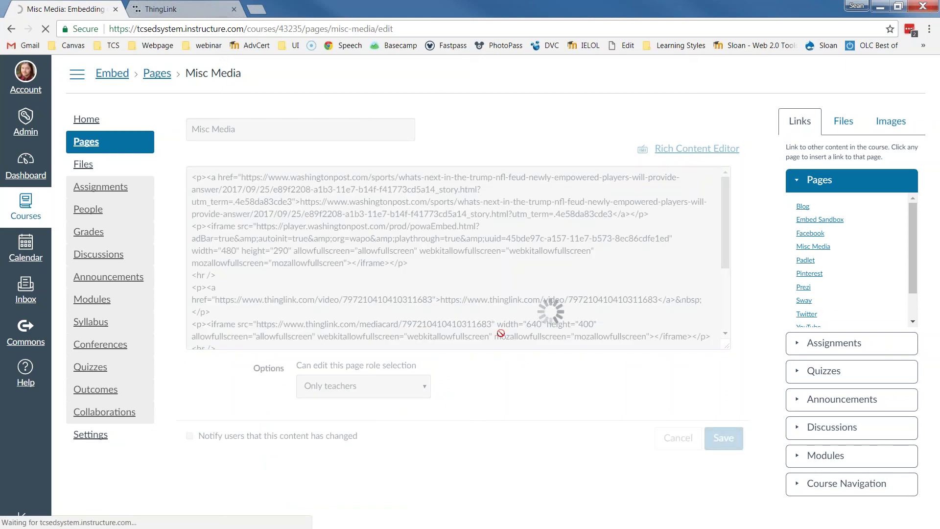
# Play the embedded bee hive video on the saved page, try one of its video hotspots, and close the hotspot.
pyautogui.scroll(-6, 698, 375)
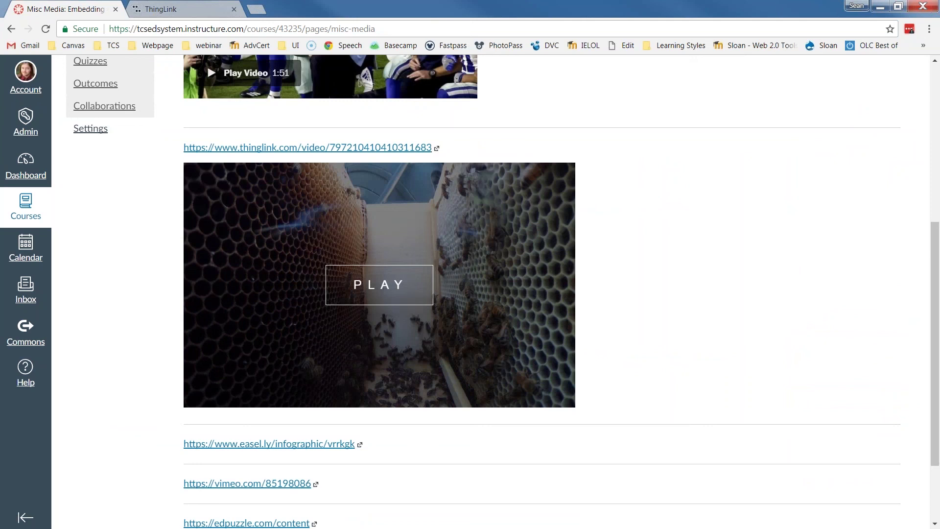
pyautogui.click(379, 284)
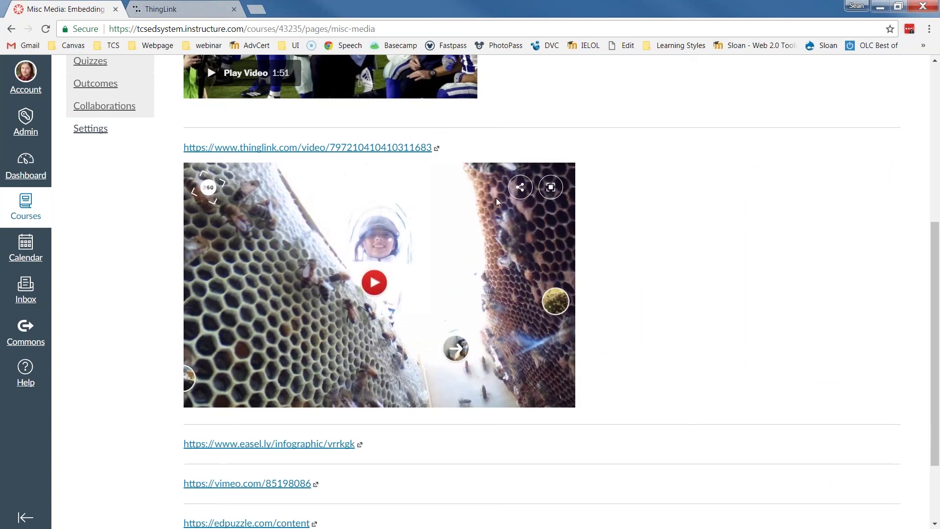
pyautogui.click(404, 256)
pyautogui.click(561, 181)
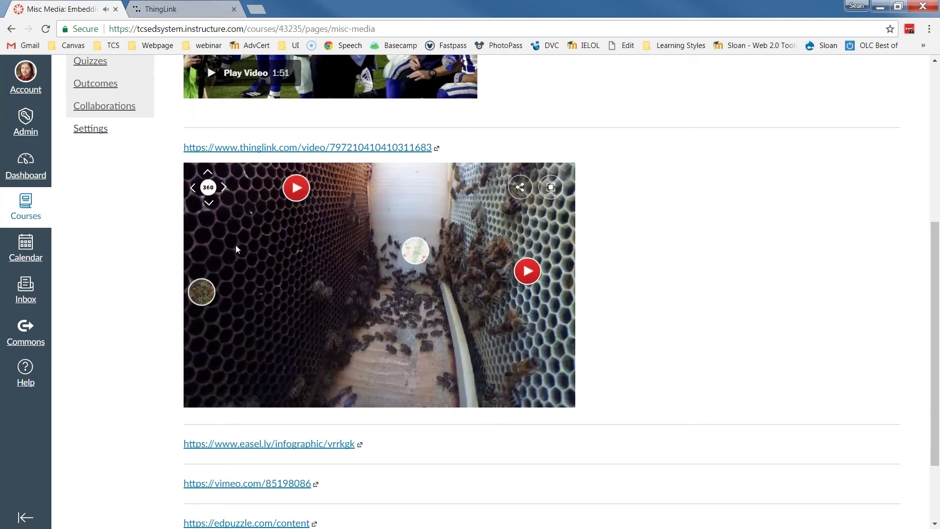
pyautogui.click(288, 225)
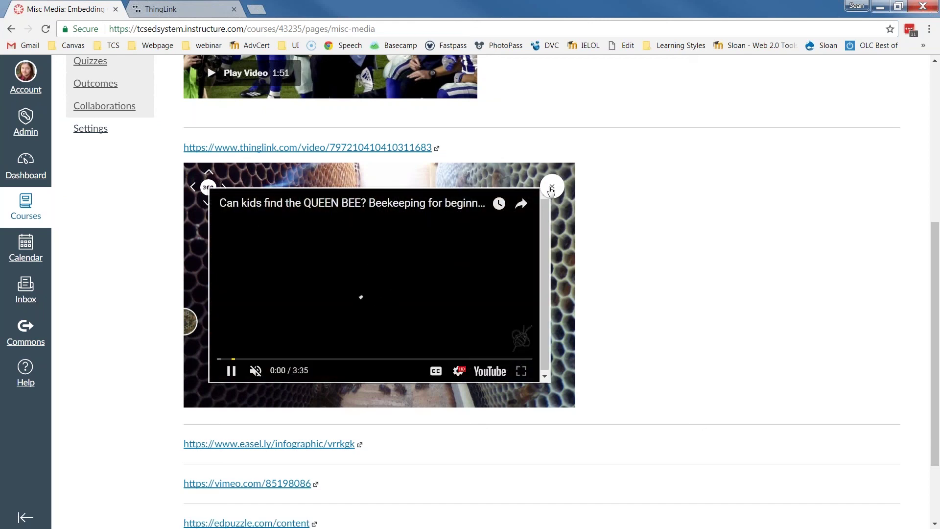
pyautogui.click(551, 188)
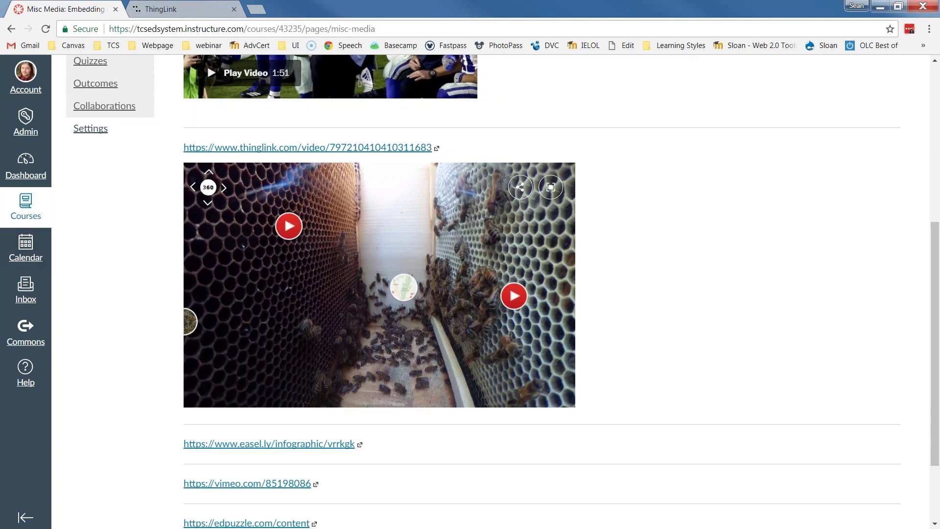
# Open the page's easel.ly infographic link in a separate browser tab and look through the infographic.
pyautogui.scroll(6, 625, 243)
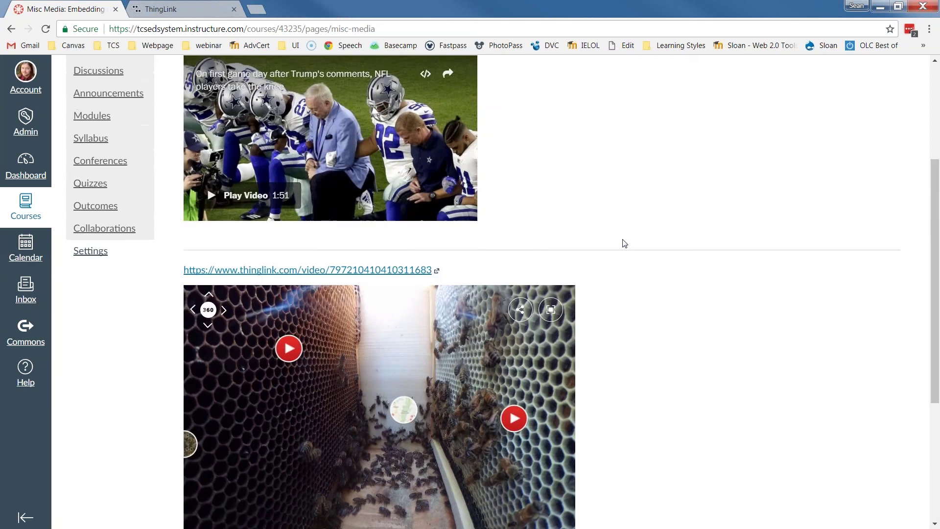
pyautogui.scroll(-8, 625, 243)
pyautogui.scroll(-1, 625, 243)
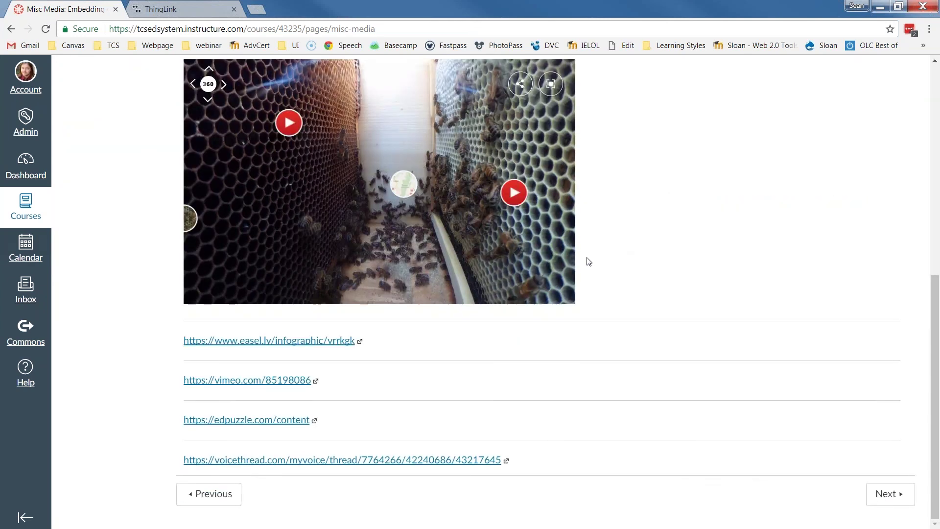
pyautogui.rightClick(275, 341)
pyautogui.click(323, 350)
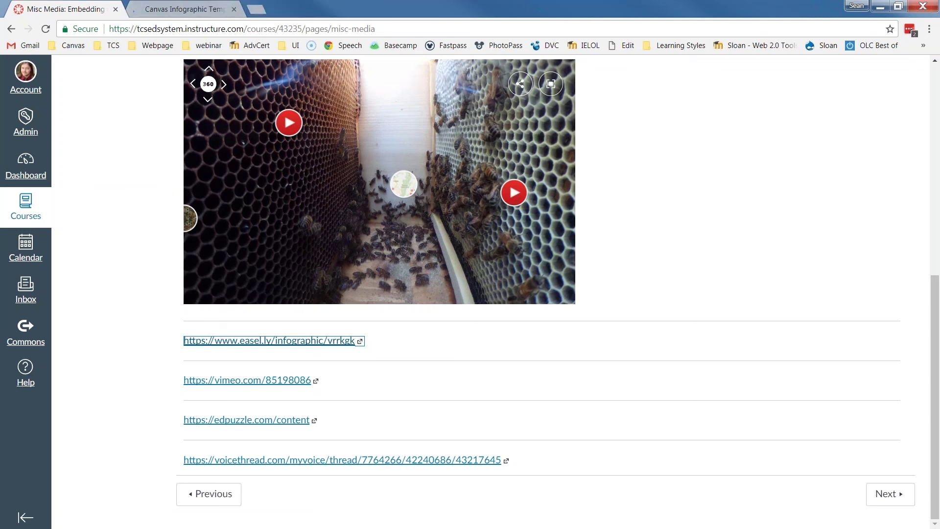
pyautogui.click(182, 11)
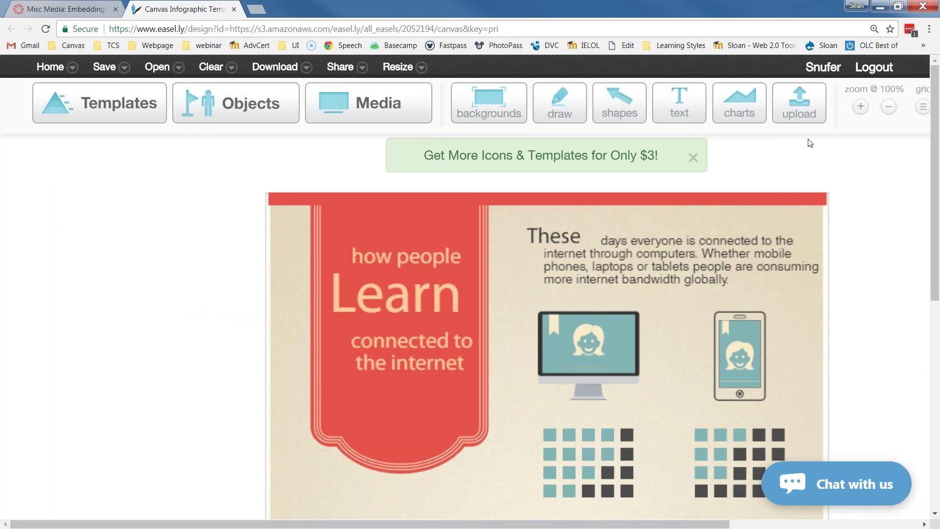
pyautogui.scroll(-8, 845, 217)
pyautogui.scroll(5, 849, 218)
pyautogui.scroll(3, 848, 217)
pyautogui.scroll(-8, 484, 288)
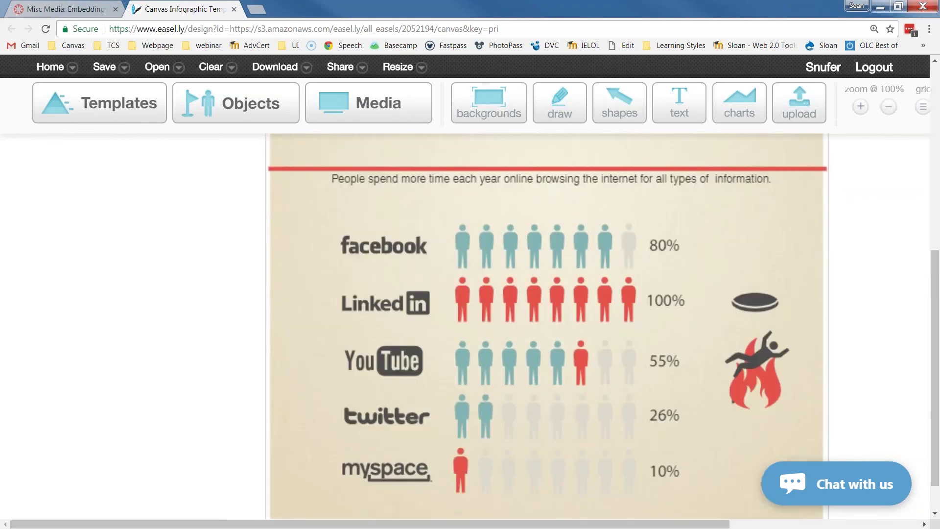
pyautogui.scroll(8, 484, 287)
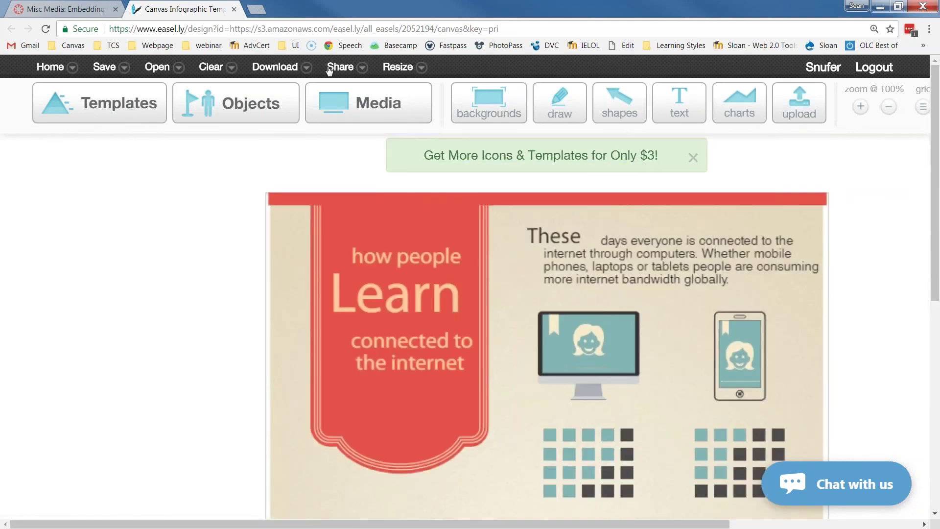
# Display the infographic's embed code from its sharing options, copy the iframe code, and finish with the Embed Code dialog.
pyautogui.click(356, 71)
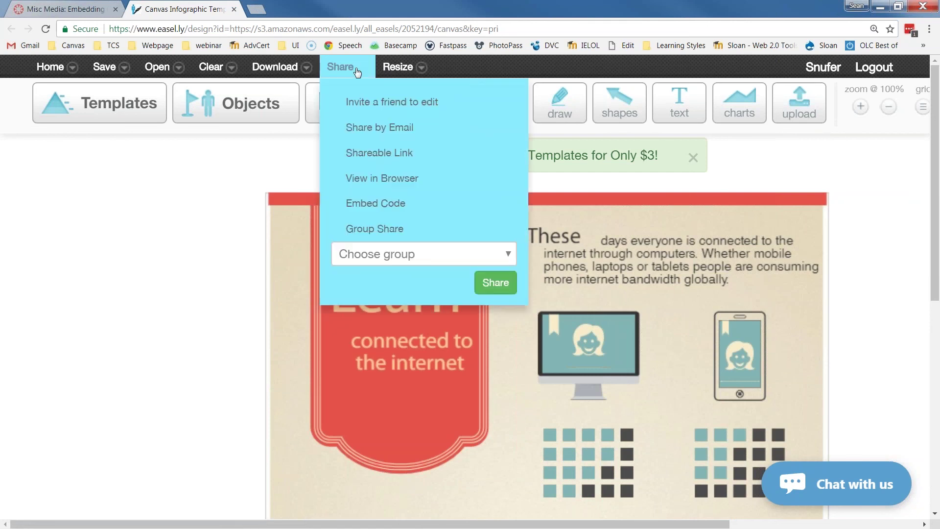
pyautogui.click(369, 205)
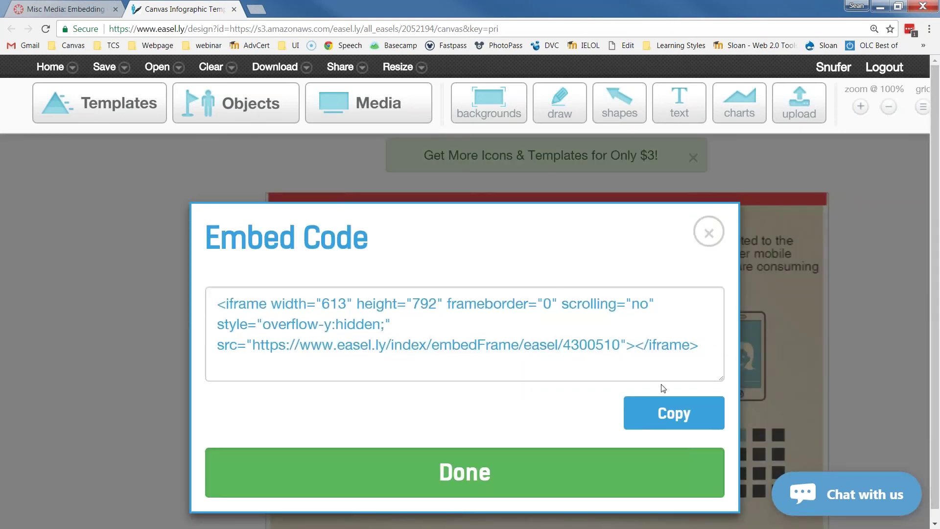
pyautogui.click(674, 413)
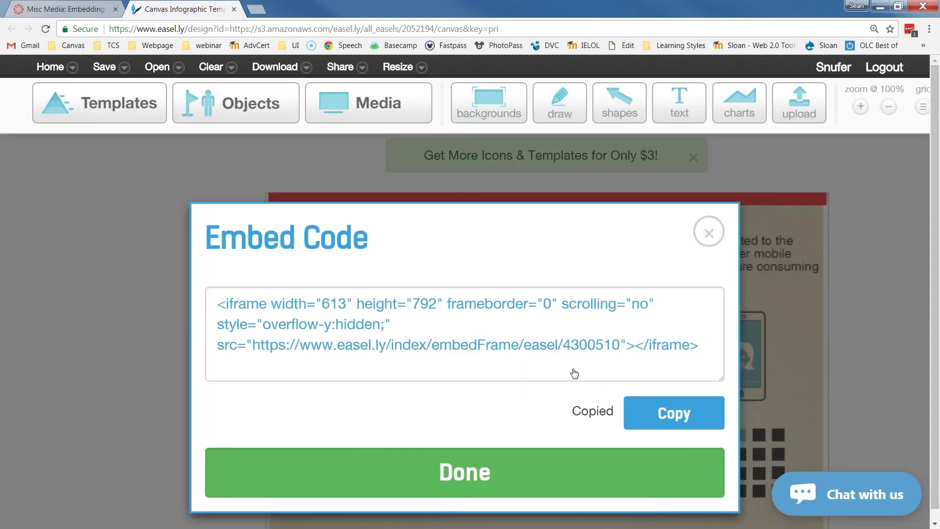
pyautogui.click(216, 302)
pyautogui.moveTo(258, 304); pyautogui.dragTo(634, 347)
pyautogui.click(459, 472)
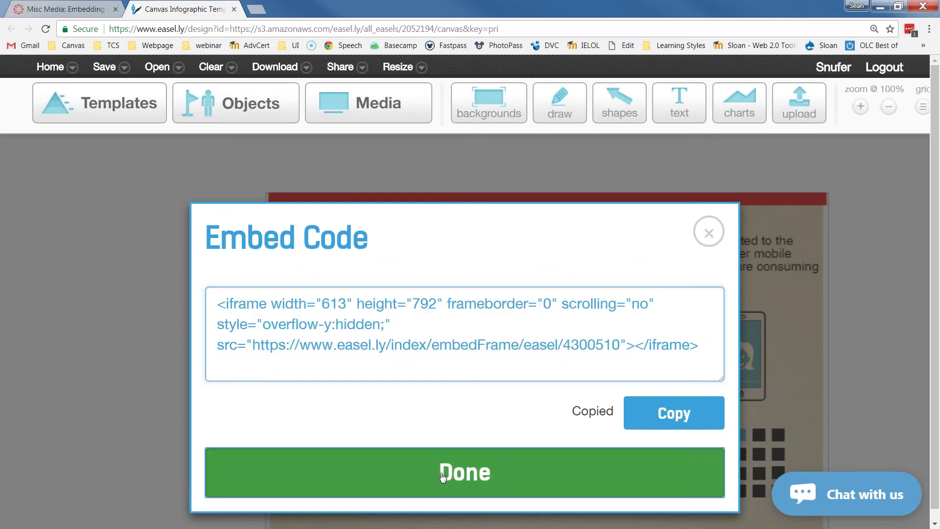
# Return to Canvas, reopen the Misc Media page for editing, and add the placeholder line CCCCCCCCCCCCCCCCCCC below the easel.ly link.
pyautogui.click(72, 12)
pyautogui.scroll(8, 718, 265)
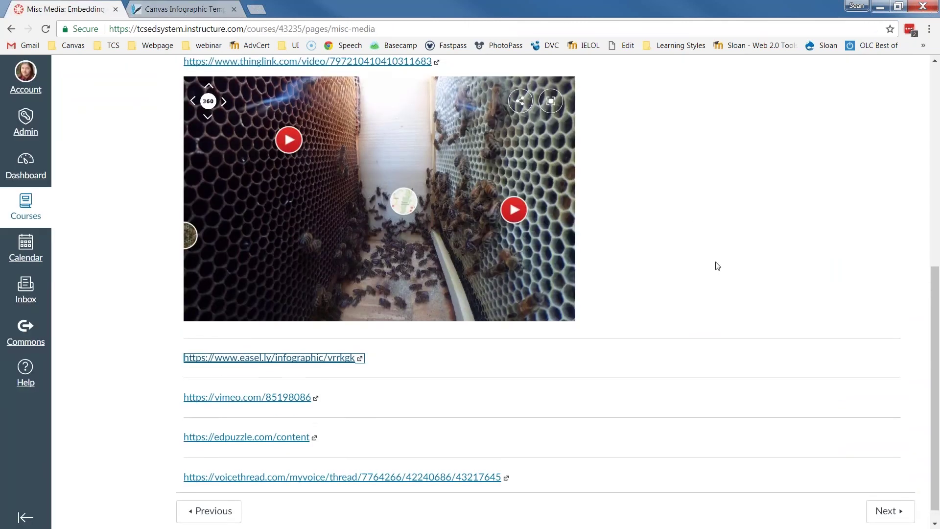
pyautogui.click(858, 119)
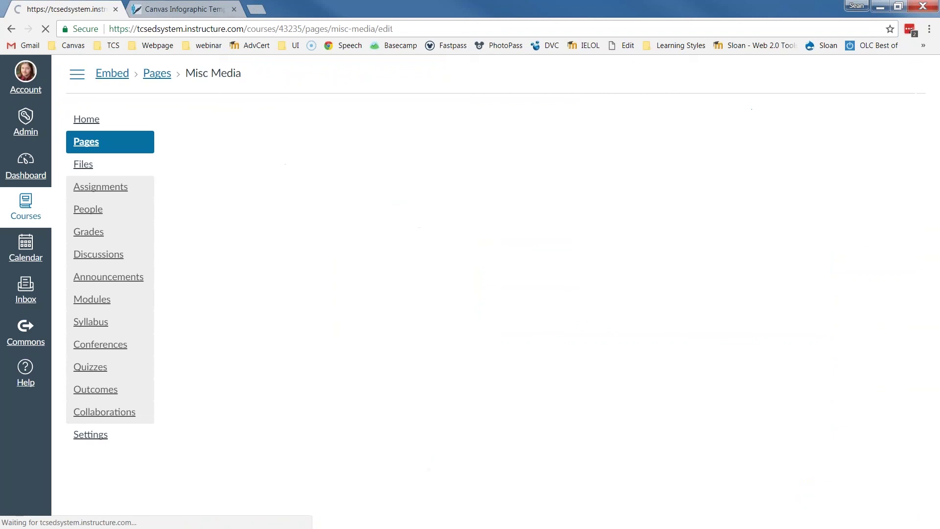
pyautogui.scroll(-5, 456, 286)
pyautogui.scroll(-3, 457, 286)
pyautogui.click(415, 334)
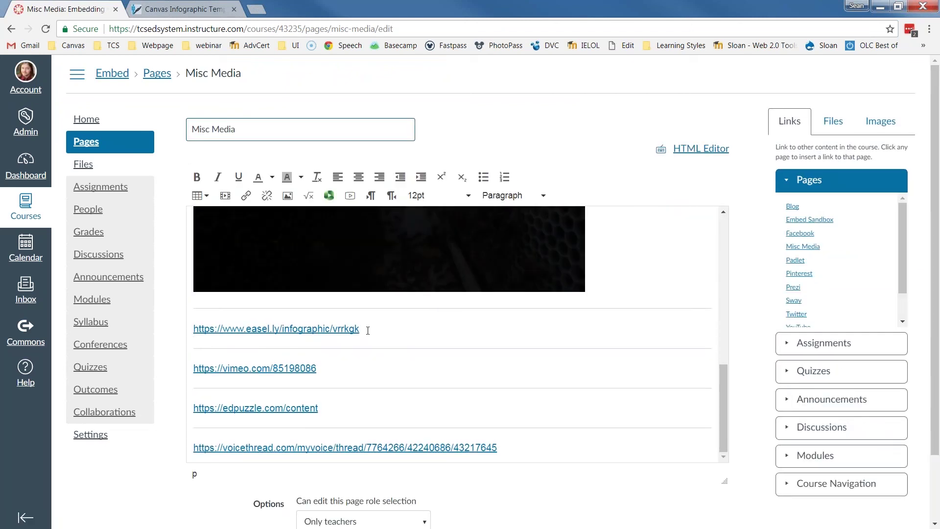
pyautogui.press('Return')
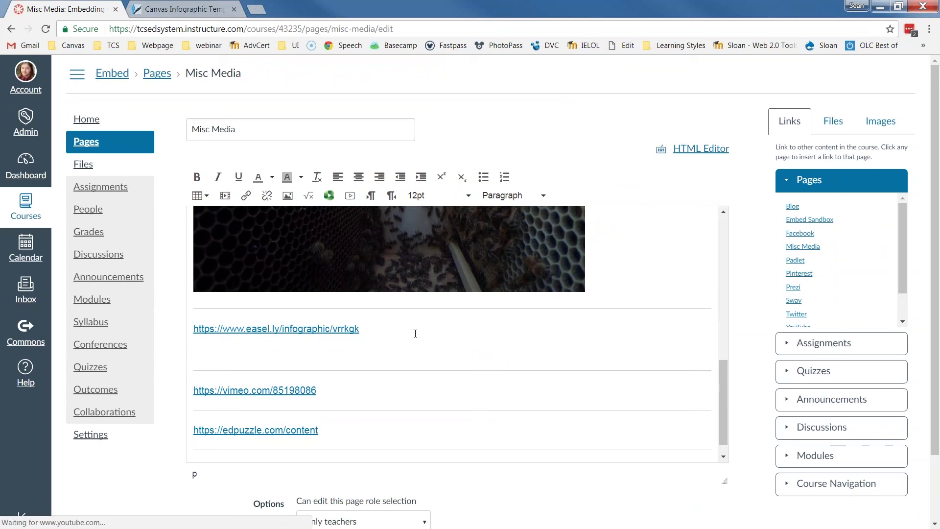
pyautogui.write('CCCCCCCCCCCCCCCCCCC')
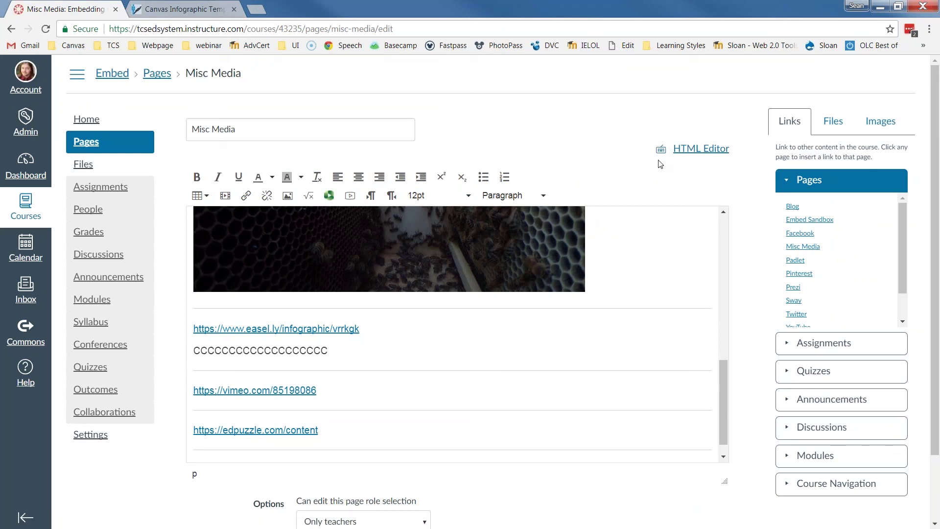
# Replace the CCCCCCCCCCCCCCCCCCC paragraph in the page's HTML with the copied easel.ly iframe code and save the page.
pyautogui.click(698, 155)
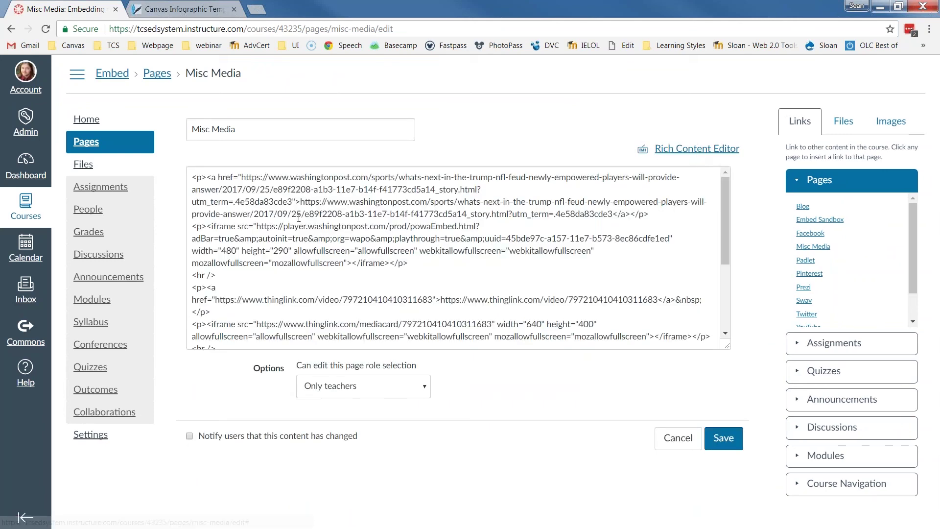
pyautogui.scroll(-1, 341, 244)
pyautogui.moveTo(263, 177); pyautogui.dragTo(303, 238)
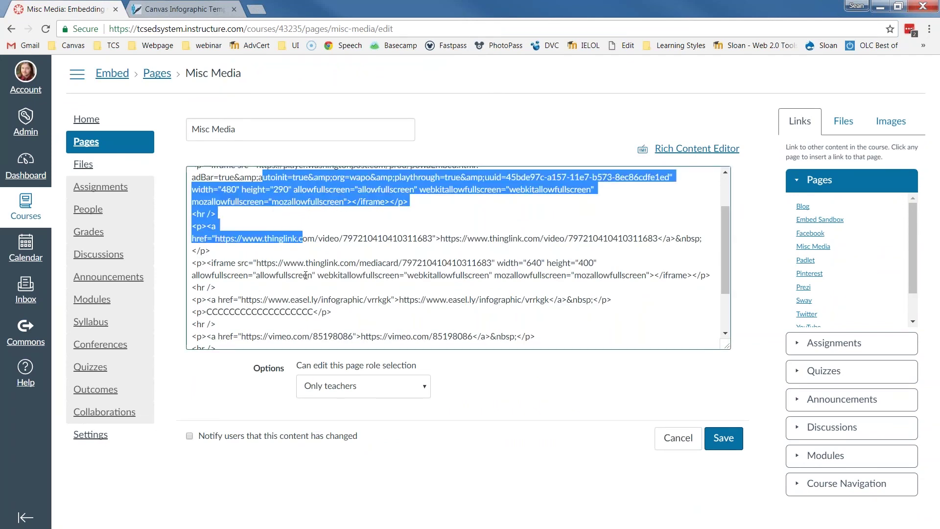
pyautogui.click(285, 312)
pyautogui.doubleClick(245, 311)
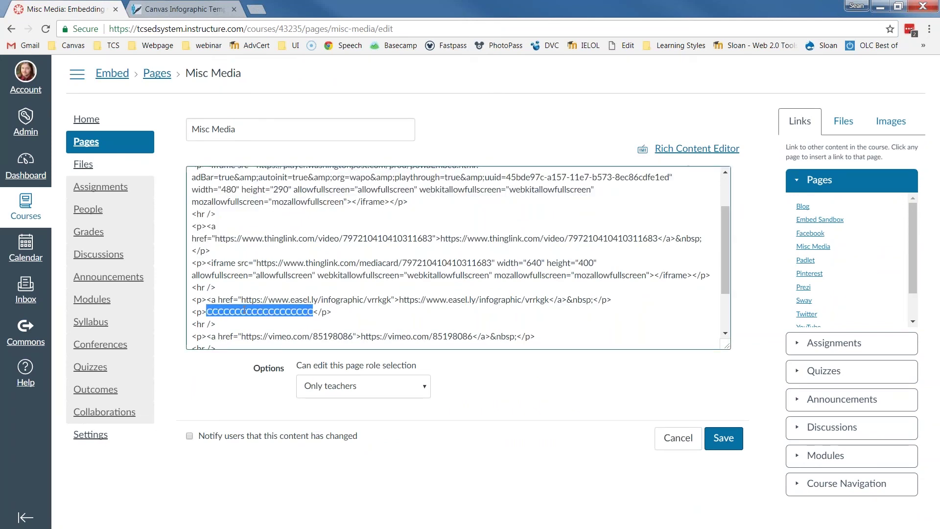
pyautogui.tripleClick(245, 311)
pyautogui.rightClick(244, 311)
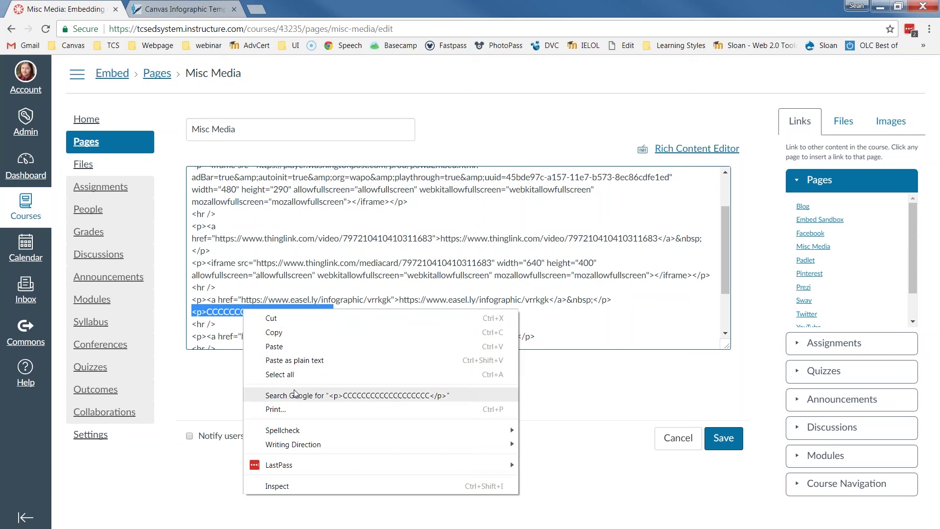
pyautogui.click(293, 361)
pyautogui.click(724, 438)
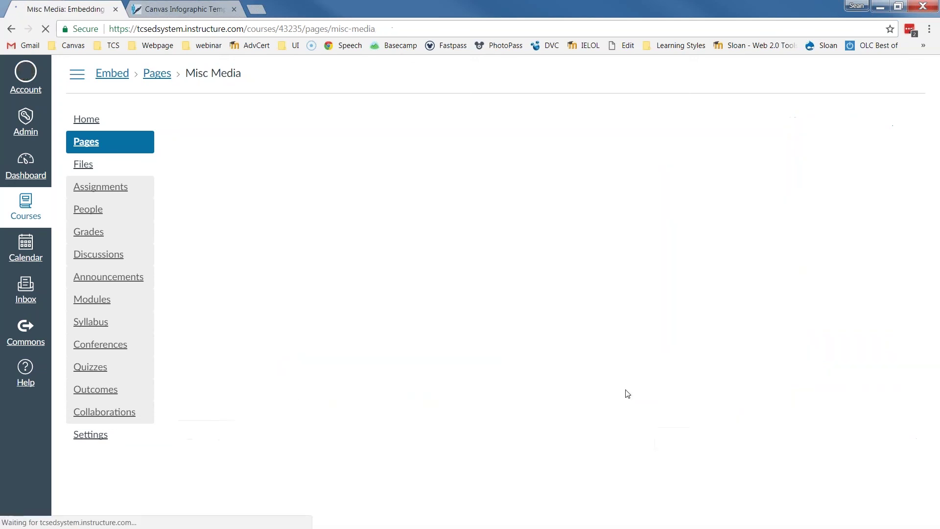
# Open the Misc Media page's Vimeo link in a separate browser tab, close the easel.ly tab, and play the animal facts video.
pyautogui.scroll(-15, 895, 314)
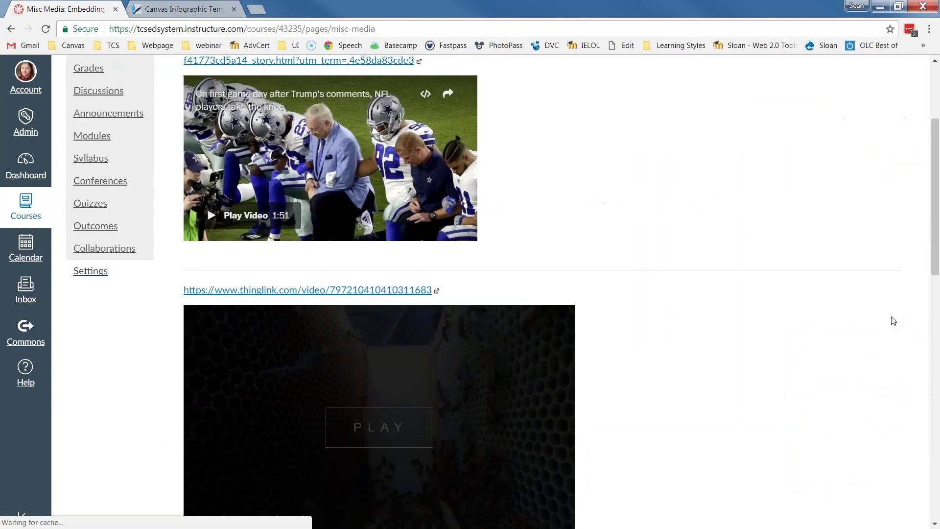
pyautogui.scroll(-1, 430, 359)
pyautogui.click(237, 381)
pyautogui.click(234, 9)
pyautogui.click(192, 11)
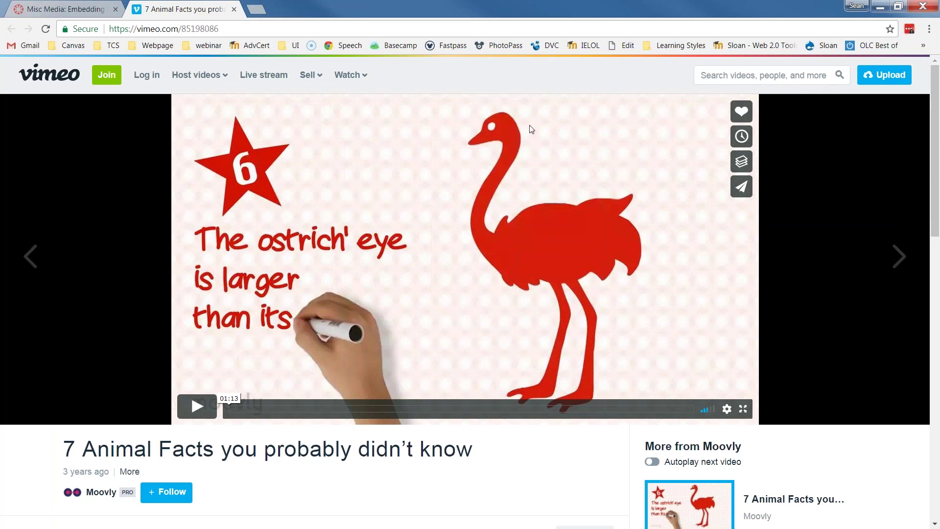
pyautogui.click(227, 390)
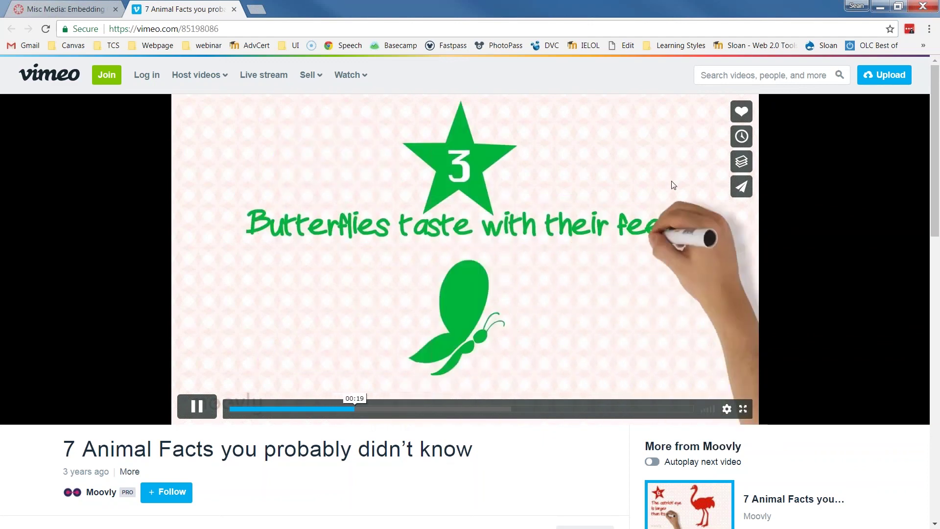
# Display the Vimeo video's sharing dialog, expand its embed options, and copy the full embed code.
pyautogui.click(742, 188)
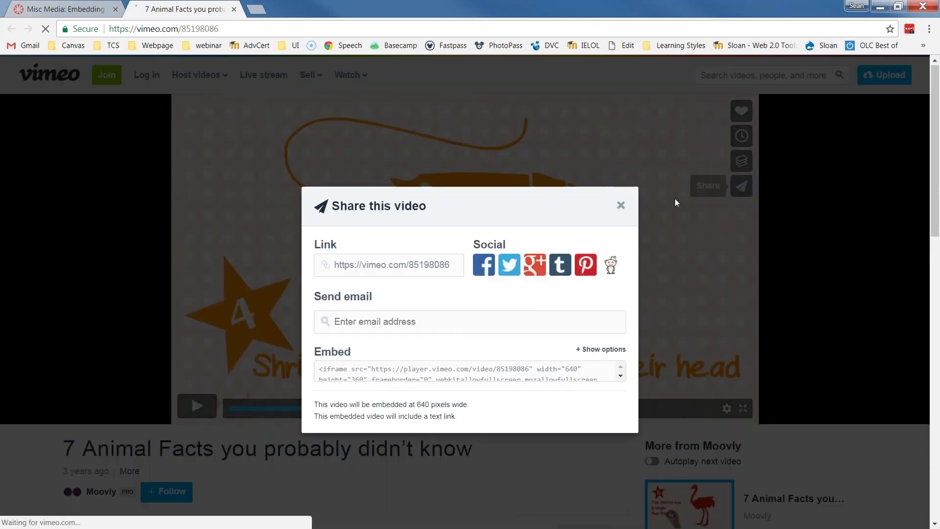
pyautogui.scroll(-3, 360, 292)
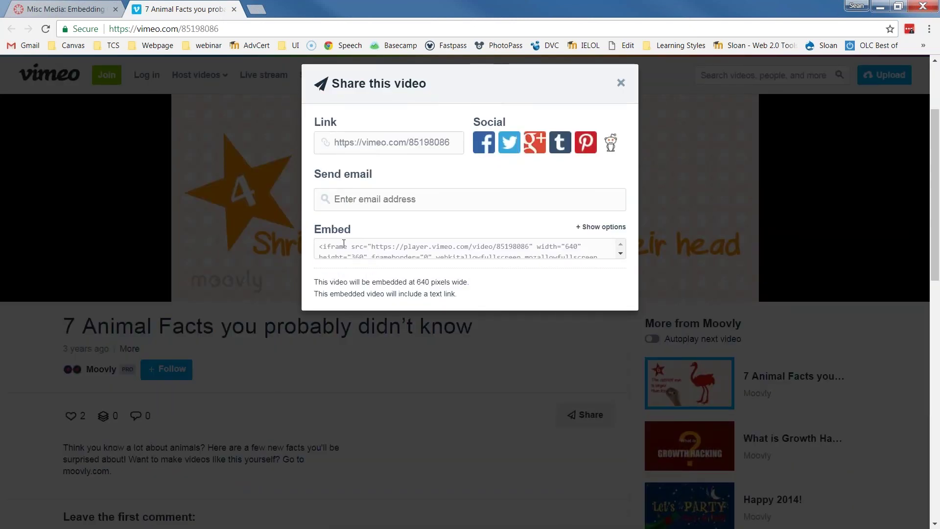
pyautogui.click(344, 244)
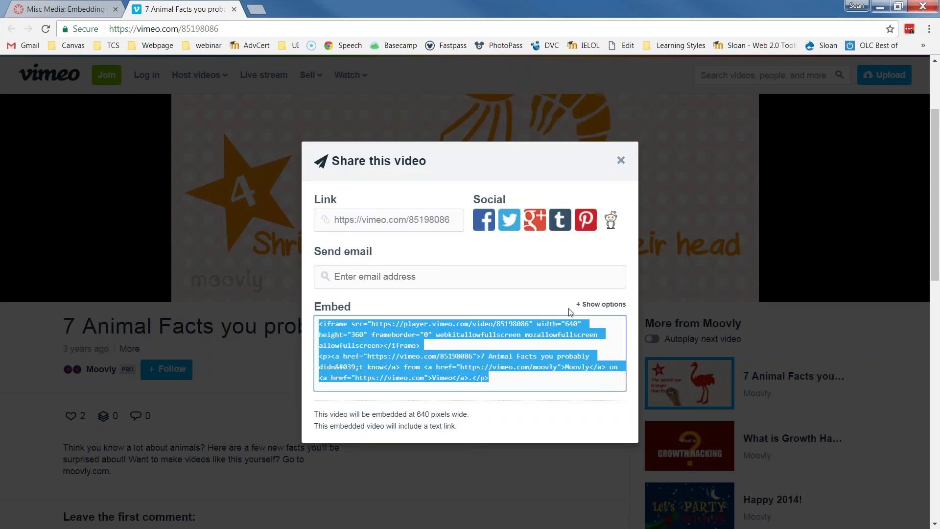
pyautogui.click(595, 306)
pyautogui.scroll(-4, 595, 310)
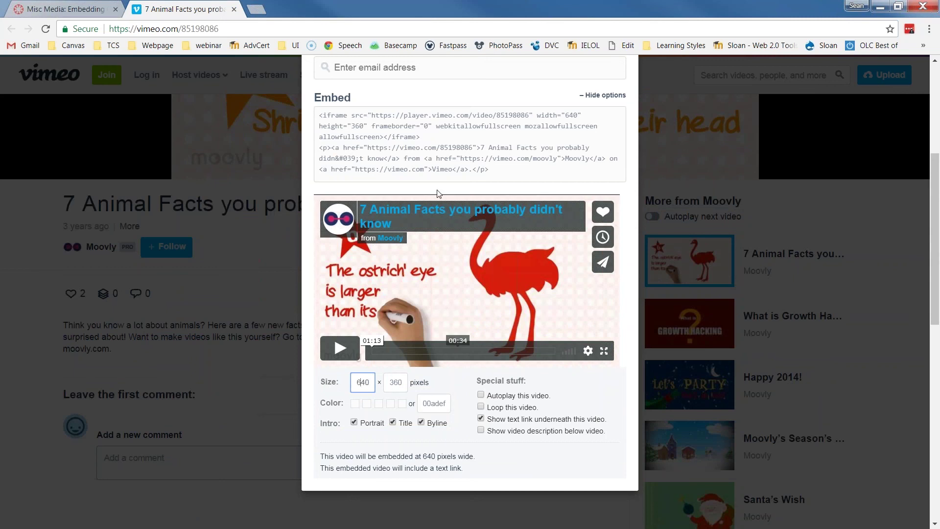
pyautogui.click(389, 159)
pyautogui.rightClick(361, 269)
pyautogui.click(386, 275)
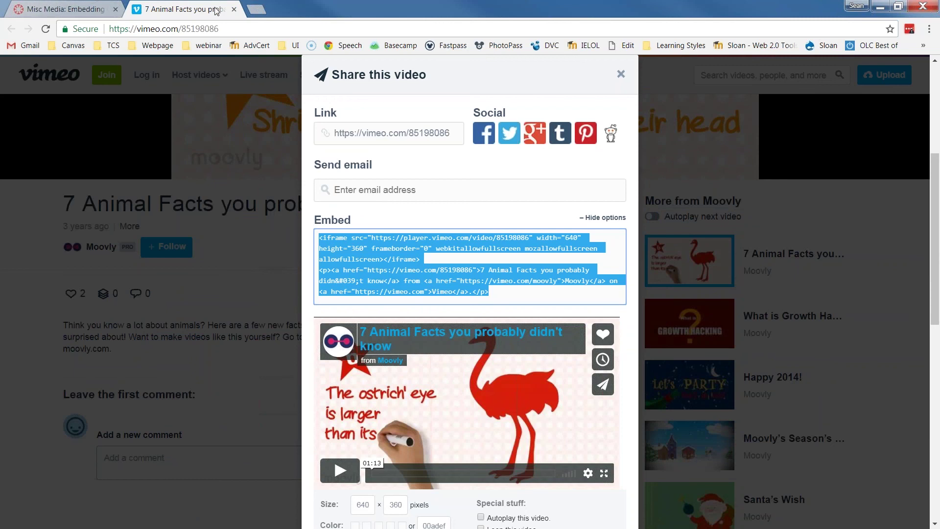
# Return to Canvas, reopen the Misc Media page for editing, and add the placeholder line DDDDDDDDDDDDDDDDD below the Vimeo link.
pyautogui.click(234, 10)
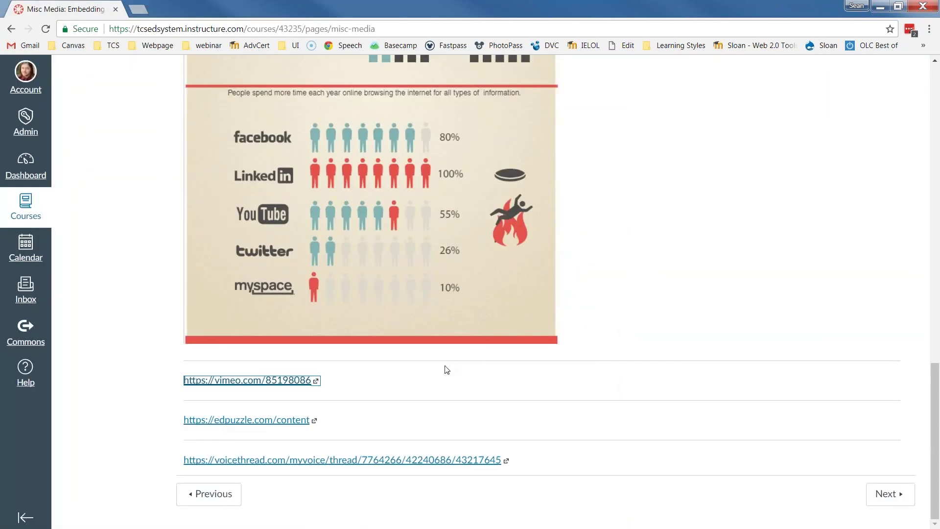
pyautogui.scroll(15, 582, 363)
pyautogui.click(857, 119)
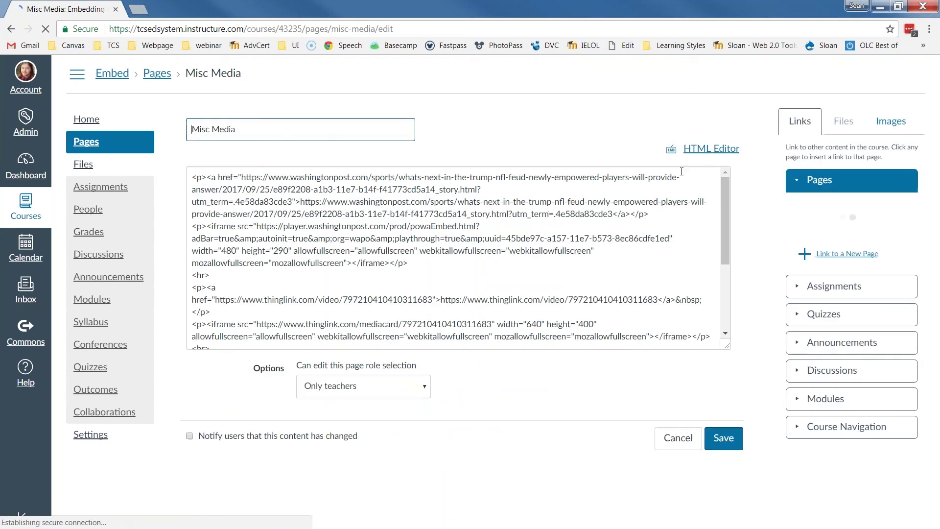
pyautogui.click(714, 150)
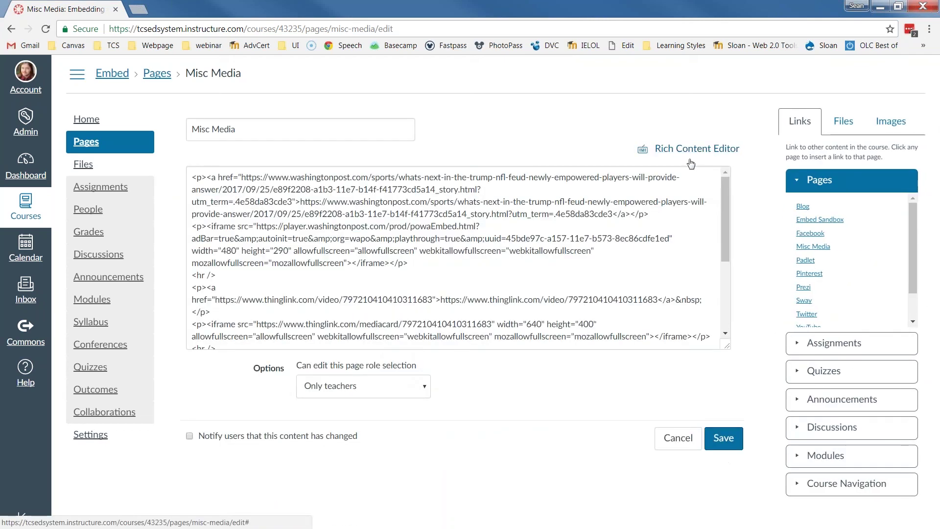
pyautogui.click(715, 149)
pyautogui.scroll(-5, 514, 325)
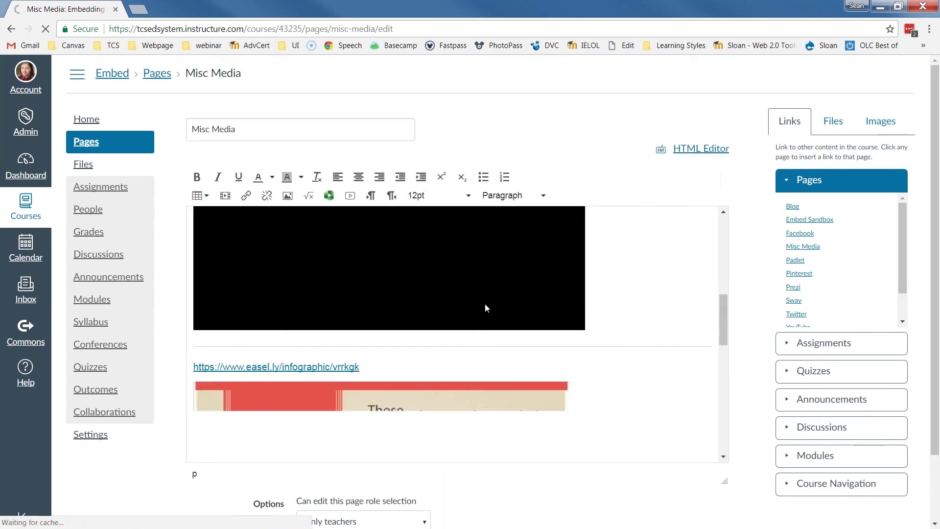
pyautogui.scroll(10, 357, 369)
pyautogui.scroll(-15, 455, 332)
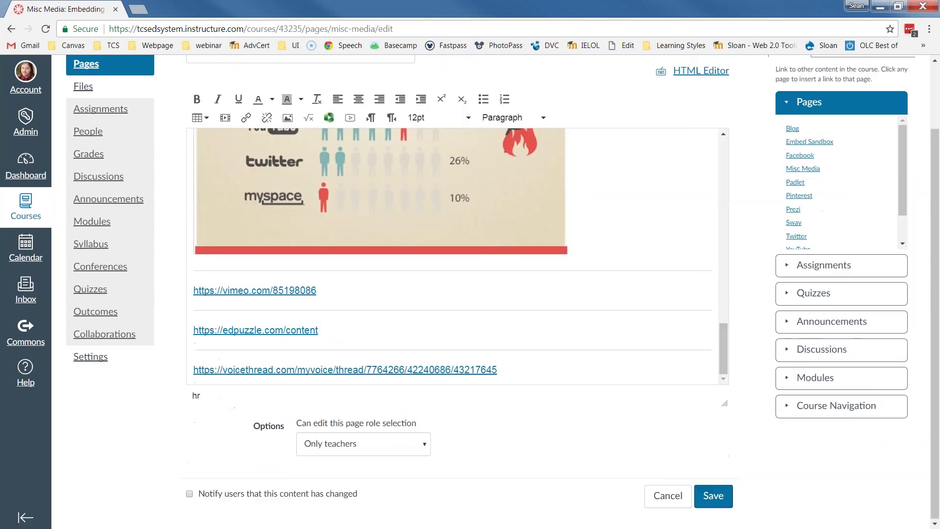
pyautogui.press('Return')
pyautogui.write('DDDDDDDDDDDDDDDDD')
# Replace the DDDDDDDDDDDDDDDDD paragraph in the page's HTML with the copied Vimeo embed code and save the page.
pyautogui.click(688, 73)
pyautogui.scroll(-3, 401, 219)
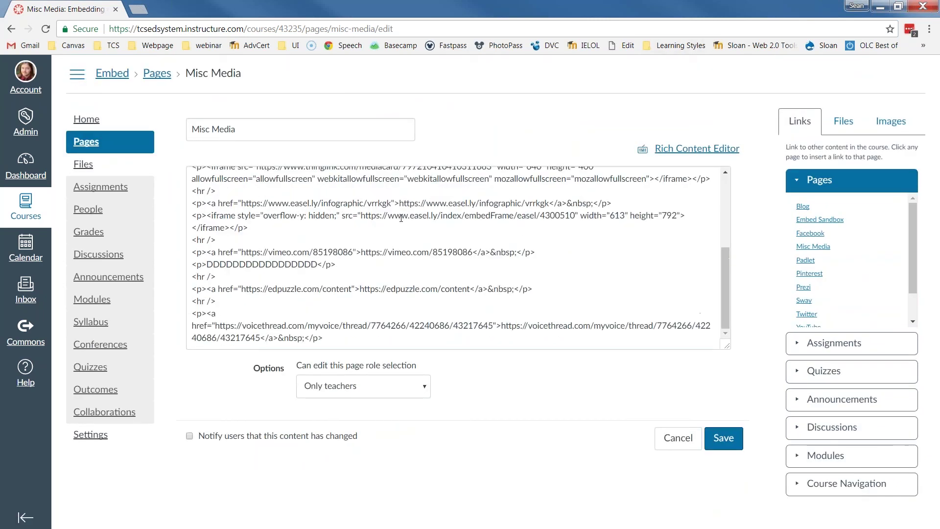
pyautogui.tripleClick(274, 263)
pyautogui.rightClick(273, 263)
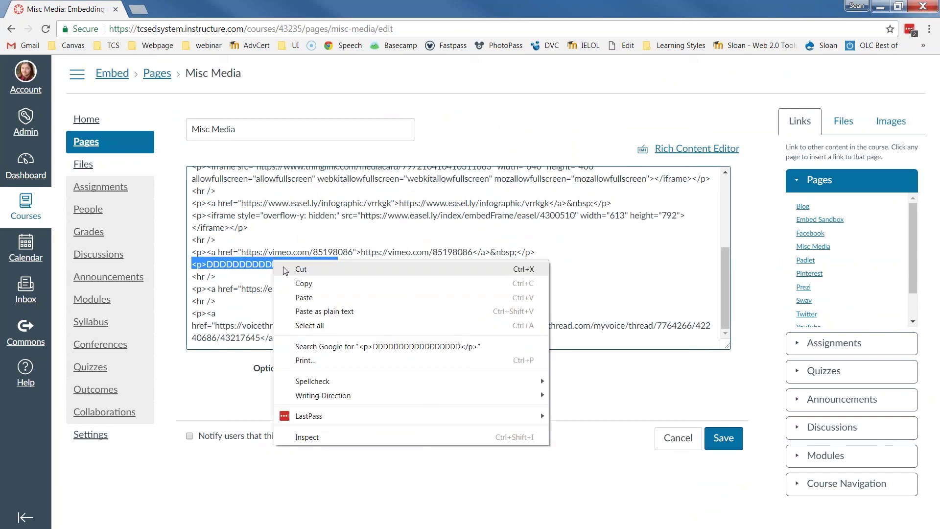
pyautogui.click(314, 314)
pyautogui.click(722, 438)
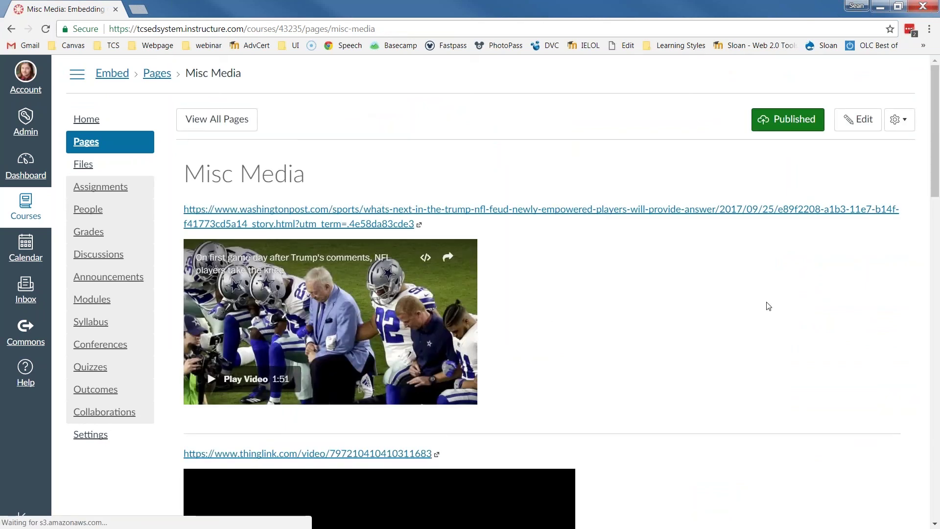
# Play the embedded Vimeo video on the saved Misc Media page.
pyautogui.scroll(-20, 852, 283)
pyautogui.scroll(-2, 846, 286)
pyautogui.click(212, 347)
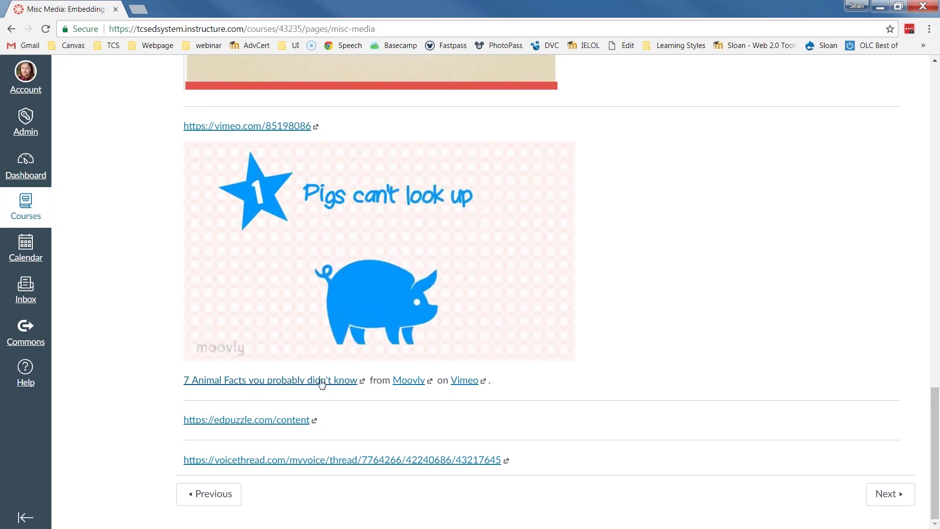
# Open the page's EDpuzzle link in a separate browser tab and display the Share with anyone options for the Intro to Psychology video.
pyautogui.rightClick(254, 420)
pyautogui.click(295, 306)
pyautogui.click(176, 9)
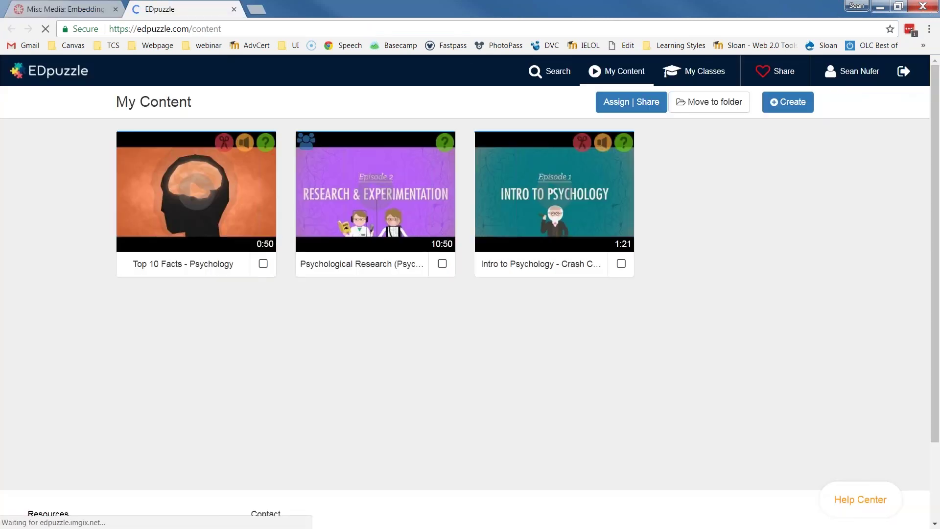
pyautogui.click(597, 196)
pyautogui.click(395, 97)
pyautogui.click(389, 97)
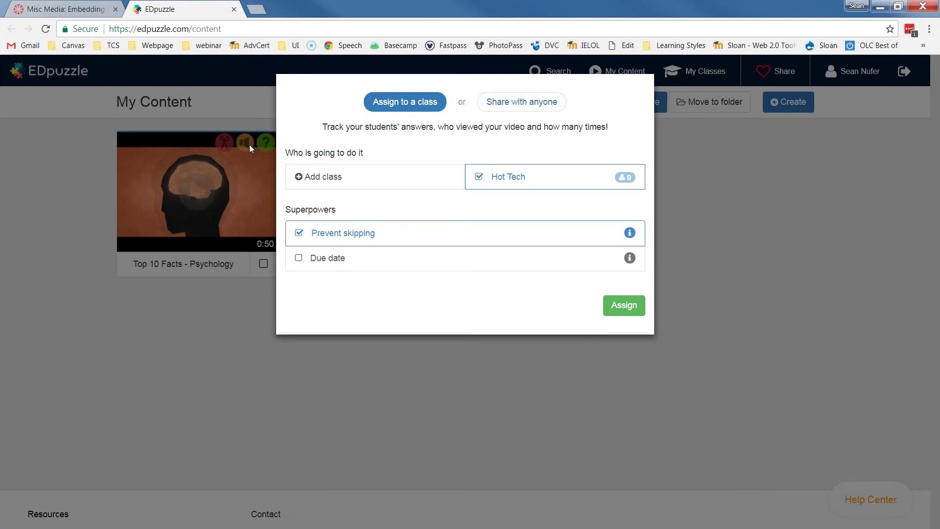
pyautogui.click(522, 104)
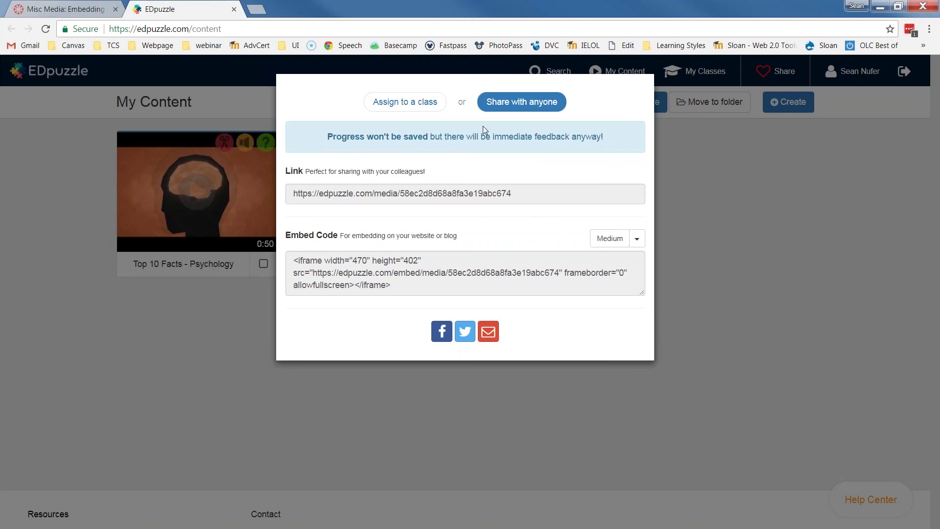
# Set the EDpuzzle embed size to Small and copy the video's iframe code.
pyautogui.tripleClick(295, 235)
pyautogui.click(637, 240)
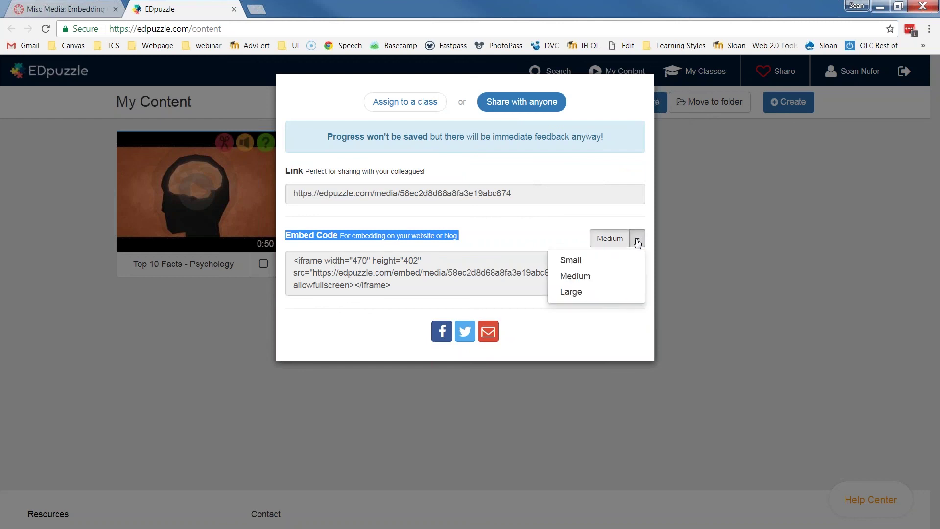
pyautogui.click(570, 260)
pyautogui.click(360, 272)
pyautogui.hotkey('ctrl', 'a')
pyautogui.rightClick(357, 267)
pyautogui.click(380, 275)
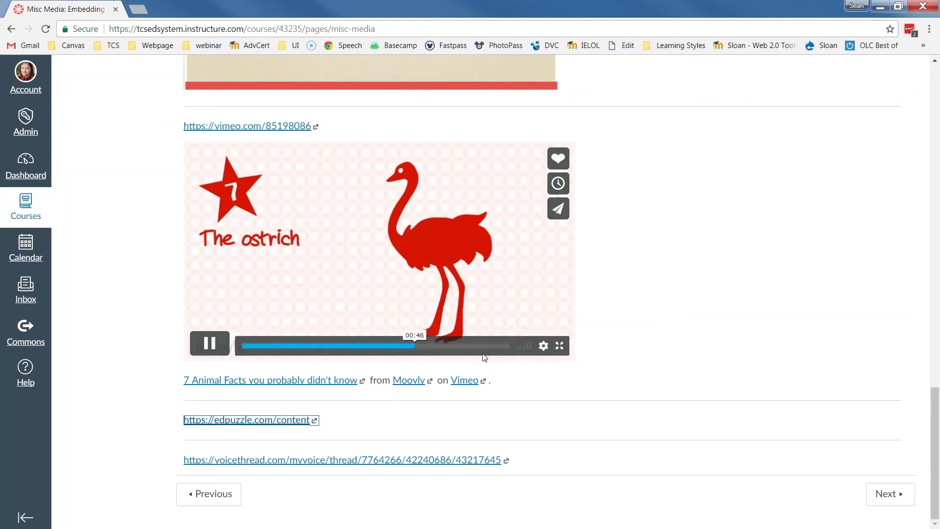
# Reopen the Misc Media page in Canvas for editing and add the placeholder line EEEEEEEEEEEEEEEE below the EDpuzzle link.
pyautogui.press('Home')
pyautogui.click(858, 120)
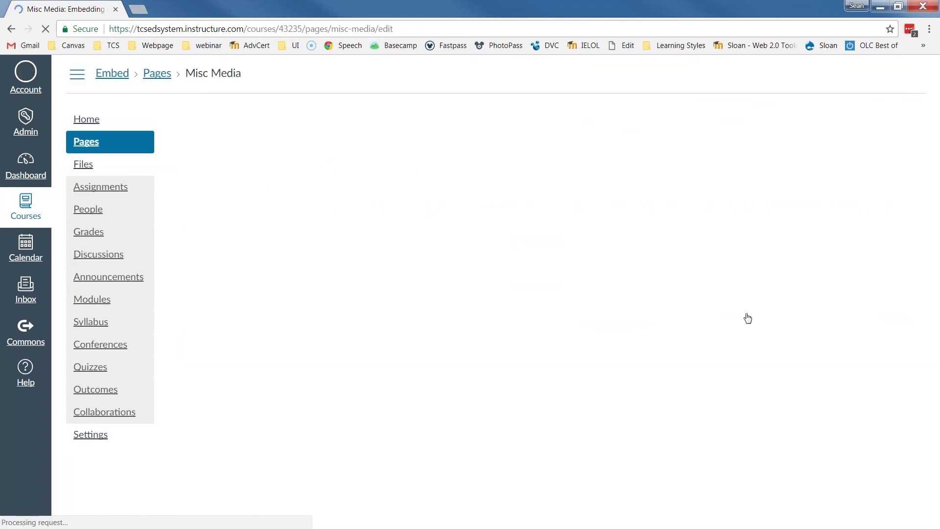
pyautogui.scroll(-15, 637, 338)
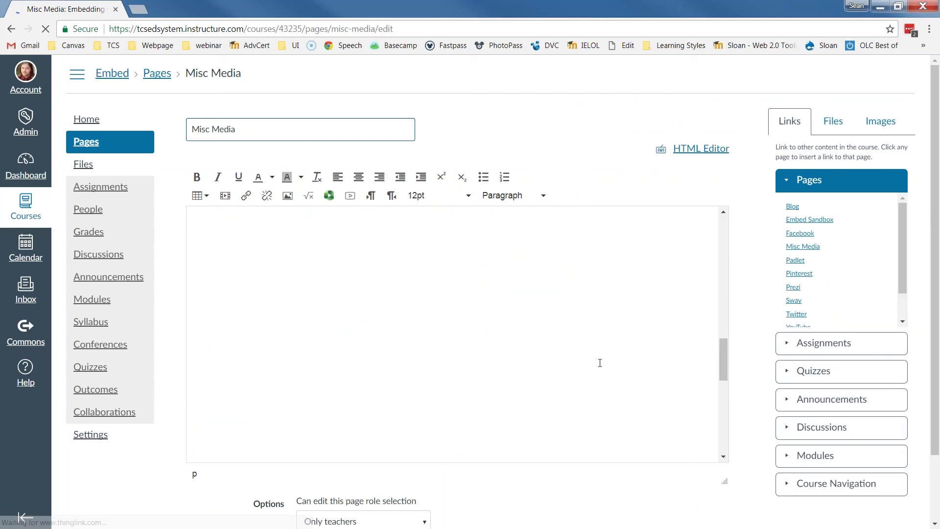
pyautogui.scroll(-3, 348, 369)
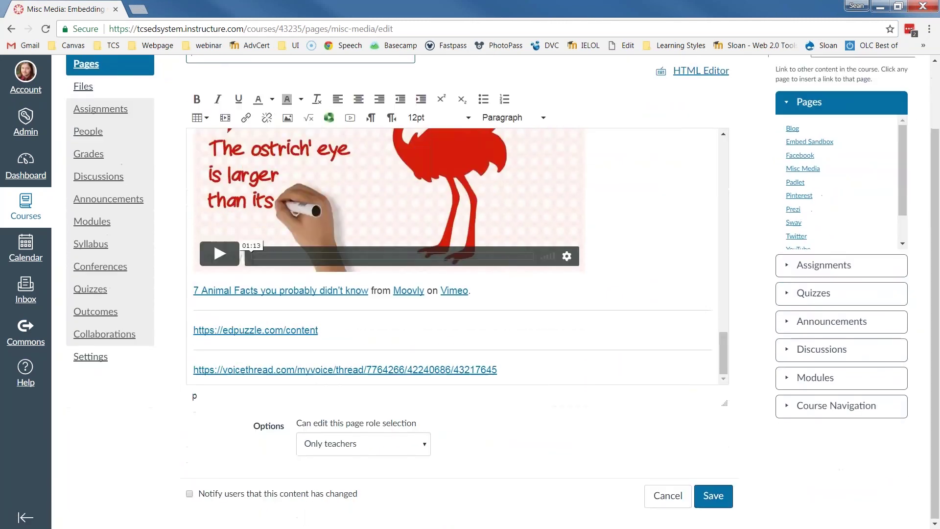
pyautogui.scroll(-2, 382, 342)
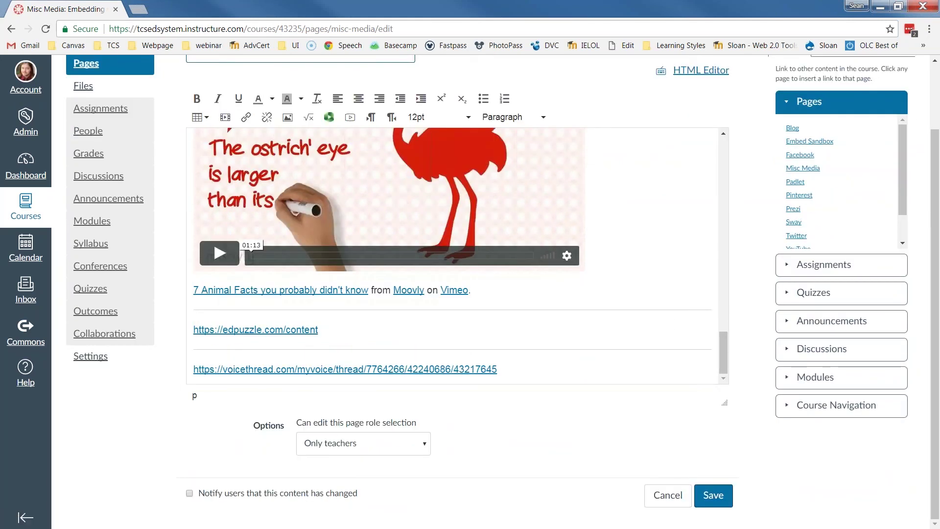
pyautogui.hotkey('ctrl', 'z')
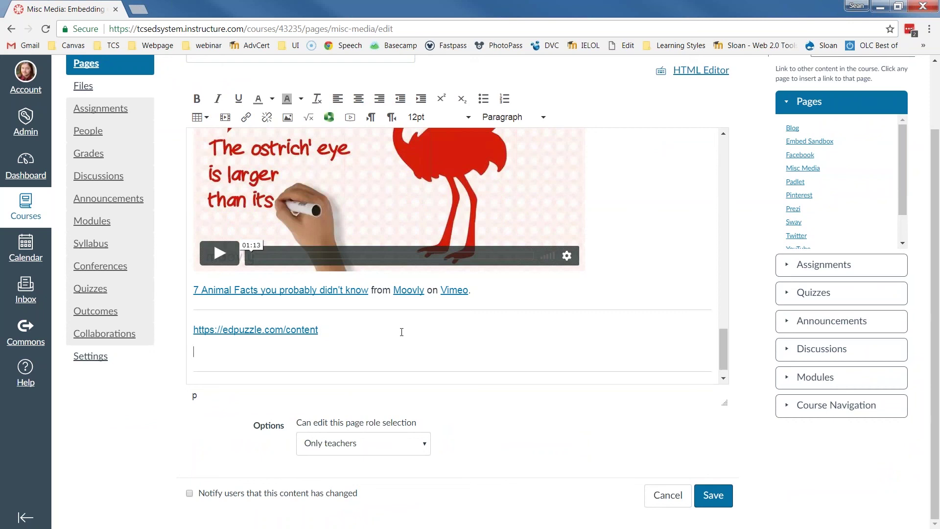
pyautogui.write('EEEEEEEEEEEEEEEE')
# Replace the placeholder line of E's in the page's HTML with the copied EDpuzzle iframe code and save the page.
pyautogui.scroll(2, 735, 274)
pyautogui.click(702, 150)
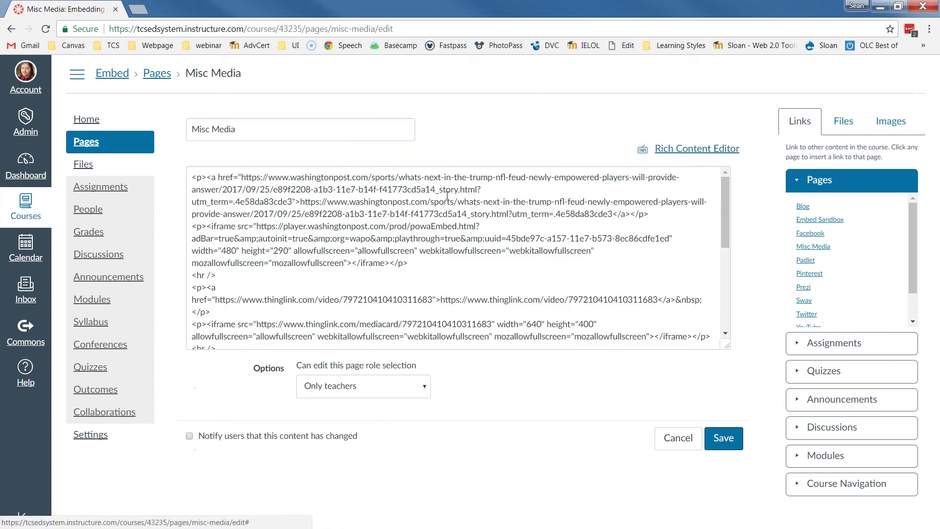
pyautogui.moveTo(277, 189); pyautogui.dragTo(293, 298)
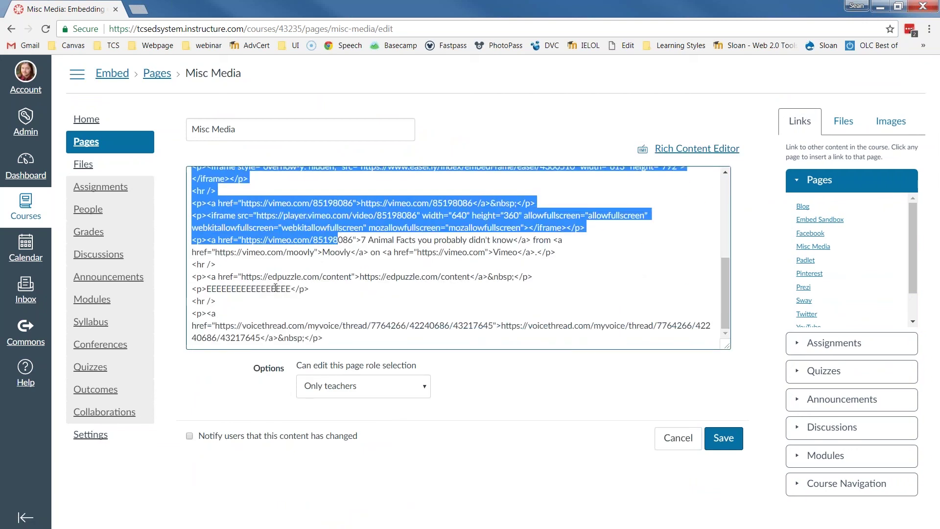
pyautogui.tripleClick(276, 289)
pyautogui.rightClick(276, 289)
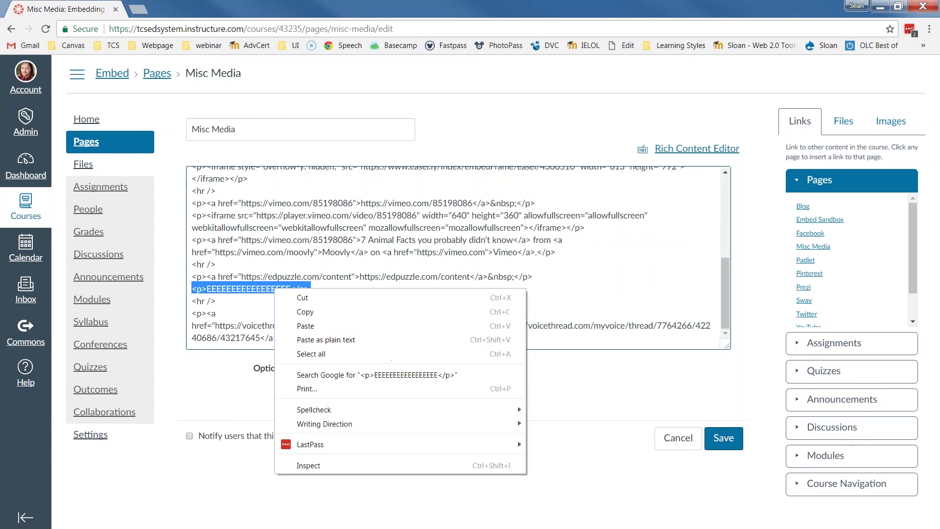
pyautogui.click(309, 343)
pyautogui.click(724, 438)
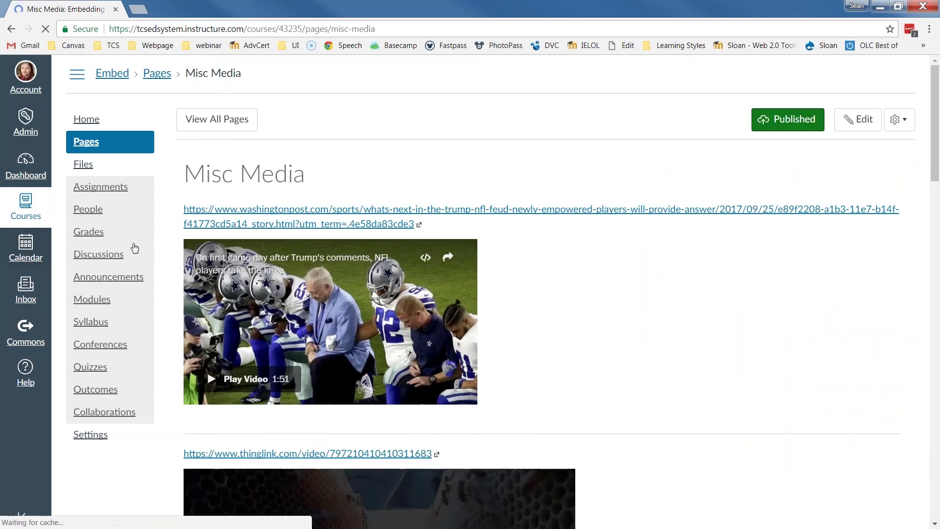
# Open the VoiceThread link at the end of the saved Misc Media page and close the comment playing on its first slide.
pyautogui.scroll(-12, 734, 315)
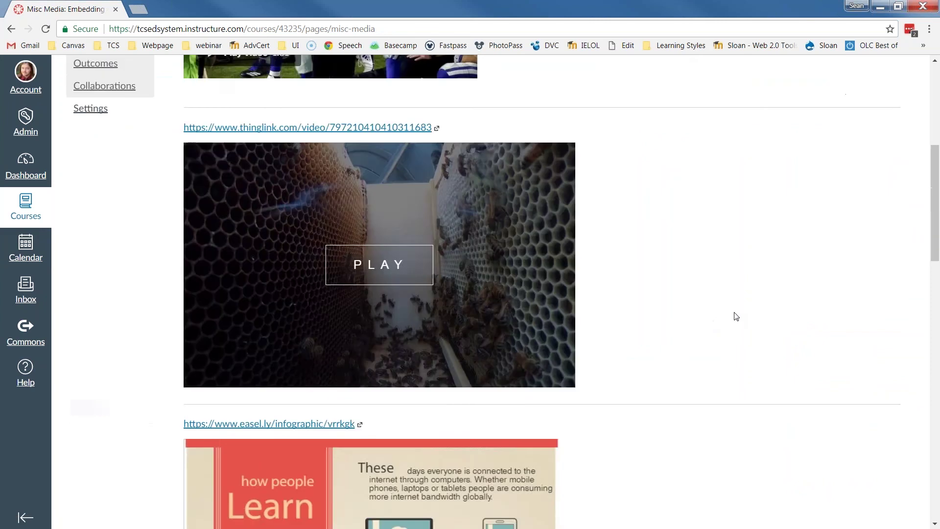
pyautogui.scroll(-15, 736, 316)
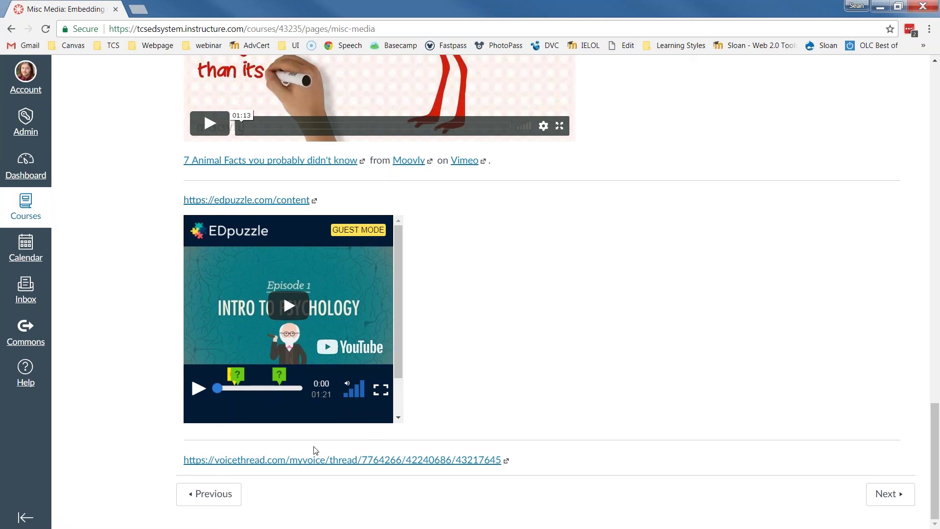
pyautogui.click(300, 461)
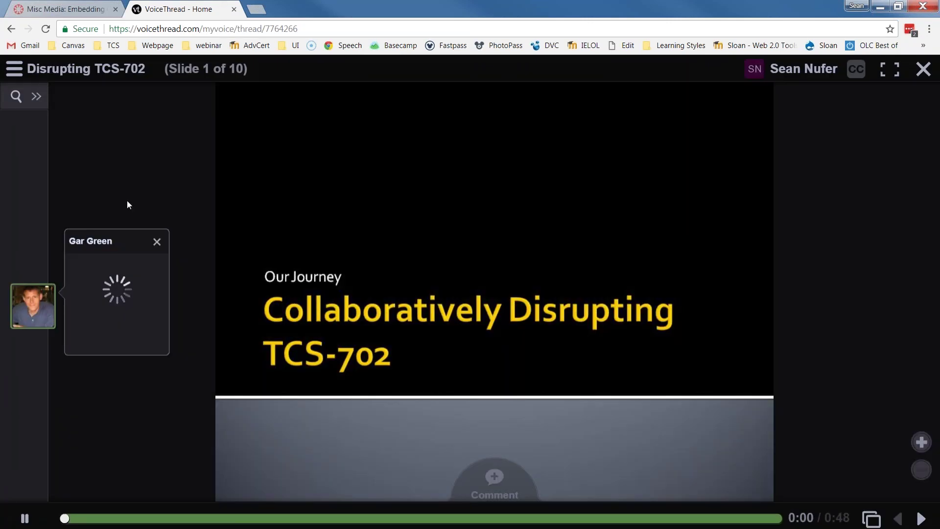
pyautogui.click(157, 241)
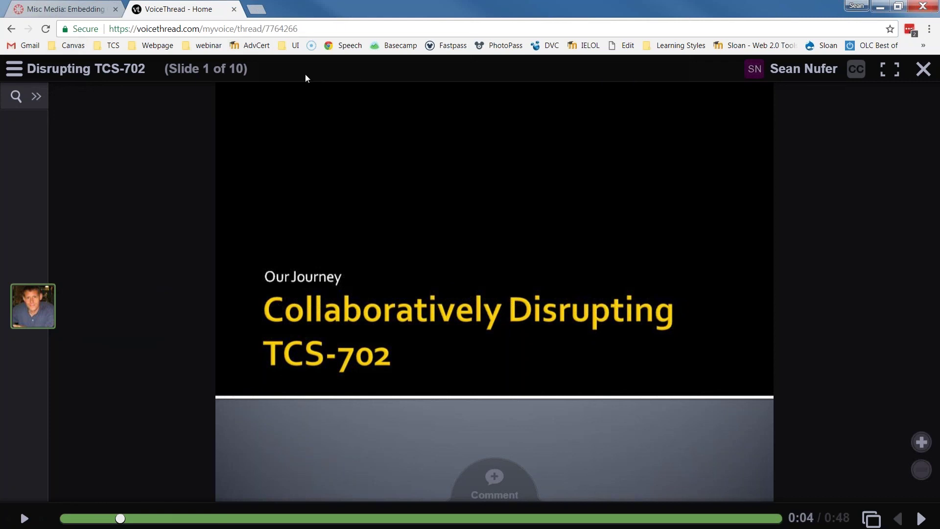
pyautogui.click(76, 10)
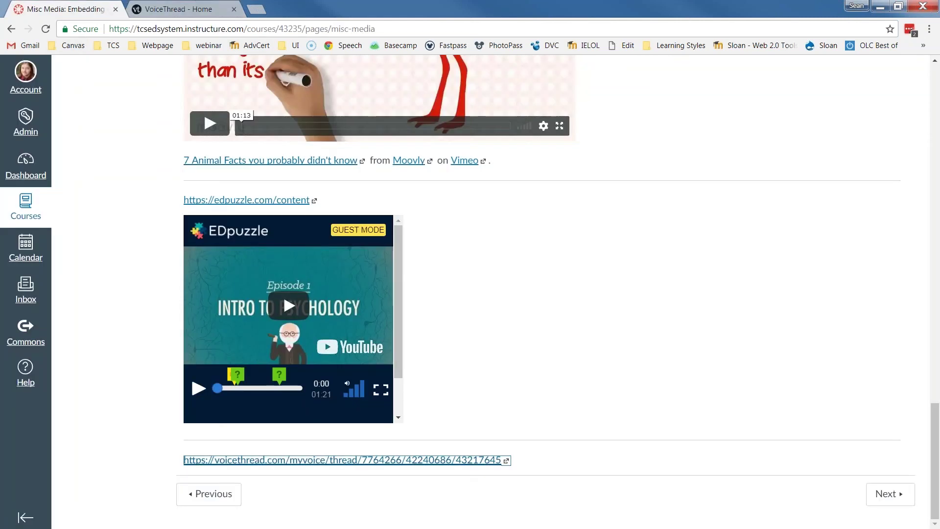
pyautogui.click(183, 10)
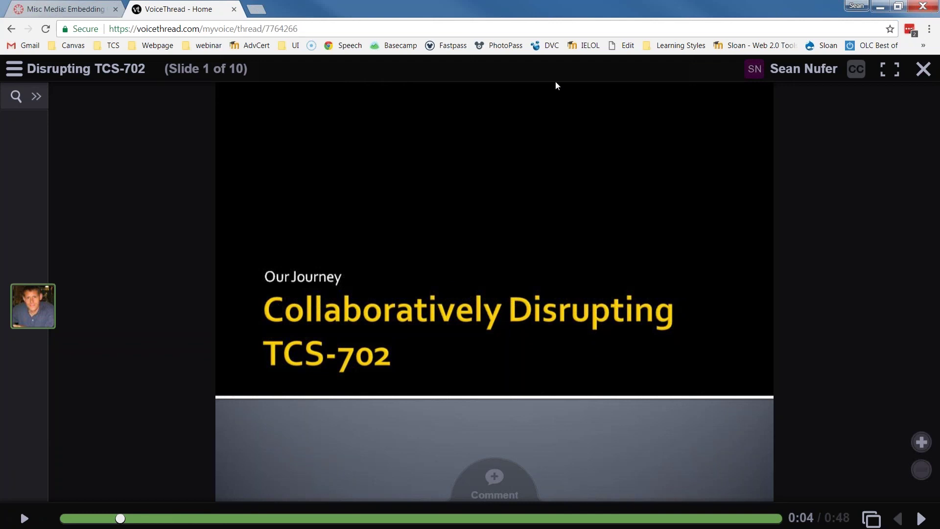
# Display the Embed options for sharing the Disrupting TCS-702 VoiceThread.
pyautogui.click(13, 71)
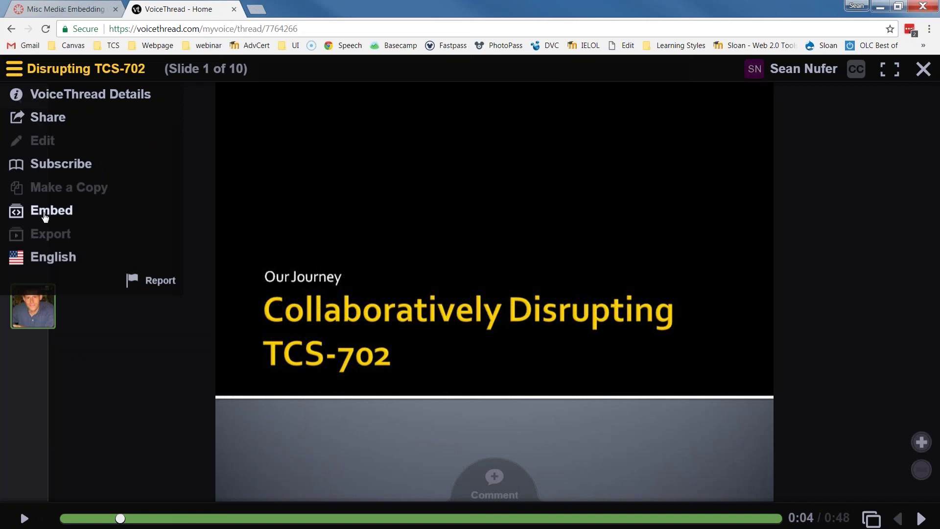
pyautogui.click(48, 117)
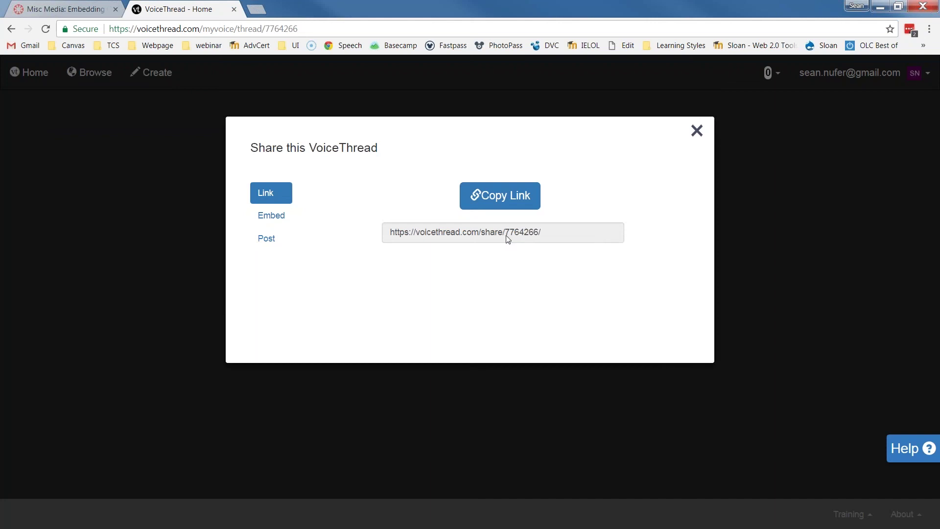
pyautogui.click(276, 220)
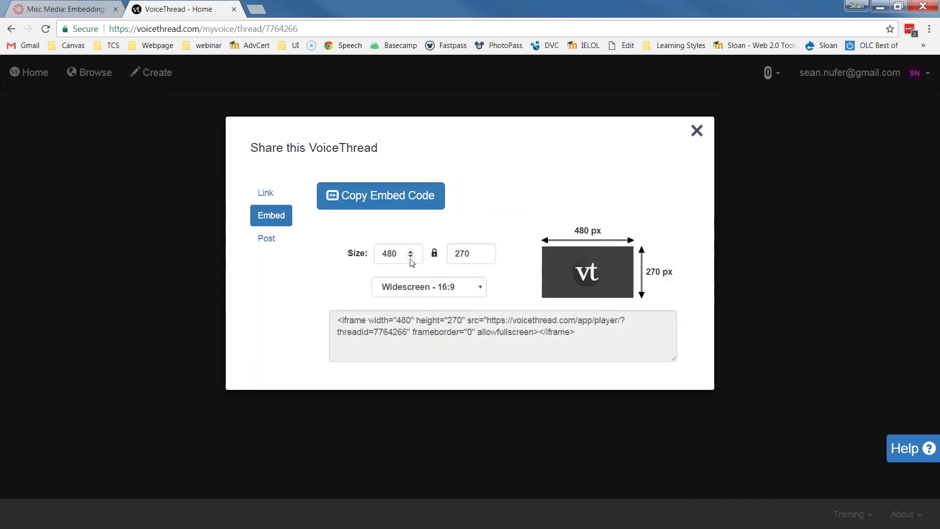
# Set the VoiceThread embed width to 500 px, keeping the Widescreen - 16:9 ratio, and copy the iframe code.
pyautogui.click(395, 253)
pyautogui.press('Up')
pyautogui.press('Up')
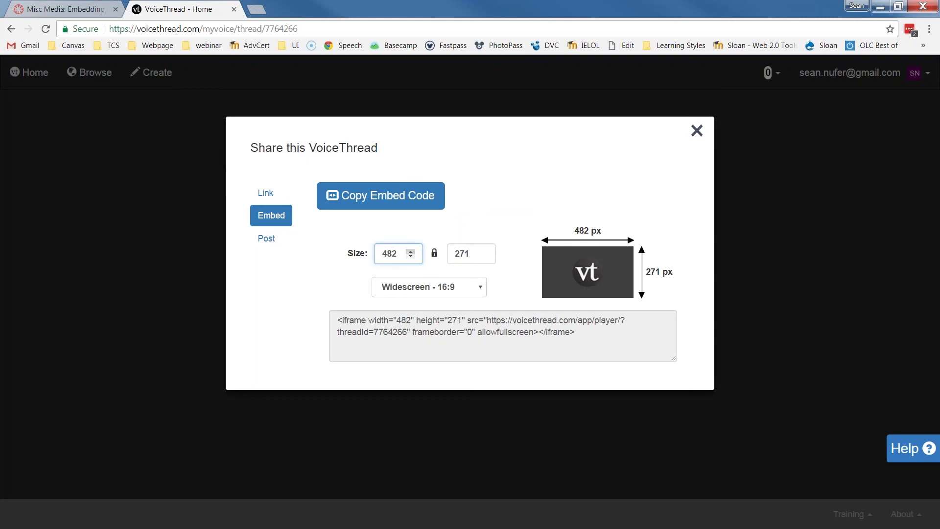
pyautogui.write('500')
pyautogui.click(483, 290)
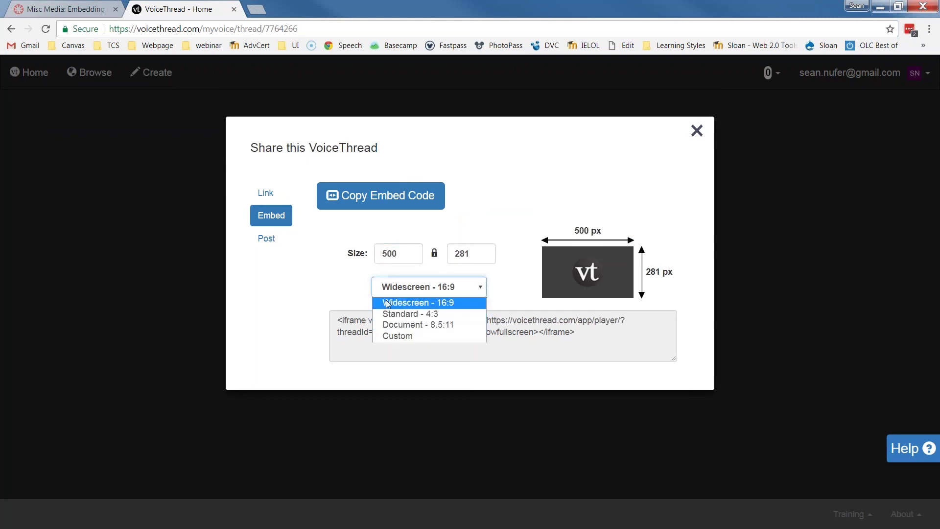
pyautogui.tripleClick(307, 269)
pyautogui.click(510, 272)
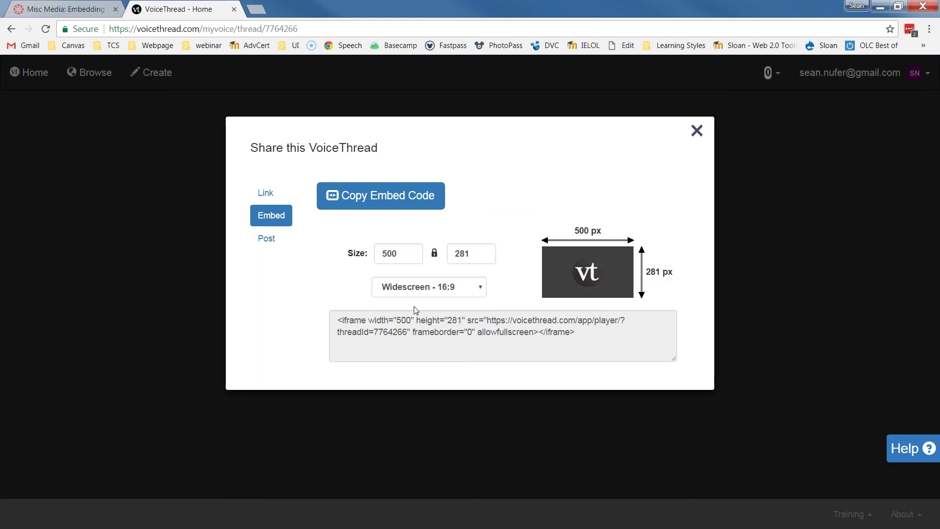
pyautogui.tripleClick(404, 321)
pyautogui.rightClick(403, 325)
pyautogui.click(423, 333)
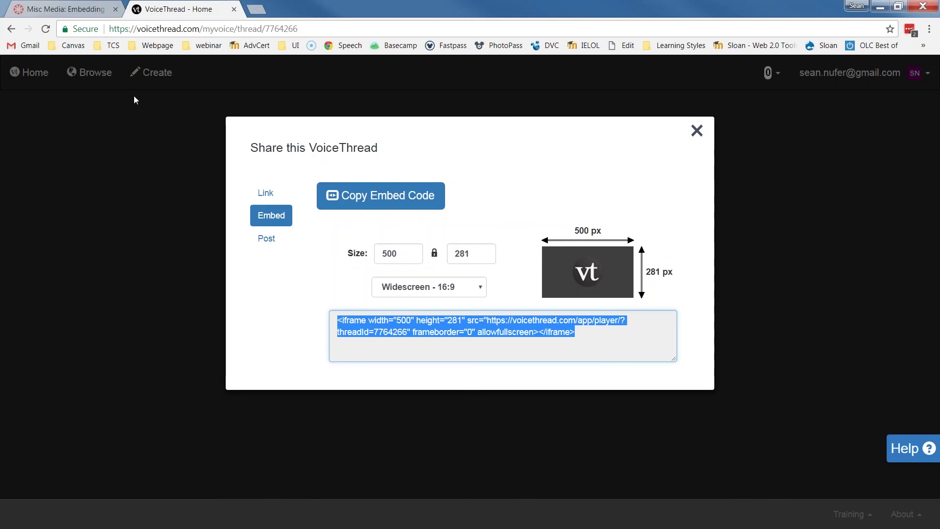
# Reopen the Misc Media page in Canvas for editing and add the placeholder line FFFFFFFFFFFFFFFF below the VoiceThread link.
pyautogui.click(66, 12)
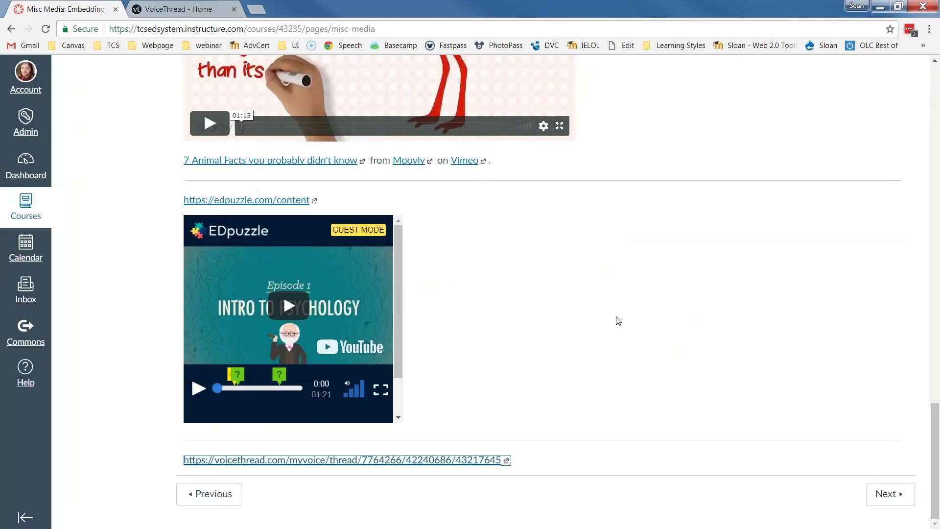
pyautogui.press('F5')
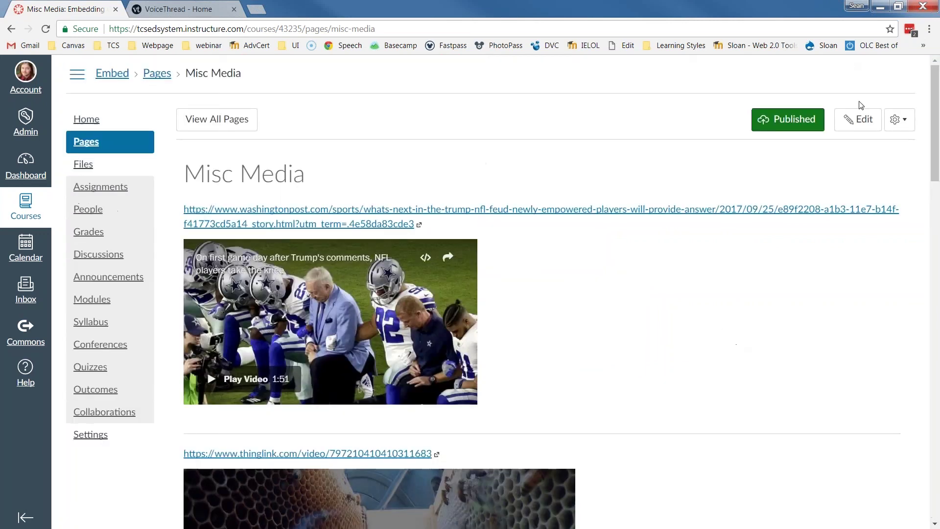
pyautogui.click(858, 119)
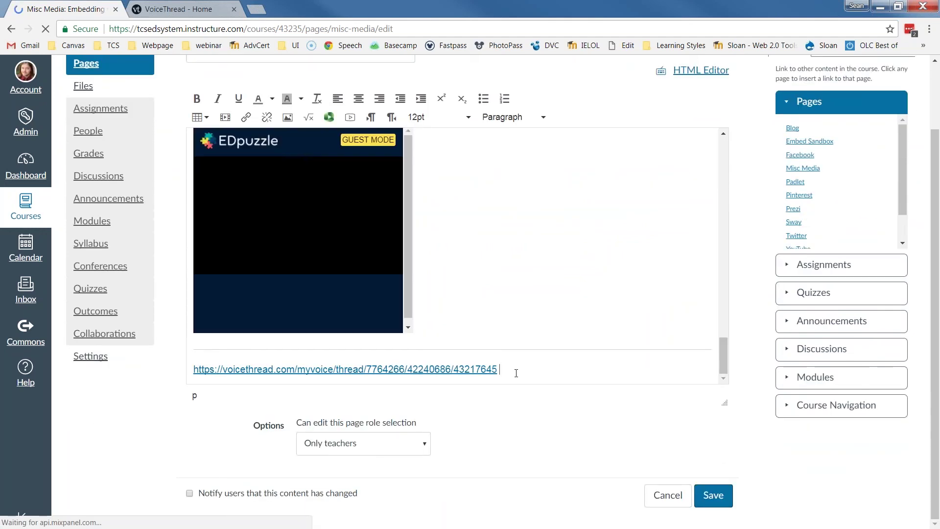
pyautogui.click(516, 373)
pyautogui.write('FFFFFFFFFFFFFFFF')
# Replace the FFFFFFFFFFFFFFFF placeholder line in the page's HTML with the copied VoiceThread iframe code and save the page.
pyautogui.scroll(10, 516, 373)
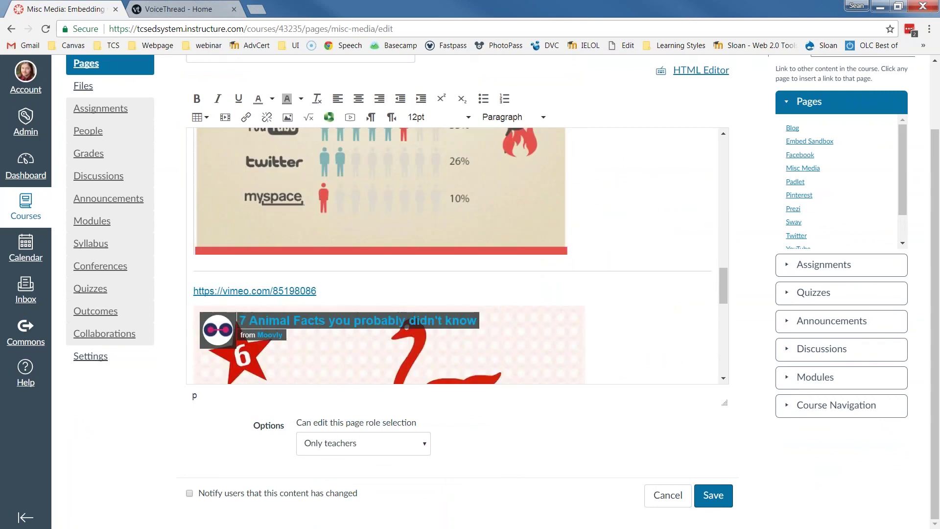
pyautogui.click(692, 73)
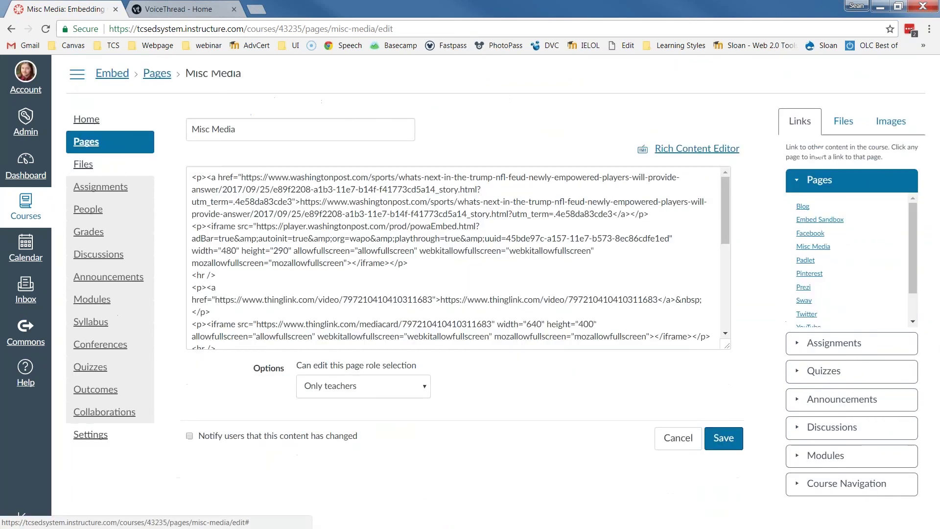
pyautogui.scroll(-2, 429, 283)
pyautogui.scroll(-5, 383, 294)
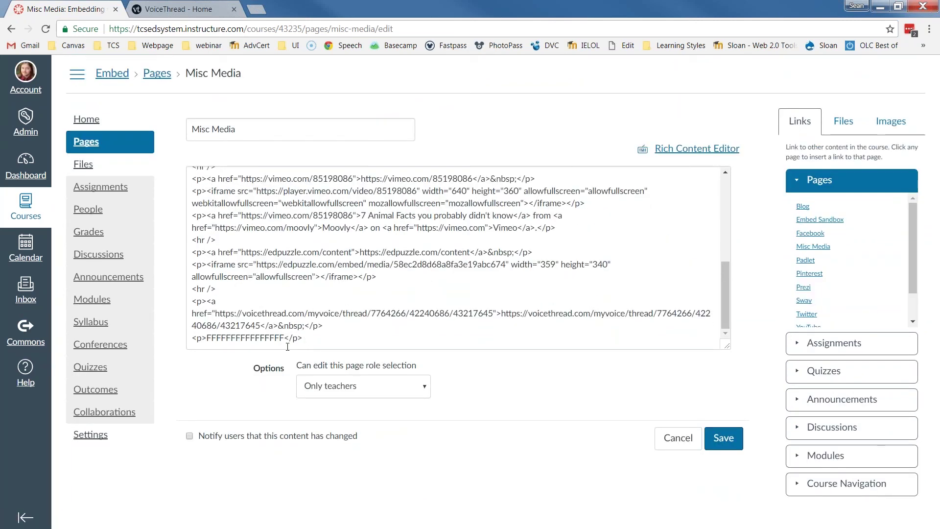
pyautogui.tripleClick(286, 340)
pyautogui.rightClick(286, 340)
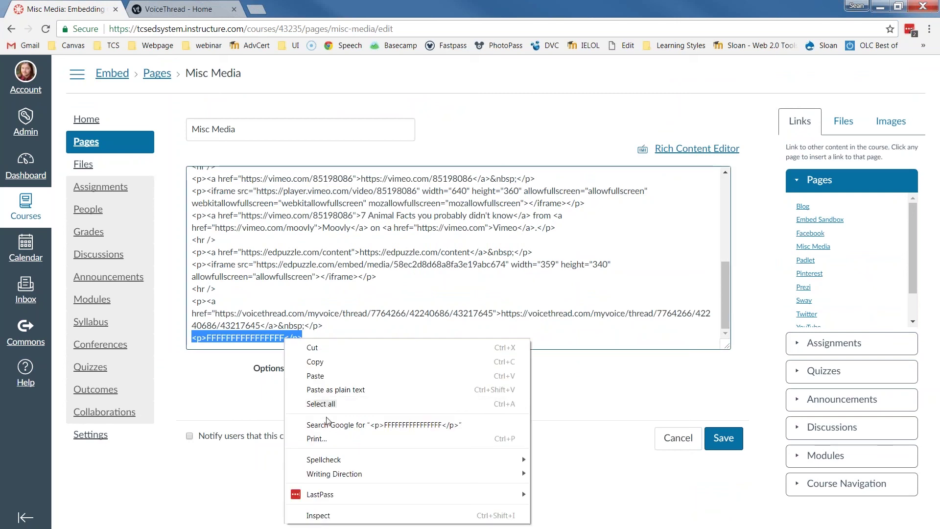
pyautogui.click(328, 393)
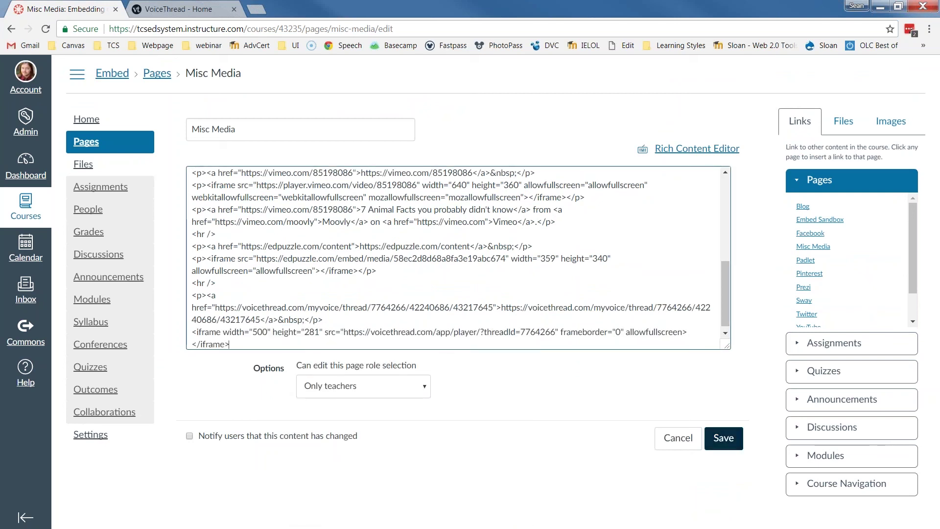
pyautogui.moveTo(230, 330); pyautogui.dragTo(681, 340)
pyautogui.click(723, 438)
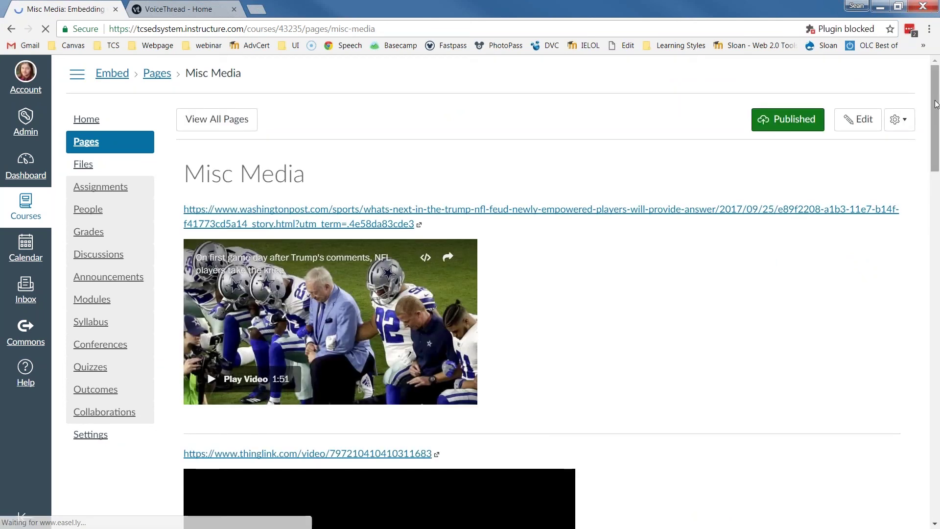
# Play the embedded VoiceThread full screen on the saved page, advancing to slide 3, and close the comment playing there.
pyautogui.moveTo(935, 104); pyautogui.dragTo(938, 119)
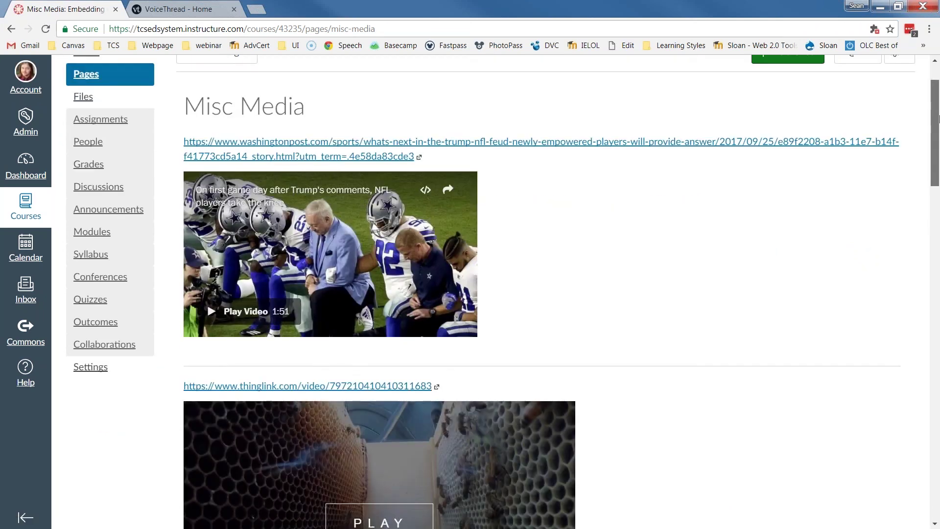
pyautogui.moveTo(939, 117); pyautogui.dragTo(939, 464)
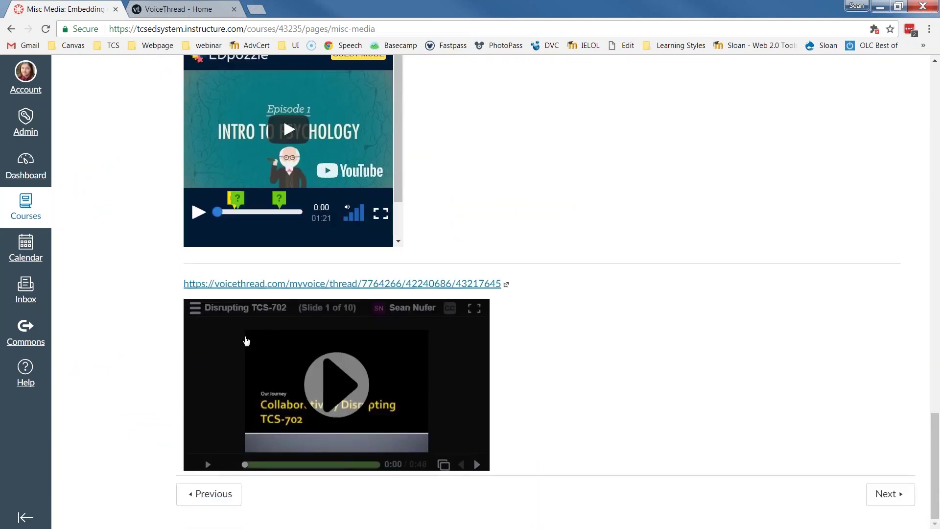
pyautogui.click(321, 392)
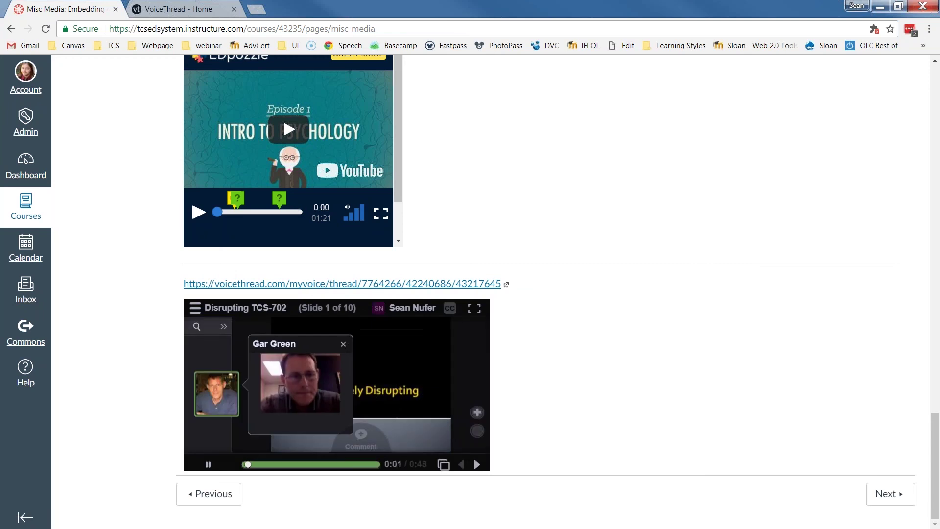
pyautogui.click(475, 309)
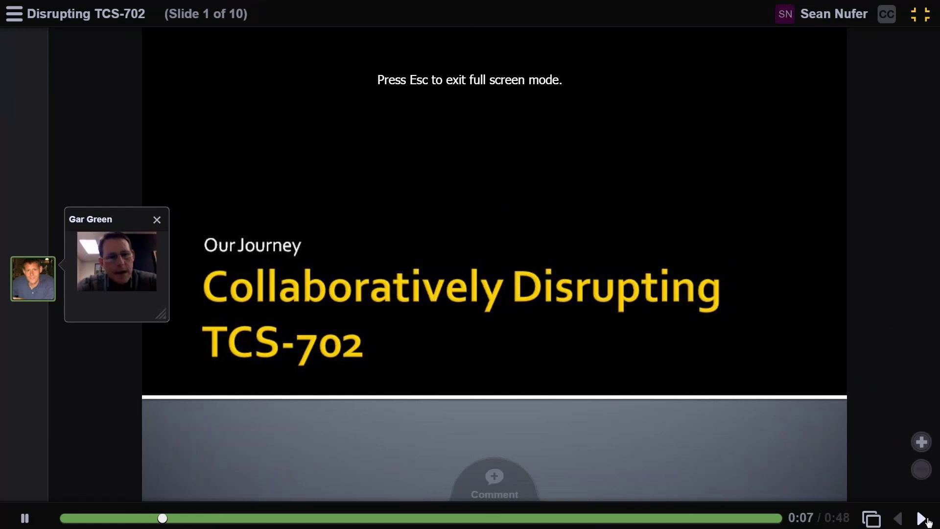
pyautogui.click(927, 521)
pyautogui.click(927, 521)
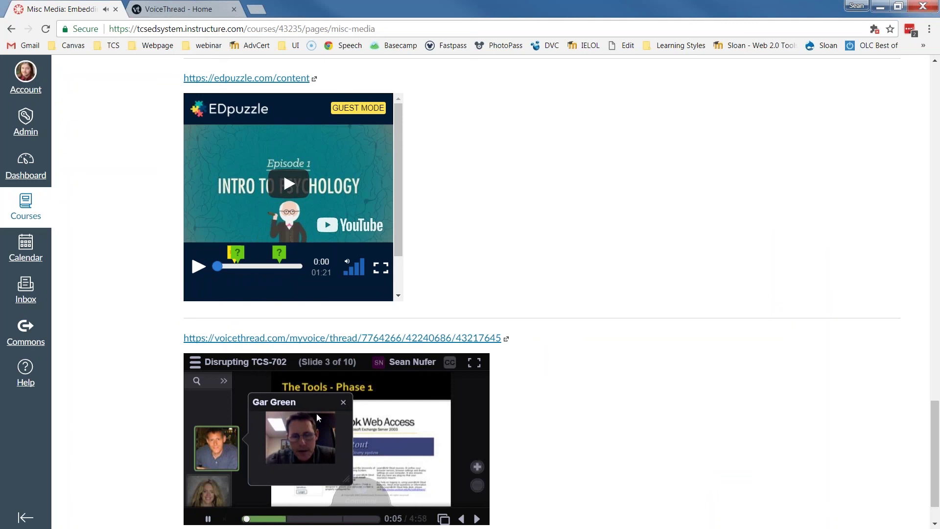
pyautogui.click(340, 403)
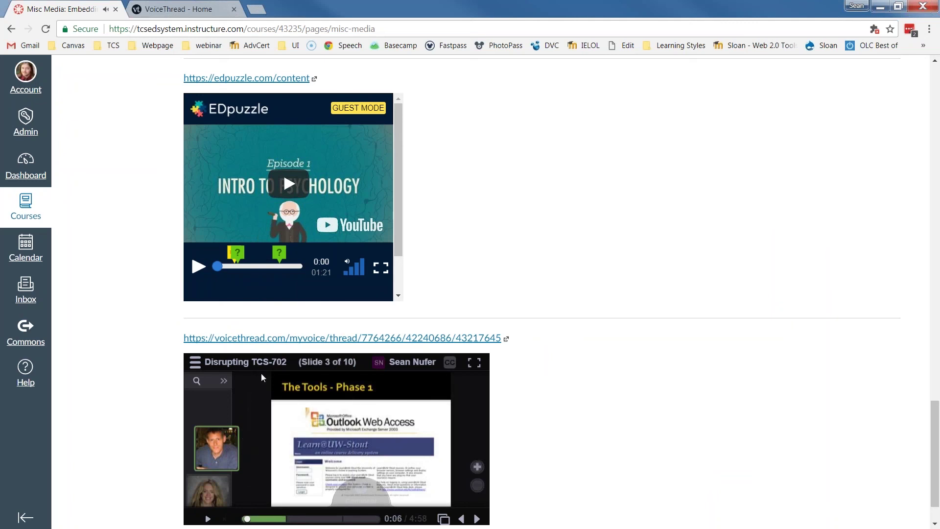
pyautogui.scroll(1, 618, 352)
pyautogui.scroll(-2, 617, 352)
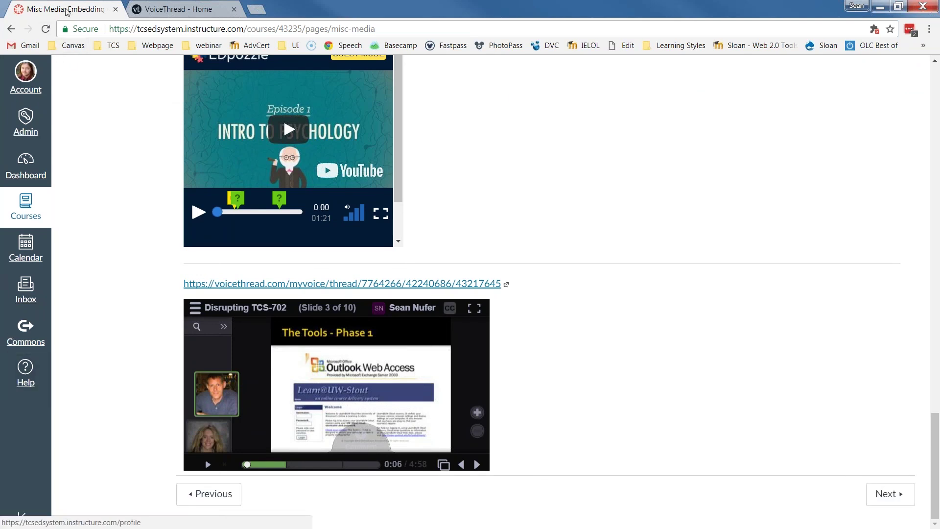
# Return to the course home page and view the Try it Yourself! module below the Embed Pages module.
pyautogui.scroll(2, 96, 212)
pyautogui.scroll(10, 96, 213)
pyautogui.click(86, 119)
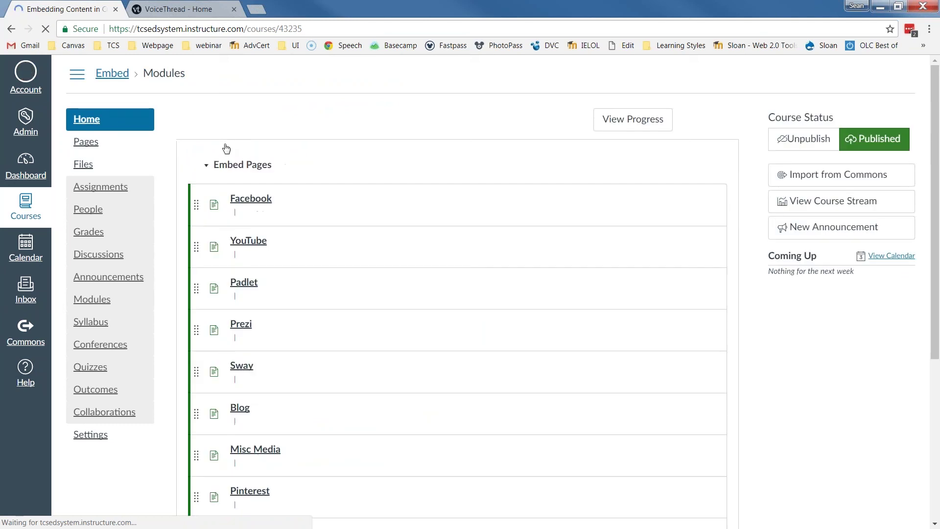
pyautogui.scroll(-4, 388, 396)
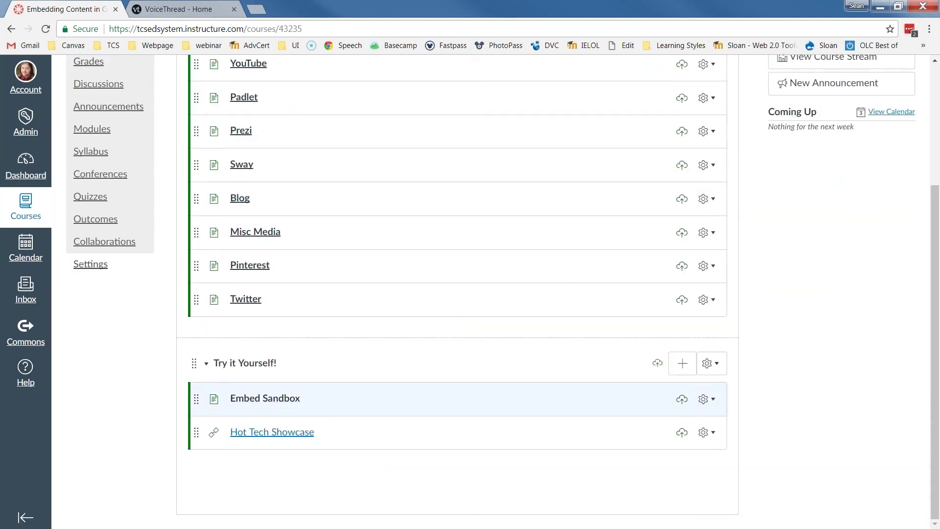
# View the empty Embed Sandbox page in the Try it Yourself! module and return to the course home page.
pyautogui.click(235, 398)
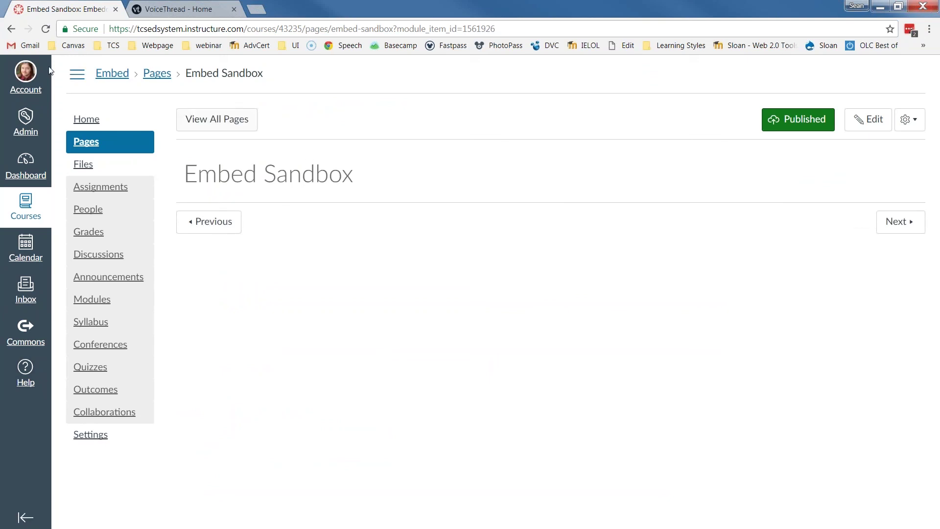
pyautogui.click(12, 29)
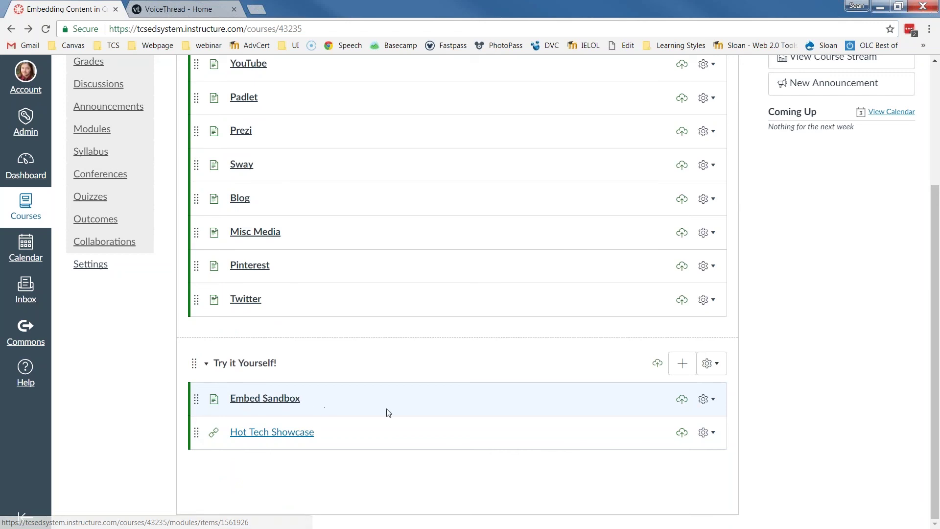
pyautogui.scroll(3, 258, 424)
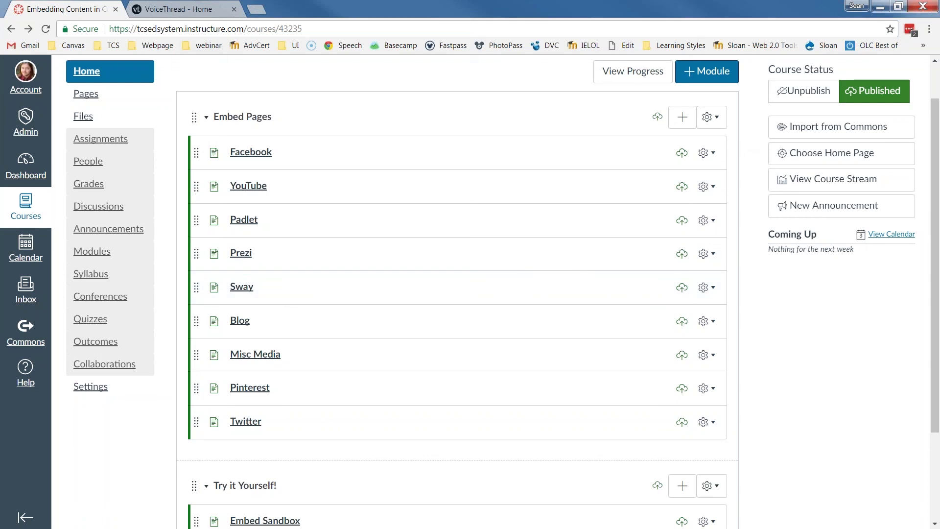
# Open YouTube in a new browser tab, view the Ed Tech channel's uploaded videos, and switch back to the Canvas course home page.
pyautogui.click(257, 10)
pyautogui.write('yout')
pyautogui.press('Return')
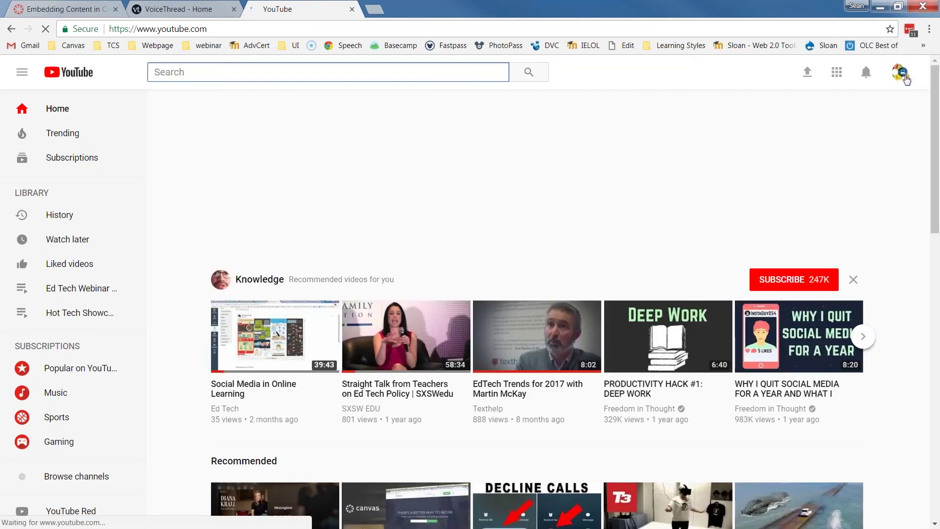
pyautogui.click(903, 78)
pyautogui.click(809, 147)
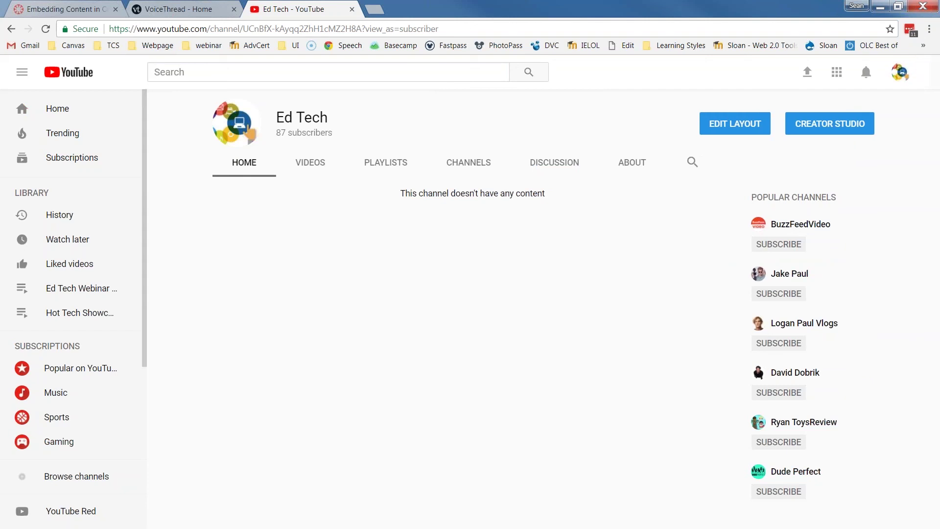
pyautogui.click(310, 162)
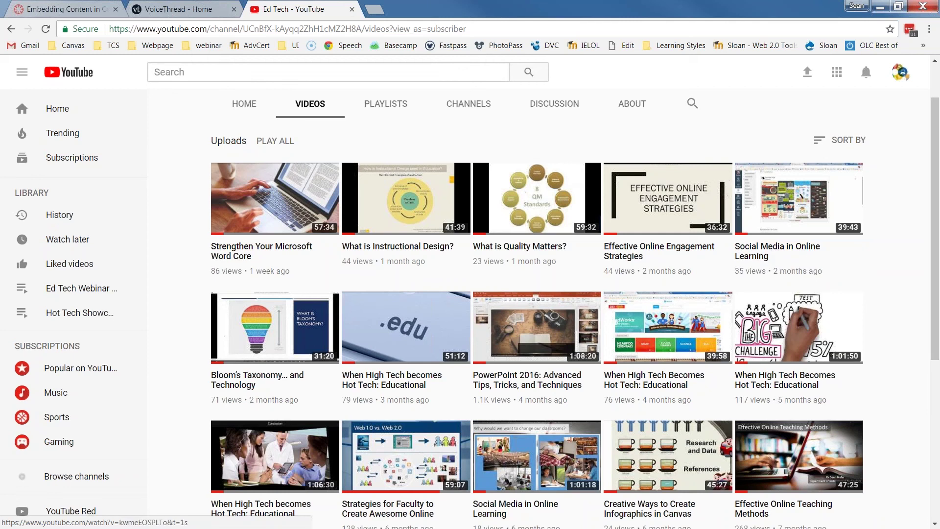
pyautogui.moveTo(852, 174)
pyautogui.click(65, 11)
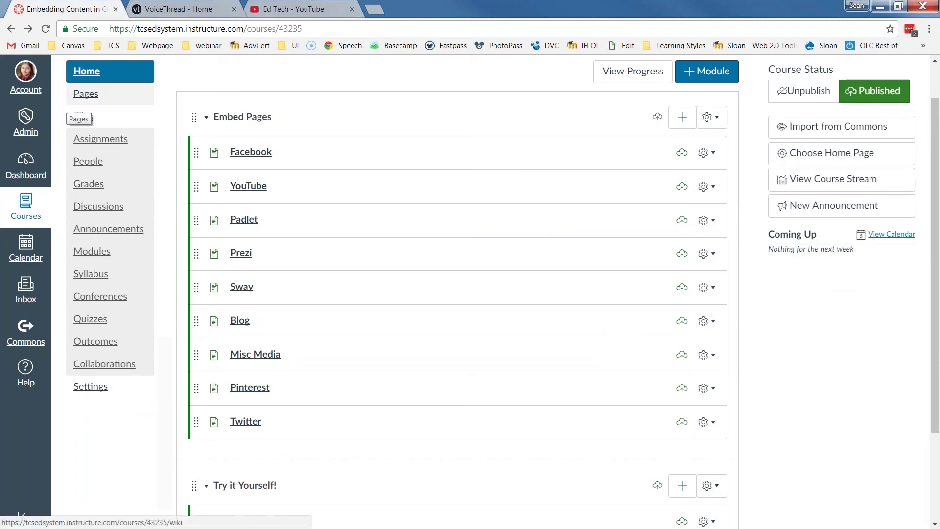